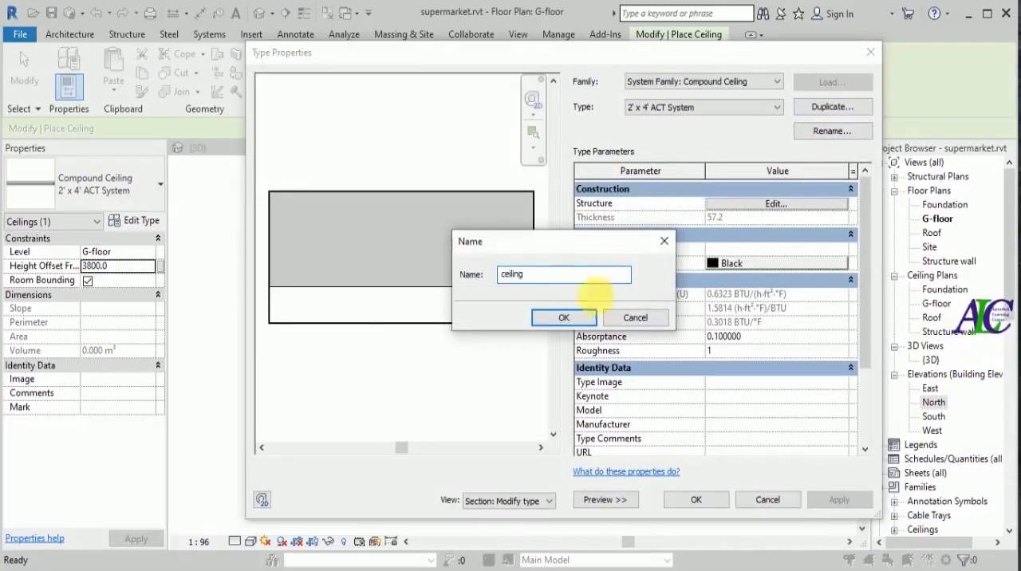
Name the duplicated compound ceiling type "ceiling" and delete the Finish 2 [5] layer from its structure.
left_click(563, 318)
left_click(767, 206)
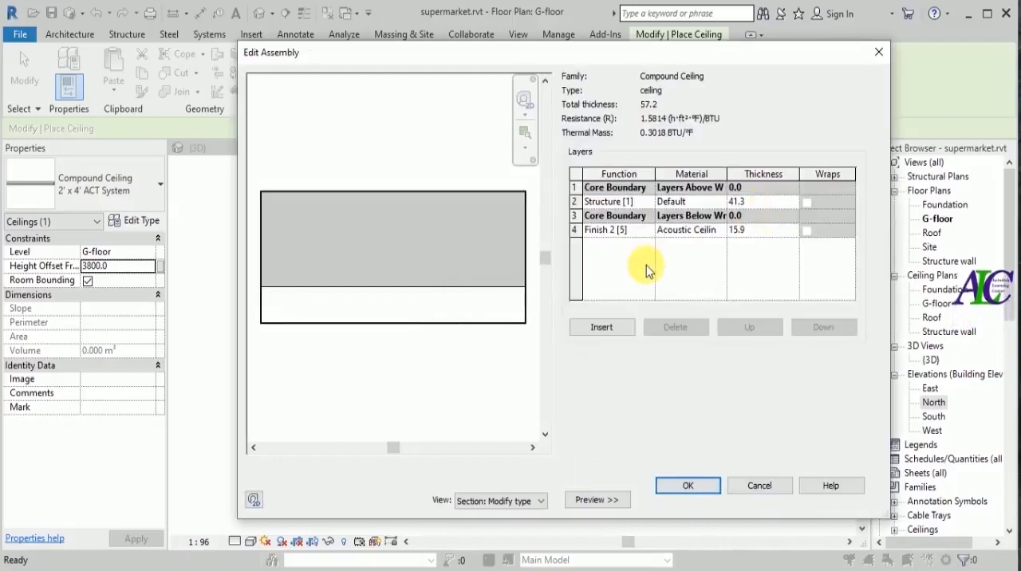
left_click(574, 231)
left_click(666, 328)
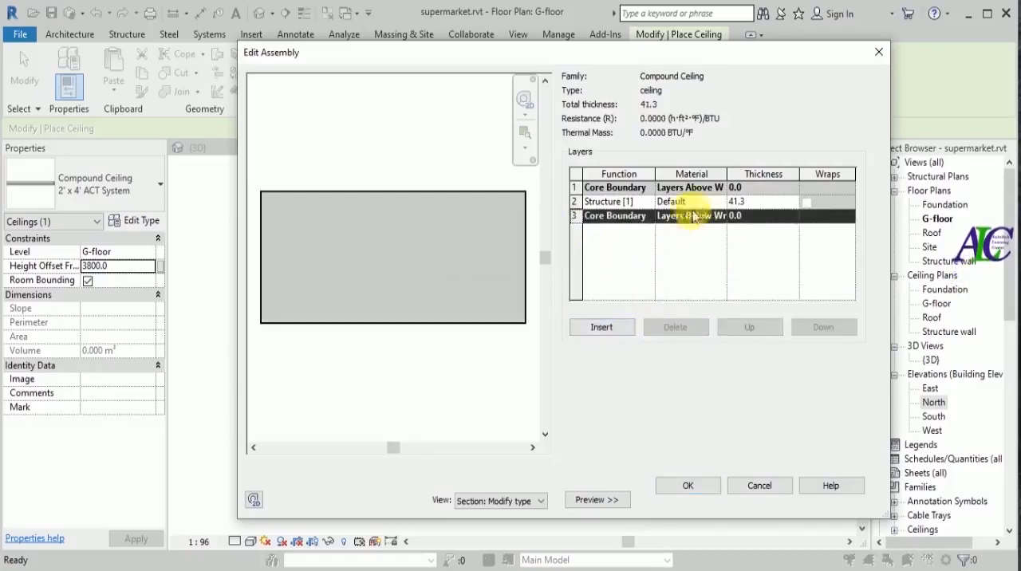
Set the Structure [1] layer's thickness to 20 and create a new material named "ceiling" for it.
left_click(748, 202)
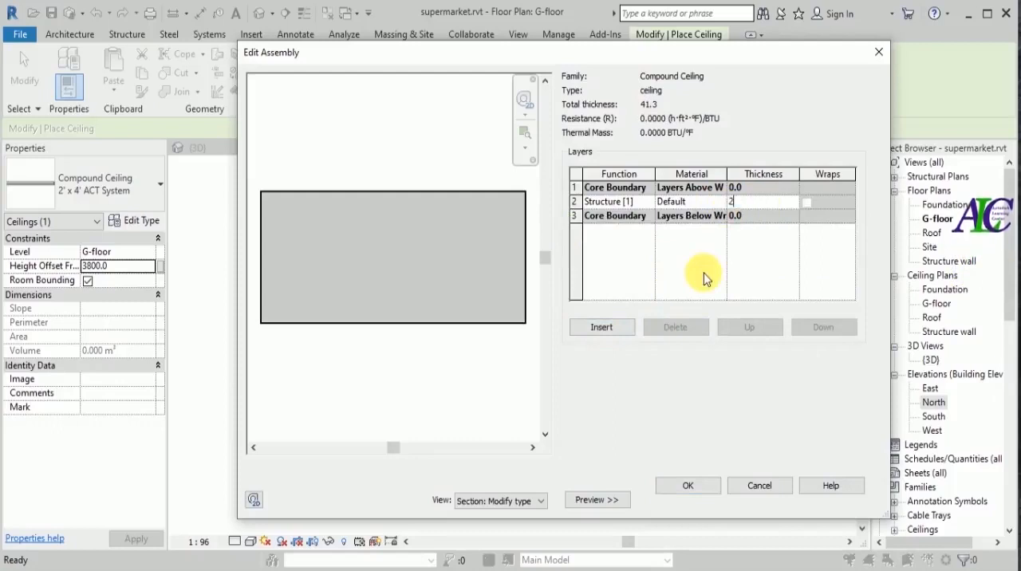
left_click(708, 201)
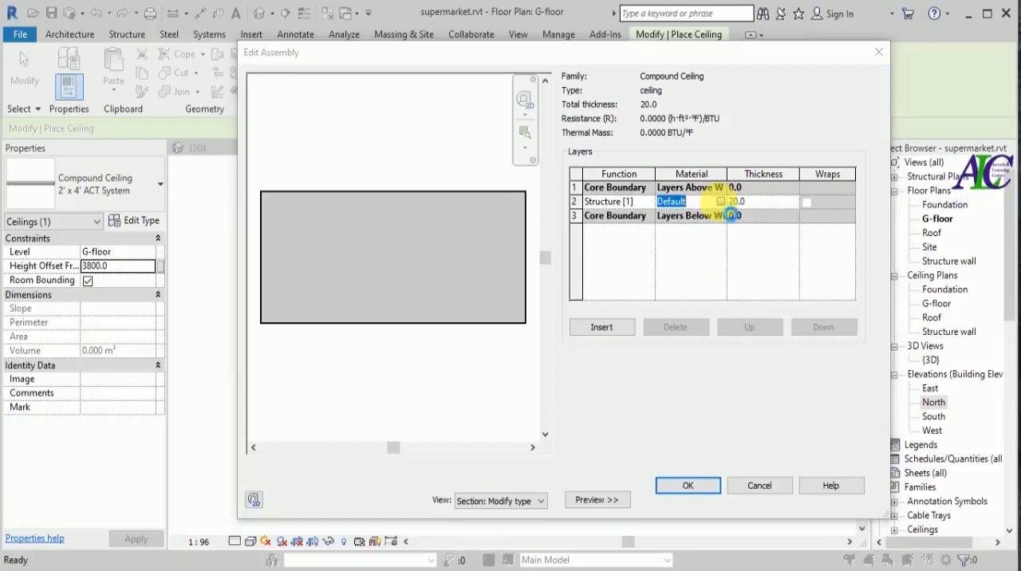
left_click(720, 202)
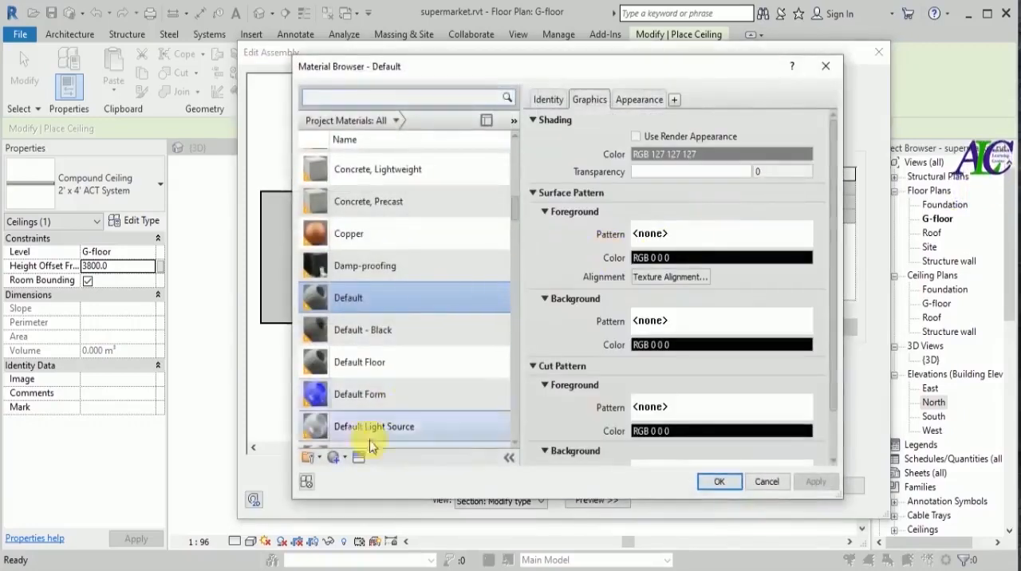
scroll(375, 422, "down", 1)
left_click(345, 461)
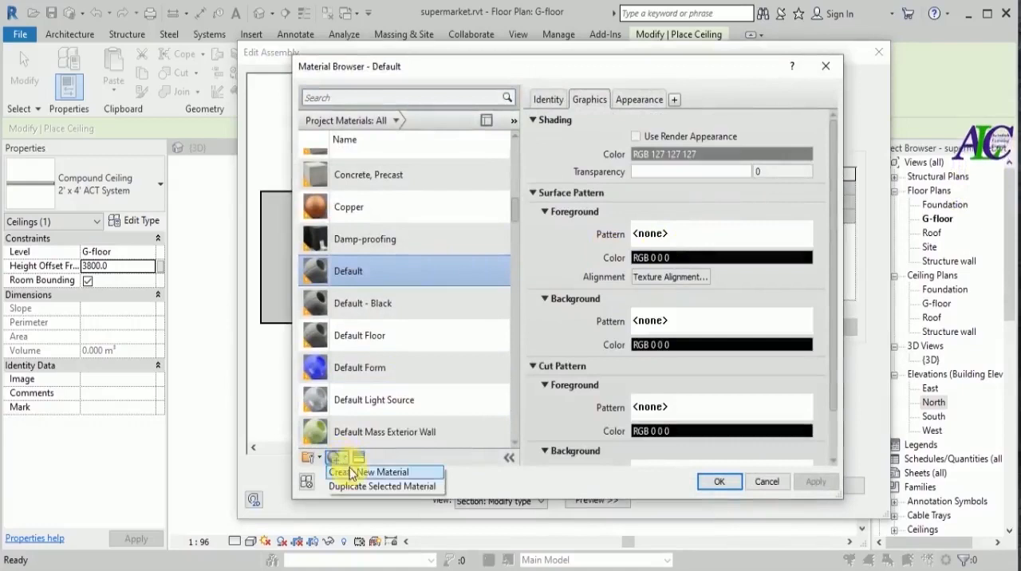
left_click(351, 473)
scroll(375, 319, "down", 1)
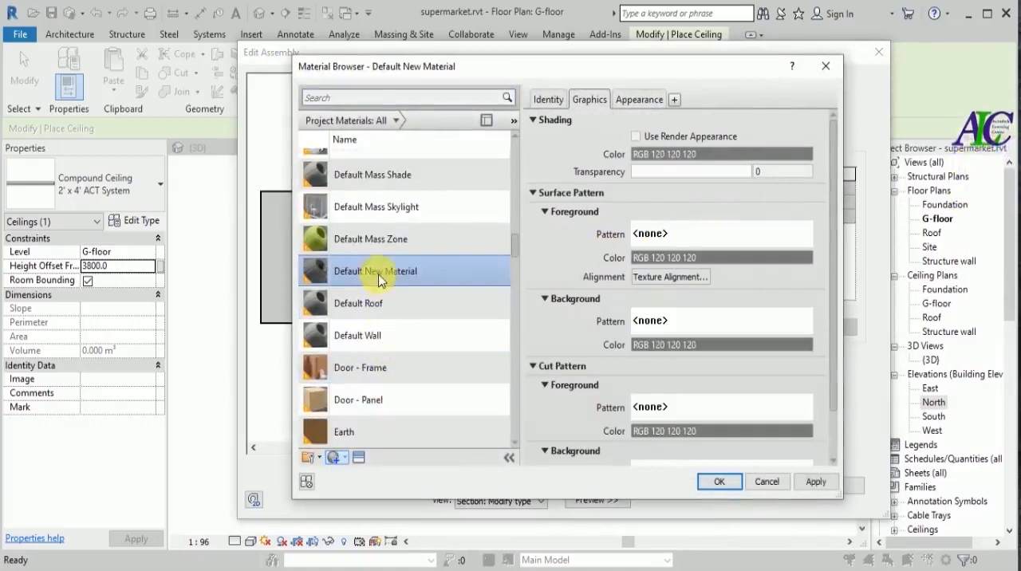
right_click(379, 279)
left_click(393, 313)
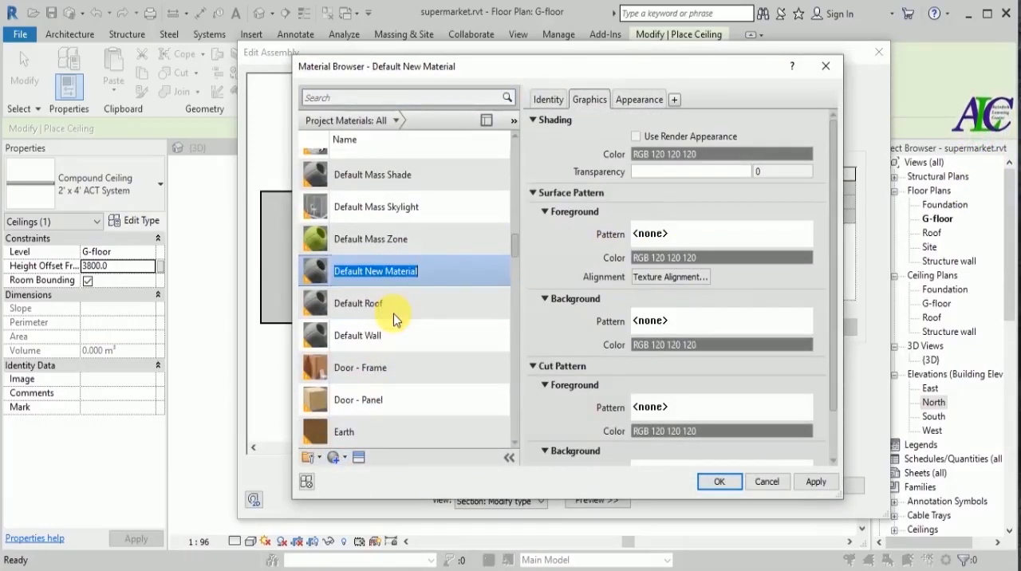
type("ce")
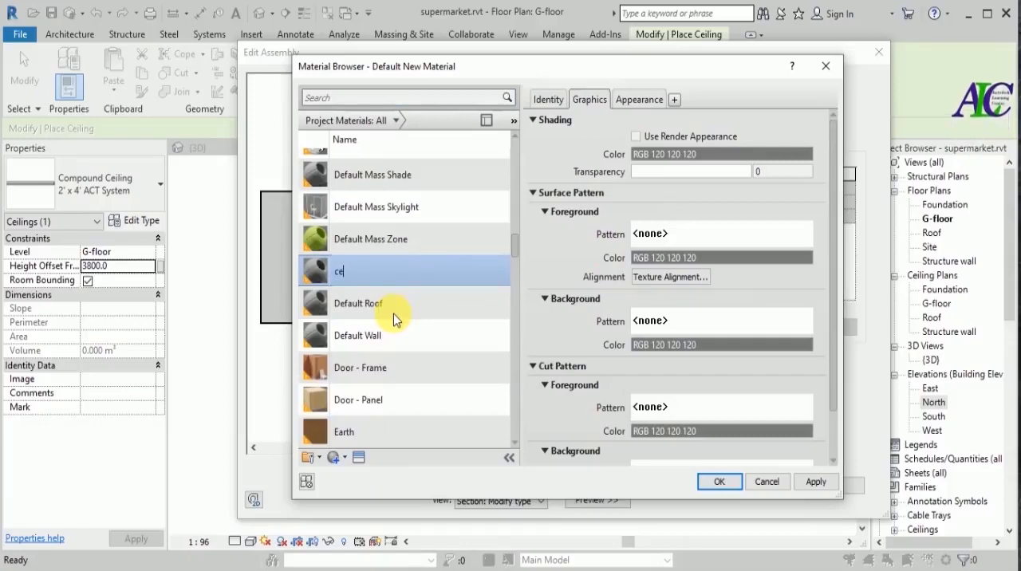
type("iling")
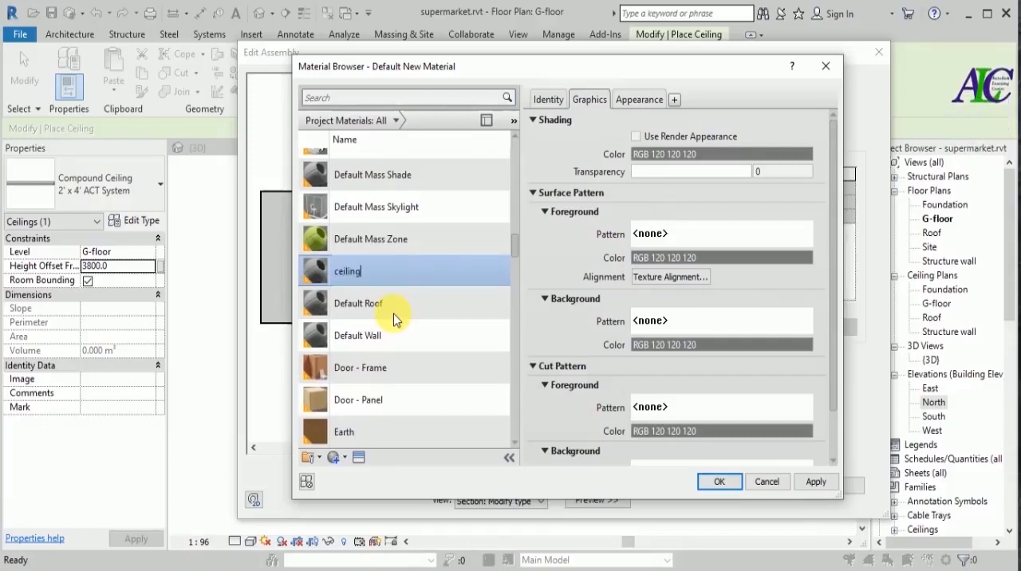
Enable Use Render Appearance for the ceiling material and replace its appearance asset with Gypsum Board - Painted White, accepting the type changes.
left_click(636, 136)
left_click(639, 100)
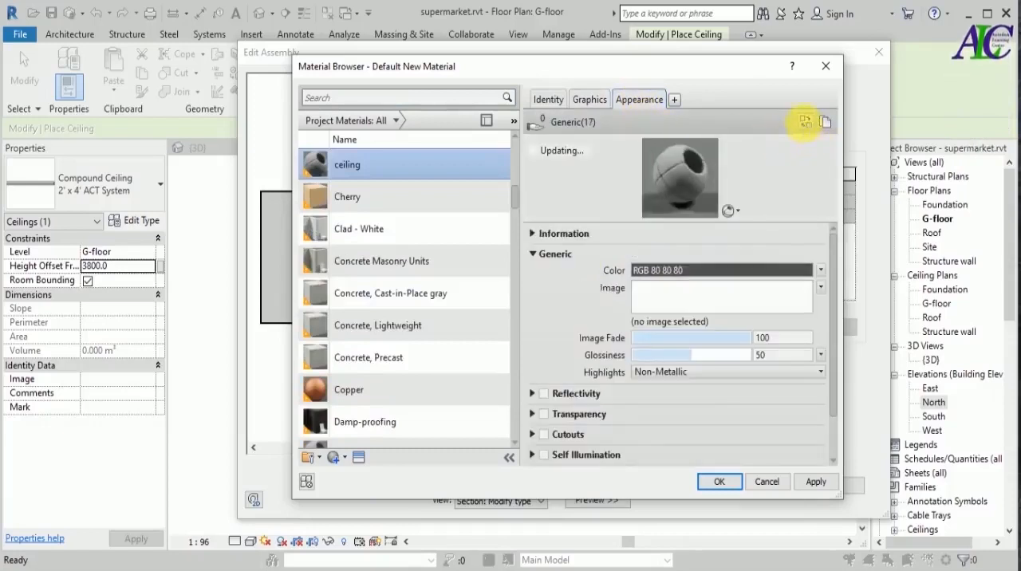
left_click(805, 122)
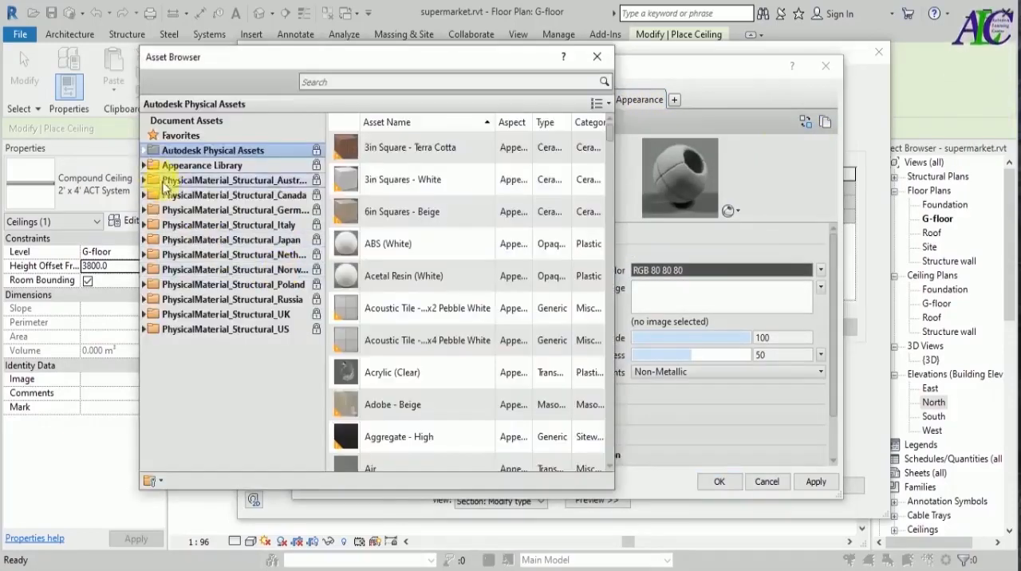
left_click(146, 166)
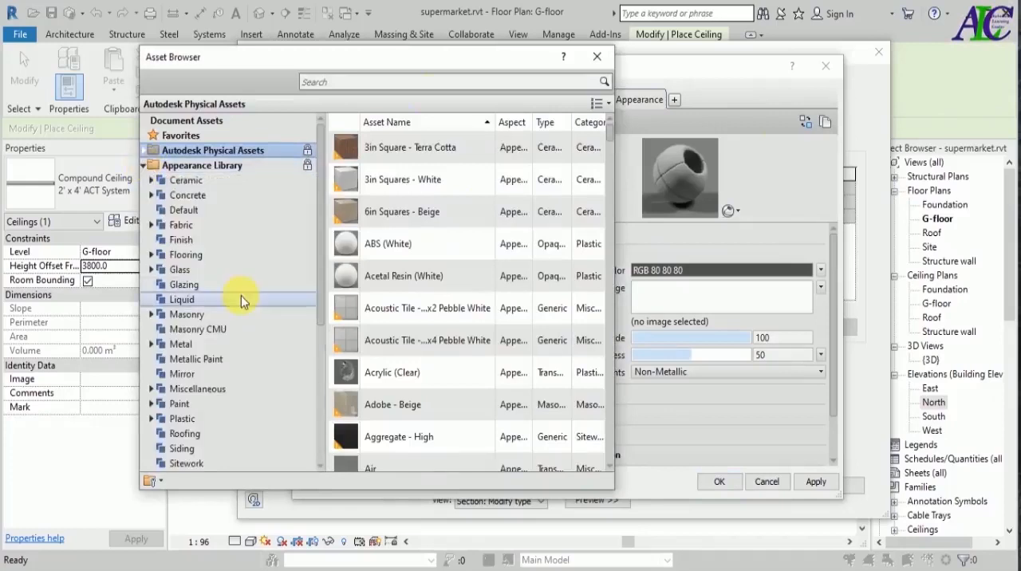
left_click(441, 82)
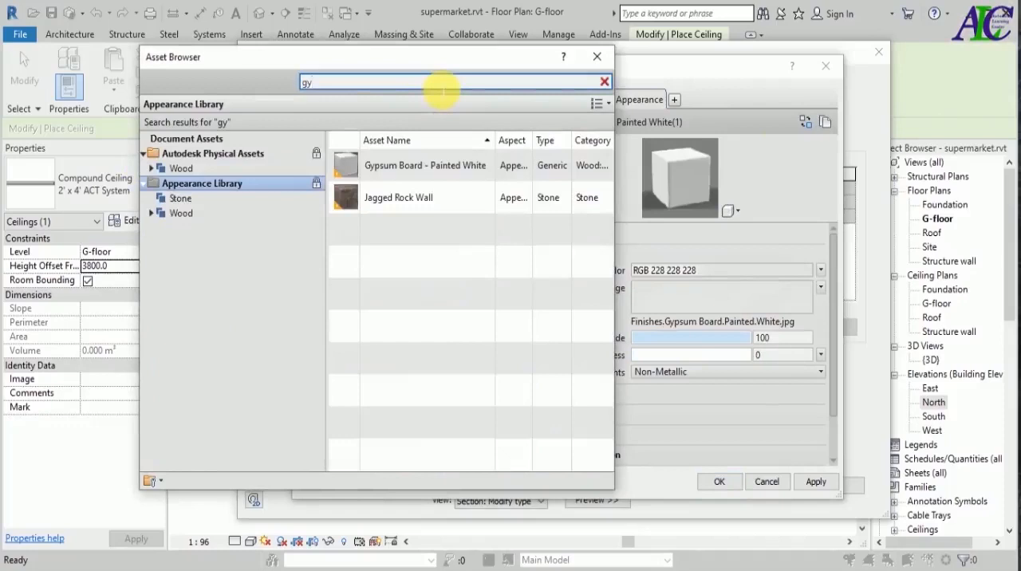
left_click(602, 166)
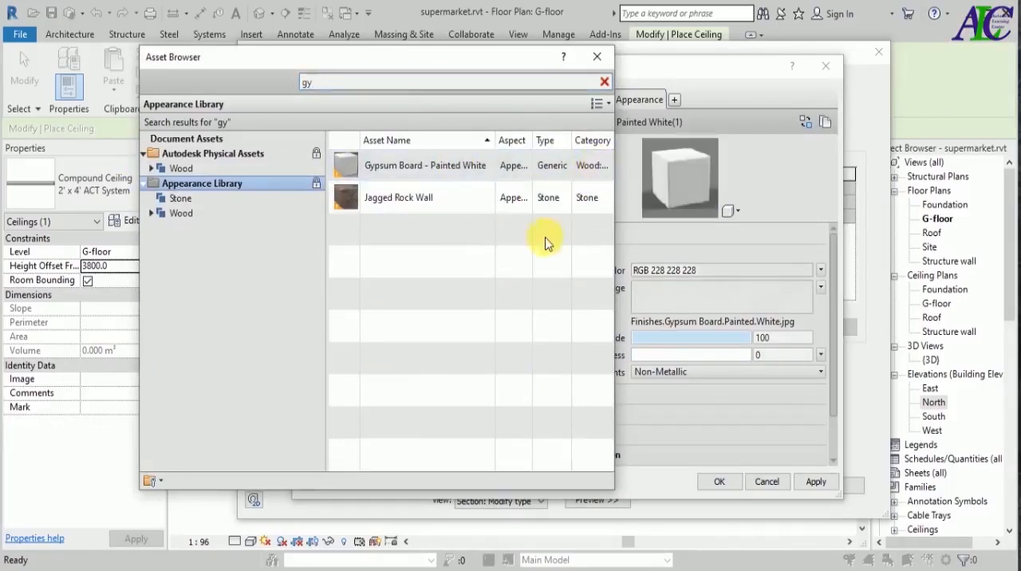
left_click(592, 62)
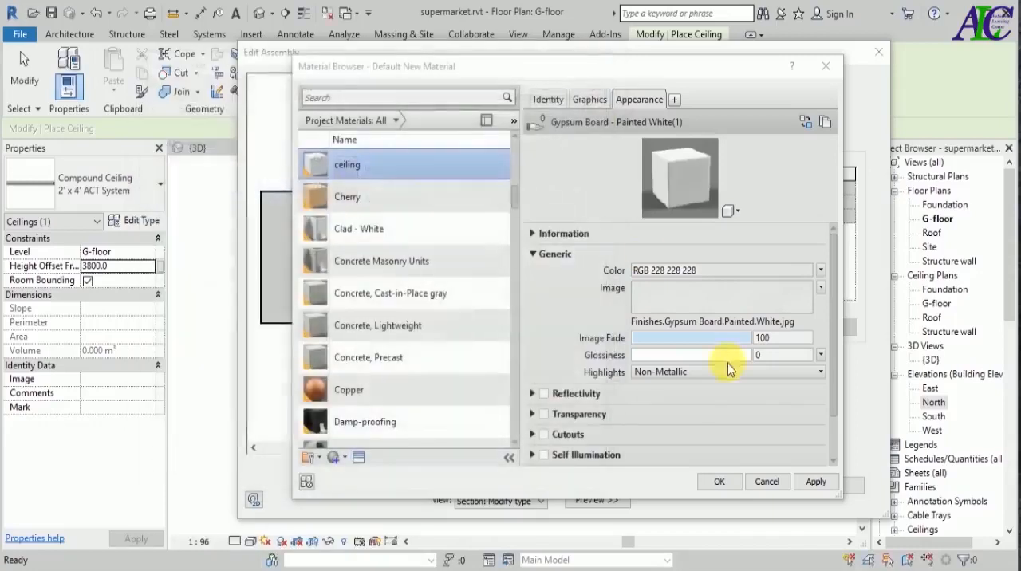
left_click(812, 483)
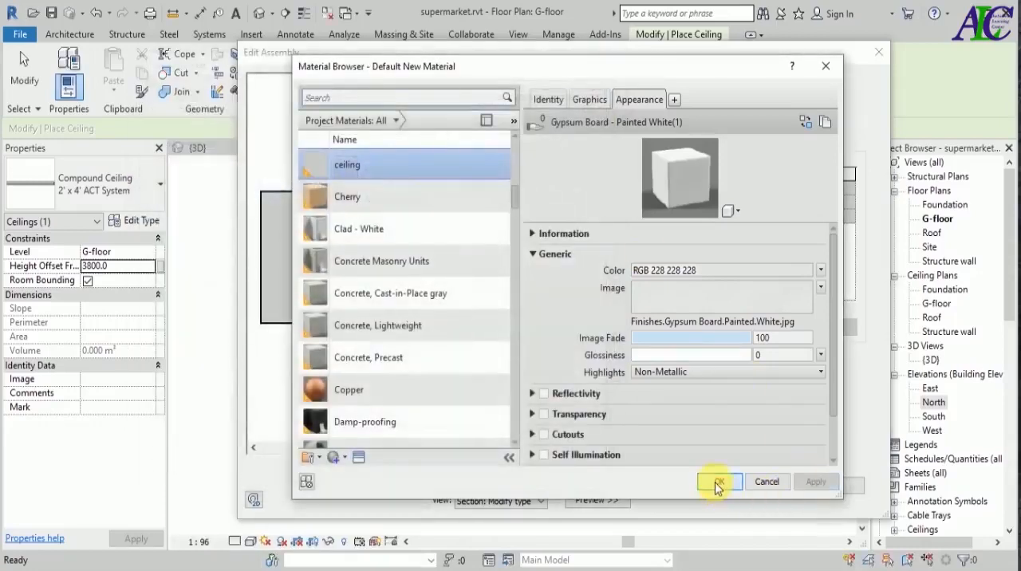
left_click(715, 483)
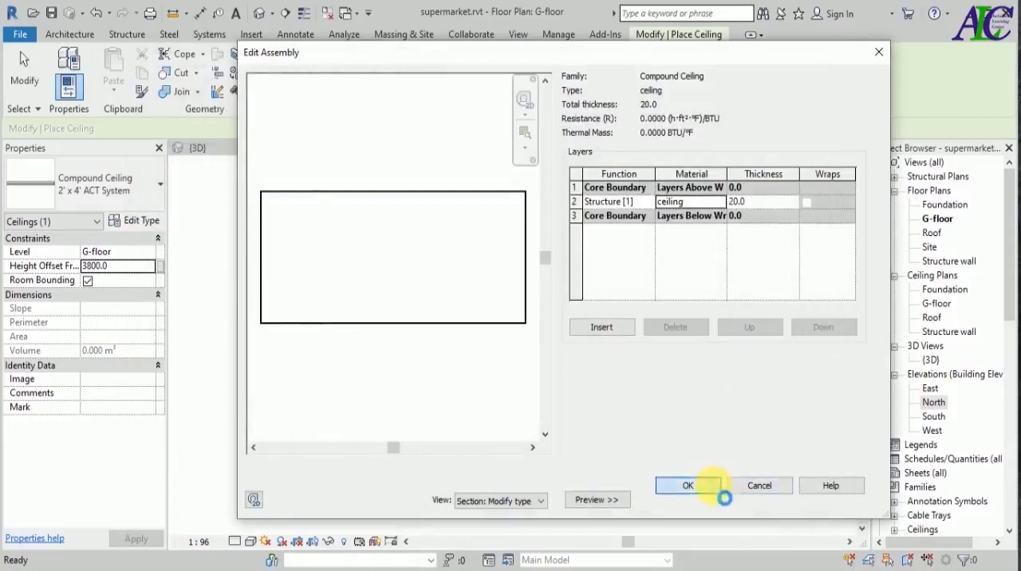
left_click(688, 486)
left_click(697, 500)
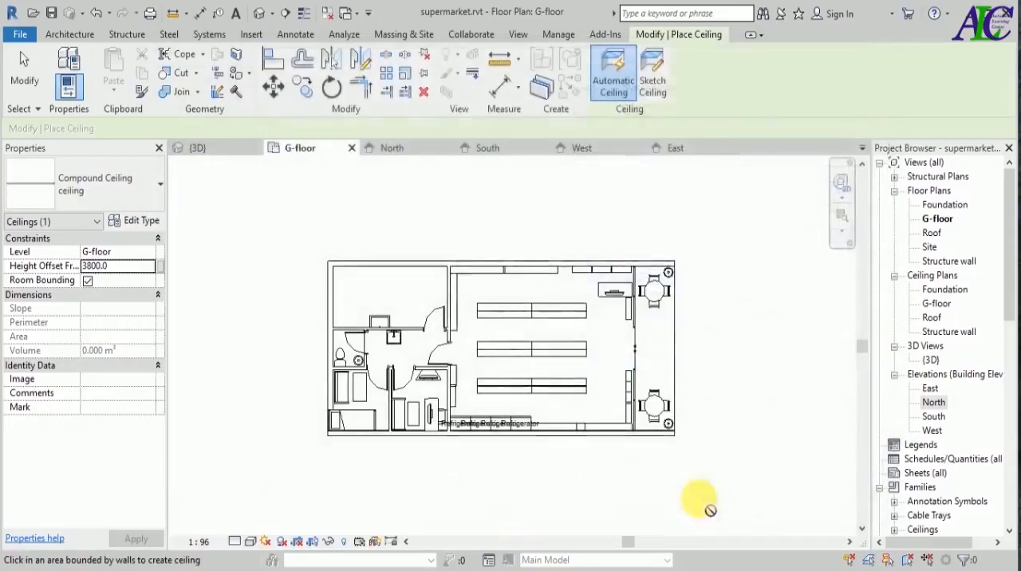
Start a sketched ceiling on G-floor and pick the inner faces of the two long exterior walls and the rear wall as boundary lines.
left_click(654, 82)
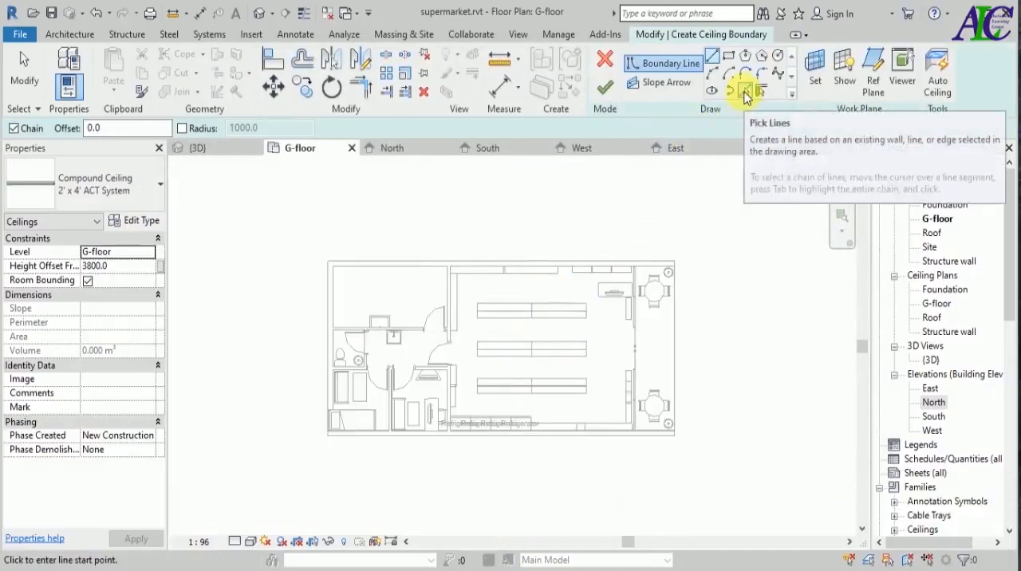
left_click(744, 92)
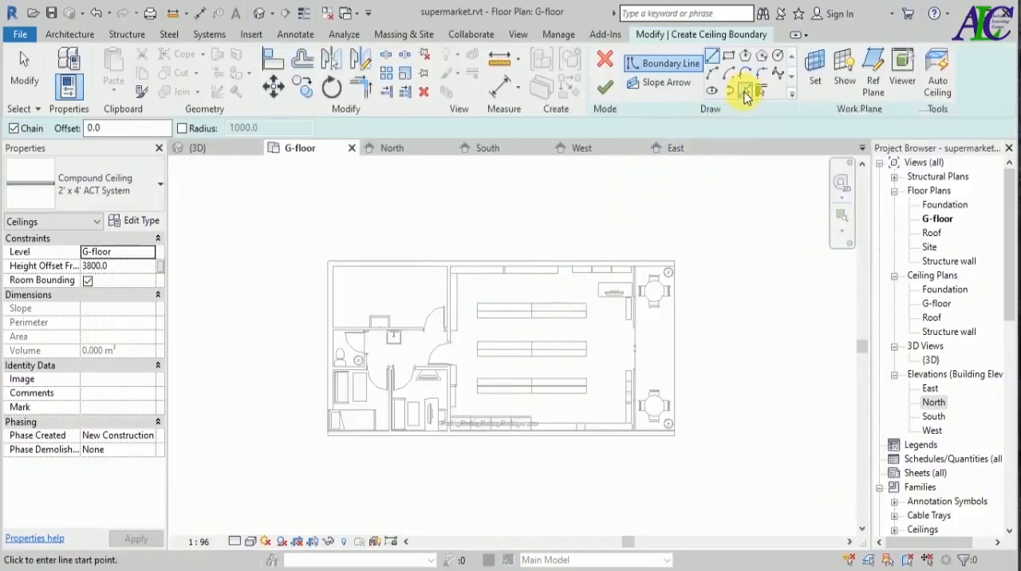
left_click(392, 275)
left_click(337, 307)
scroll(375, 443, "up", 5)
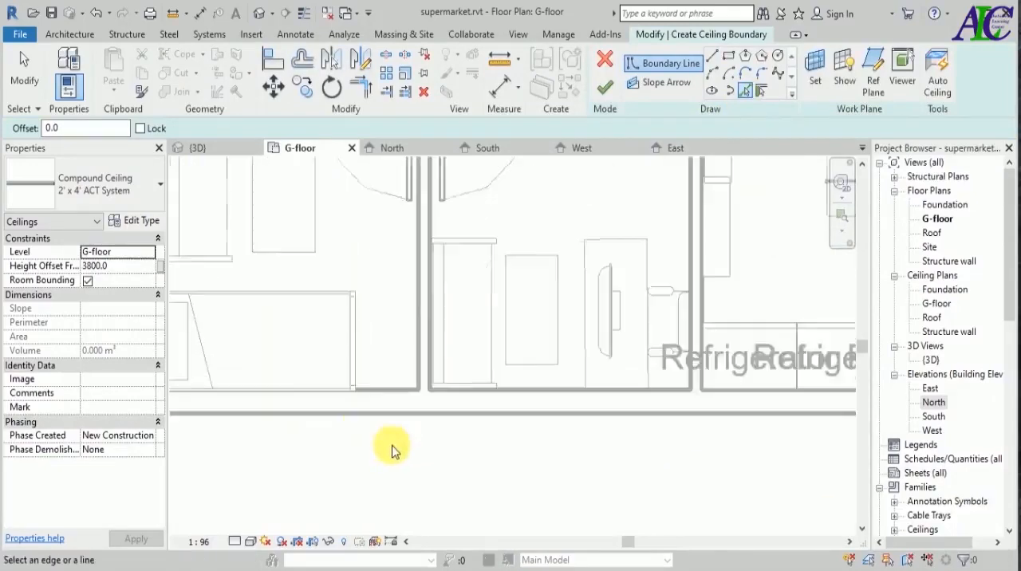
scroll(299, 414, "down", 5)
left_click(745, 414)
Pick the storefront curtain wall beside the outdoor tables as the remaining ceiling boundary line.
scroll(679, 477, "down", 1)
scroll(711, 285, "up", 4)
scroll(622, 404, "down", 3)
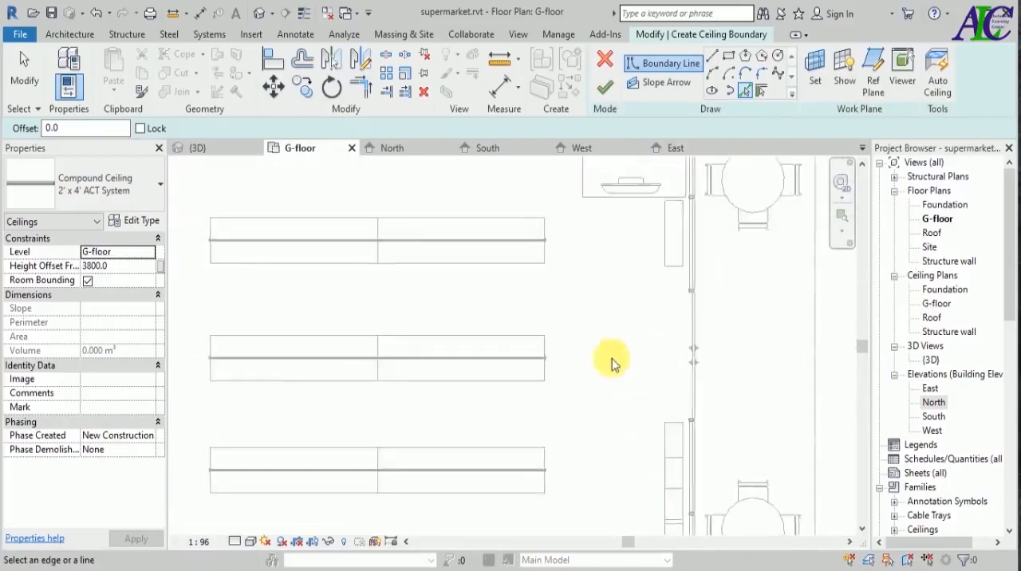
scroll(657, 510, "up", 5)
left_click(644, 462)
scroll(645, 463, "up", 3)
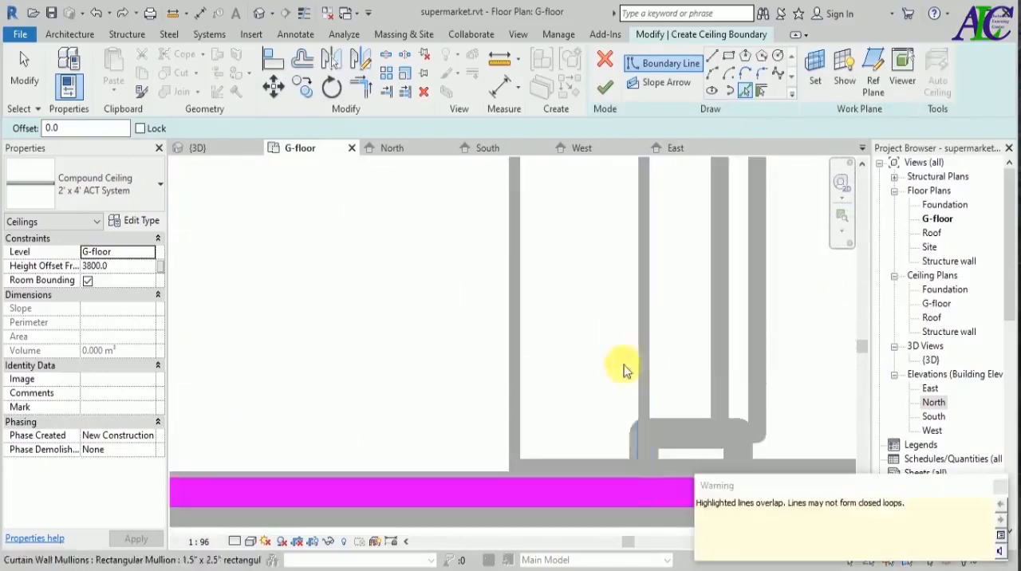
left_click(643, 338)
scroll(598, 464, "down", 5)
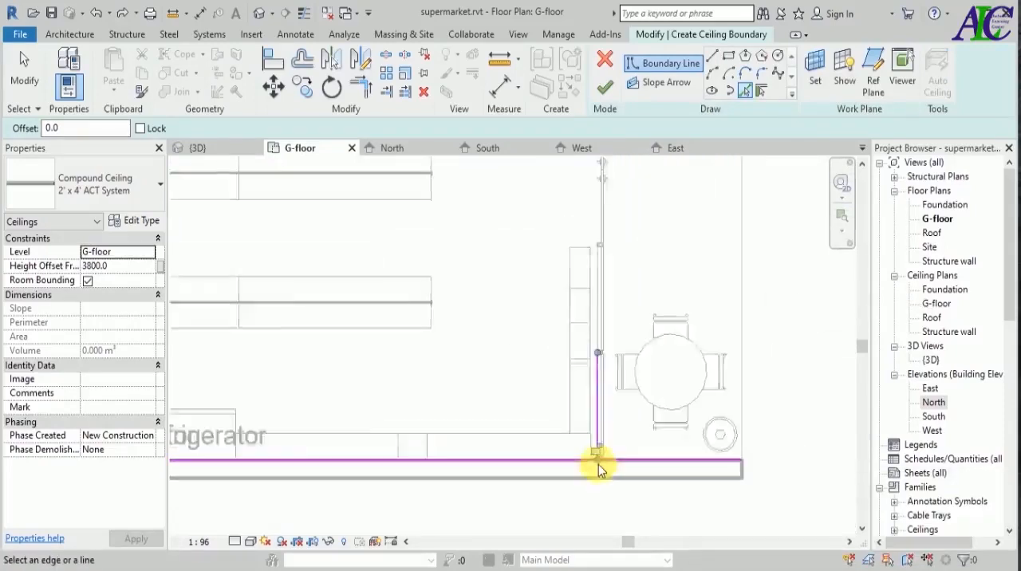
Trim the curtain wall line to corners with both long wall lines to close the boundary, and finish the ceiling.
left_click(360, 86)
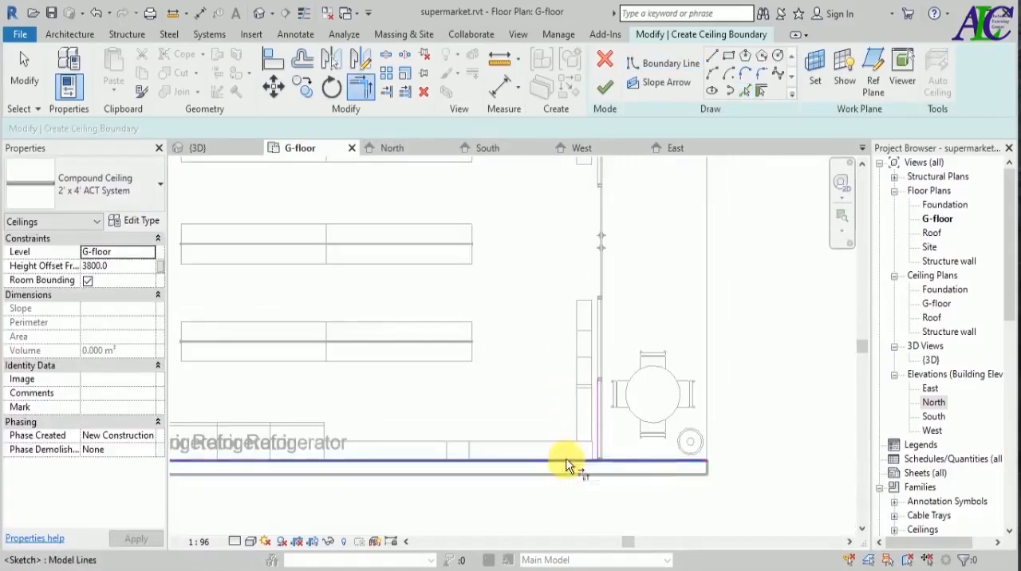
scroll(572, 515, "down", 3)
left_click(582, 472)
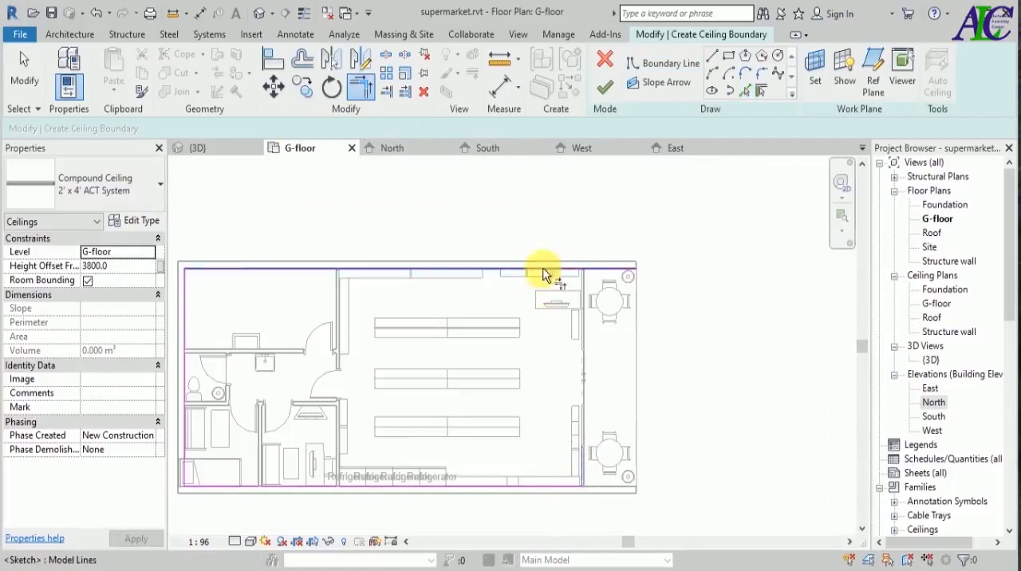
left_click(542, 280)
scroll(633, 367, "down", 2)
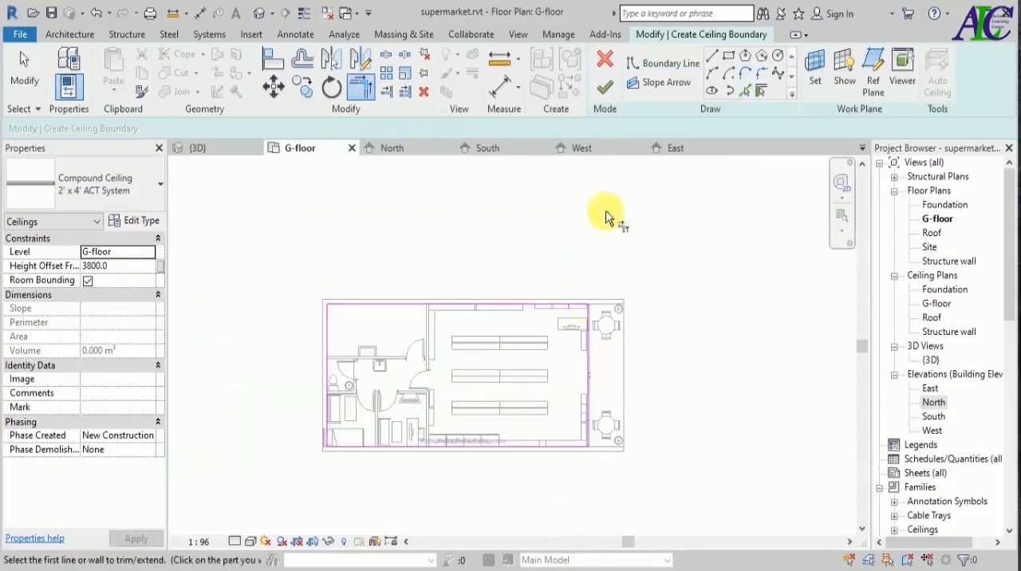
left_click(606, 89)
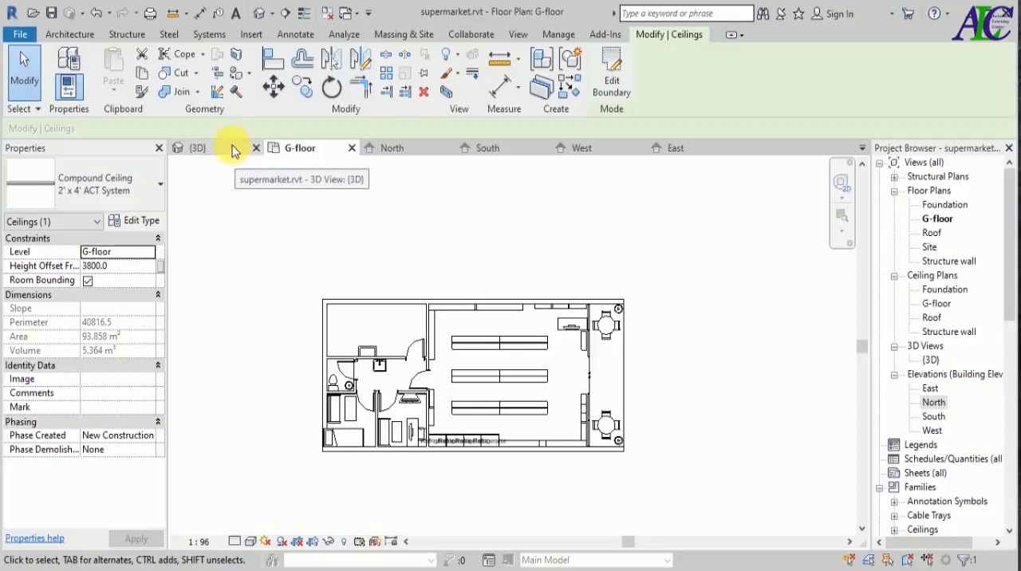
Inspect the new ceiling over the supermarket in the 3D view.
left_click(235, 152)
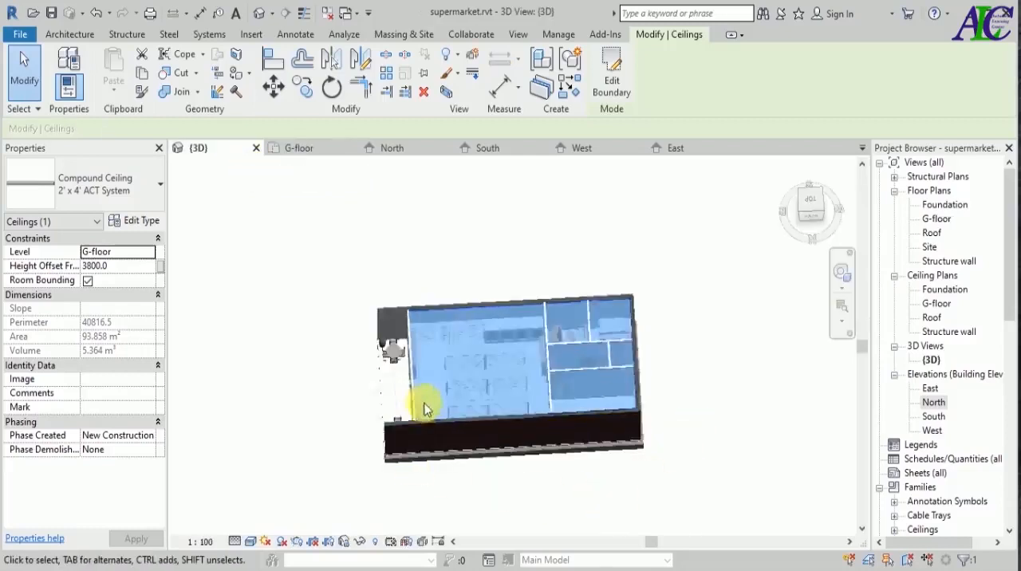
scroll(527, 367, "up", 4)
left_click(296, 358)
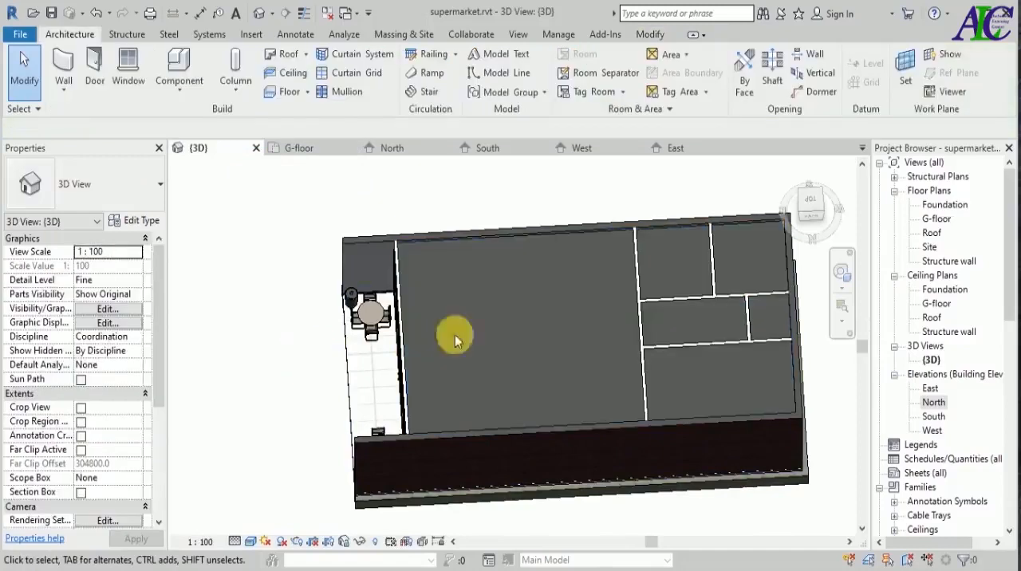
scroll(528, 333, "down", 3)
scroll(594, 320, "up", 3)
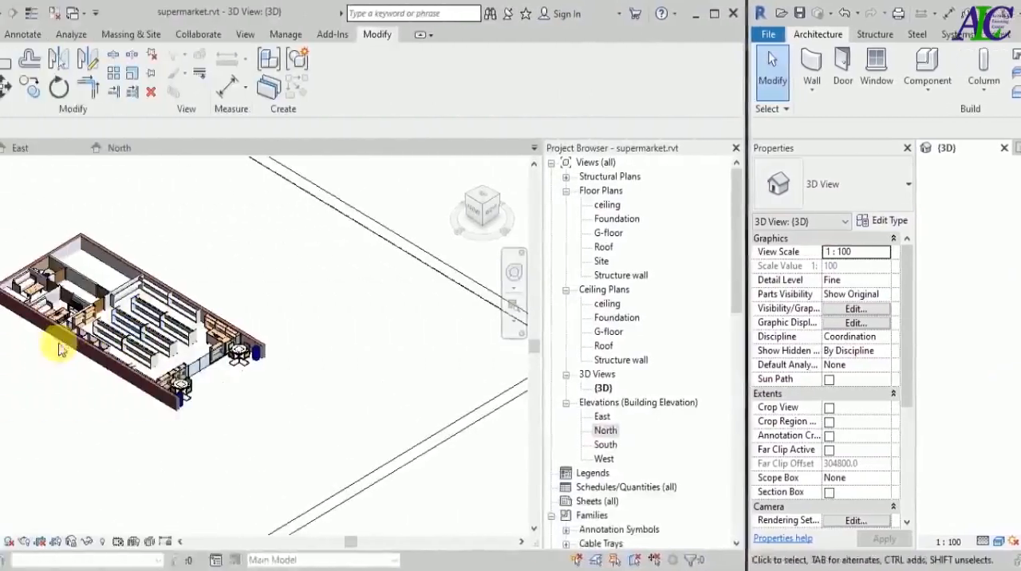
Load the Base 1.rfa profile family from the Finish Carpentry folder of the Profiles library.
scroll(344, 257, "up", 4)
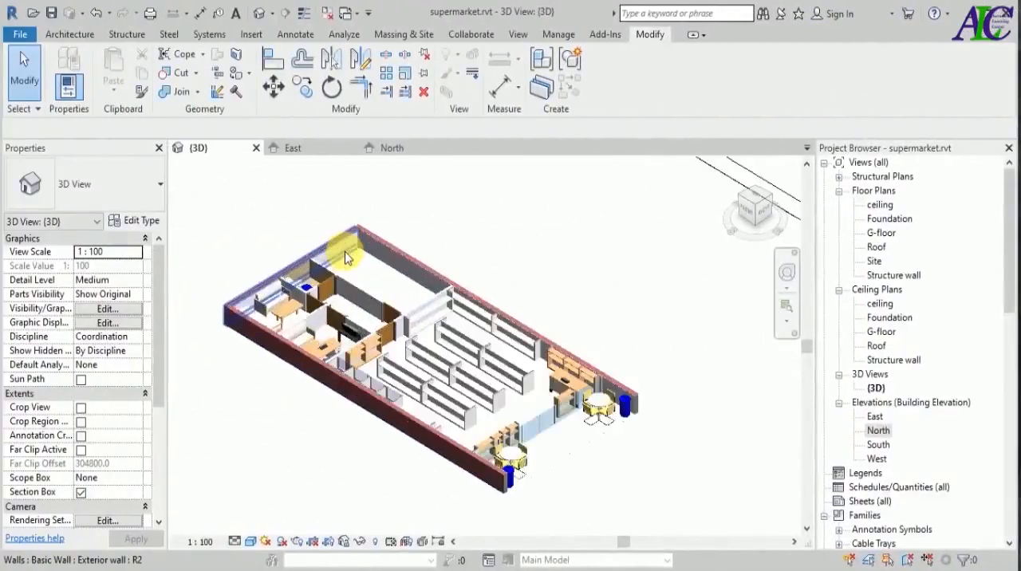
scroll(345, 257, "up", 3)
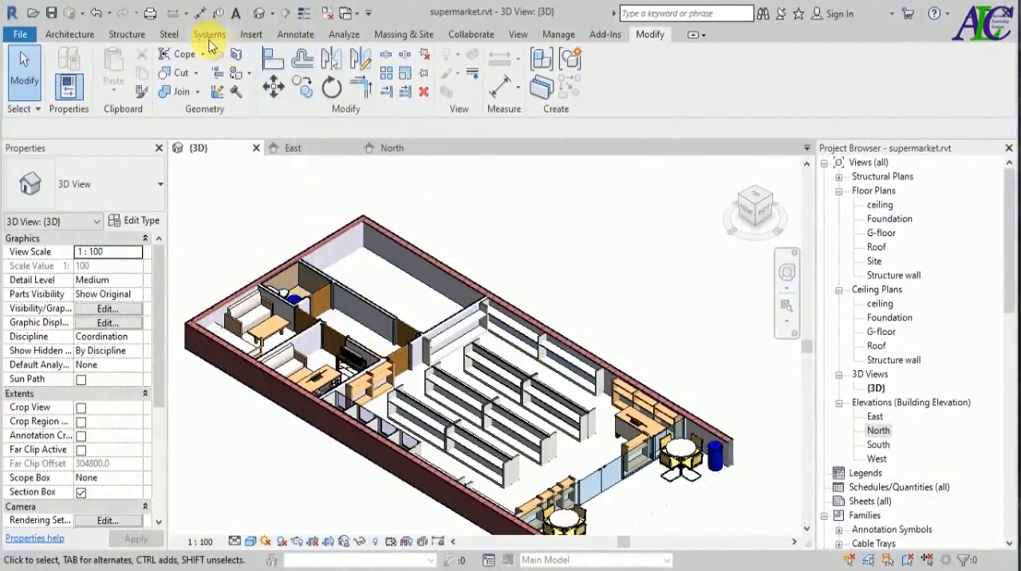
left_click(249, 37)
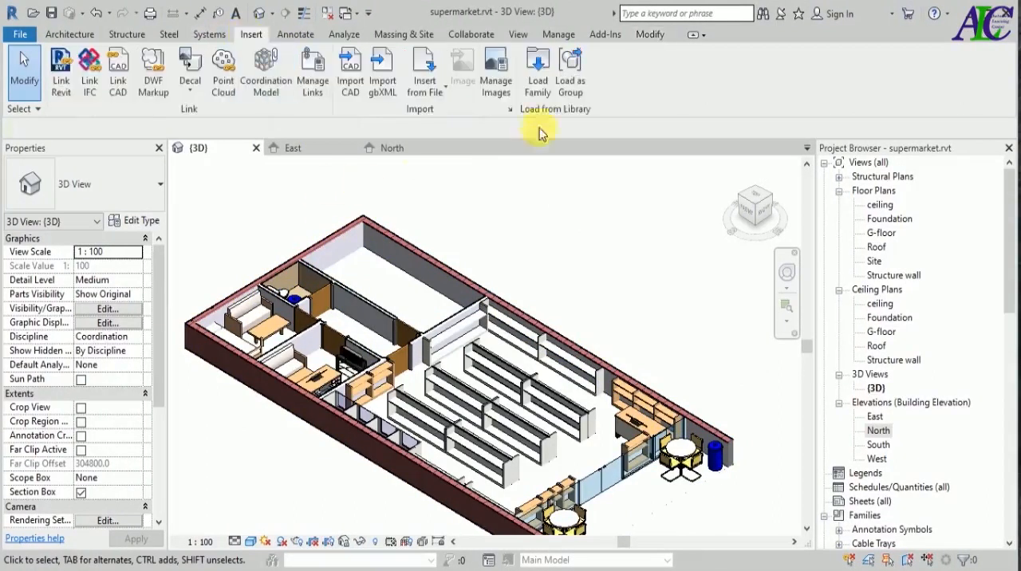
left_click(540, 86)
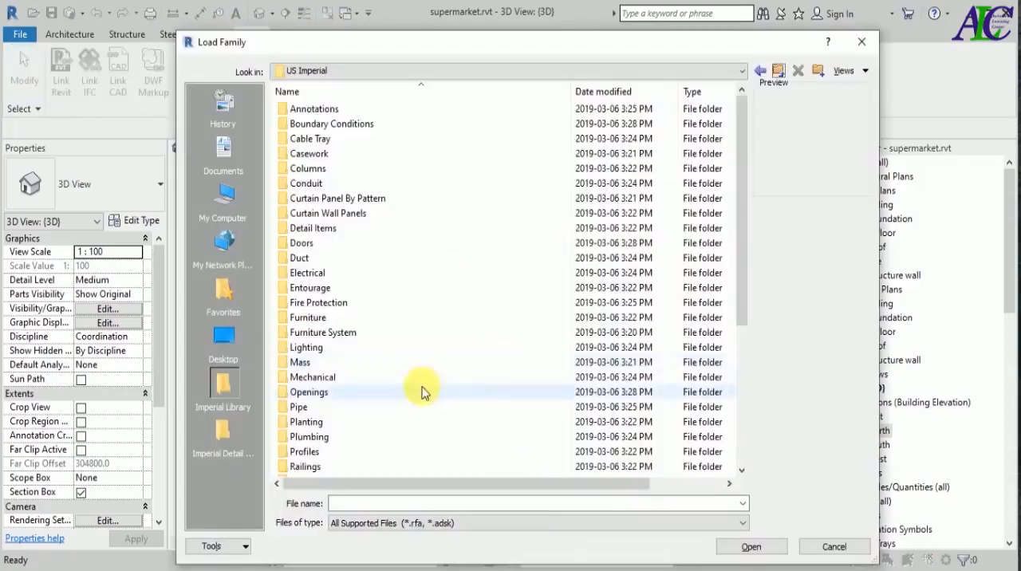
double_click(304, 453)
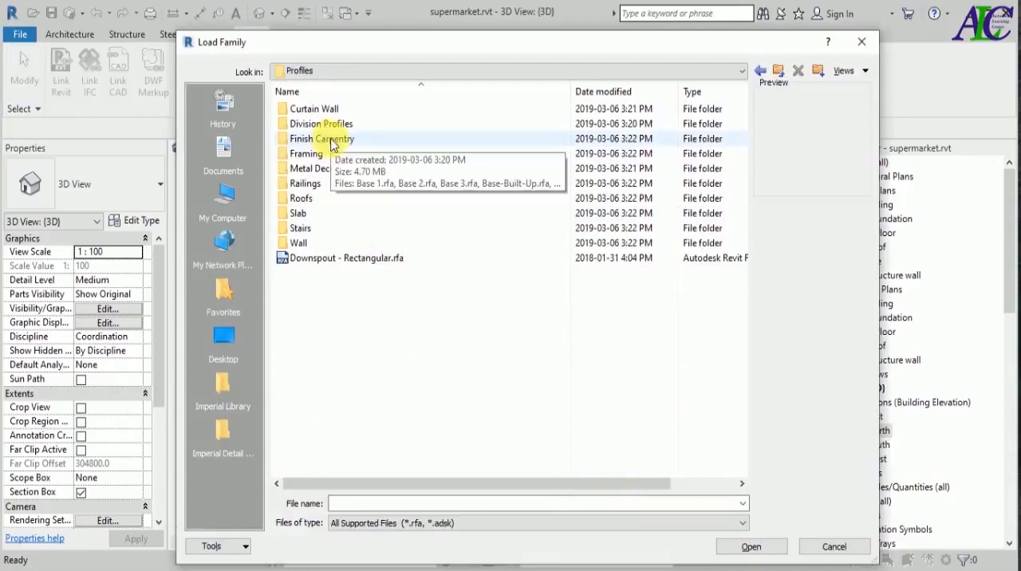
double_click(330, 140)
left_click(311, 112)
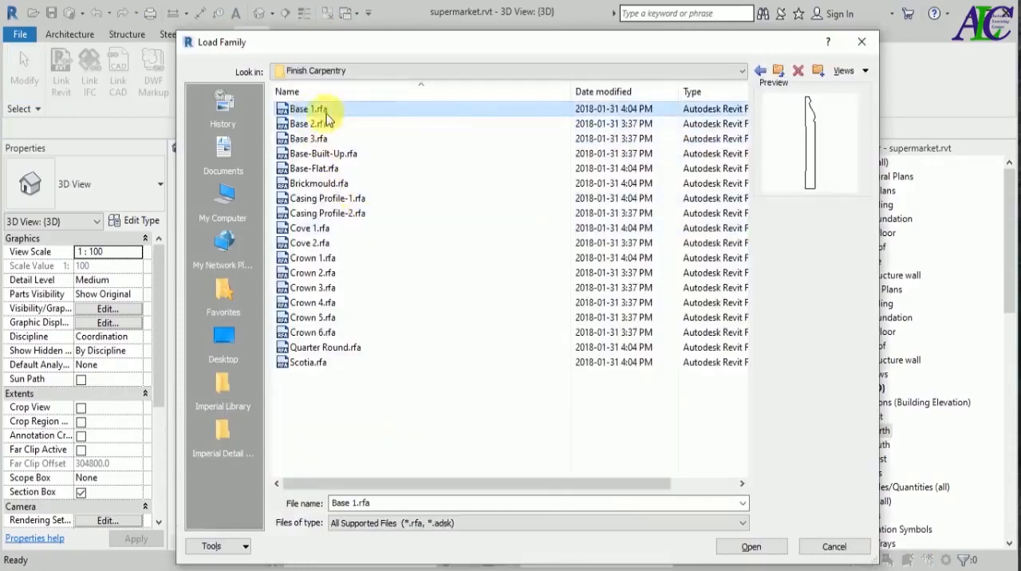
left_click(313, 245)
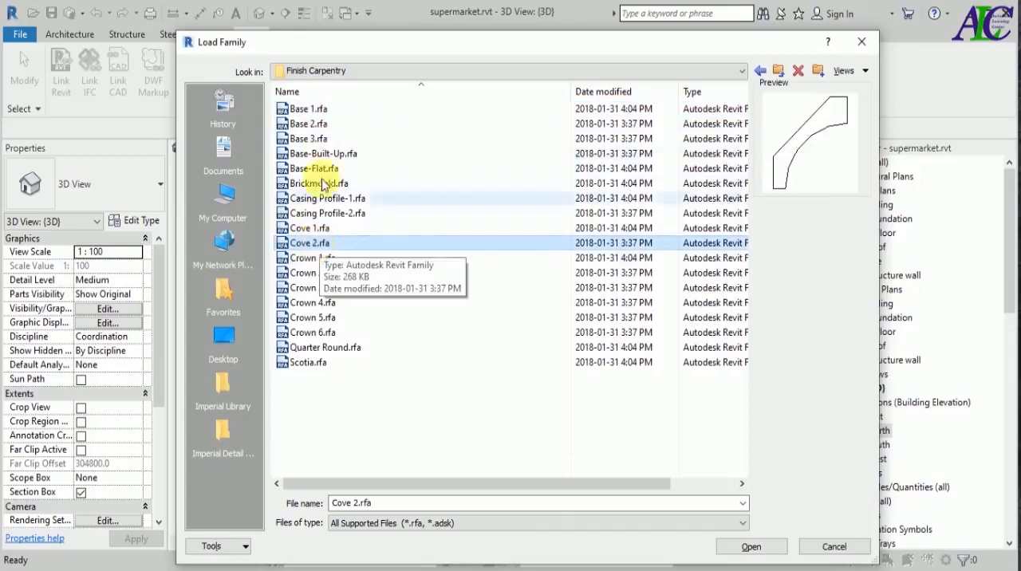
left_click(327, 109)
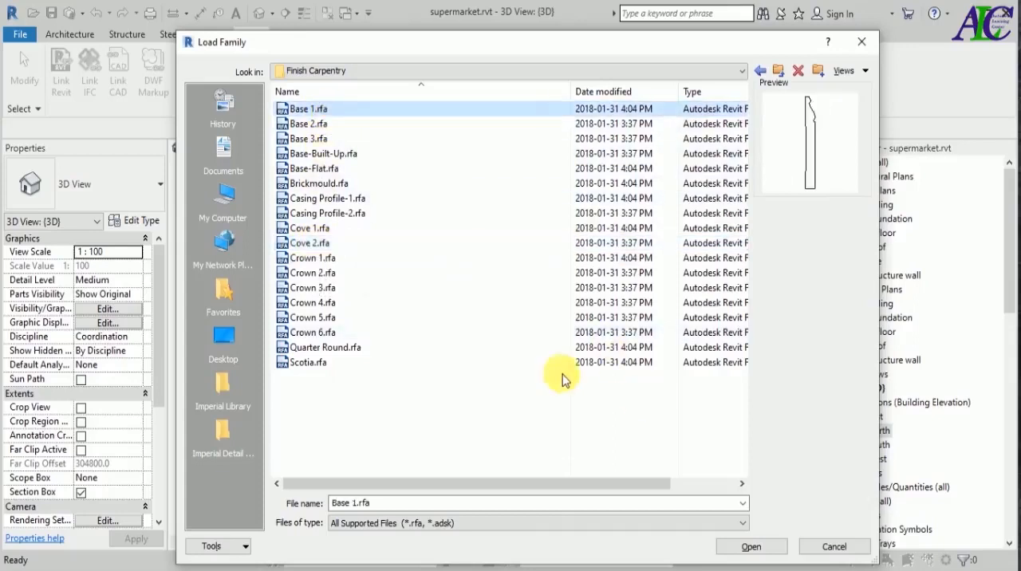
left_click(751, 547)
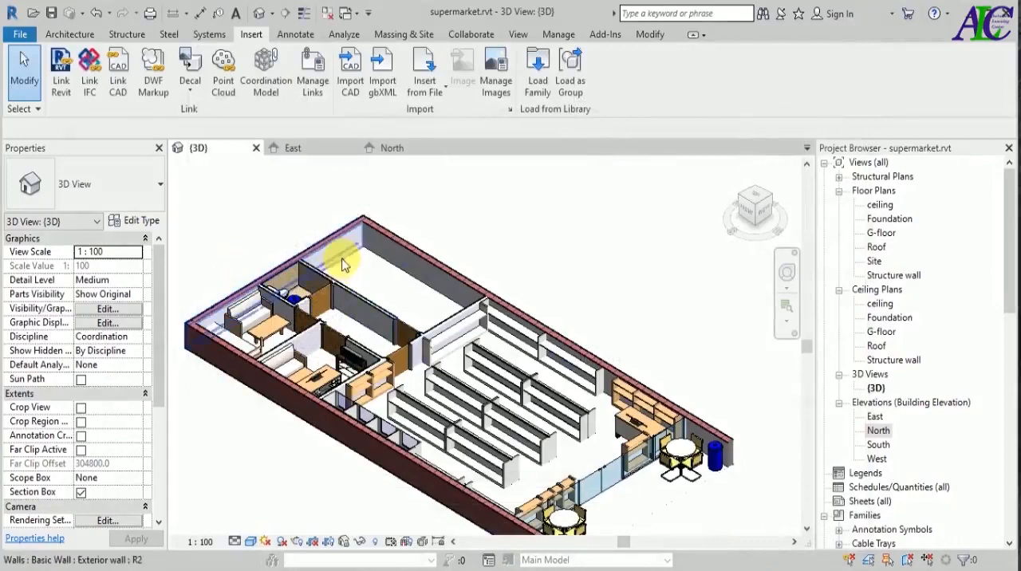
Start a wall sweep and enable Cuts Wall and Cut by Inserts in the Cornice type's properties.
left_click(70, 34)
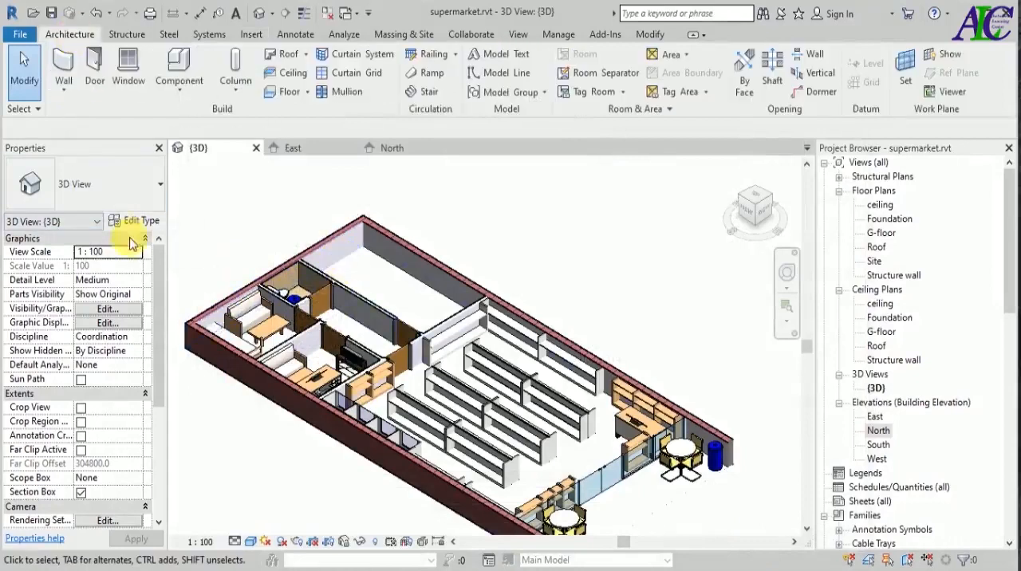
left_click(64, 89)
left_click(108, 217)
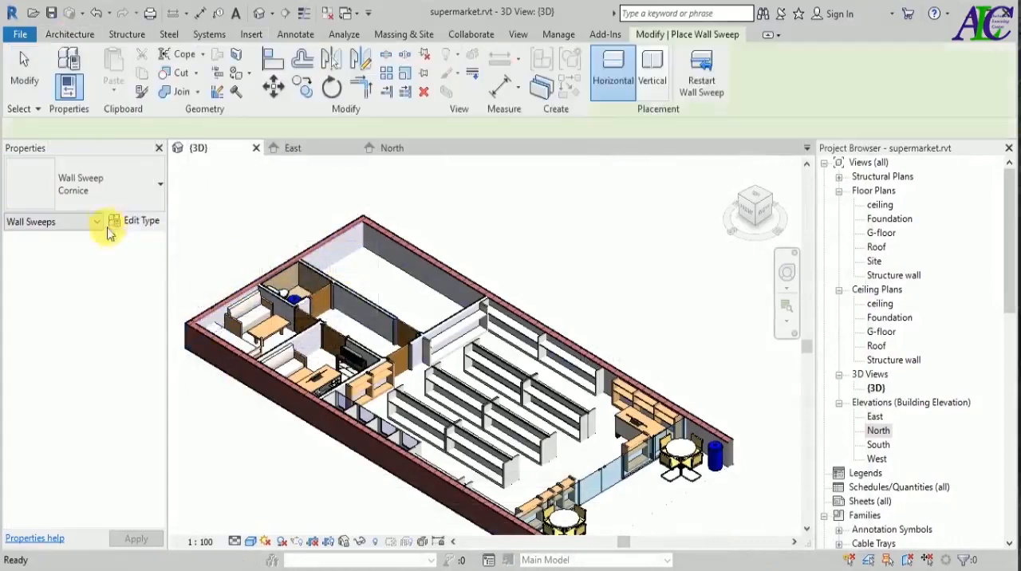
left_click(134, 221)
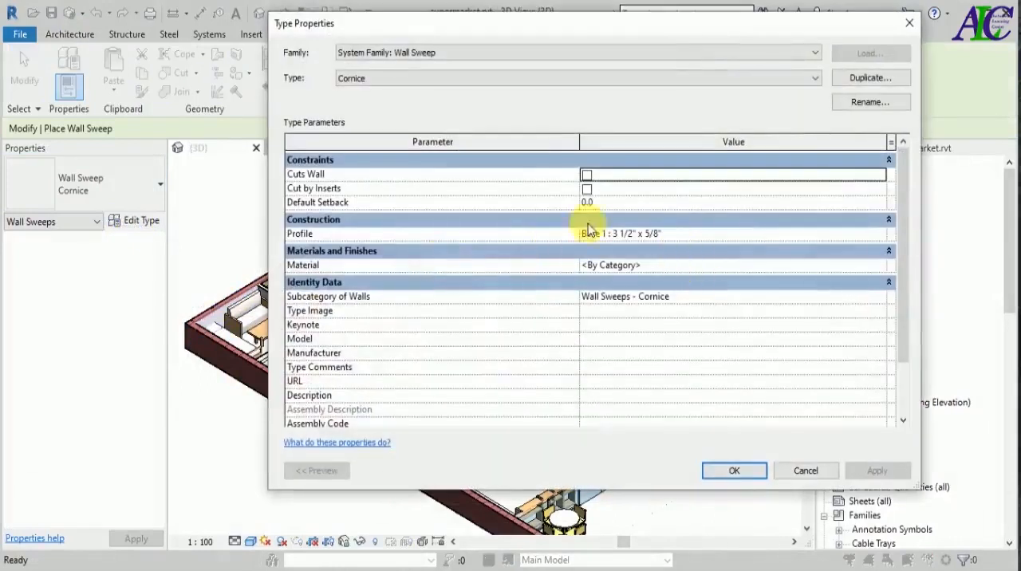
left_click(586, 174)
left_click(586, 189)
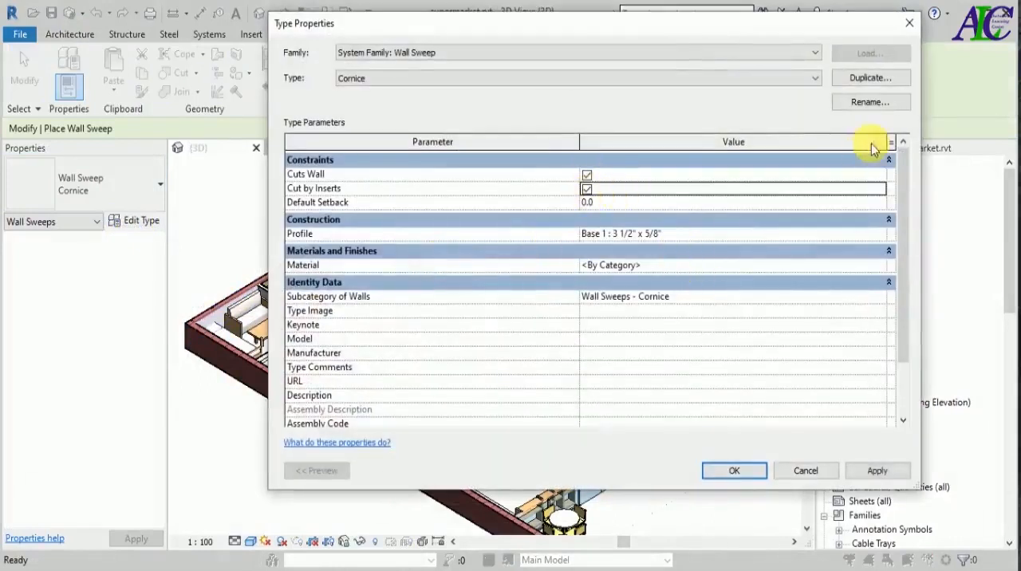
Duplicate the Cornice sweep type as "-wall sweep 1" and set its profile to Base 1 : 4 1/2" x 5/8".
left_click(867, 78)
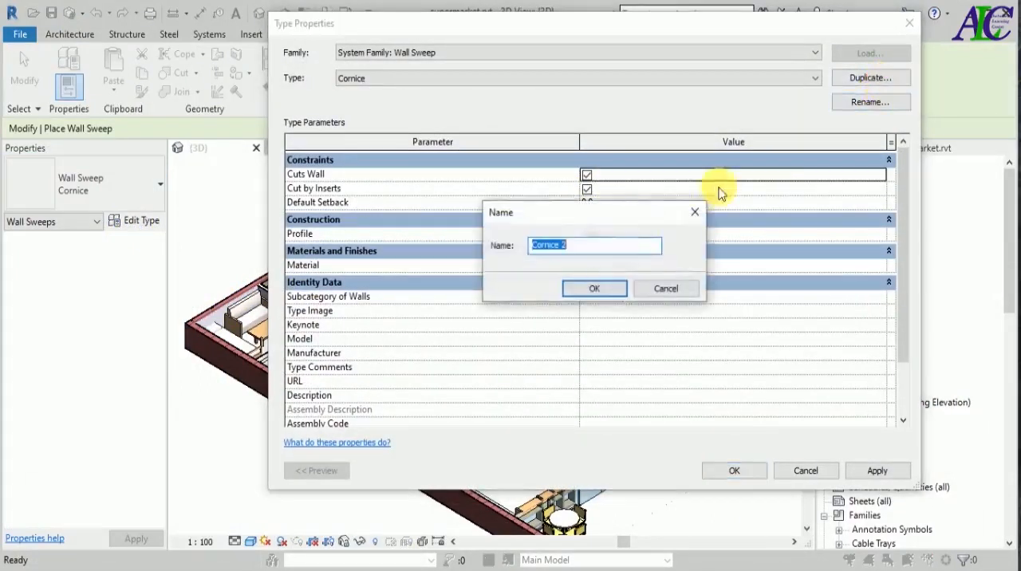
type("wall sweep 1")
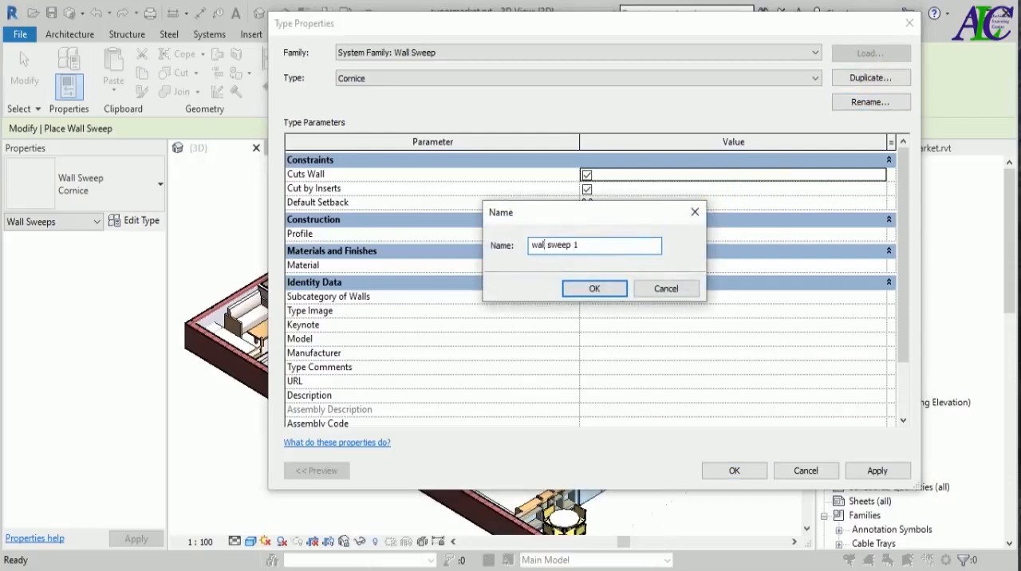
left_click(616, 287)
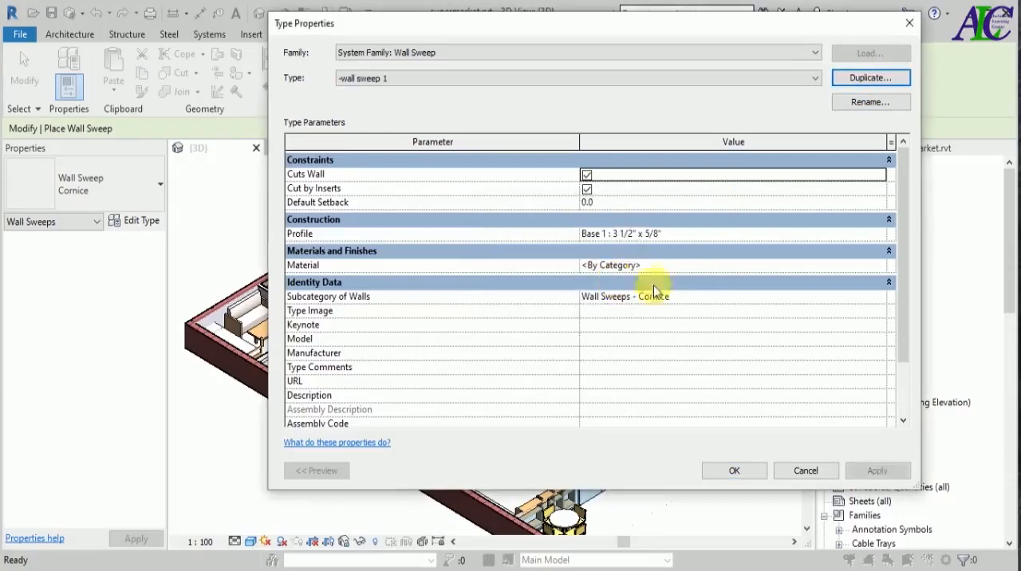
left_click(876, 237)
left_click_drag(877, 266, 877, 265)
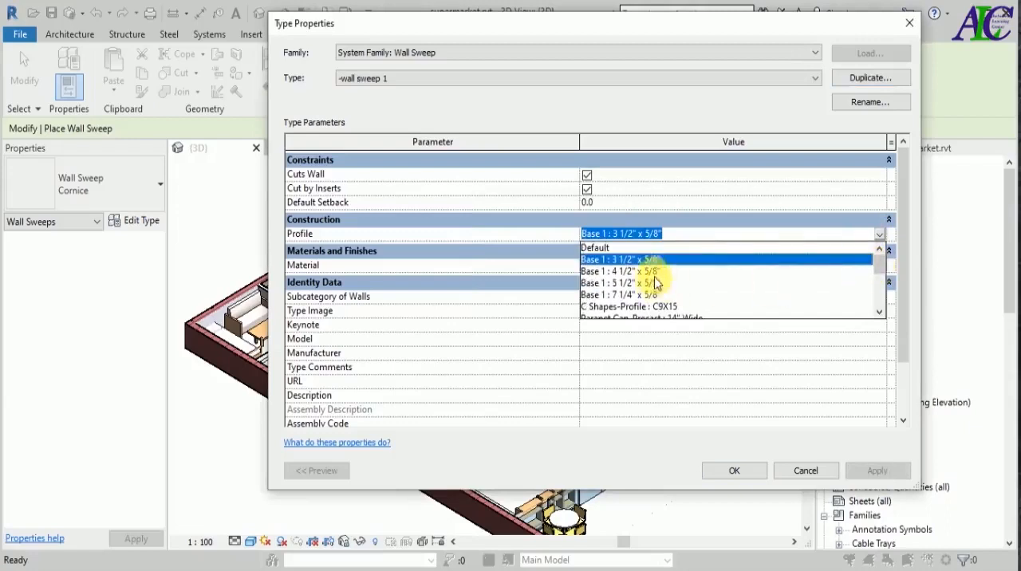
left_click(629, 271)
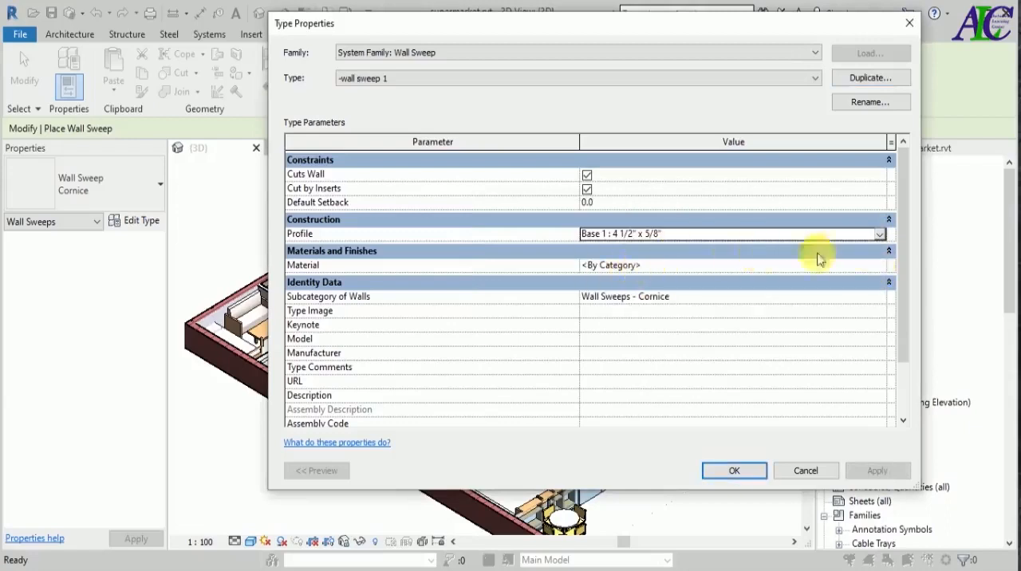
left_click(882, 239)
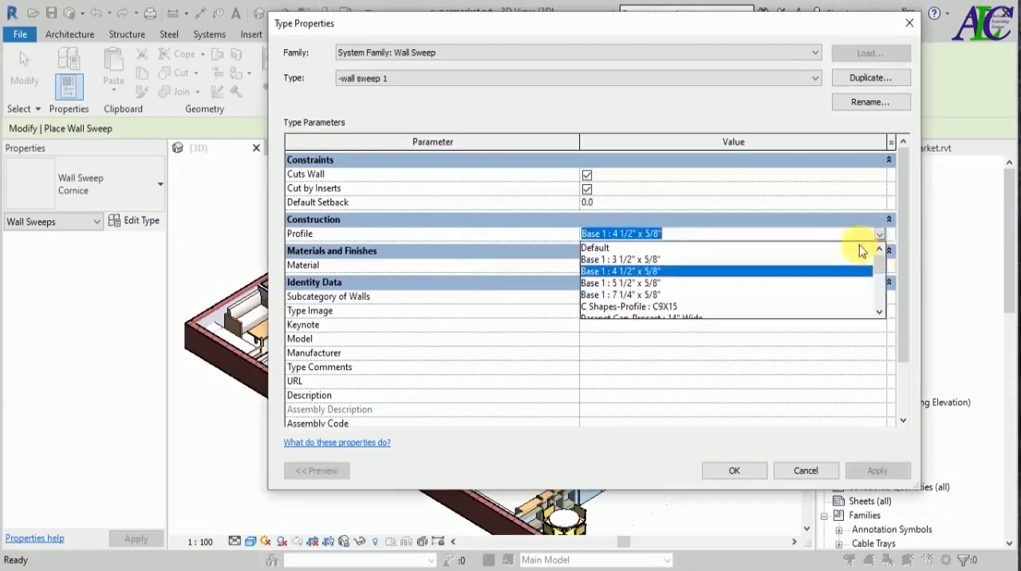
left_click(638, 272)
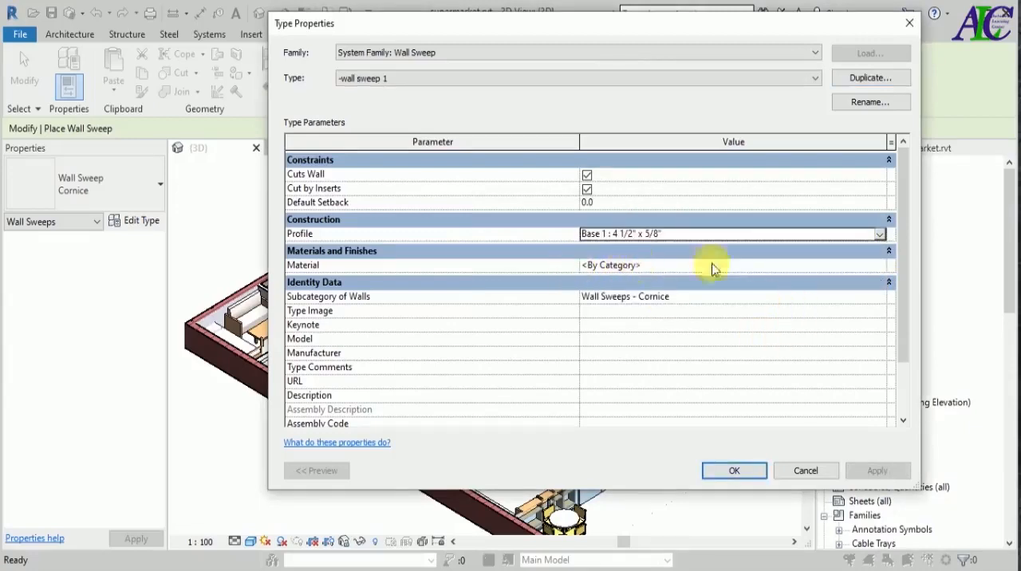
Create a new material named "-wall sweep" for the sweep type.
left_click(833, 270)
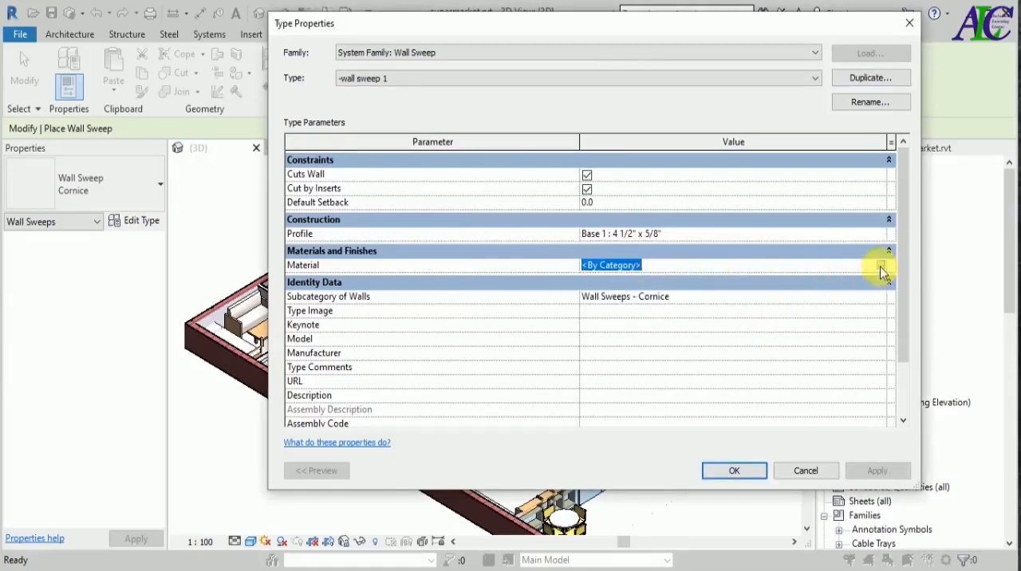
left_click(881, 270)
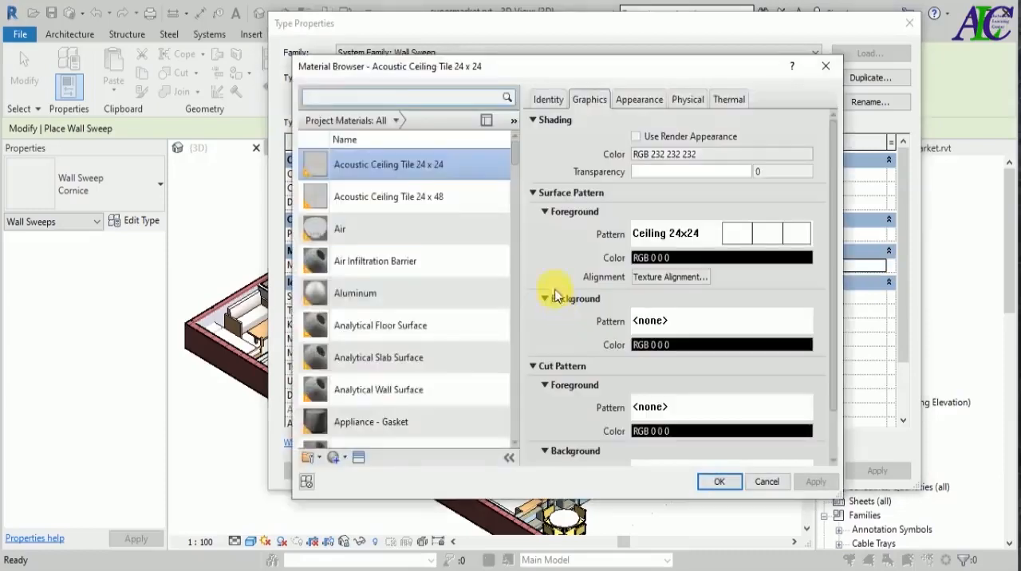
scroll(407, 359, "down", 1)
left_click(345, 457)
left_click(351, 472)
right_click(366, 297)
left_click(398, 345)
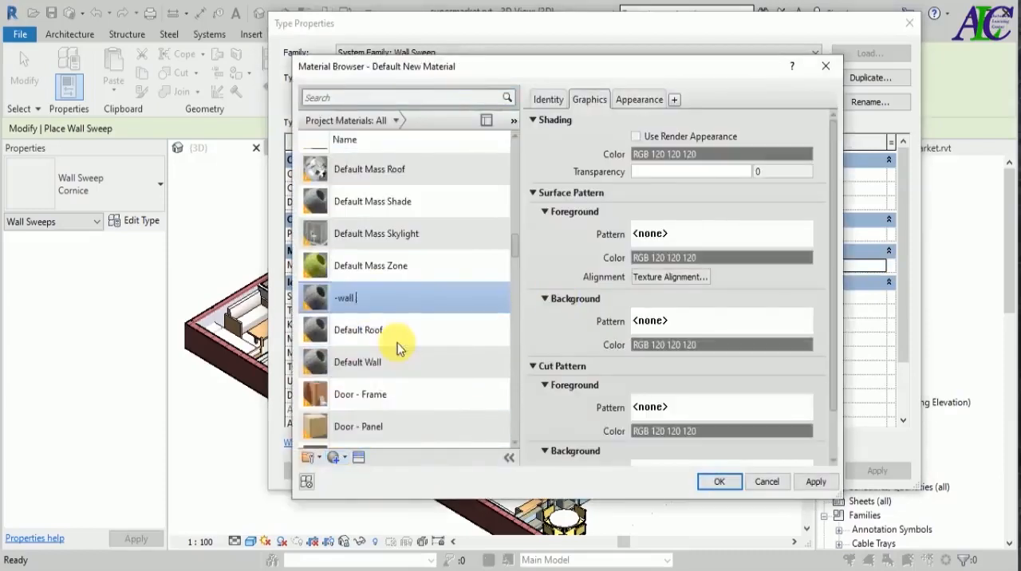
Give the -wall sweep material the Coarse Polished - White stone appearance with render appearance shading, and apply it to the sweep type.
left_click(642, 137)
left_click(643, 100)
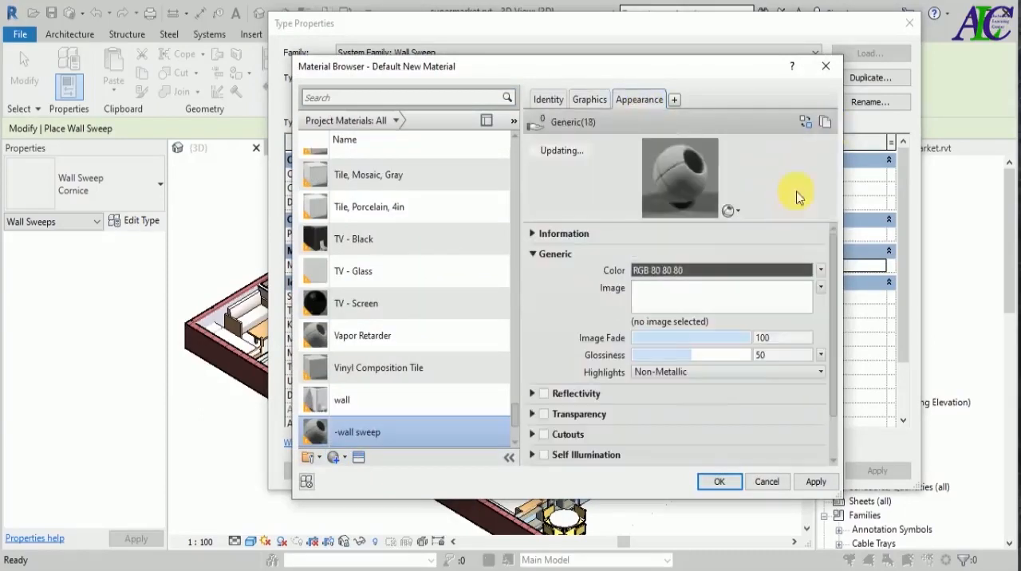
left_click(804, 123)
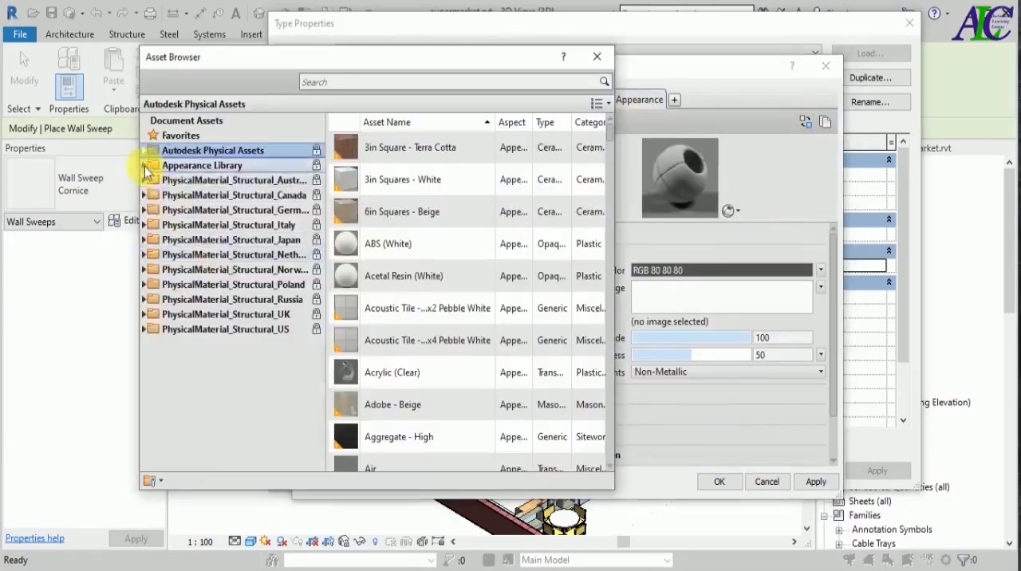
left_click(144, 153)
left_click(180, 388)
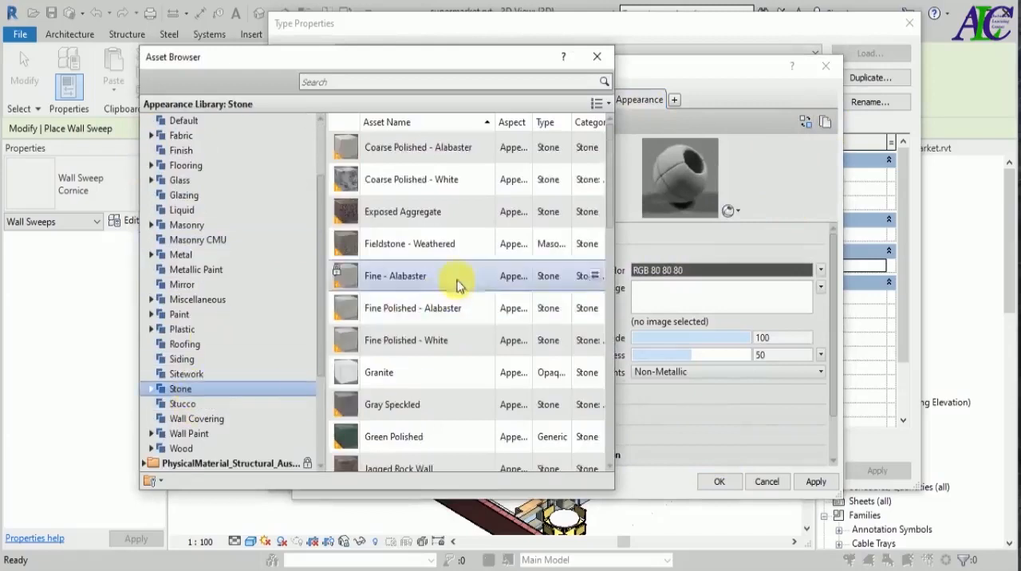
left_click(593, 178)
left_click(596, 56)
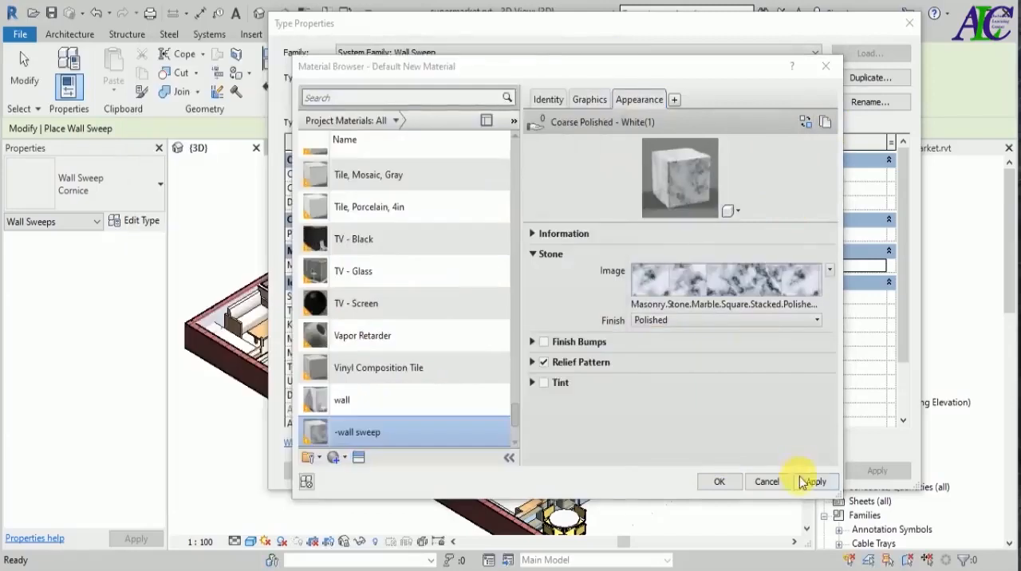
left_click(720, 481)
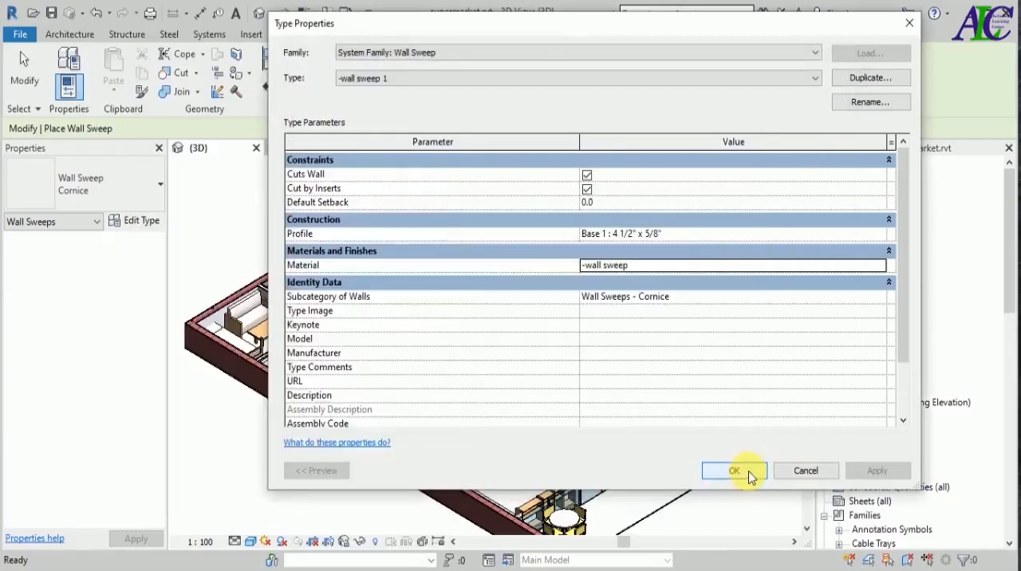
left_click(734, 470)
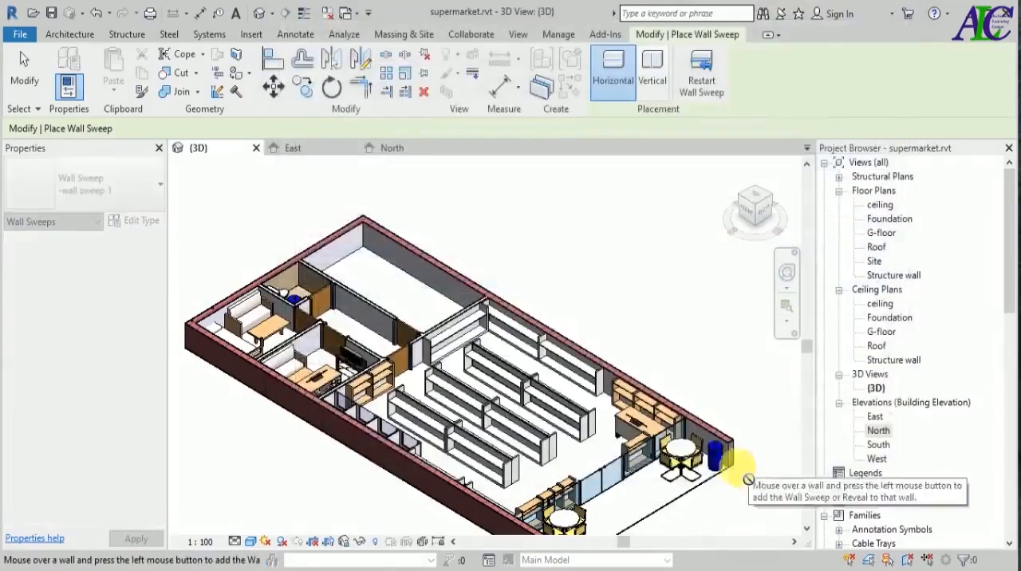
Place a horizontal -wall sweep 1 along the partition wall between the shop floor and the back rooms in the 3D view.
key("Escape")
left_click(64, 87)
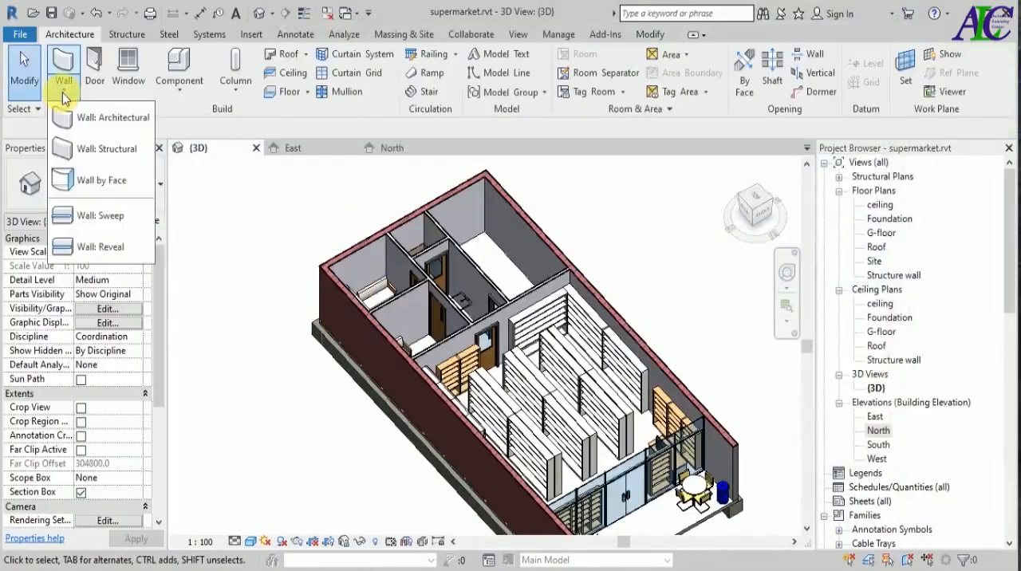
left_click(88, 215)
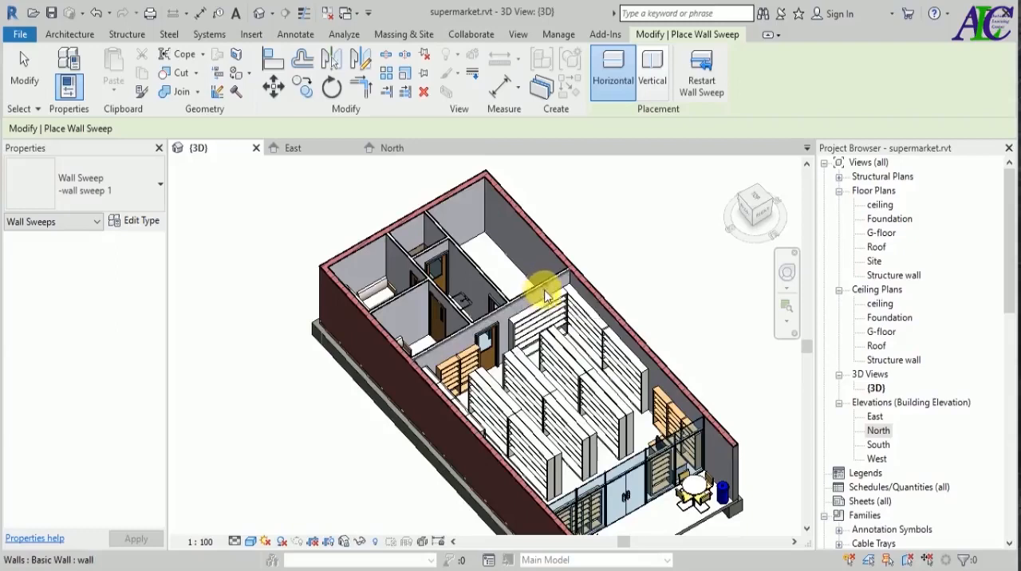
scroll(542, 294, "up", 3)
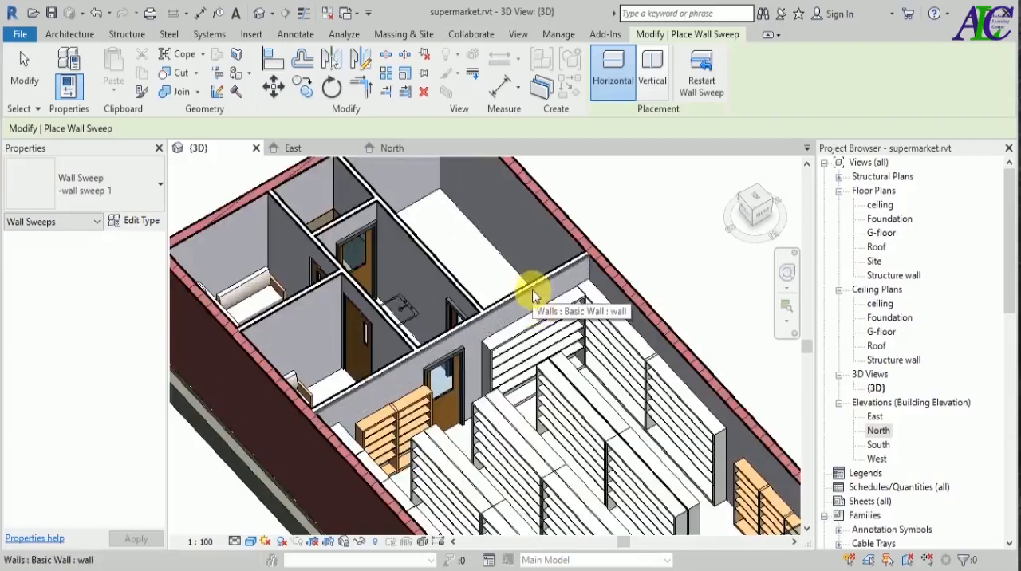
left_click(534, 298)
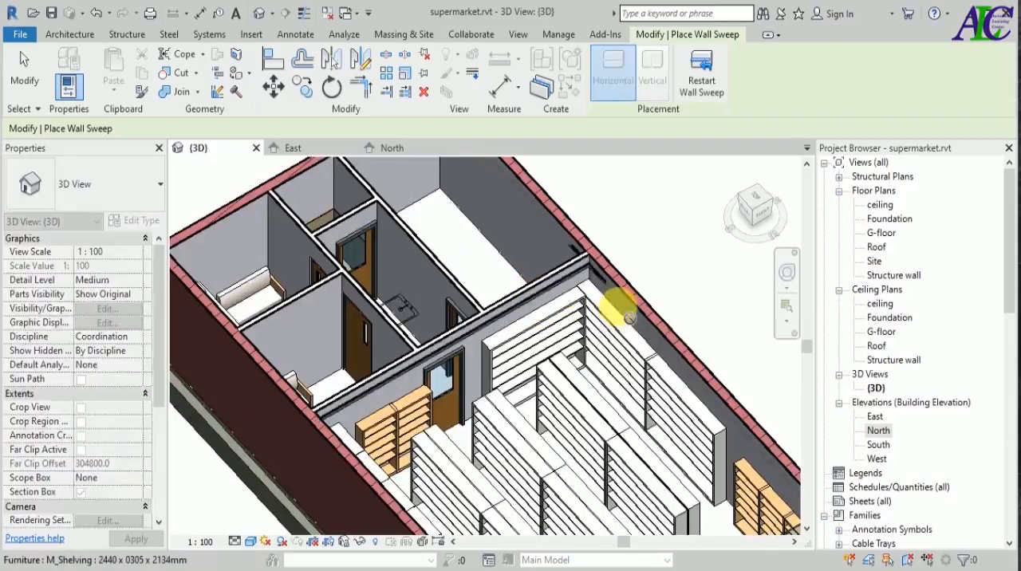
Add the horizontal -wall sweep 1 to the shop floor's long side wall and the interior walls of the back rooms.
middle_click_drag(563, 308, 559, 313, "shift")
scroll(563, 316, "down", 1)
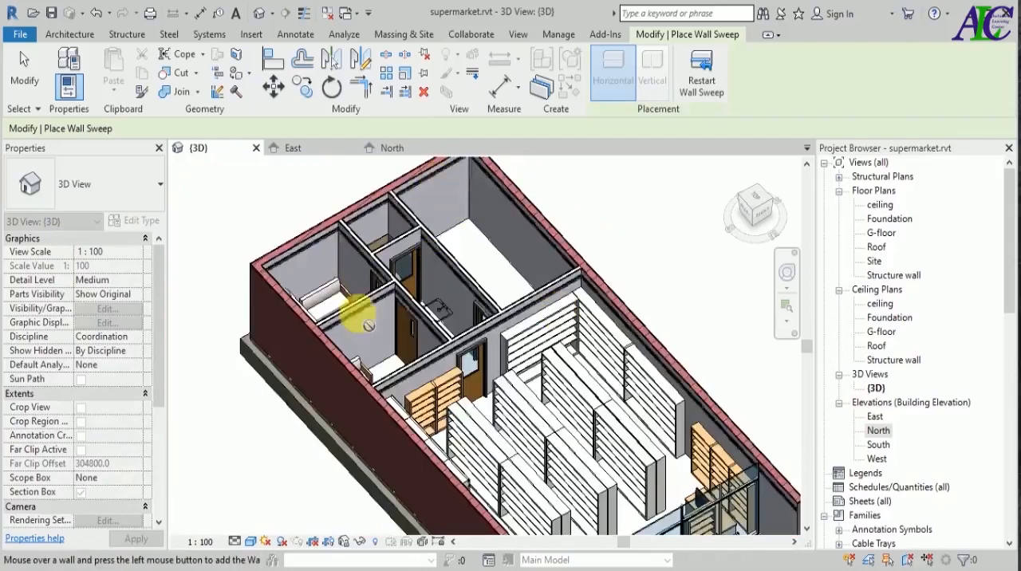
scroll(370, 326, "down", 2)
middle_click_drag(654, 267, 279, 383, "shift")
scroll(277, 390, "up", 4)
scroll(535, 301, "down", 1)
scroll(546, 339, "down", 2)
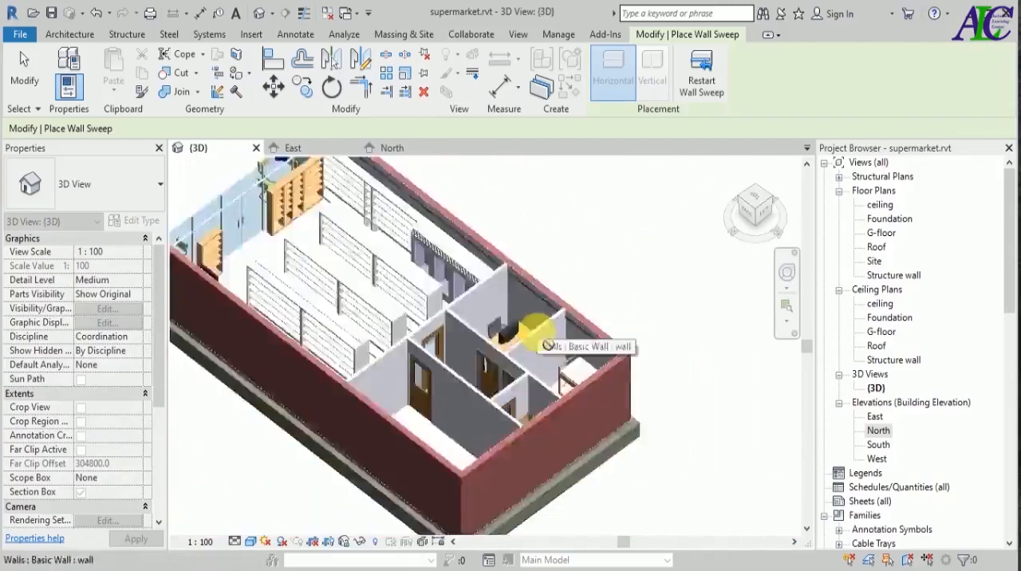
scroll(450, 434, "up", 2)
scroll(452, 436, "up", 3)
scroll(576, 368, "down", 1)
middle_click(660, 492)
middle_click(660, 492)
middle_click_drag(660, 492, 608, 507, "shift")
scroll(462, 353, "up", 6)
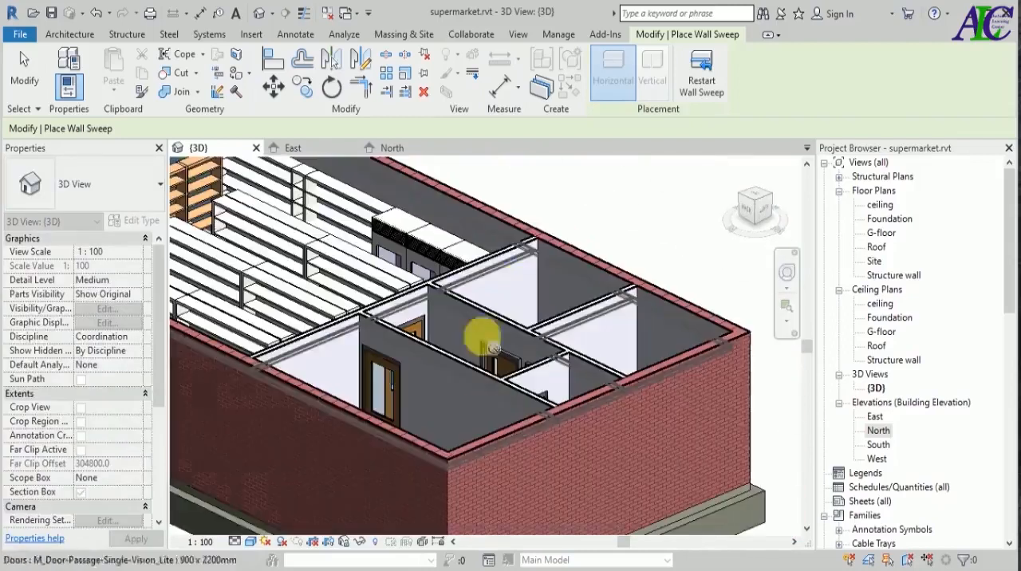
Continue the horizontal -wall sweep 1 along the remaining interior wall faces seen from the rear of the building, and end the placement.
scroll(587, 351, "down", 2)
middle_click_drag(654, 279, 607, 315, "shift")
scroll(583, 348, "up", 1)
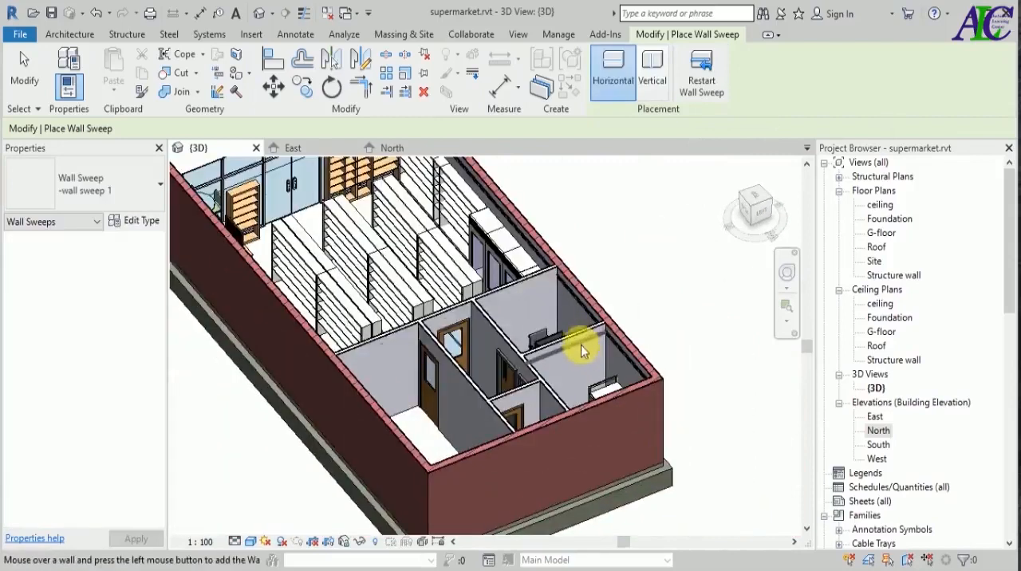
scroll(493, 353, "down", 2)
middle_click_drag(630, 352, 528, 322, "shift")
scroll(427, 350, "up", 2)
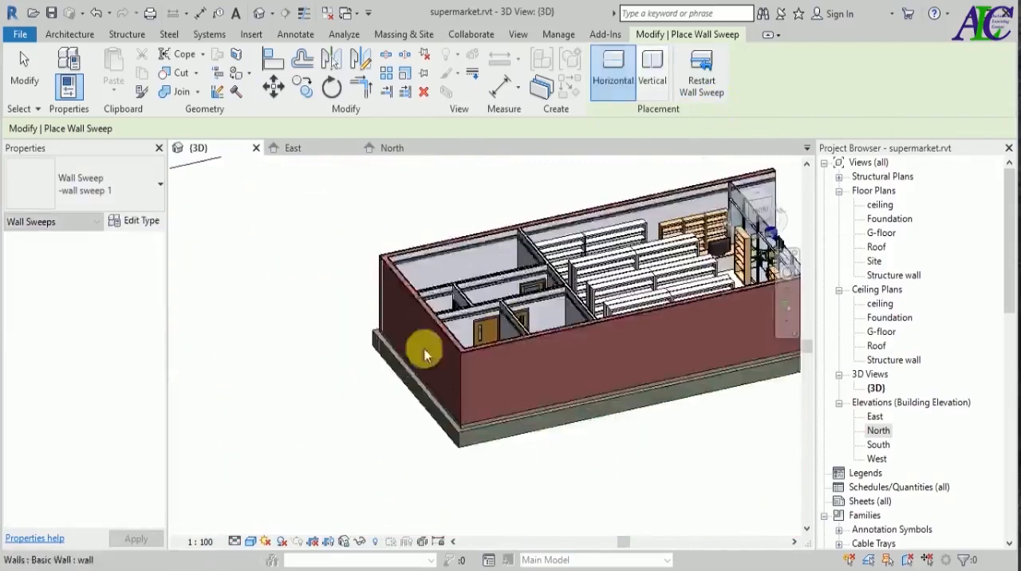
scroll(383, 347, "down", 2)
scroll(378, 321, "up", 1)
key("Escape")
Set the Offset From Level of the placed -wall sweep 1 to 0.
scroll(675, 301, "down", 2)
middle_click_drag(675, 300, 654, 407, "shift")
scroll(724, 431, "up", 2)
scroll(724, 432, "up", 2)
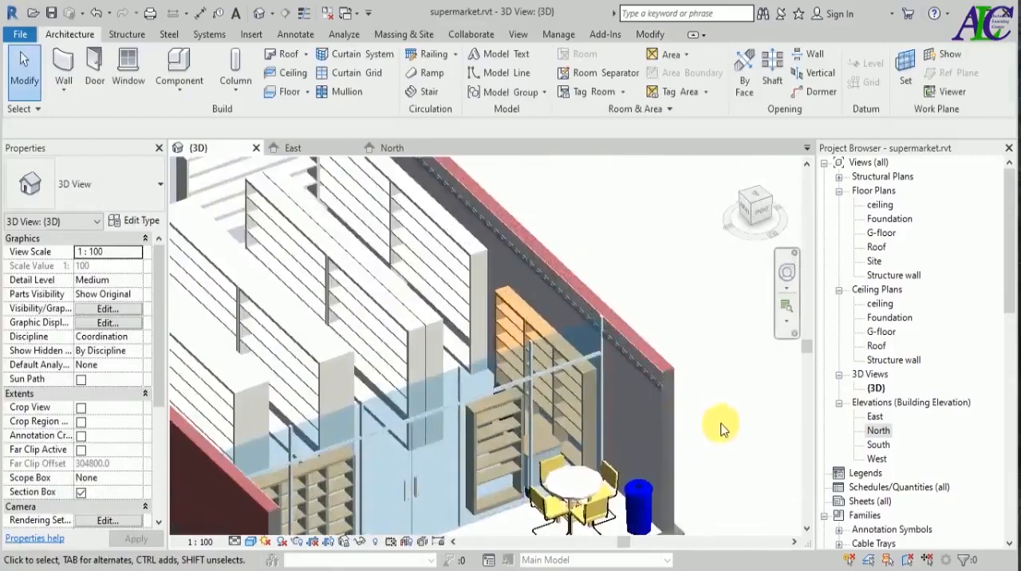
scroll(647, 392, "up", 1)
scroll(659, 397, "up", 4)
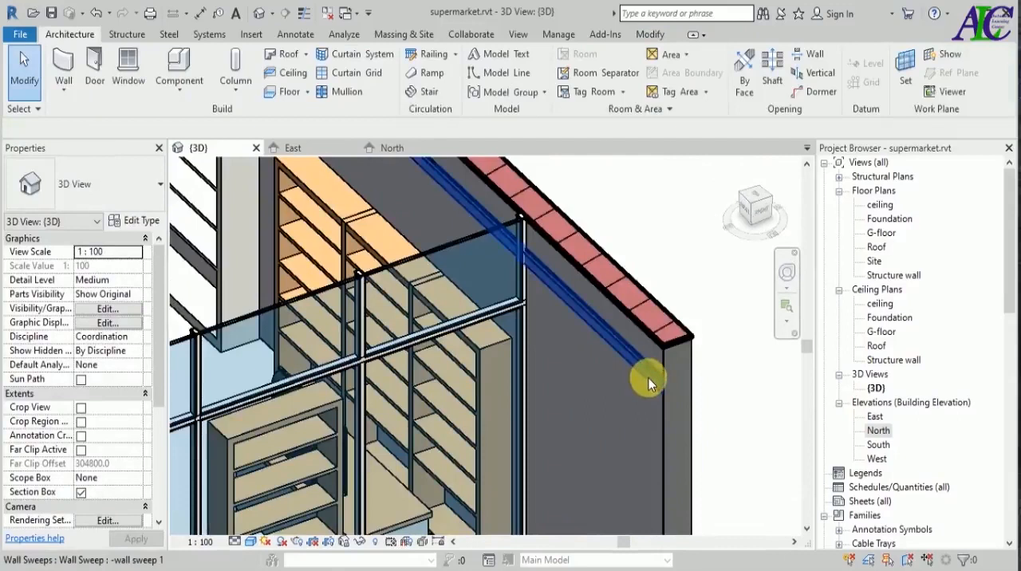
left_click(648, 380)
scroll(624, 424, "down", 3)
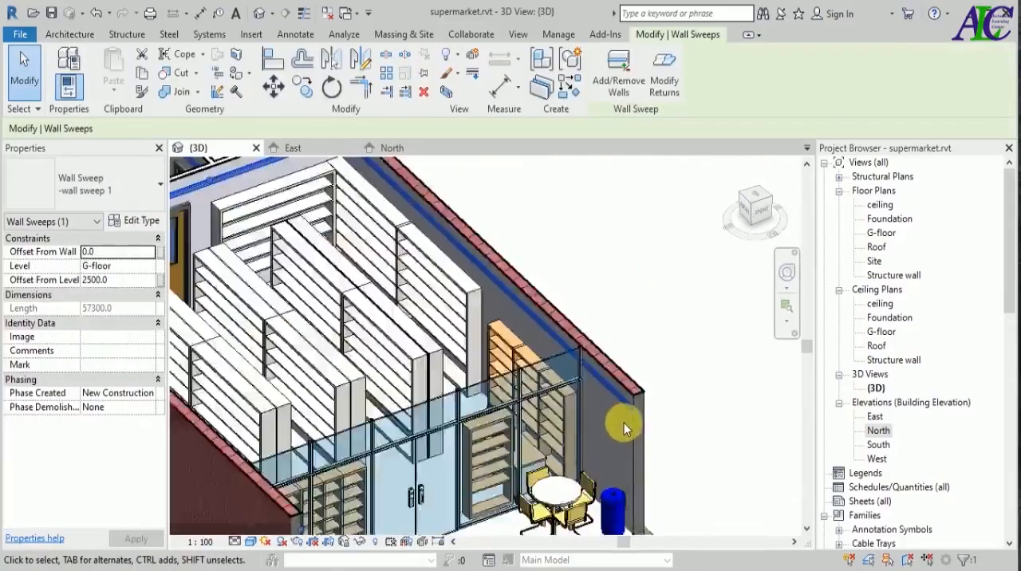
scroll(624, 422, "down", 3)
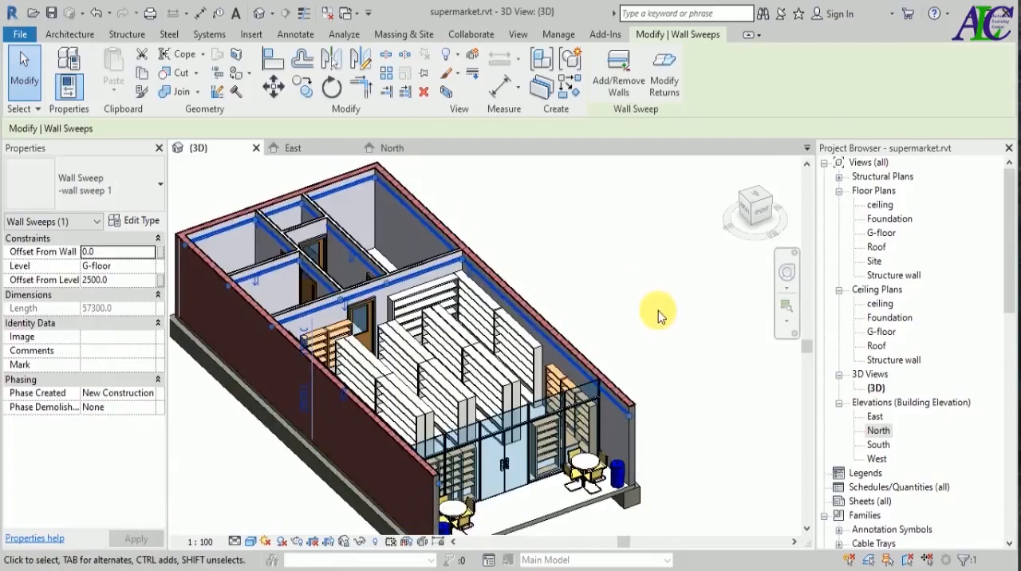
scroll(658, 315, "down", 2)
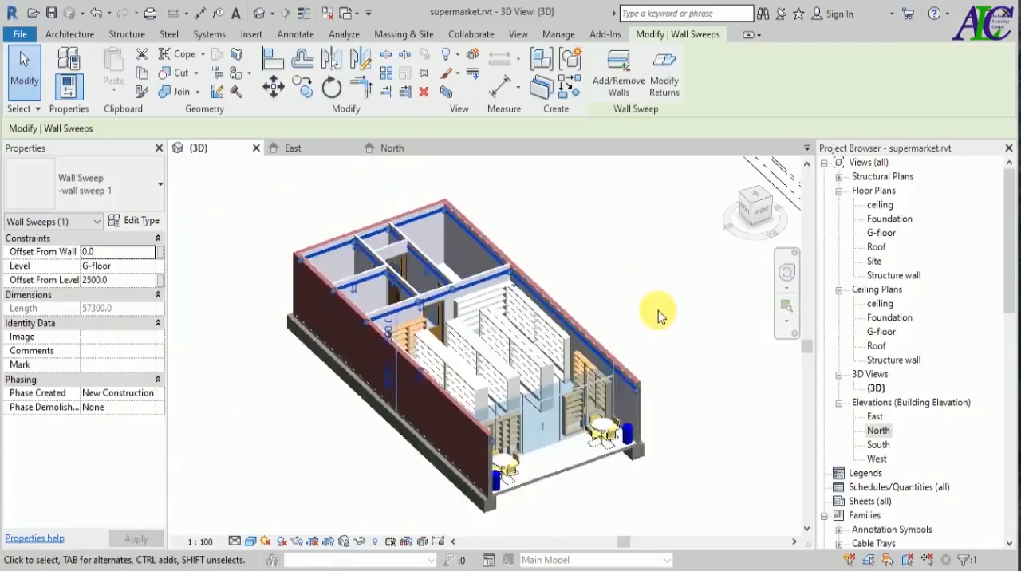
left_click(128, 281)
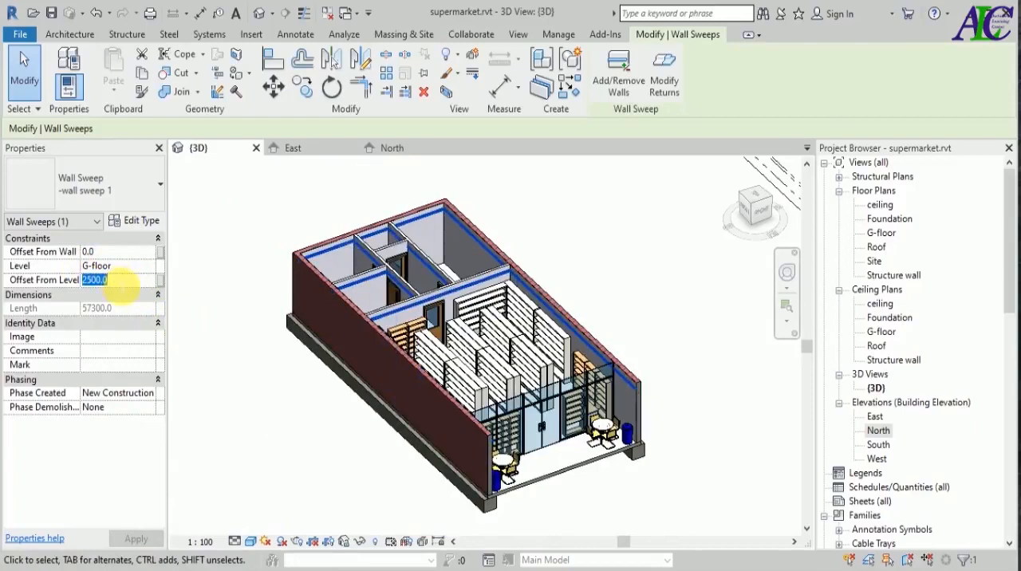
type("0")
left_click(138, 539)
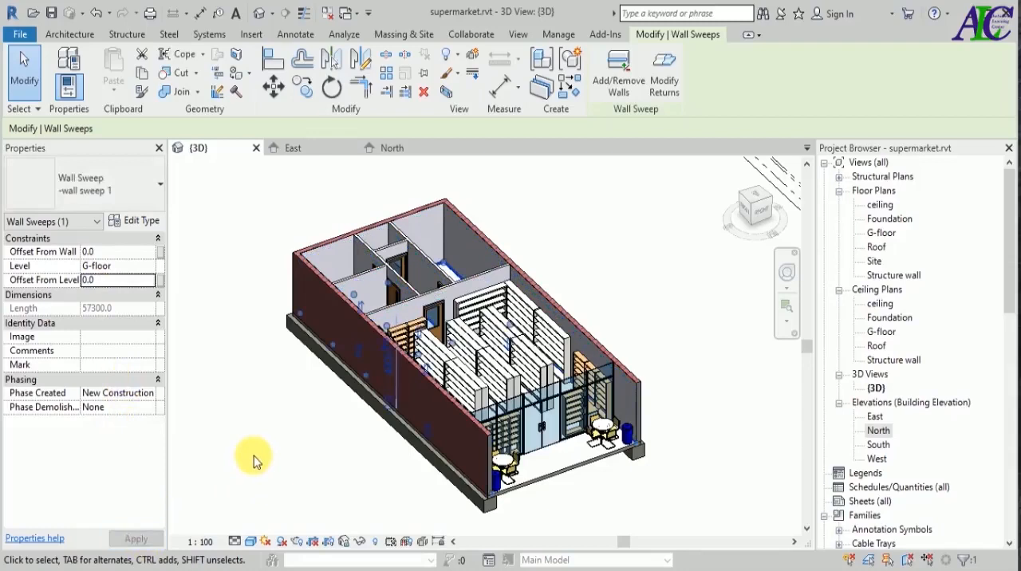
left_click(253, 457)
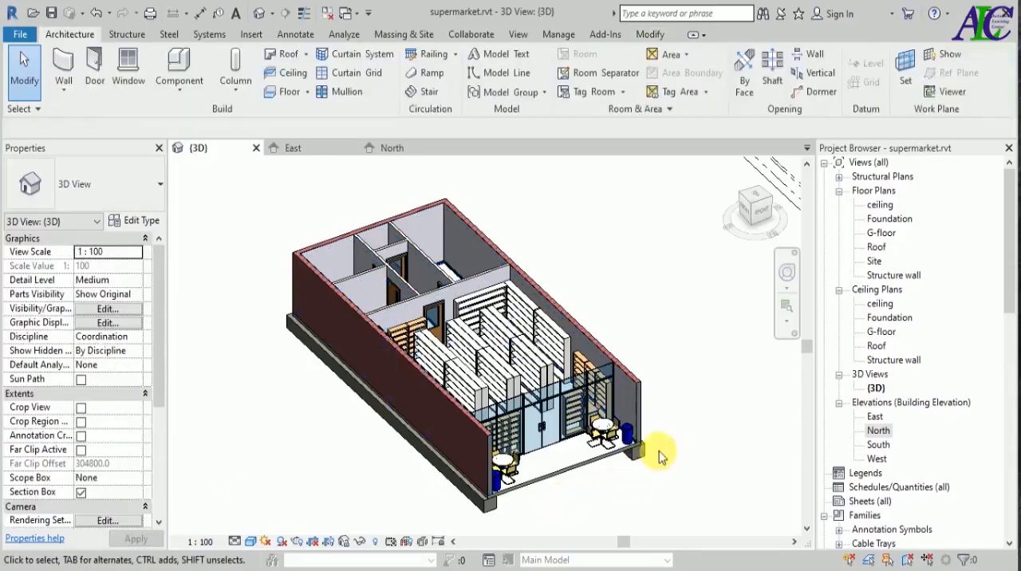
Load the Crown 4.rfa profile family from the Finish Carpentry folder.
middle_click_drag(661, 451, 638, 450, "shift")
scroll(636, 446, "up", 5)
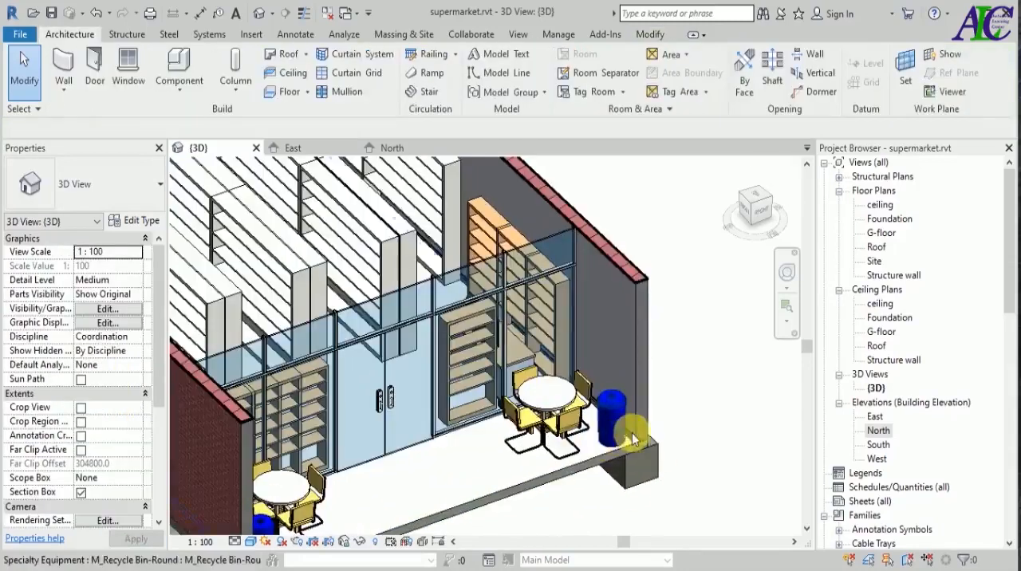
scroll(568, 437, "down", 6)
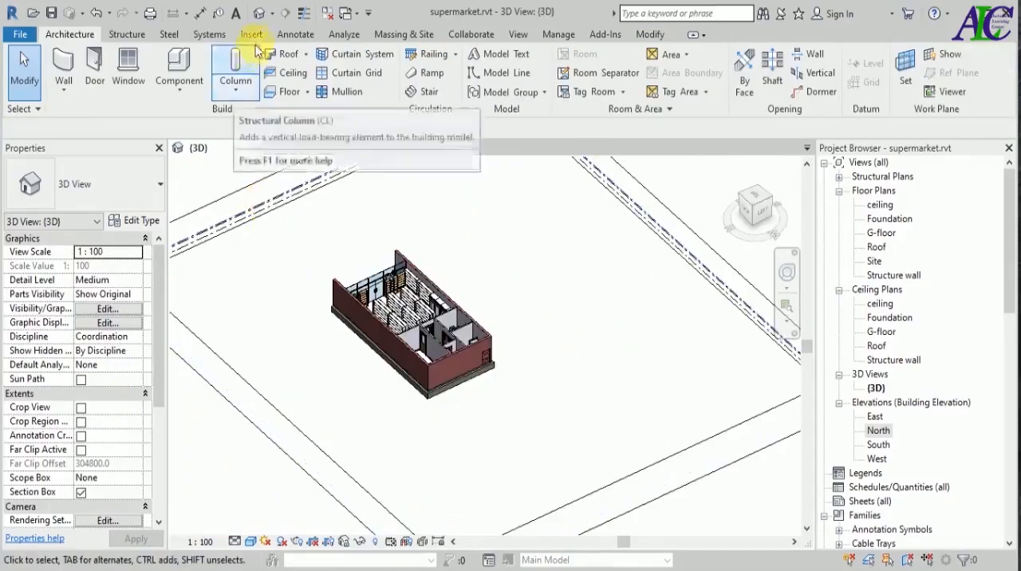
left_click(257, 36)
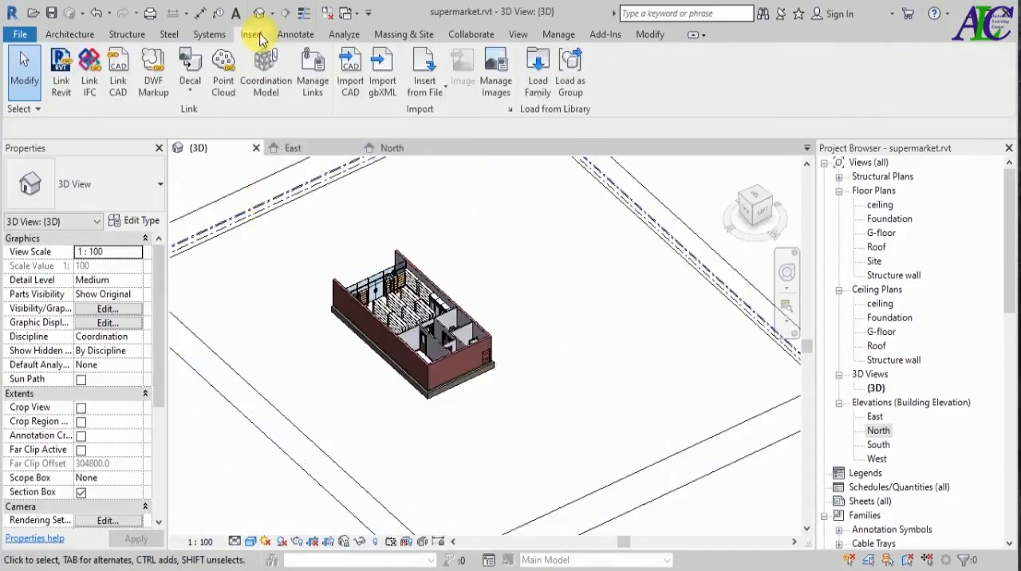
left_click(550, 86)
left_click(311, 303)
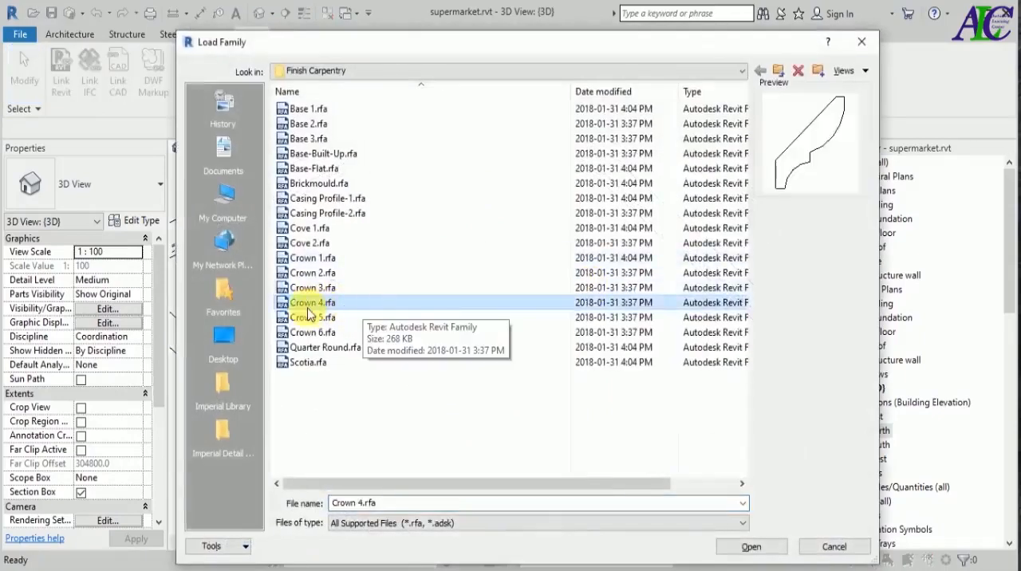
left_click(734, 546)
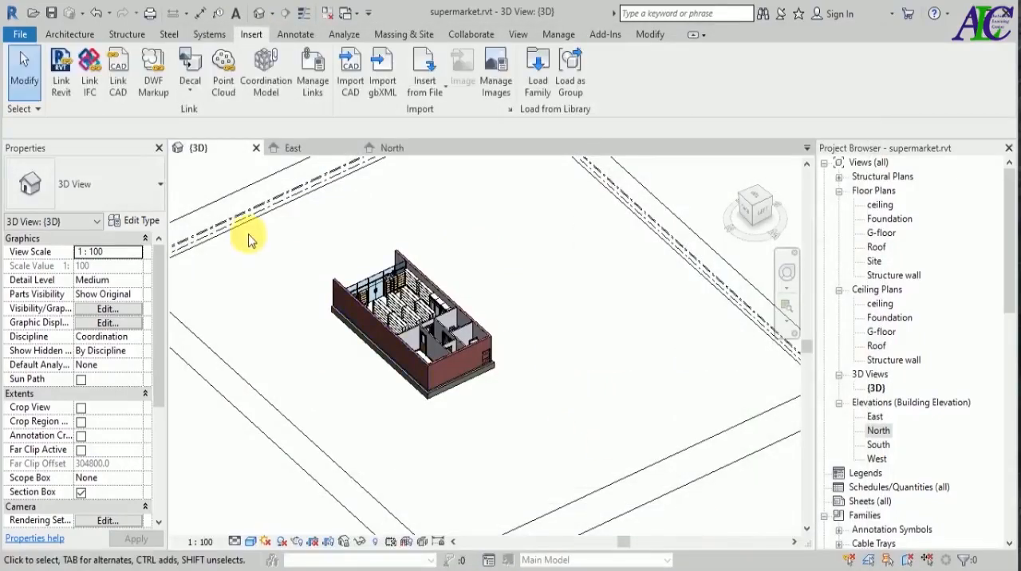
Duplicate the -wall sweep 1 type as "-wall sweep 2" and set its profile to Crown 4 : 2 1/2".
left_click(69, 34)
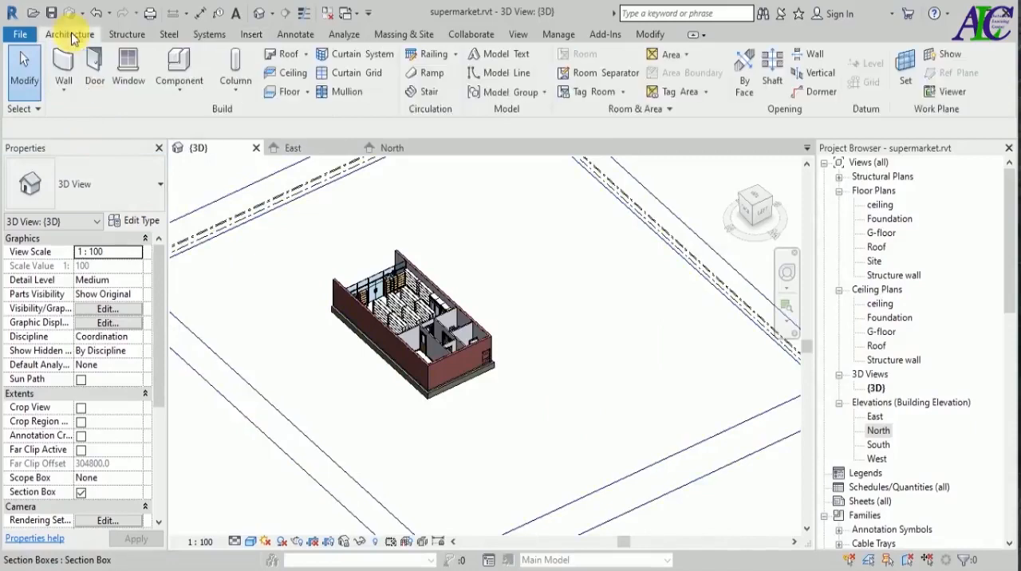
left_click(63, 89)
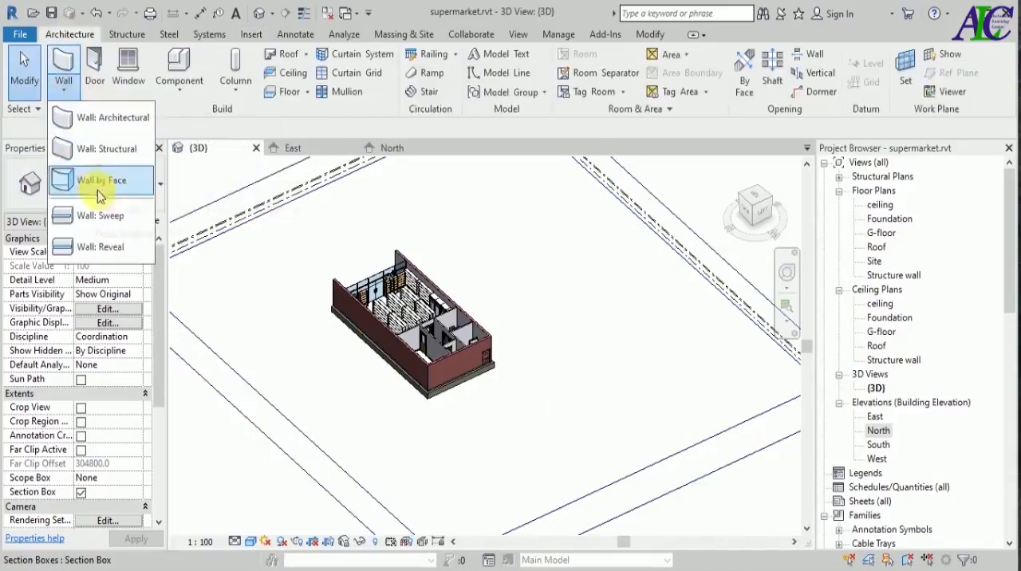
left_click(110, 218)
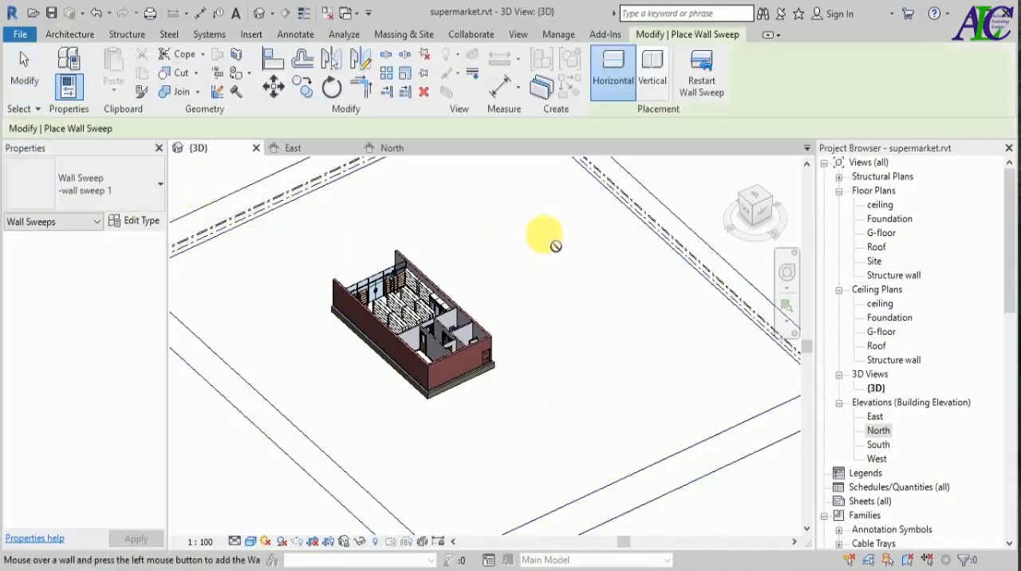
left_click(134, 221)
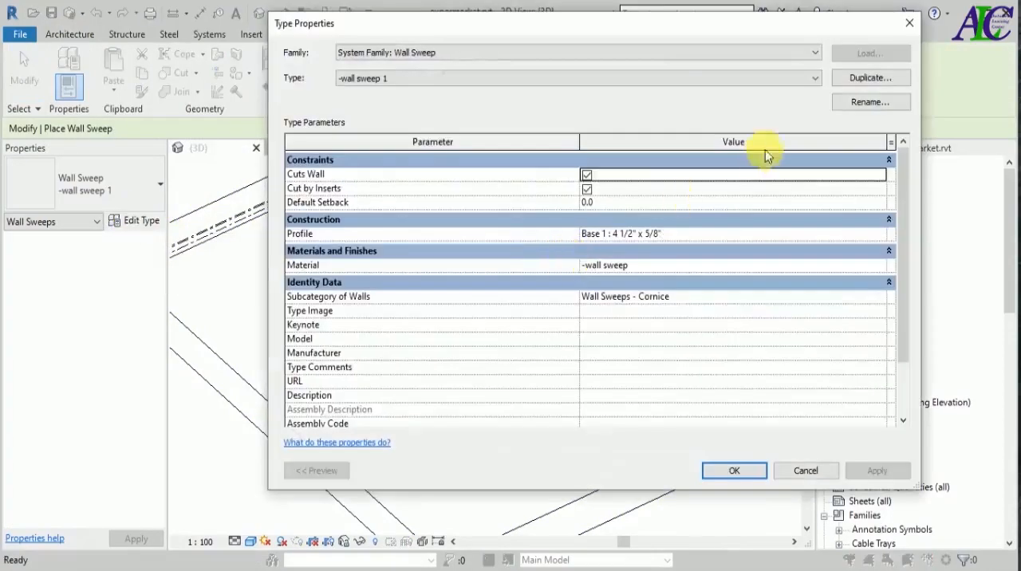
left_click(870, 78)
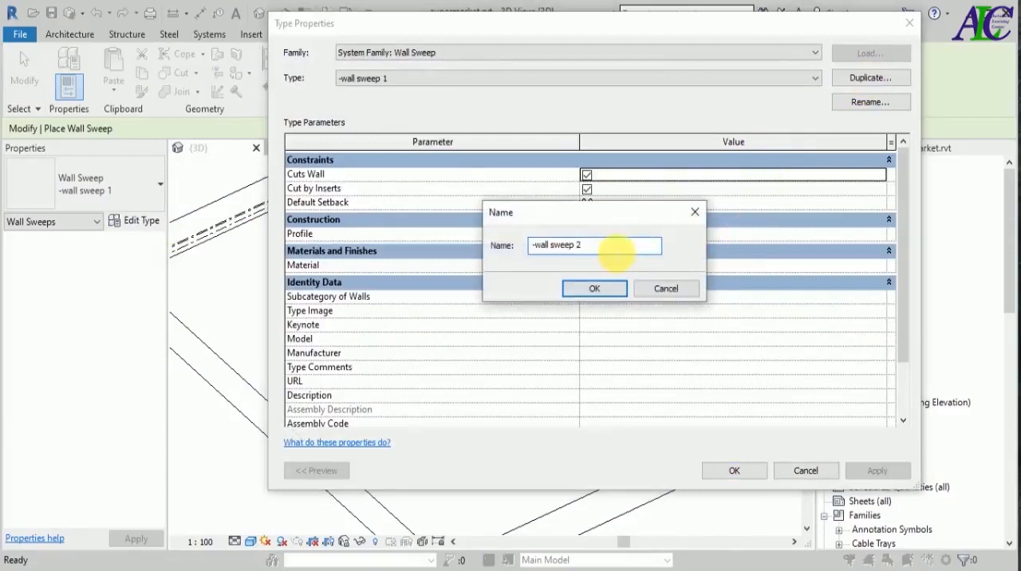
left_click(587, 291)
left_click(868, 234)
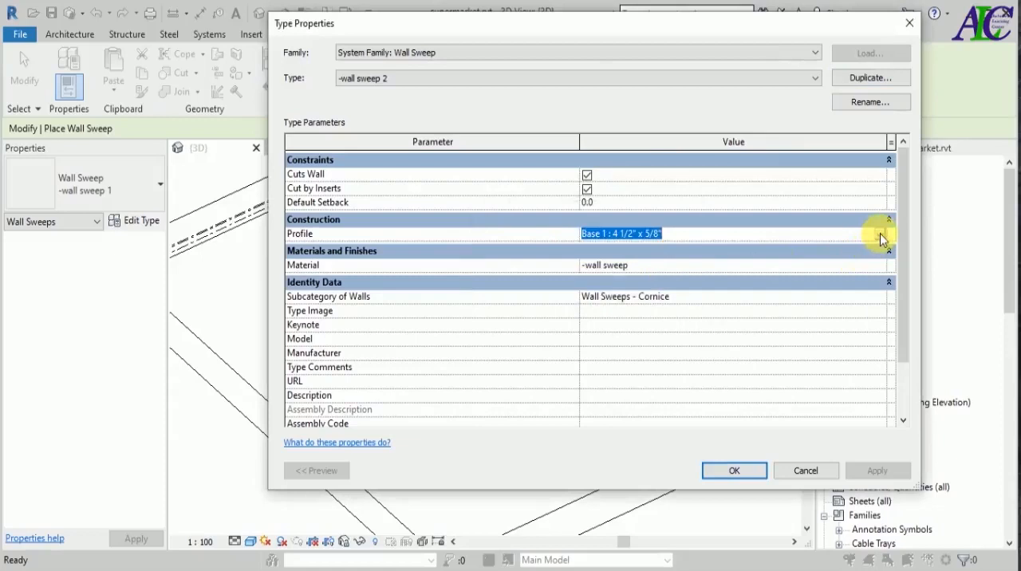
left_click(881, 235)
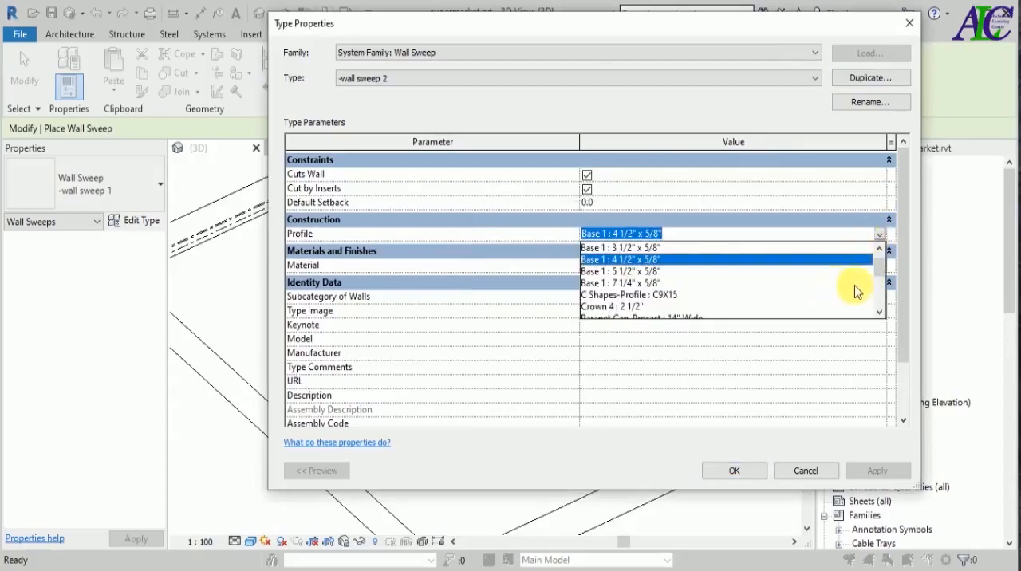
scroll(879, 274, "down", 1)
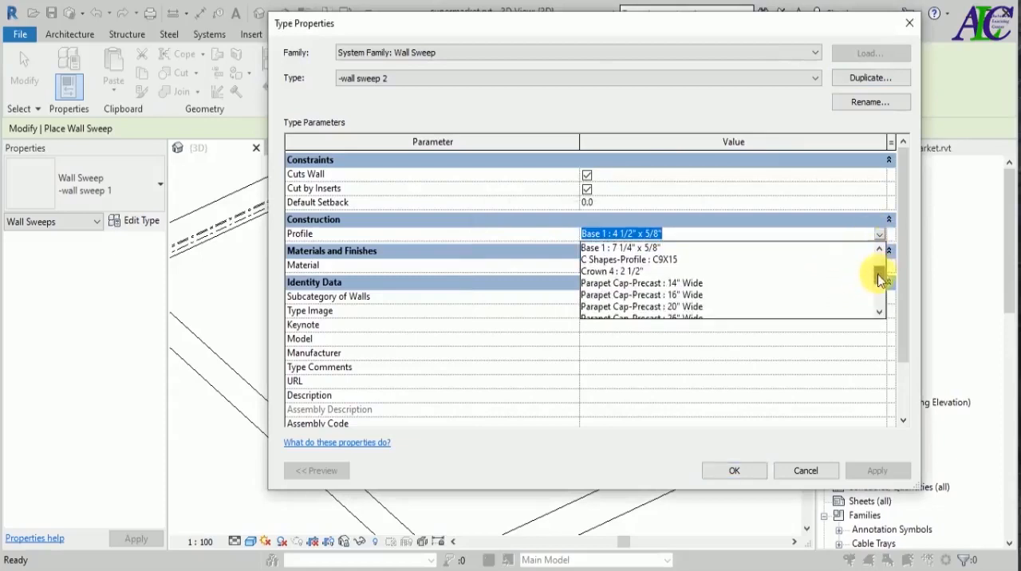
left_click(608, 272)
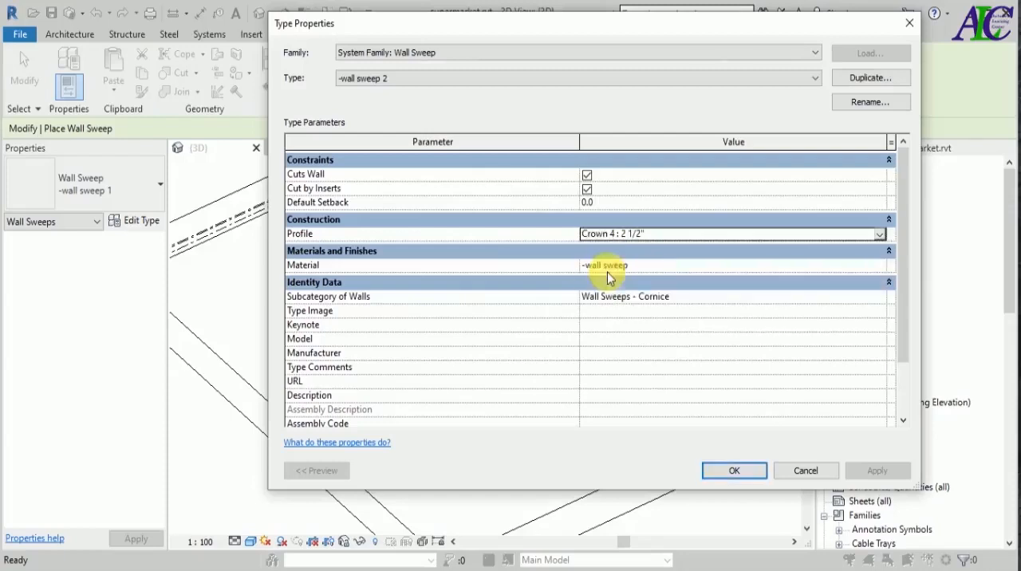
Duplicate the wall material as "-wall sweep 2" and assign it to the -wall sweep 2 type.
left_click(875, 264)
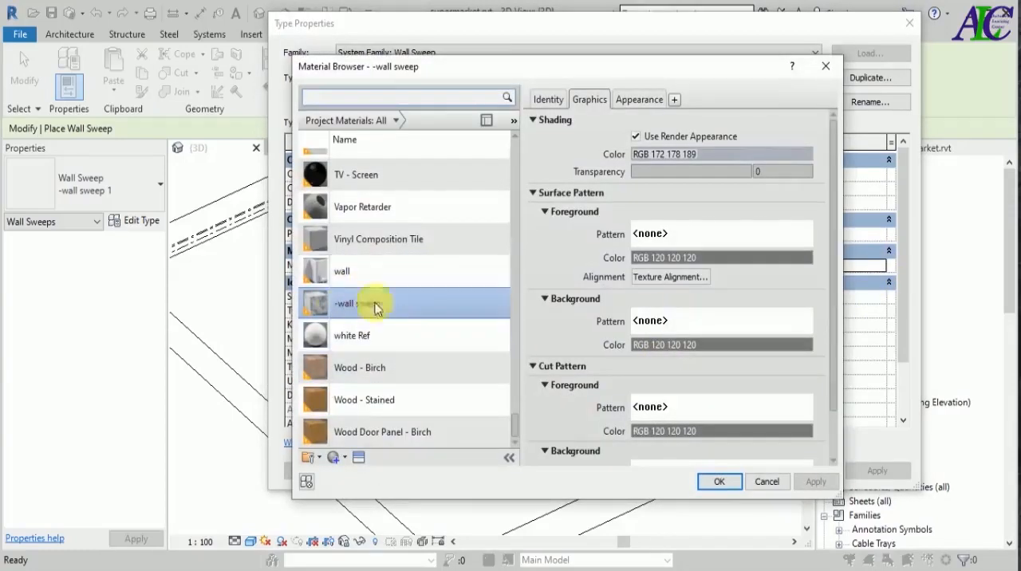
left_click(371, 274)
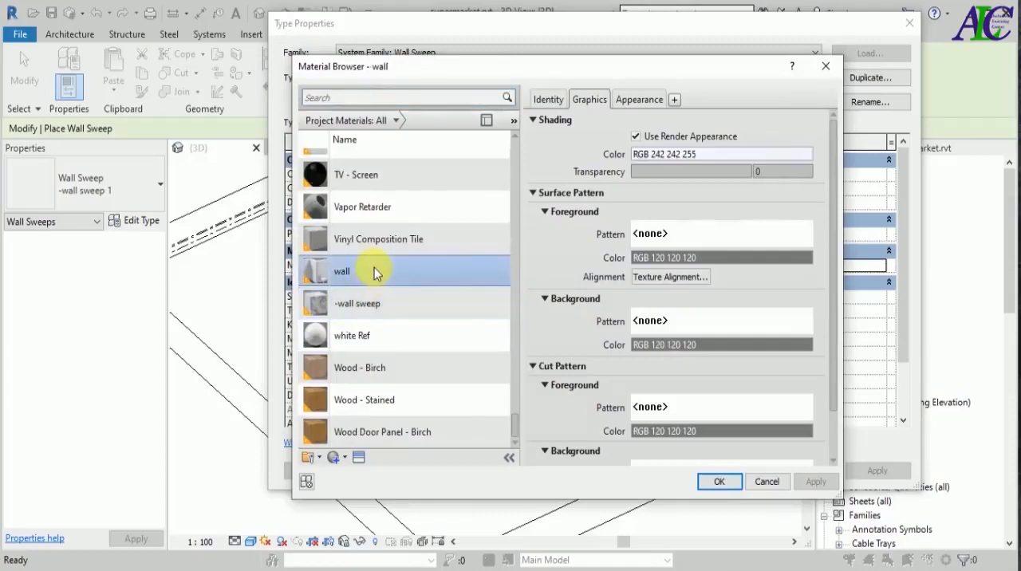
right_click(374, 268)
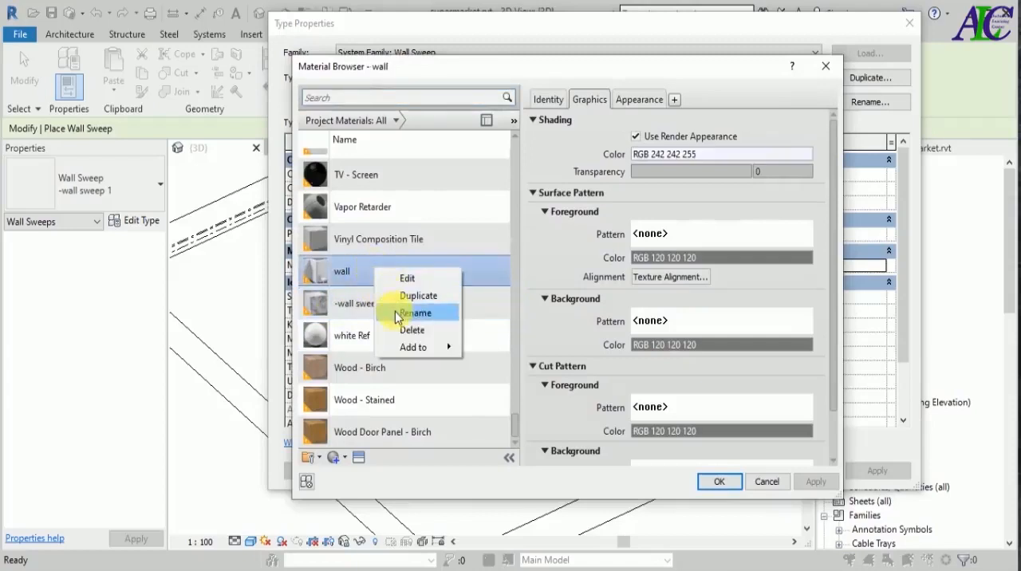
left_click(402, 295)
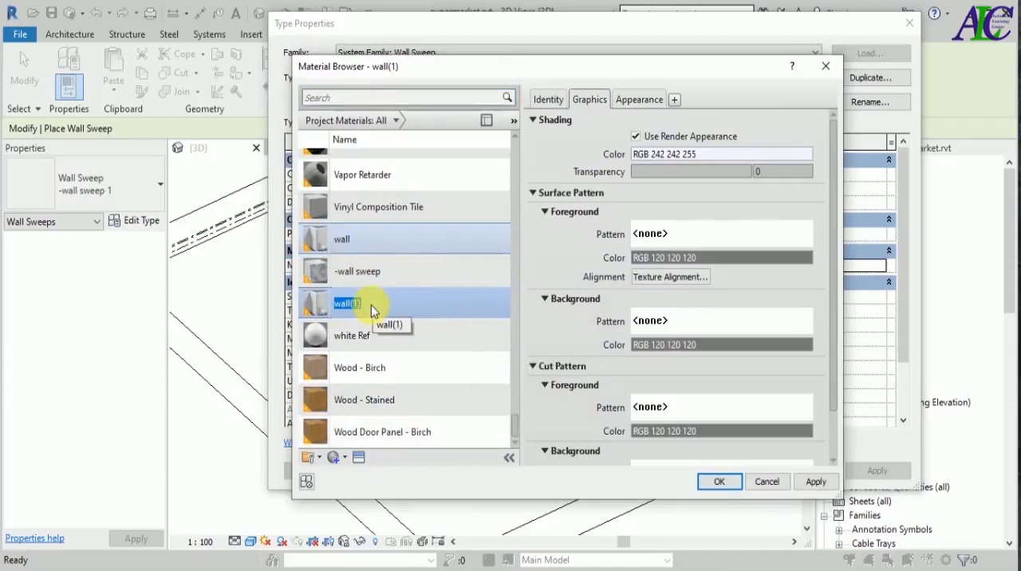
type("-wall")
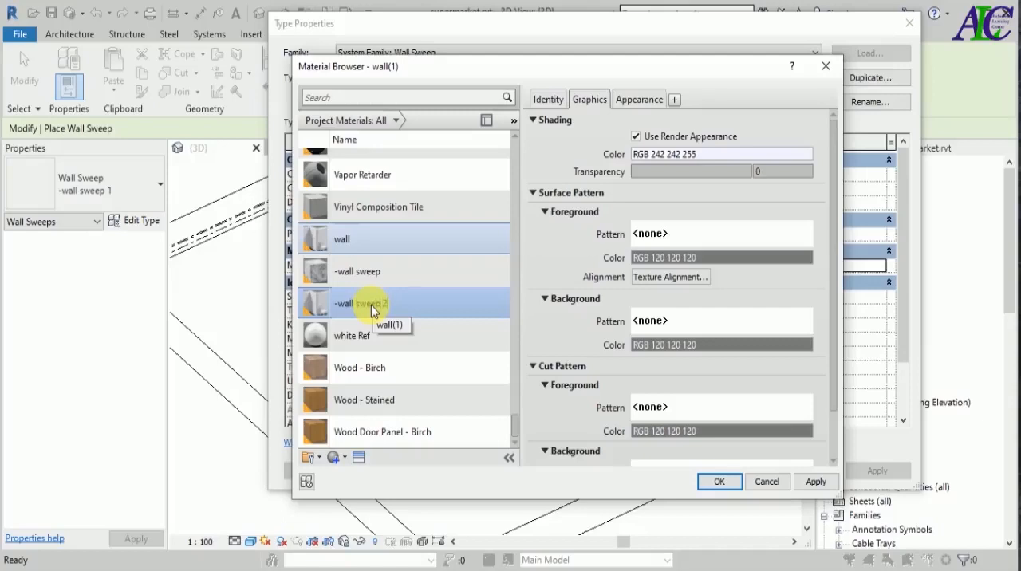
left_click(449, 303)
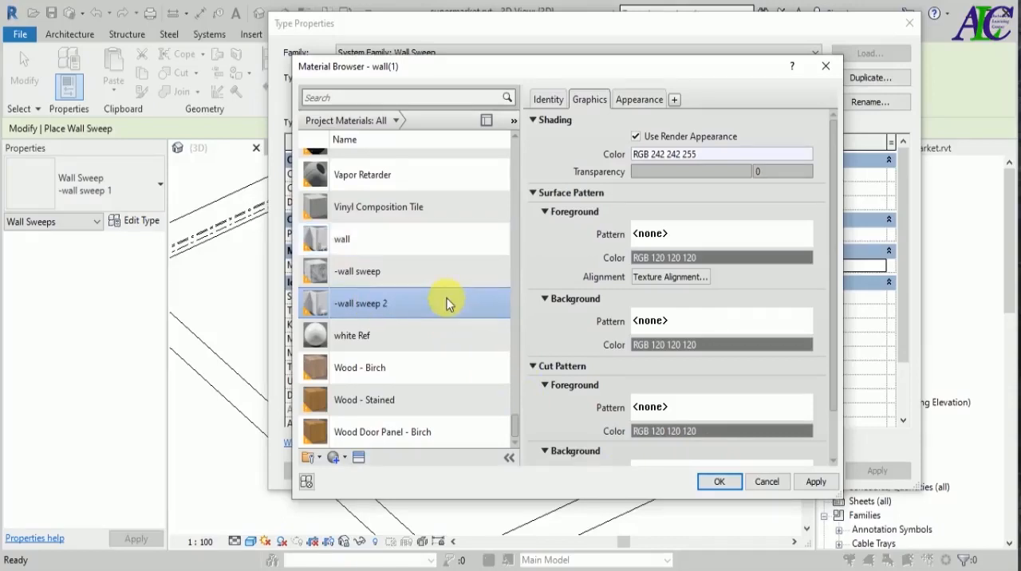
left_click(813, 483)
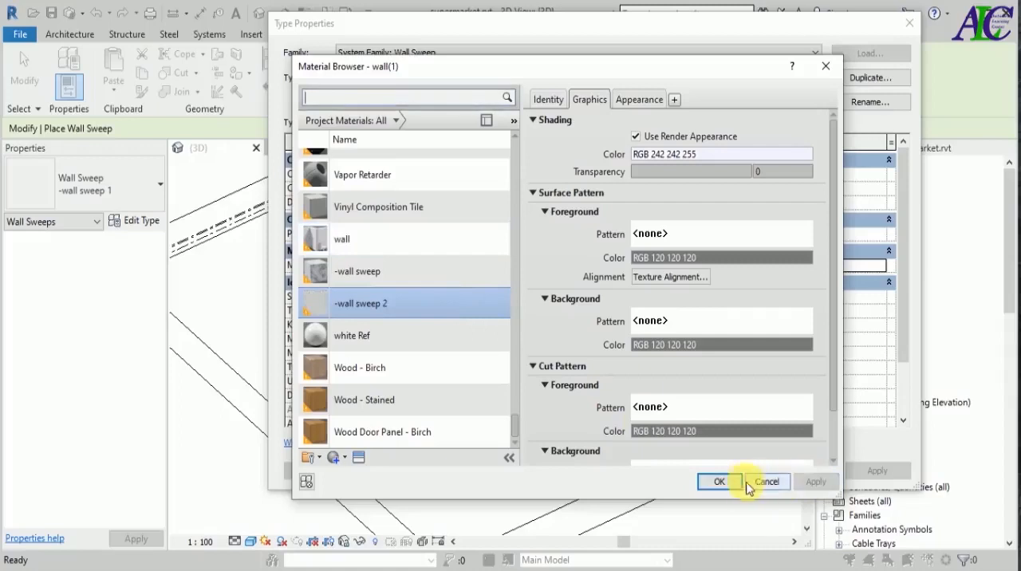
left_click(735, 483)
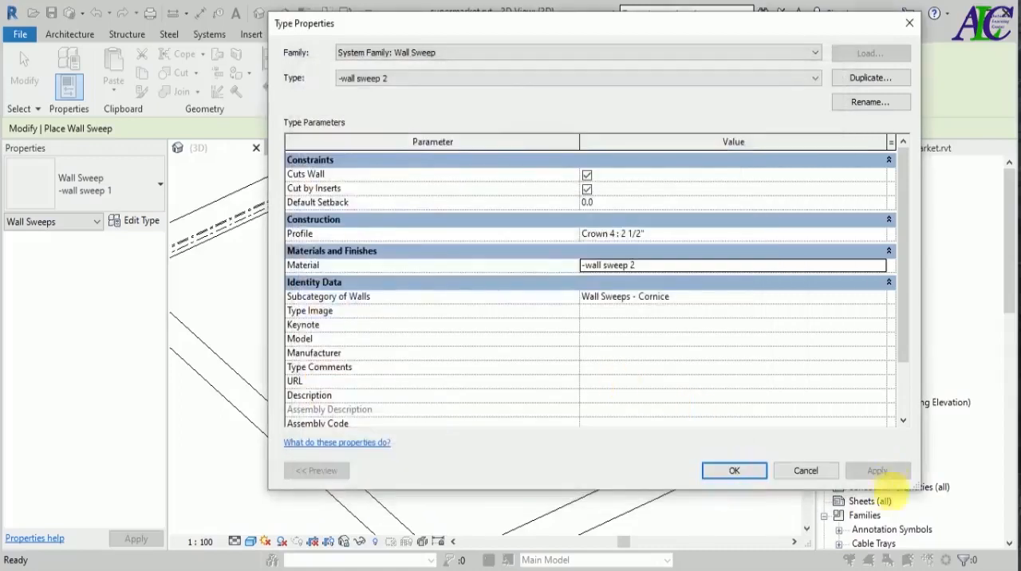
Apply the -wall sweep 2 type settings and leave the wall sweep placement.
left_click(730, 472)
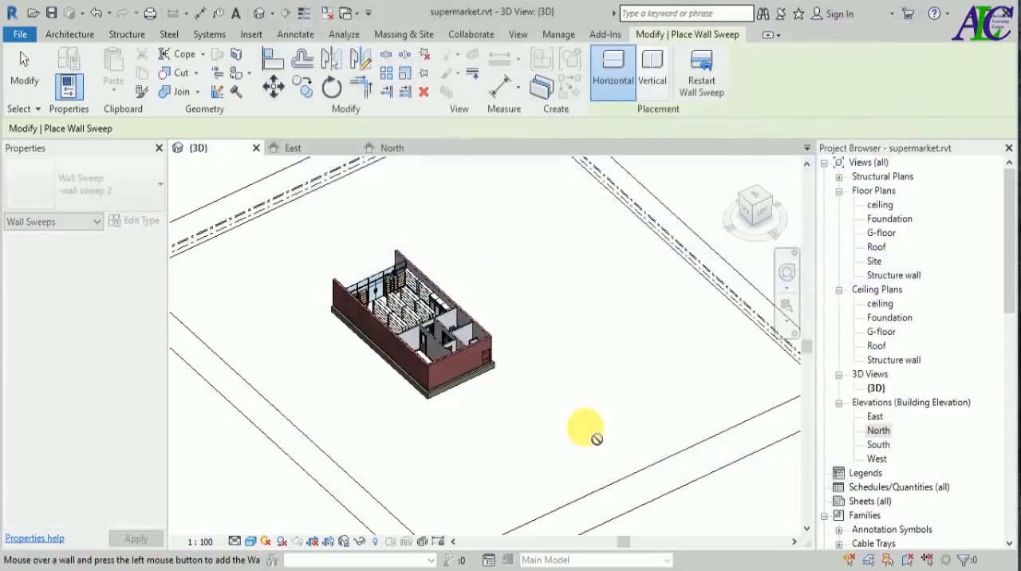
scroll(441, 335, "up", 3)
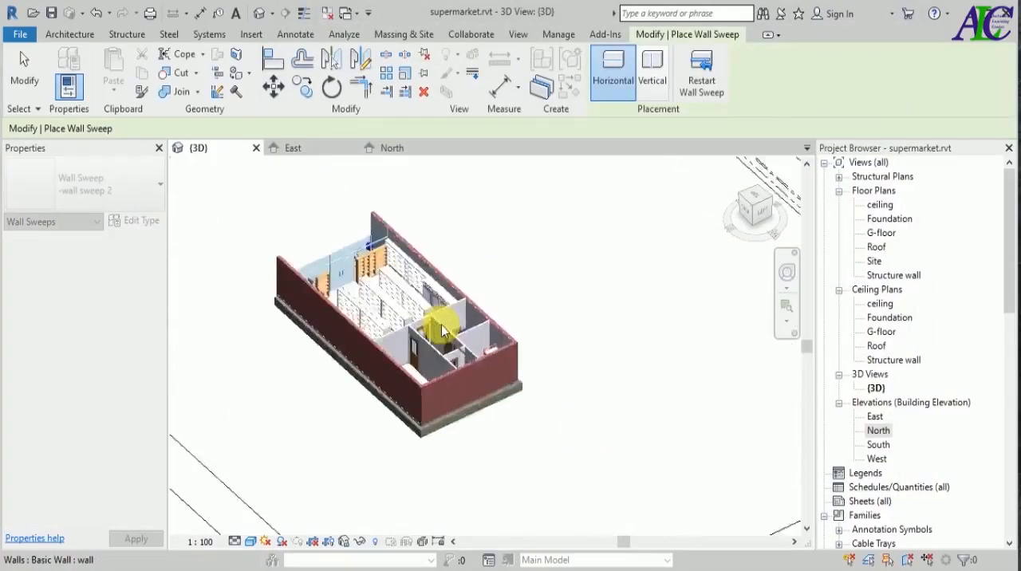
scroll(441, 335, "up", 5)
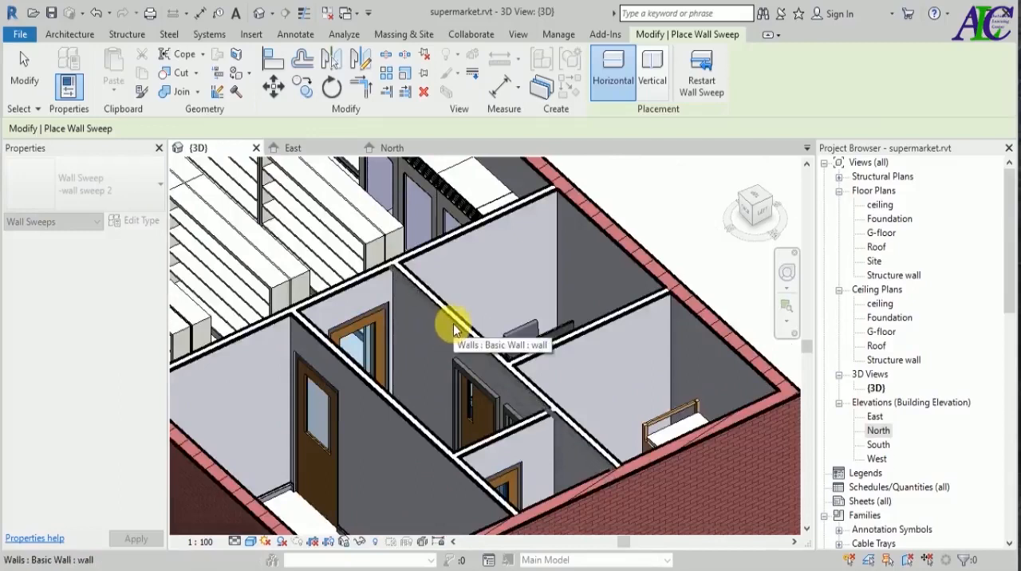
key("Escape")
key("Escape")
scroll(523, 399, "down", 2)
left_click(63, 90)
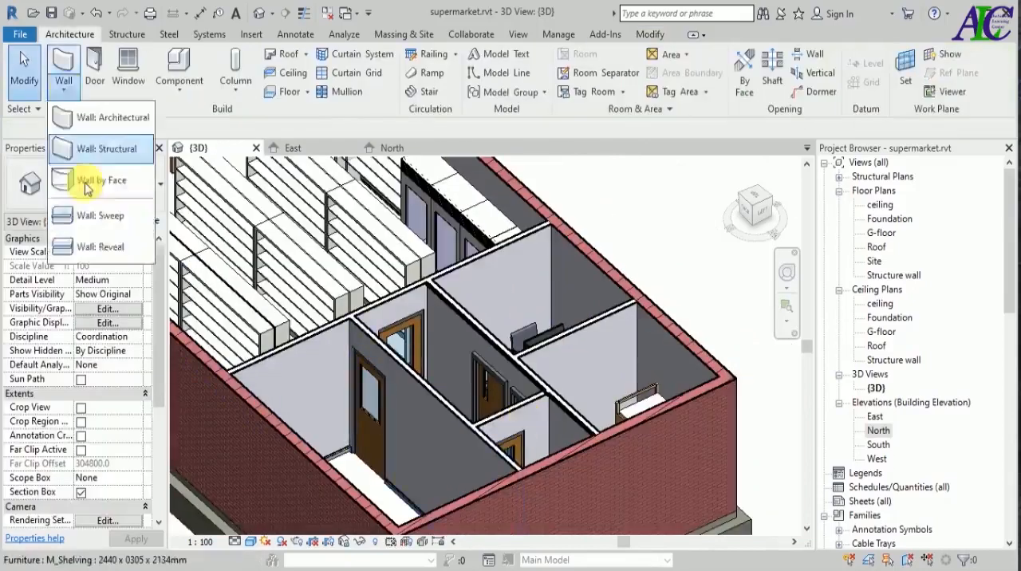
left_click(96, 207)
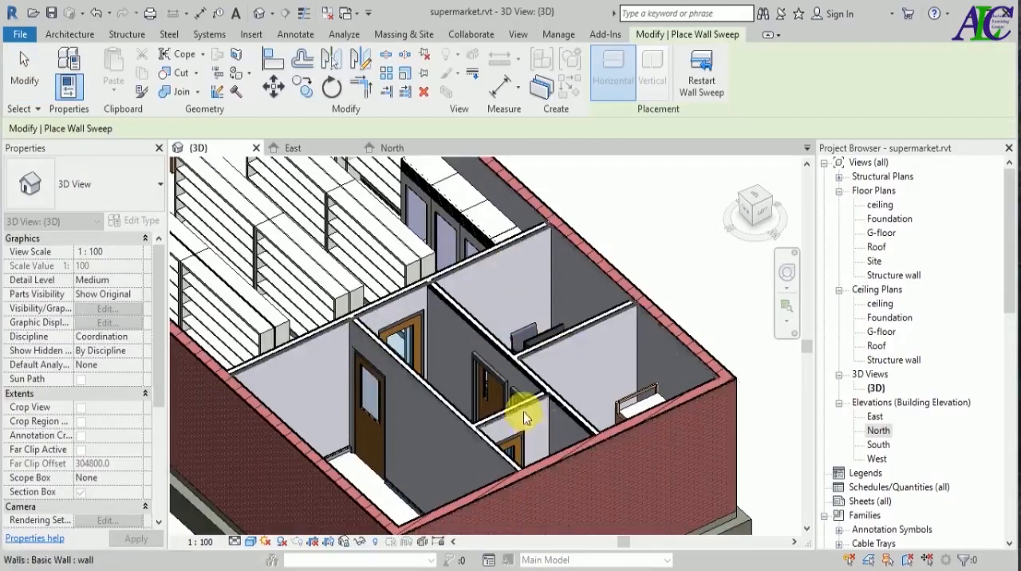
scroll(657, 298, "down", 5)
middle_click_drag(656, 299, 479, 279, "shift")
scroll(494, 303, "up", 5)
scroll(499, 331, "down", 5)
scroll(518, 339, "up", 5)
scroll(471, 251, "down", 2)
scroll(447, 311, "up", 5)
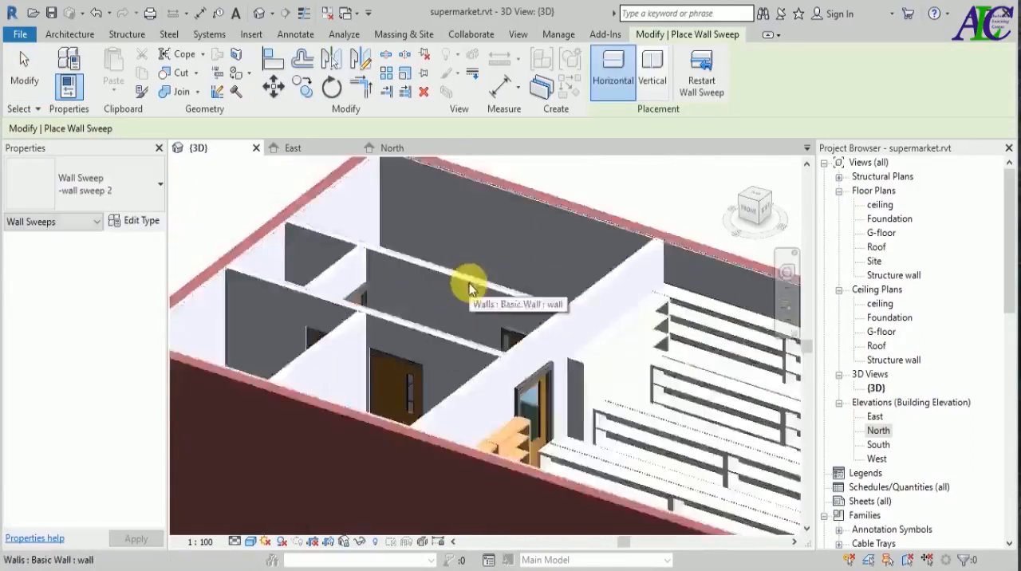
scroll(439, 291, "down", 5)
key("Escape")
key("Escape")
Turn off the section box of the 3D view to show the whole building.
scroll(433, 403, "up", 2)
middle_click_drag(432, 403, 542, 399, "shift")
scroll(363, 234, "up", 7)
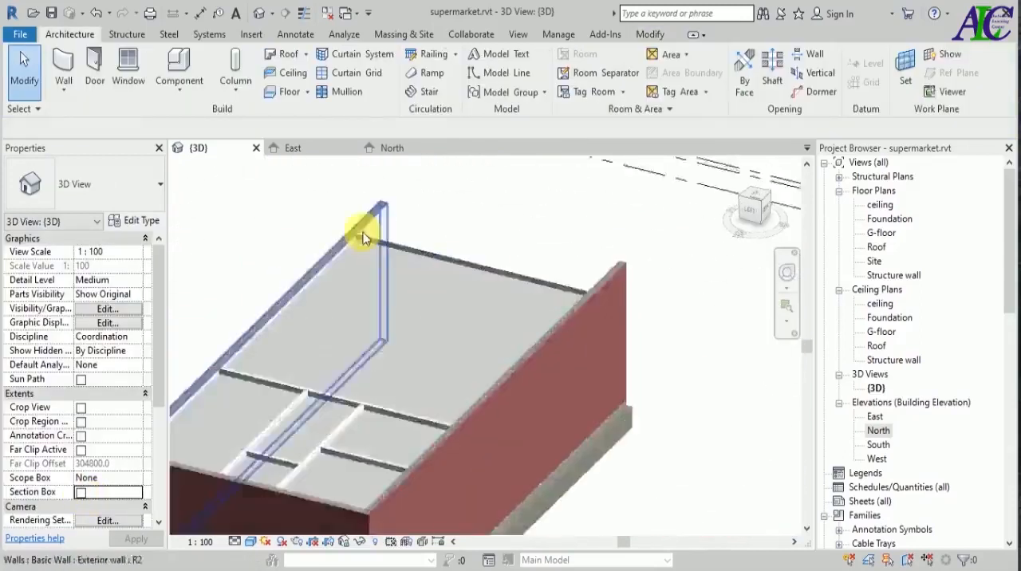
Place horizontal -wall sweep 2 sweeps along the upper part of the interior walls in the 3D view.
left_click(64, 88)
left_click(91, 216)
left_click(522, 271)
key("Escape")
key("Escape")
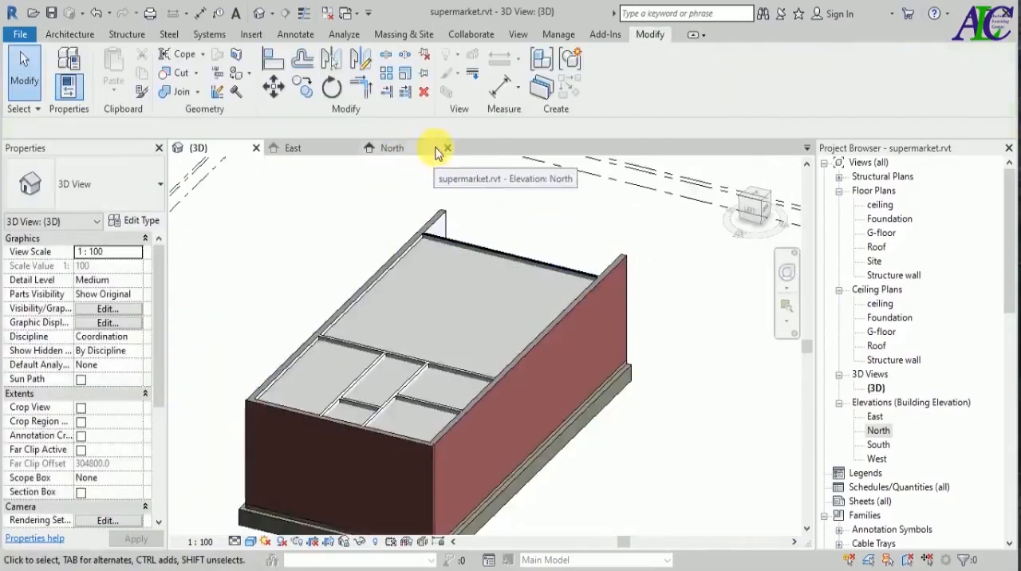
In the North elevation, align the top of the placed -wall sweep 2 with the ceiling level.
left_click(417, 147)
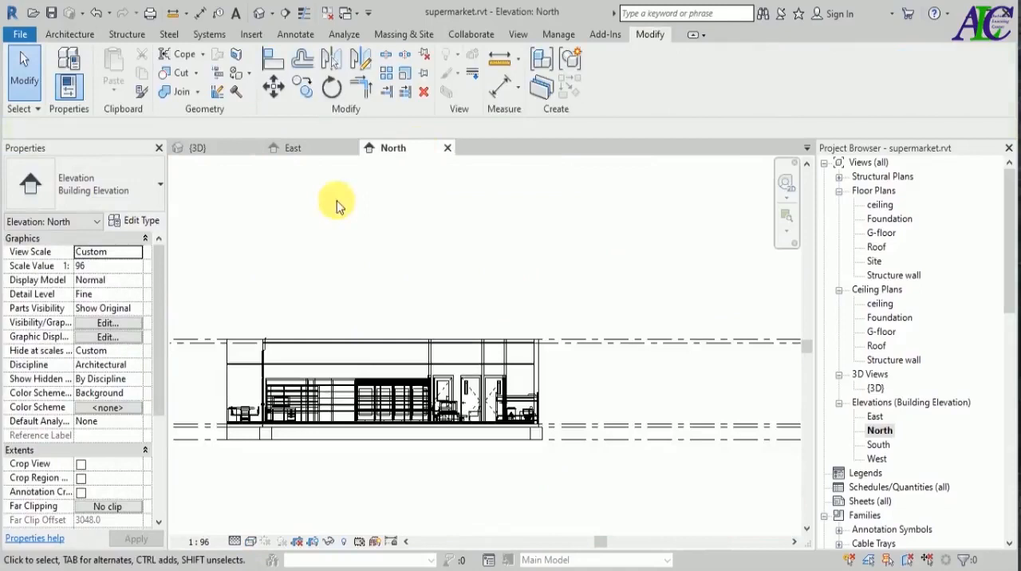
left_click(269, 58)
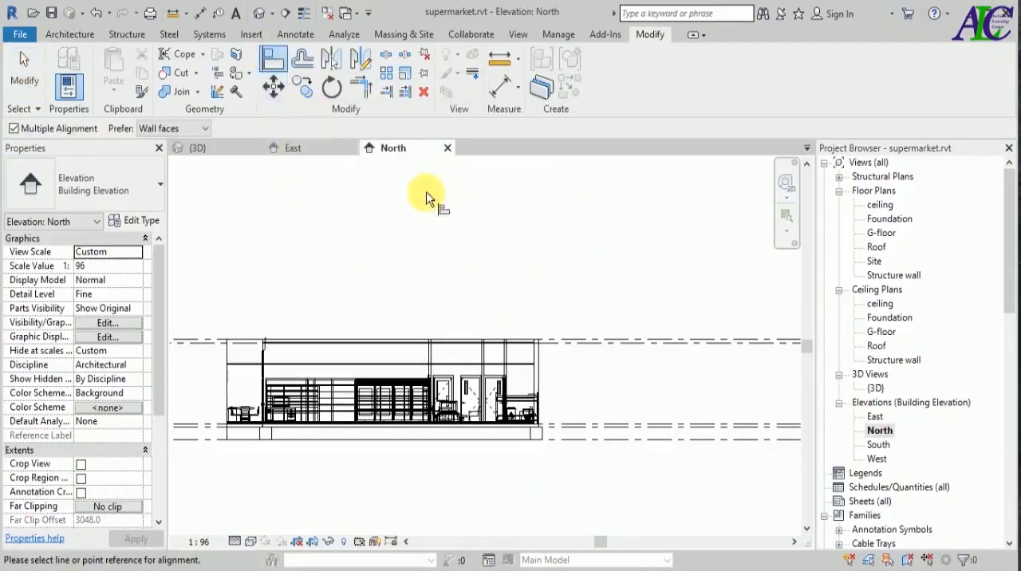
scroll(580, 355, "up", 2)
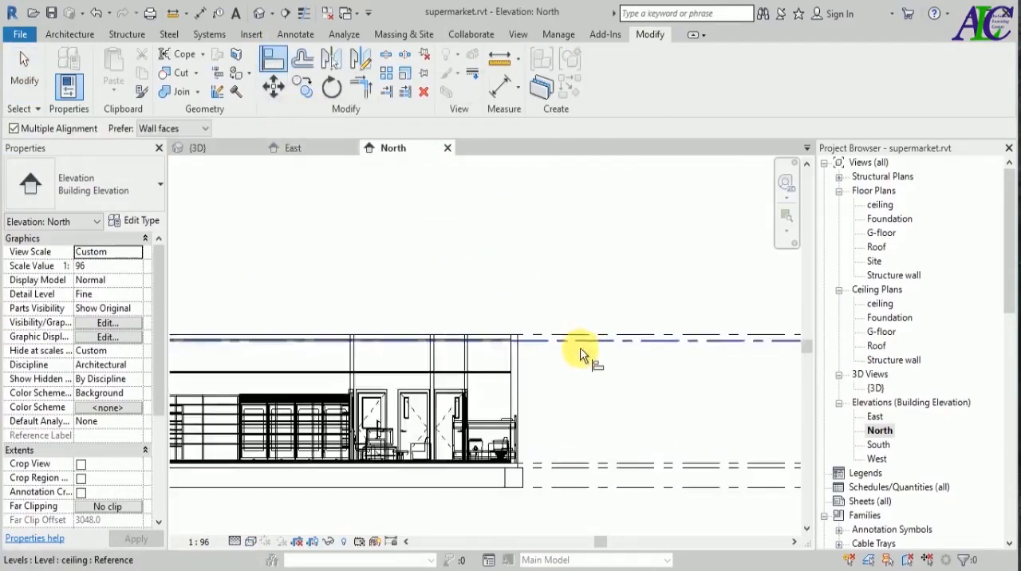
scroll(490, 389, "up", 5)
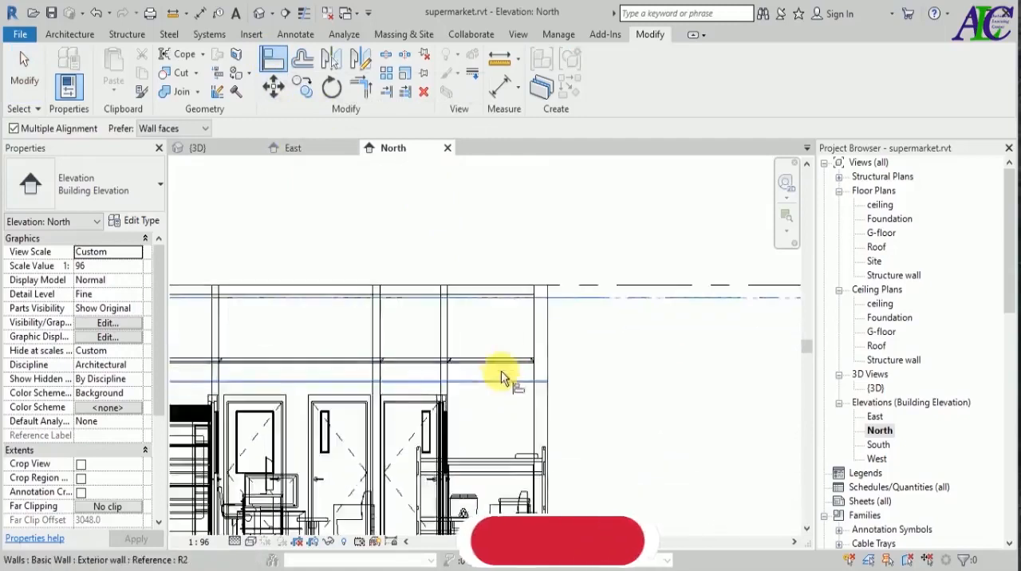
scroll(532, 383, "up", 3)
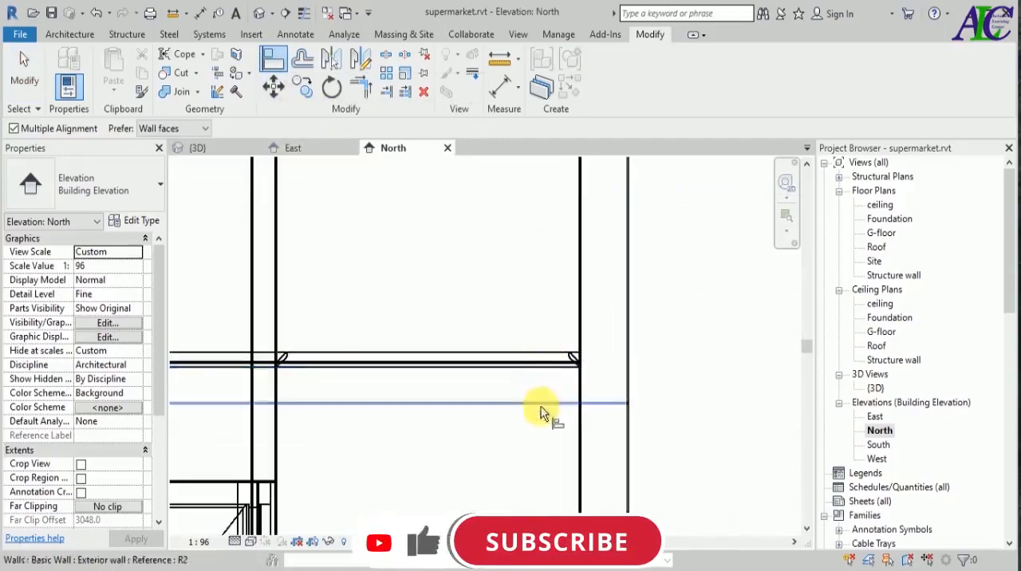
scroll(552, 362, "up", 1)
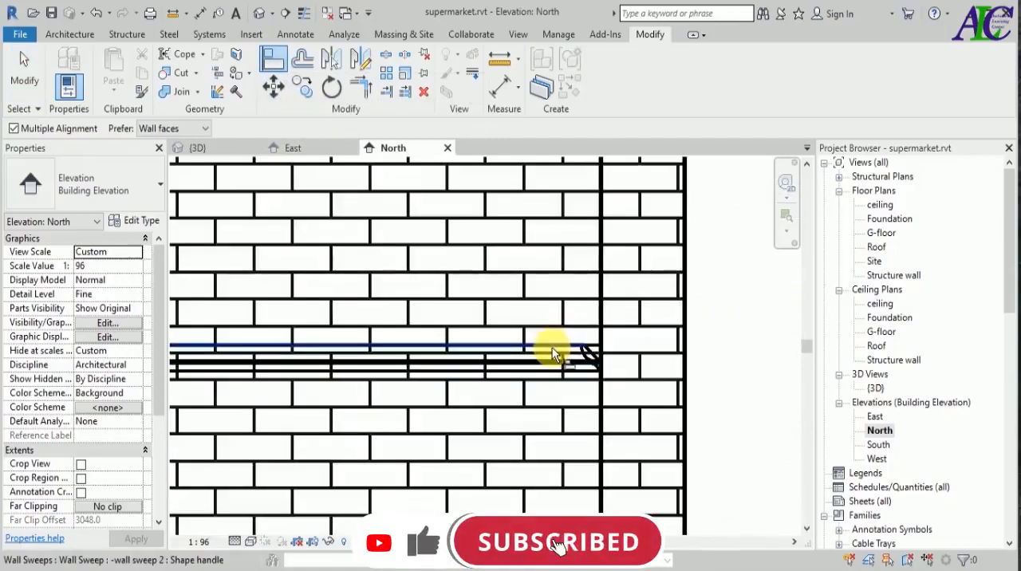
left_click_drag(552, 353, 556, 382)
scroll(555, 382, "down", 5)
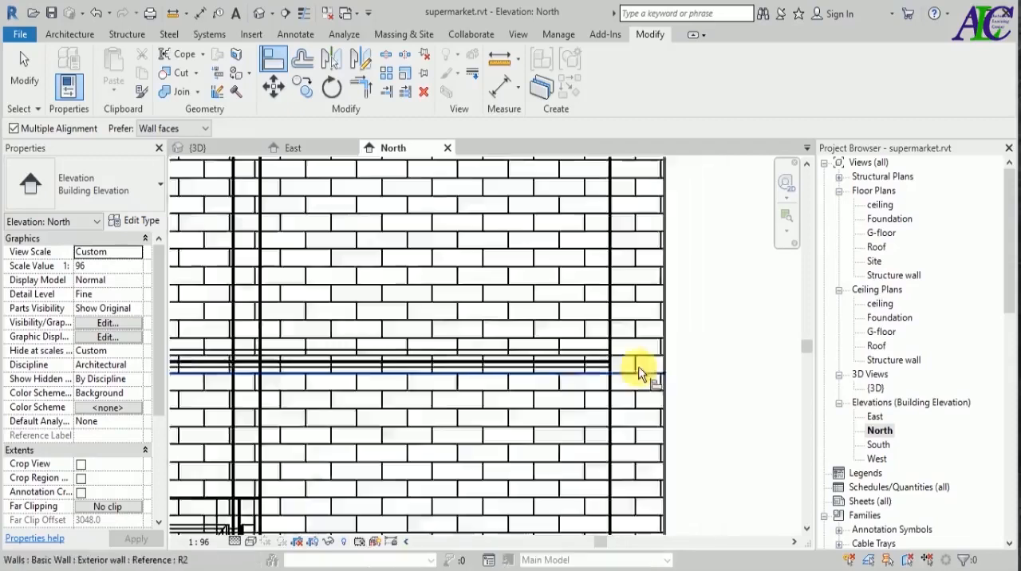
scroll(662, 397, "down", 2)
left_click(670, 388)
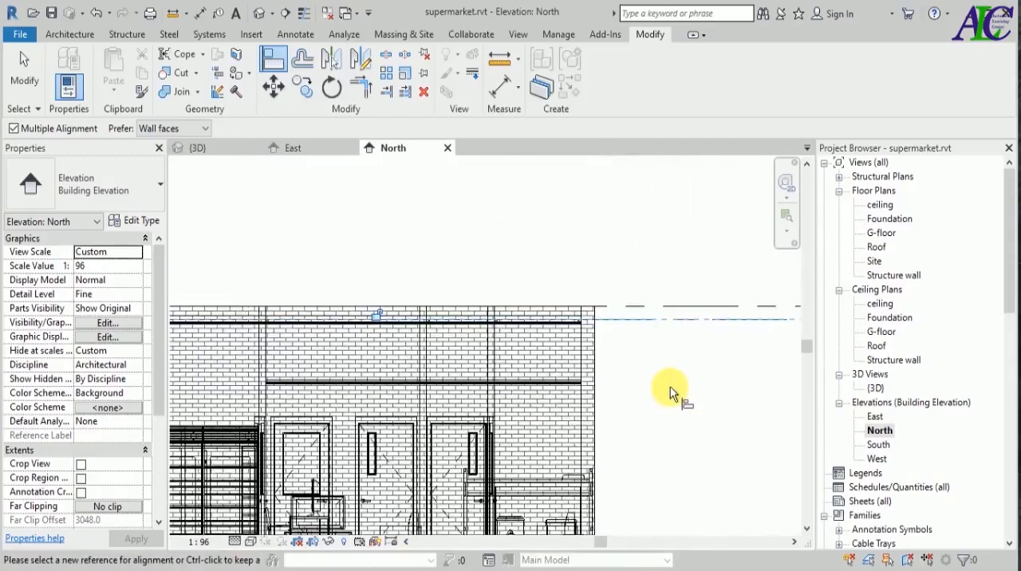
Align the lower remaining wall sweep above the room doors with the ceiling level in the North elevation.
scroll(670, 387, "down", 2)
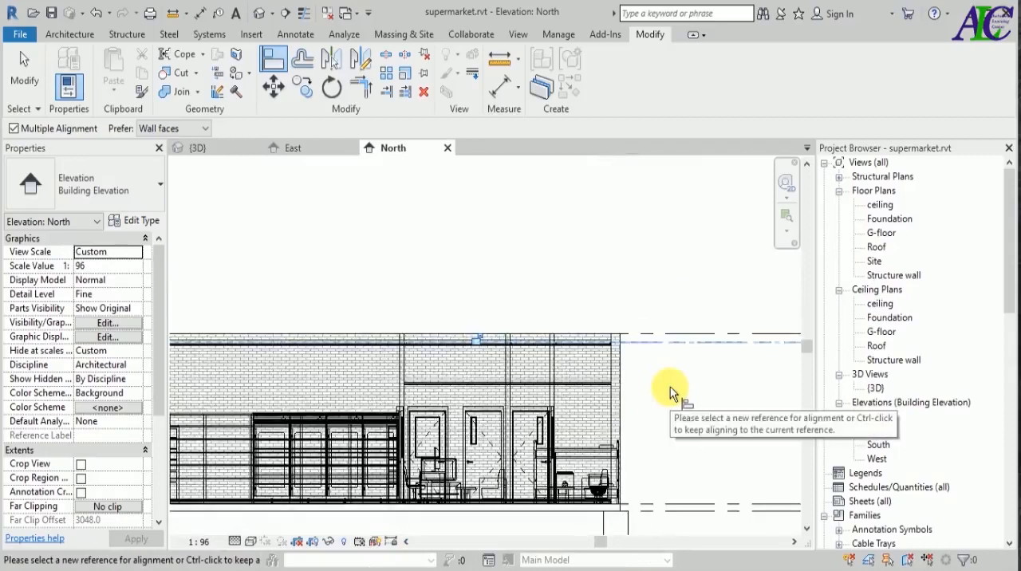
scroll(512, 371, "down", 2)
scroll(539, 394, "up", 2)
scroll(599, 366, "up", 1)
scroll(600, 367, "up", 5)
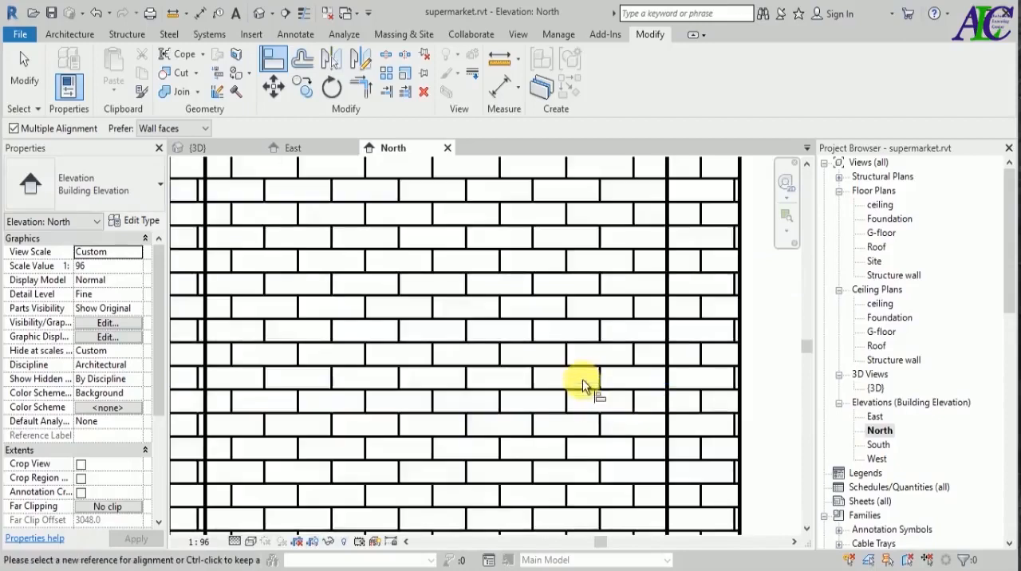
scroll(558, 375, "up", 3)
scroll(537, 369, "down", 4)
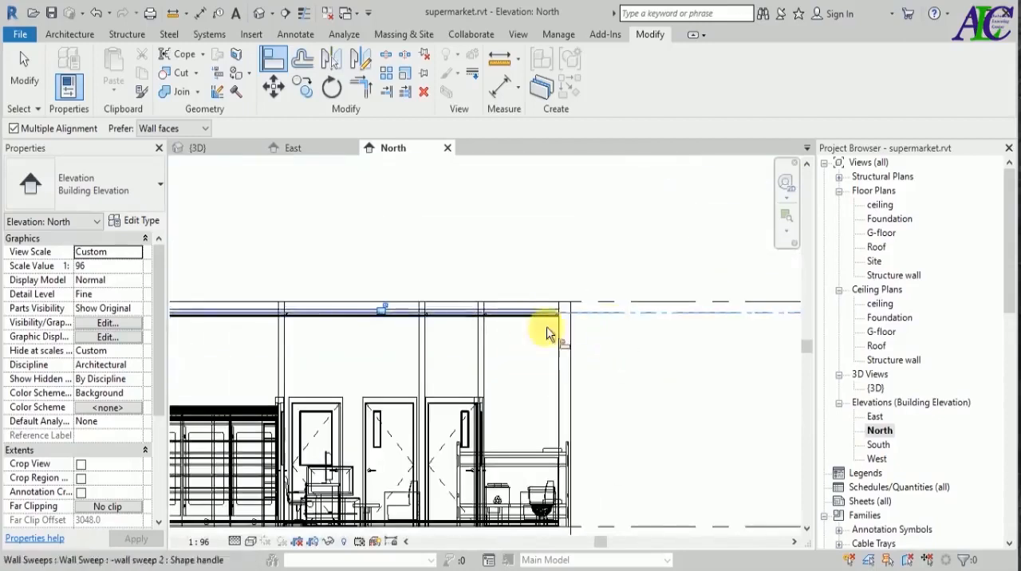
In the East elevation, align the top of the wall sweep above the storefront with the ceiling level and lock the alignment.
double_click(875, 416)
scroll(430, 335, "up", 5)
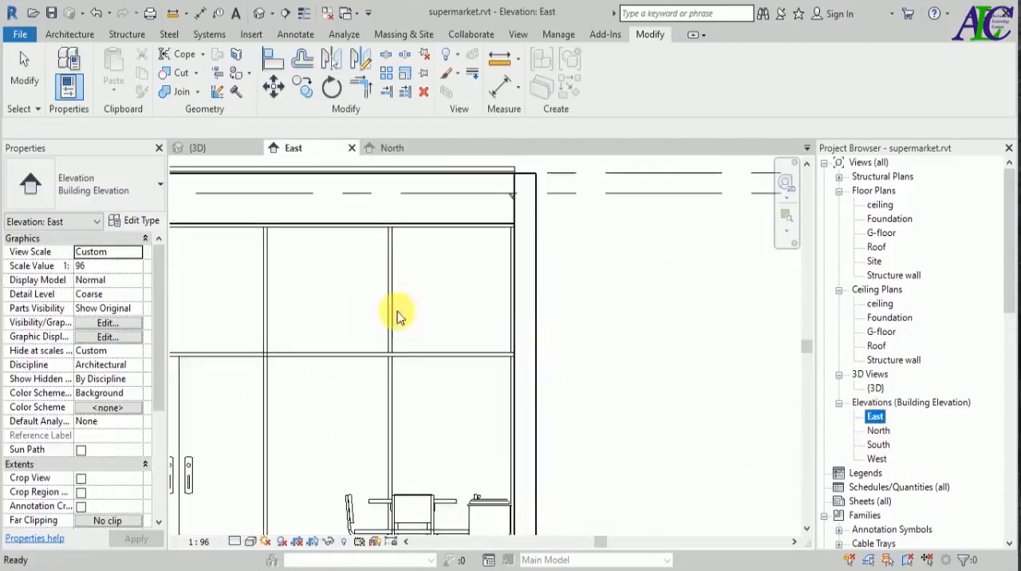
left_click(271, 59)
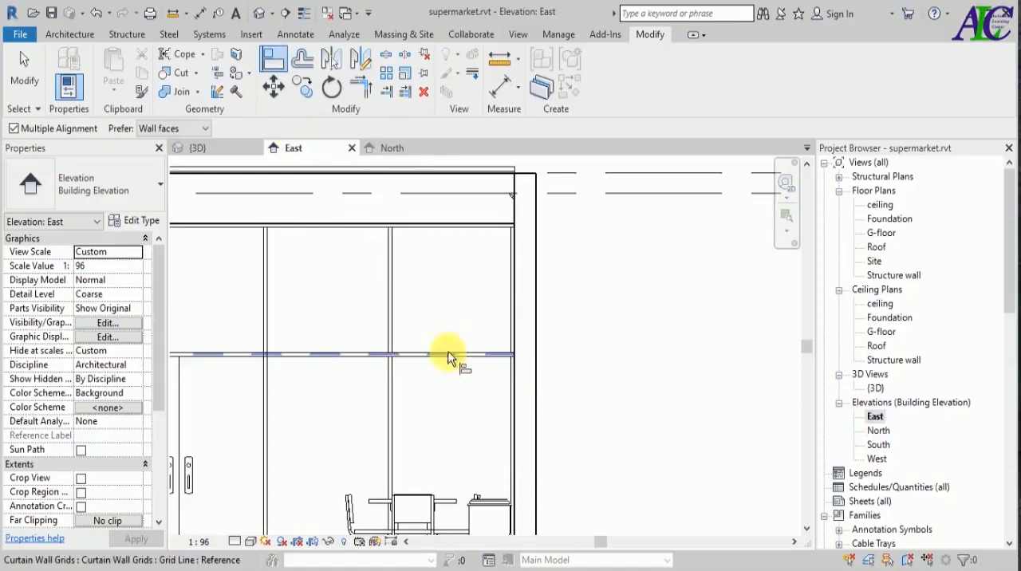
scroll(466, 414, "down", 2)
scroll(466, 414, "down", 1)
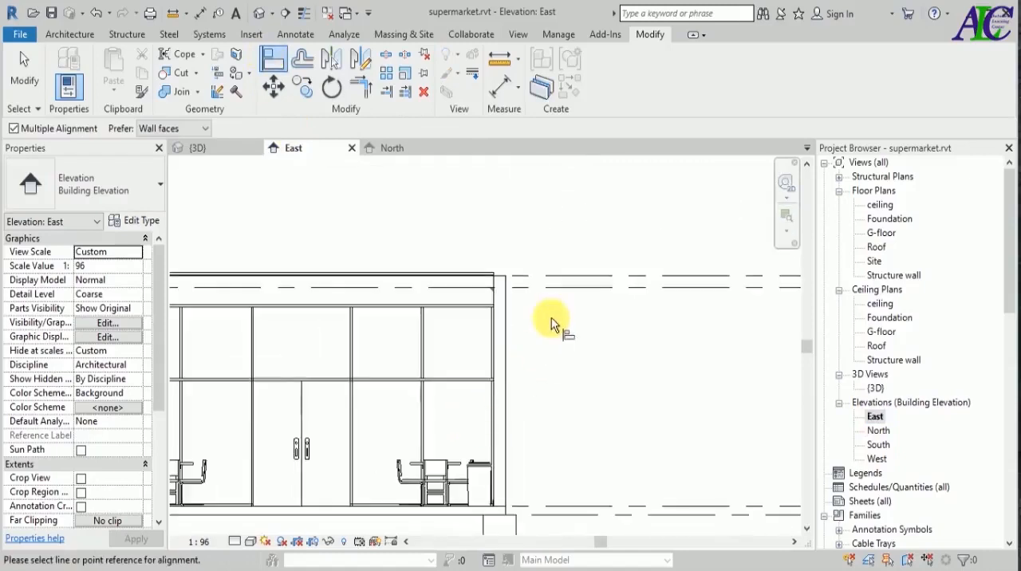
scroll(547, 410, "down", 2)
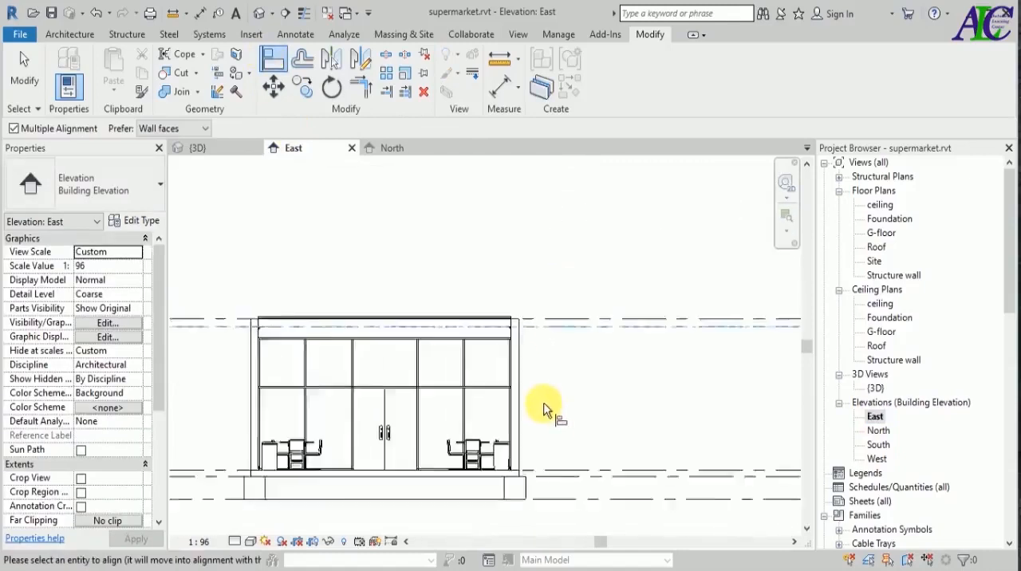
scroll(489, 342, "up", 3)
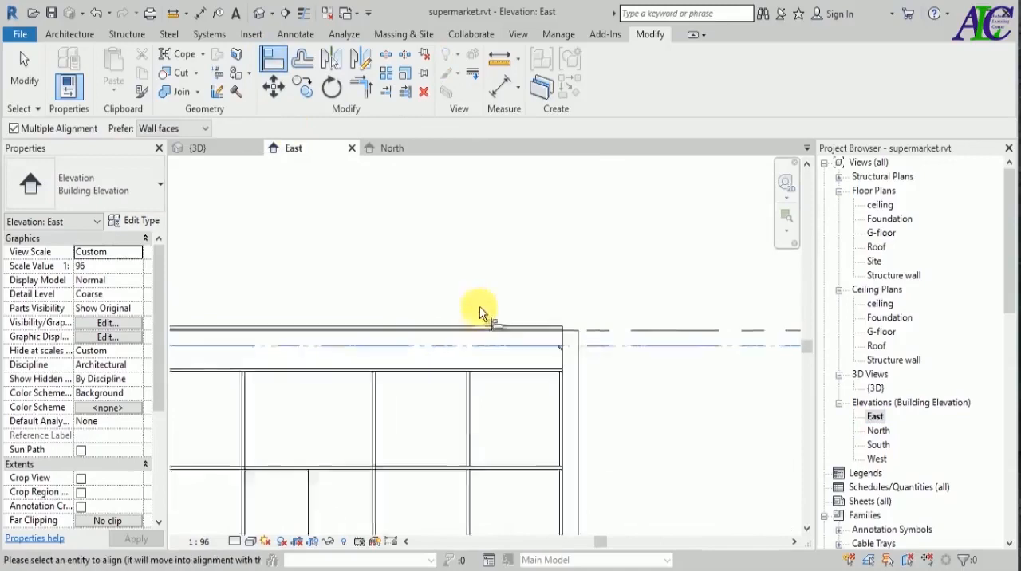
scroll(590, 320, "up", 3)
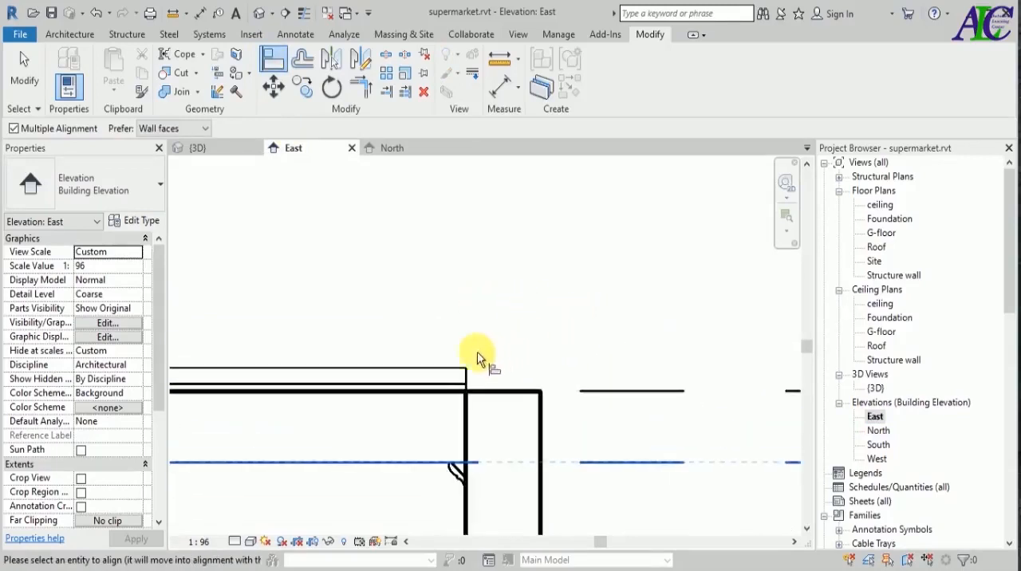
left_click(453, 370)
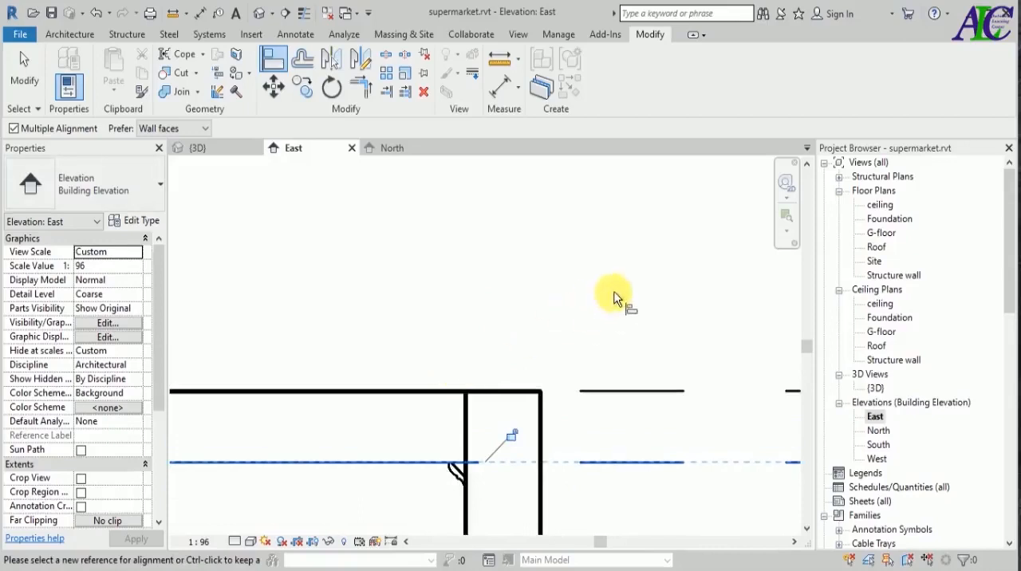
left_click(511, 435)
key("Escape")
scroll(595, 277, "down", 5)
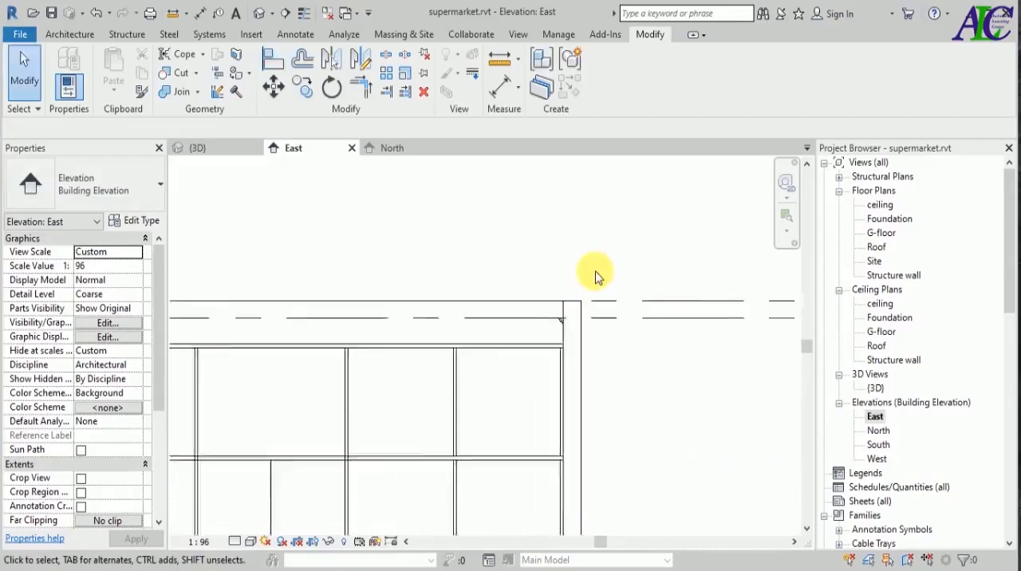
scroll(595, 277, "down", 2)
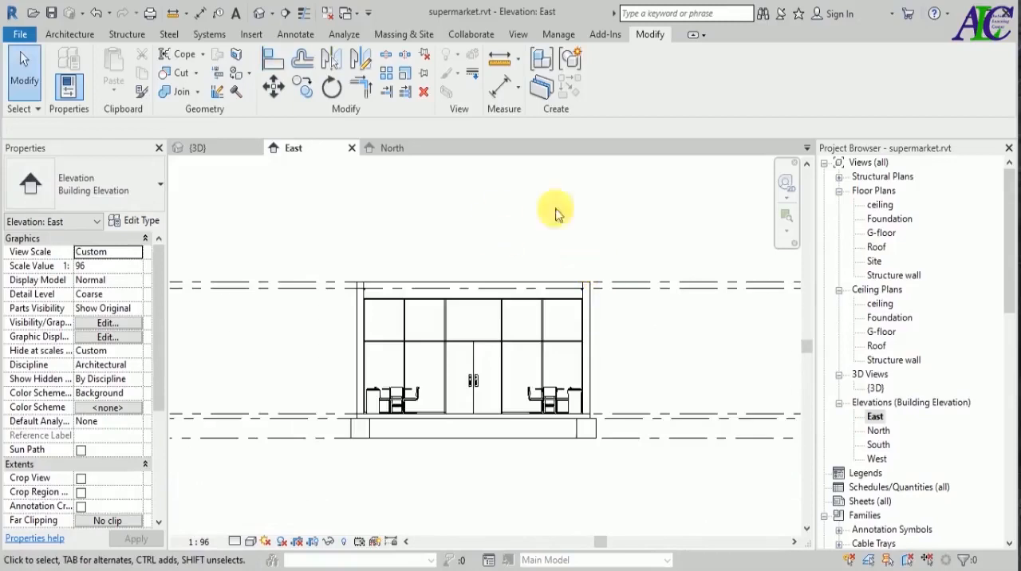
Open the South elevation and check the wall sweeps against the ceiling level.
double_click(875, 444)
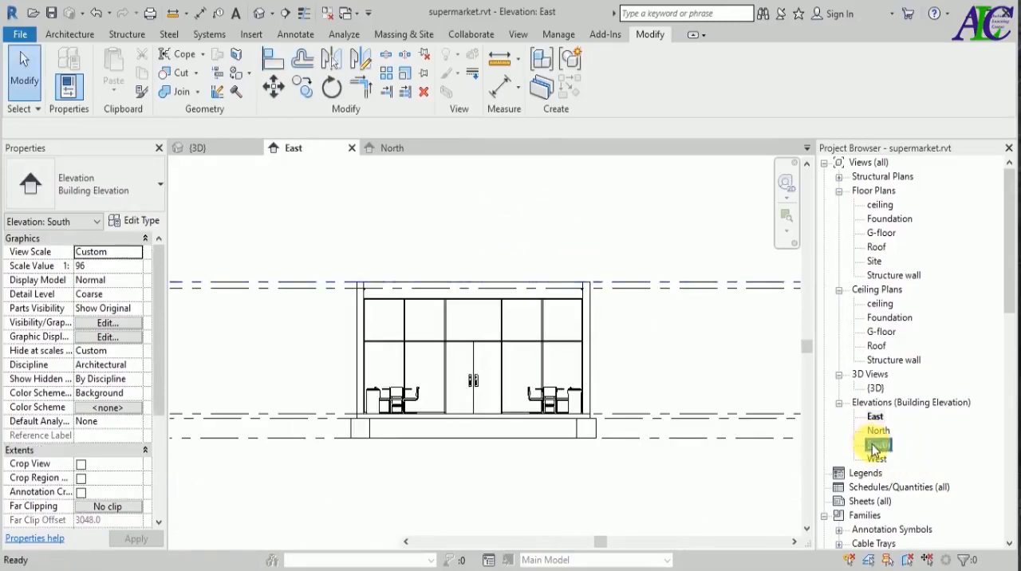
scroll(610, 335, "up", 5)
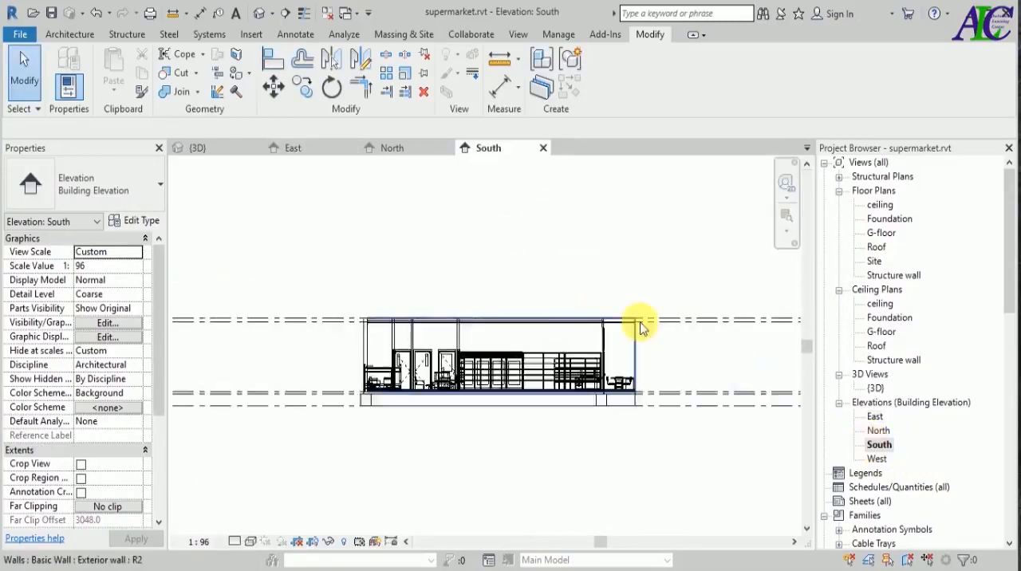
scroll(597, 321, "up", 6)
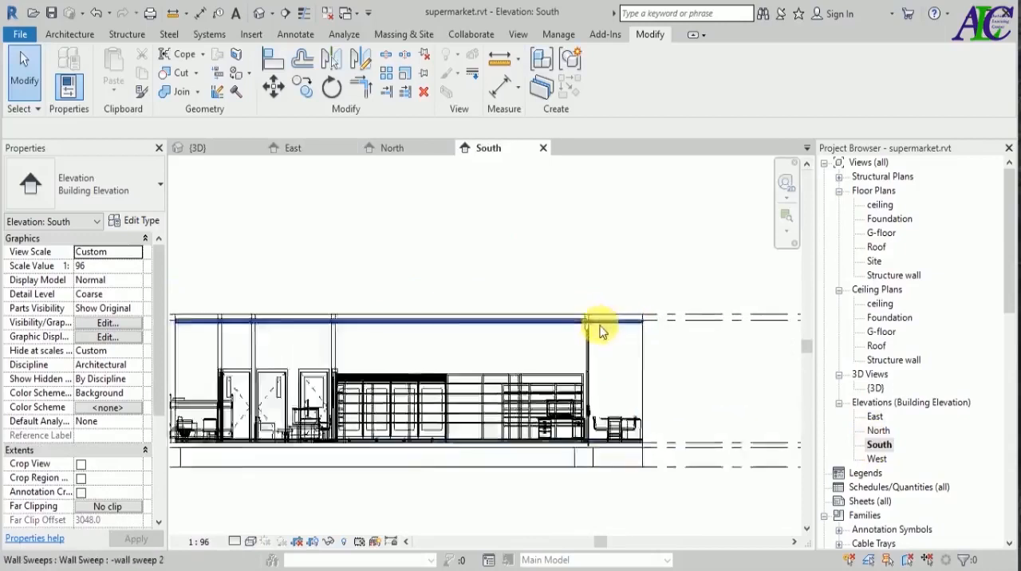
Return to the 3D view and examine the wall sweeps where the side wall extends past the glazed storefront.
key("ctrl+Tab")
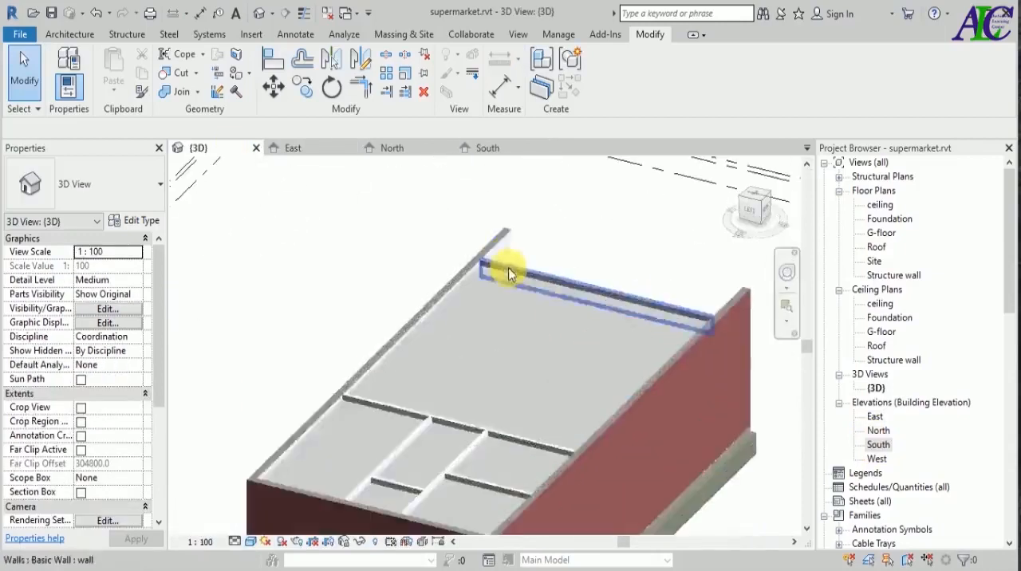
scroll(599, 264, "up", 3)
scroll(743, 410, "down", 6)
scroll(661, 436, "up", 8)
scroll(603, 445, "up", 2)
scroll(601, 402, "down", 8)
middle_click_drag(679, 404, 678, 433, "shift")
scroll(678, 433, "down", 3)
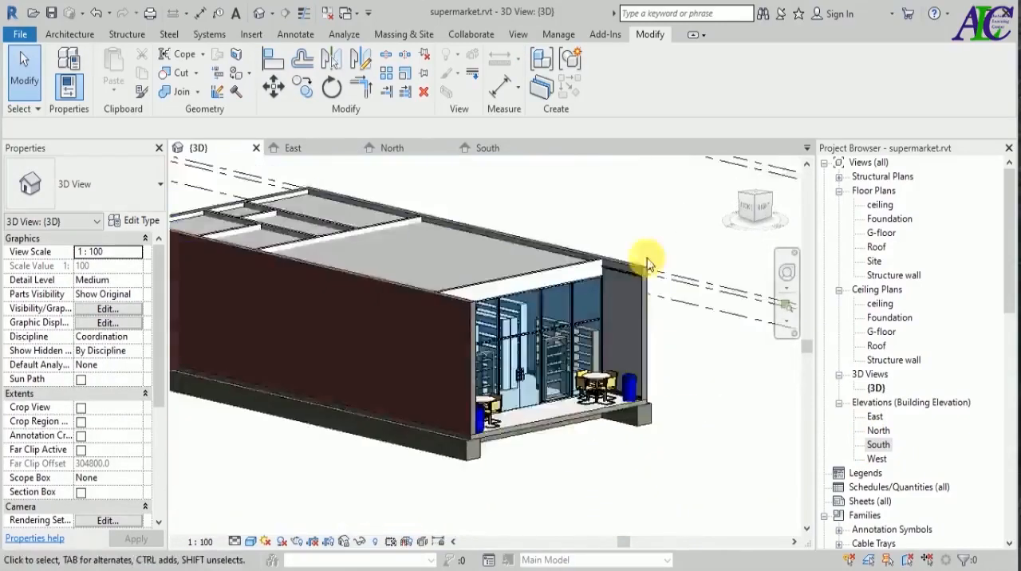
scroll(641, 273, "up", 8)
scroll(679, 311, "up", 2)
scroll(560, 326, "down", 6)
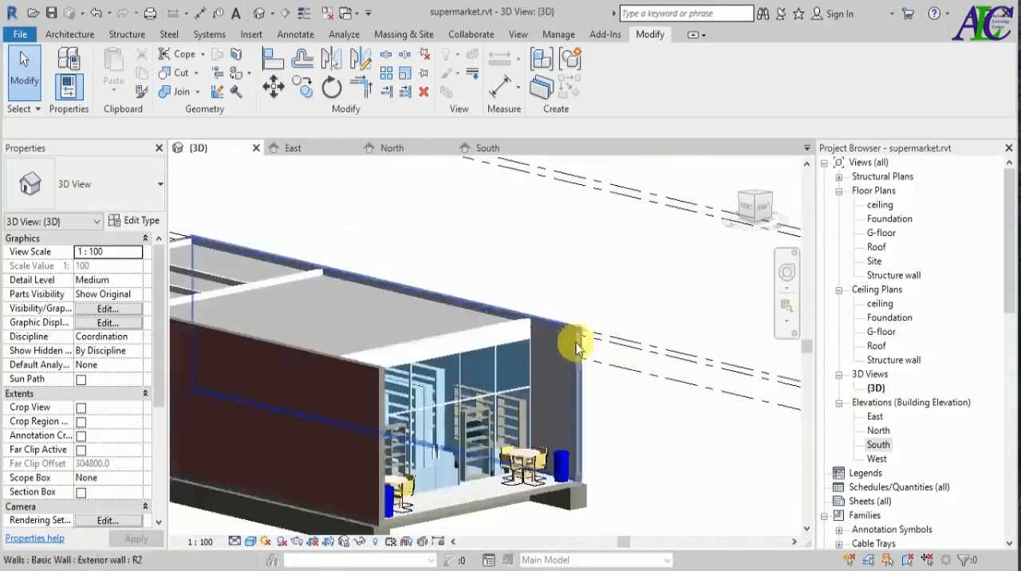
middle_click_drag(665, 449, 669, 469, "shift")
scroll(538, 306, "up", 6)
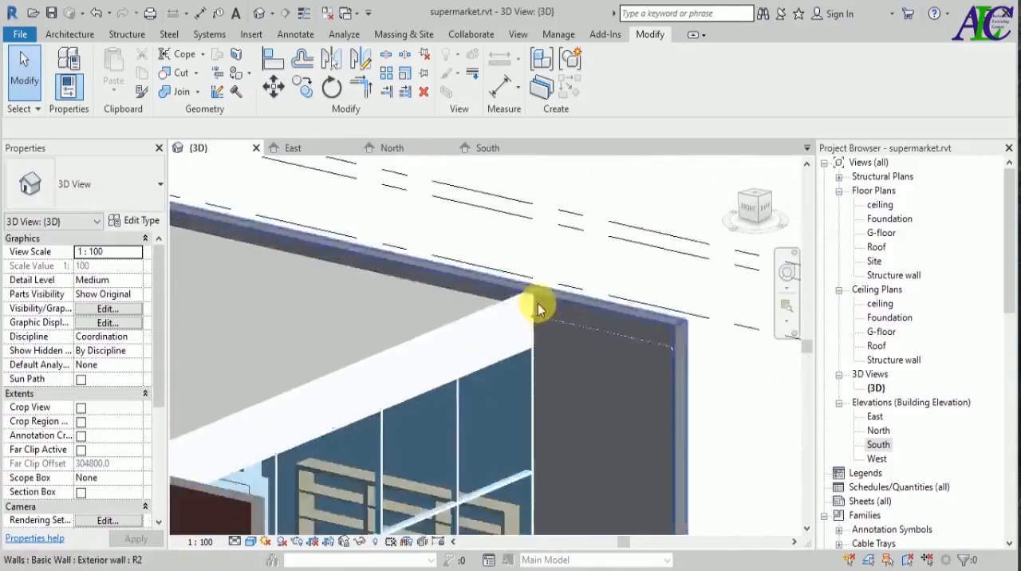
In the top view, align the end of the upper side wall's ceiling-level sweep with the inner face of the storefront wall.
scroll(513, 353, "down", 4)
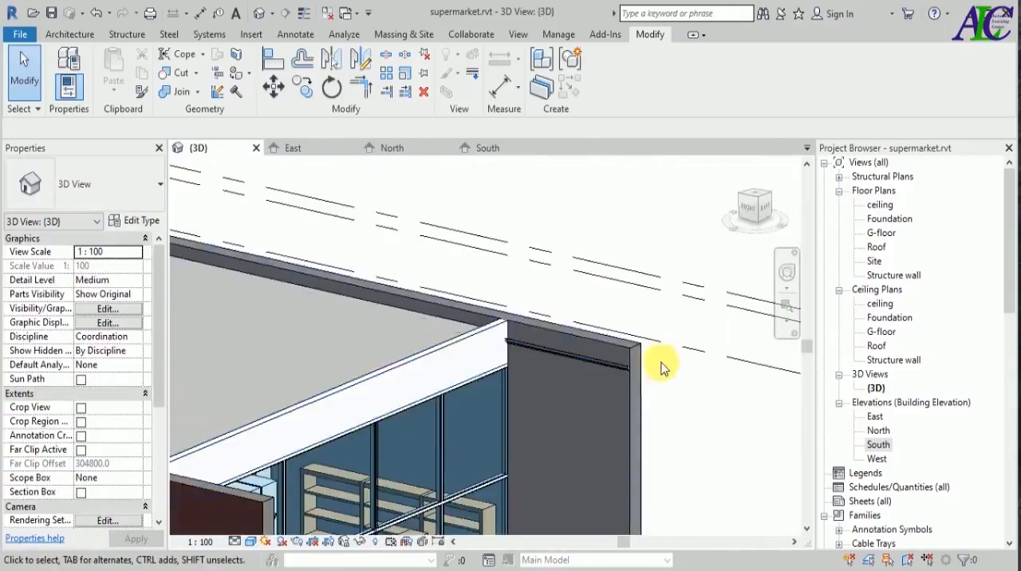
left_click(760, 194)
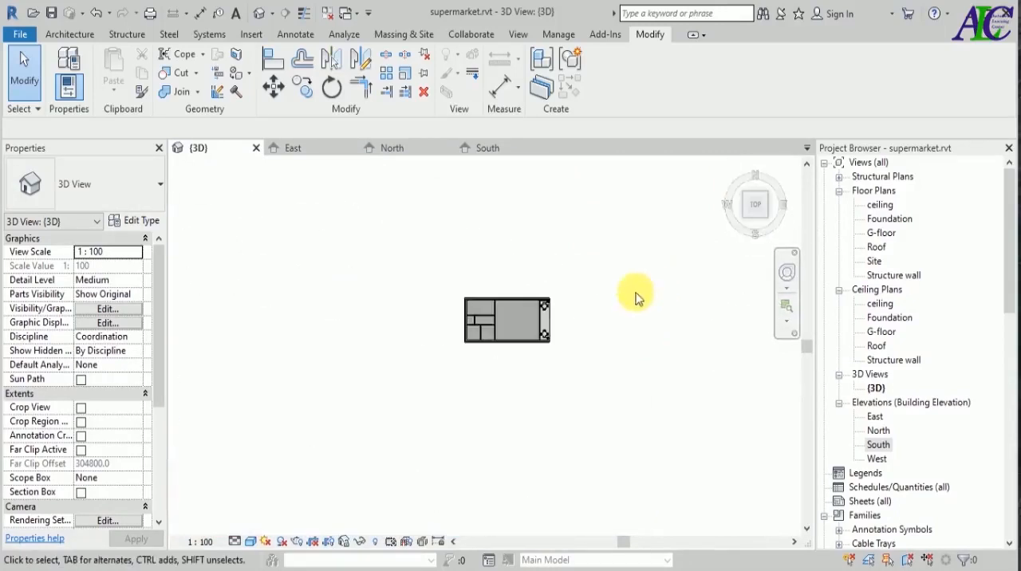
scroll(542, 311, "up", 2)
scroll(546, 311, "up", 5)
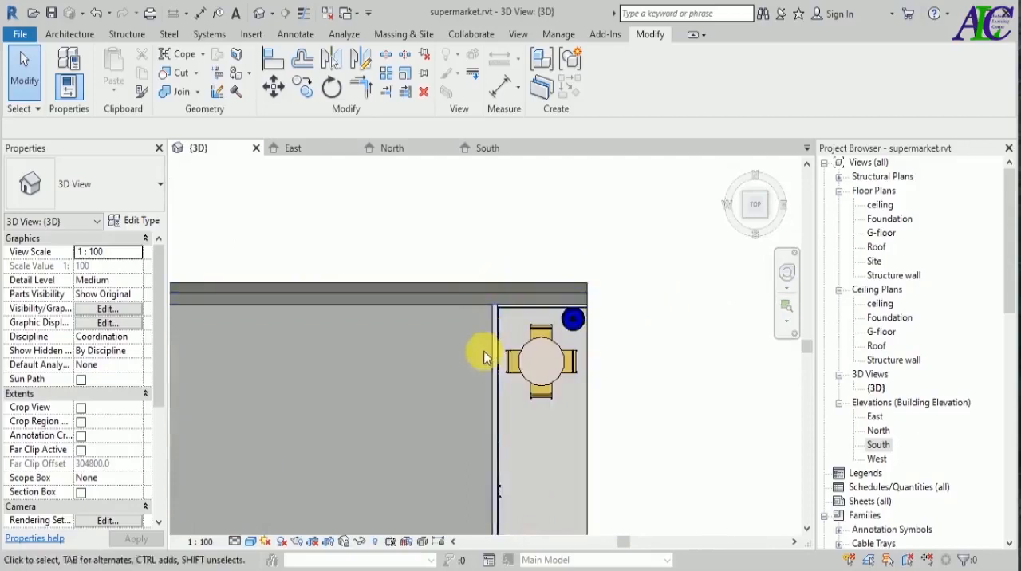
scroll(493, 300, "up", 5)
scroll(428, 239, "down", 1)
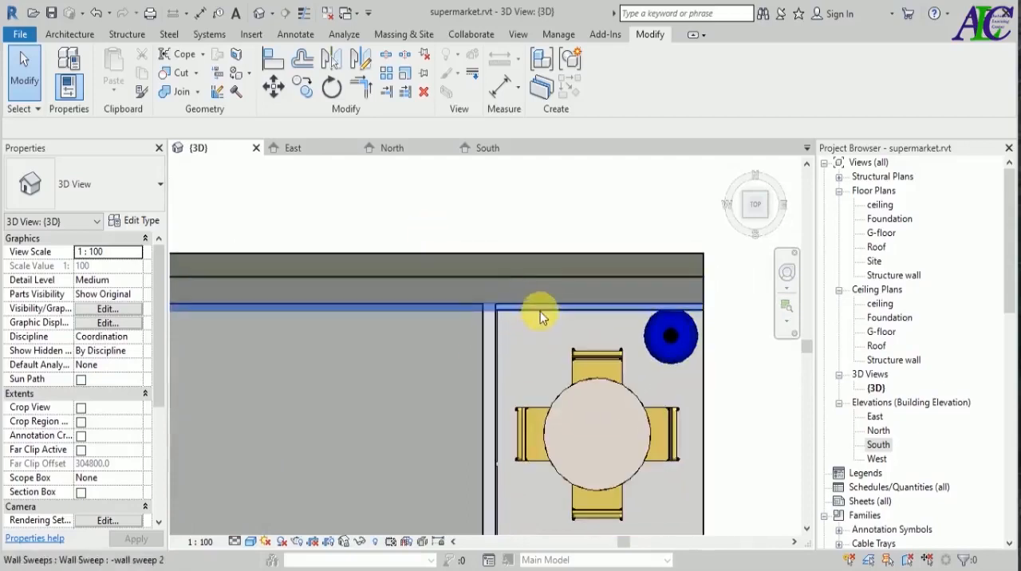
left_click(273, 75)
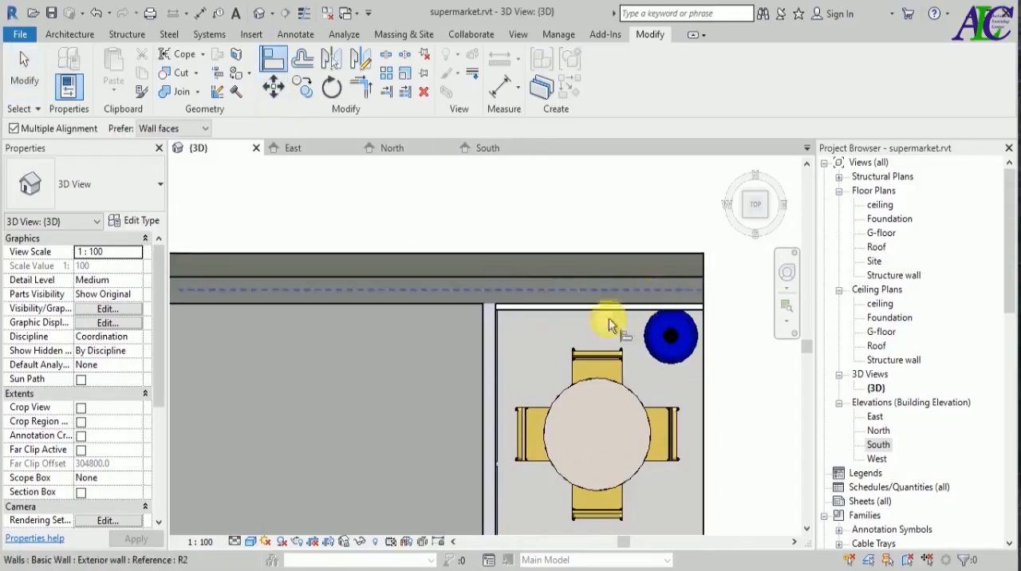
left_click(480, 345)
scroll(705, 316, "up", 2)
scroll(704, 313, "up", 4)
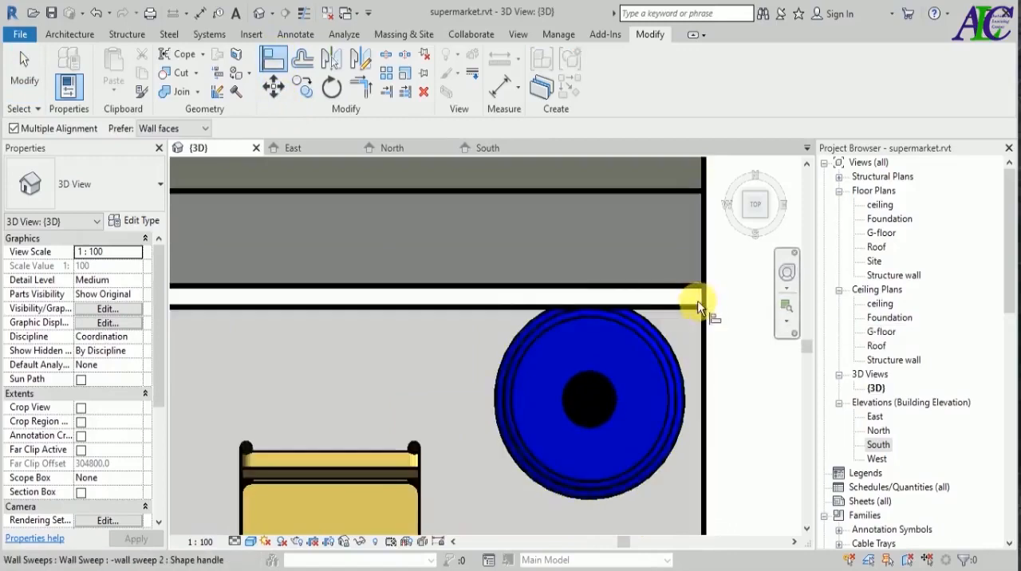
left_click(701, 300)
scroll(561, 296, "down", 5)
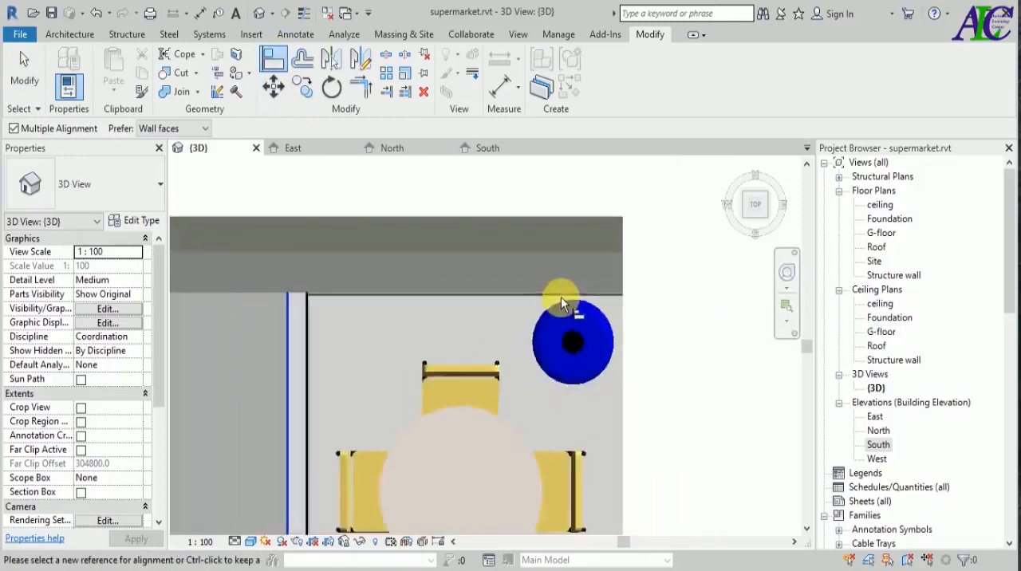
Align the end of the opposite side wall's sweep with the same inner face of the storefront wall.
scroll(549, 295, "down", 6)
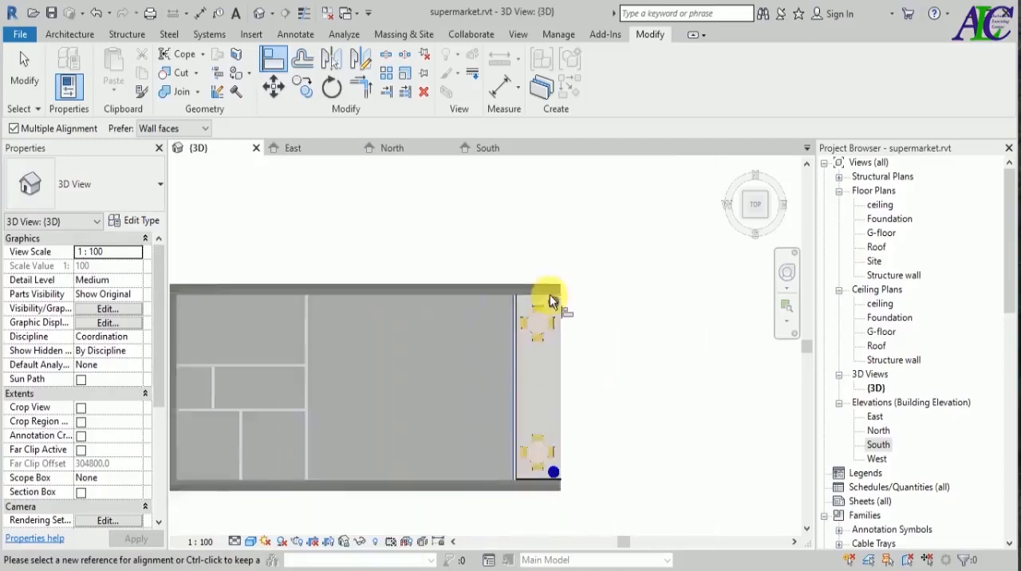
scroll(550, 467, "up", 2)
scroll(550, 460, "up", 5)
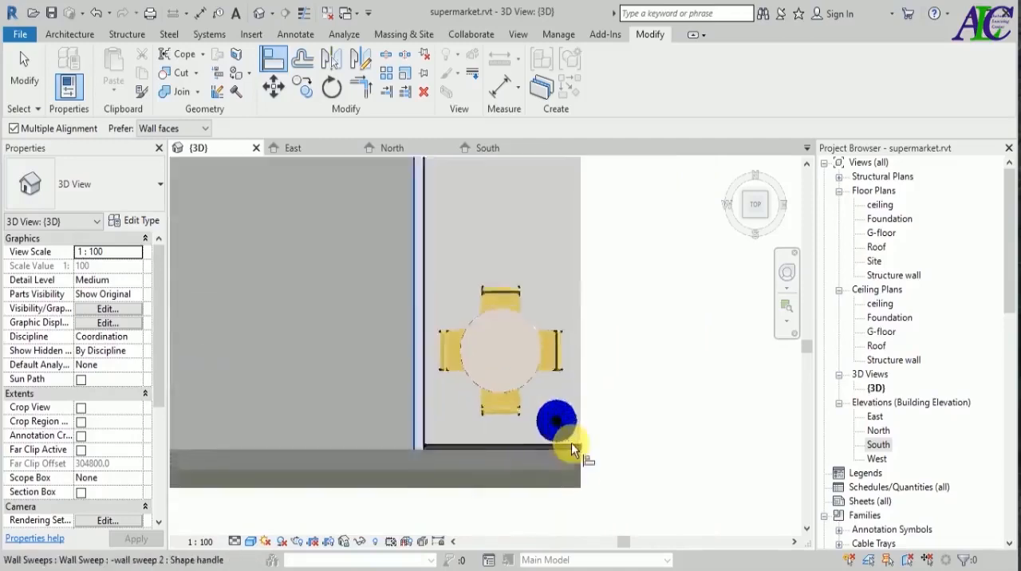
scroll(586, 453, "up", 8)
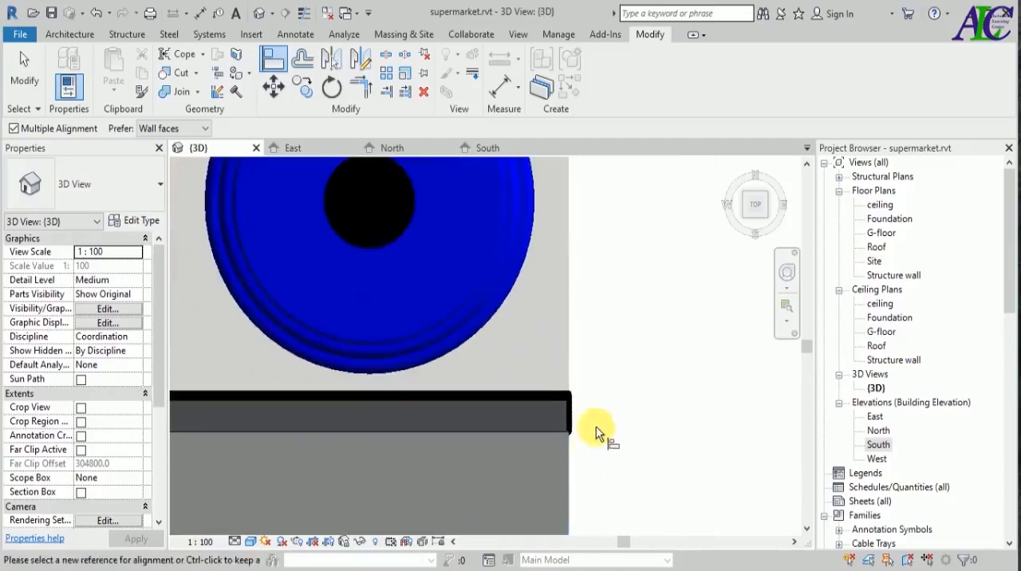
left_click(569, 411)
scroll(656, 387, "down", 5)
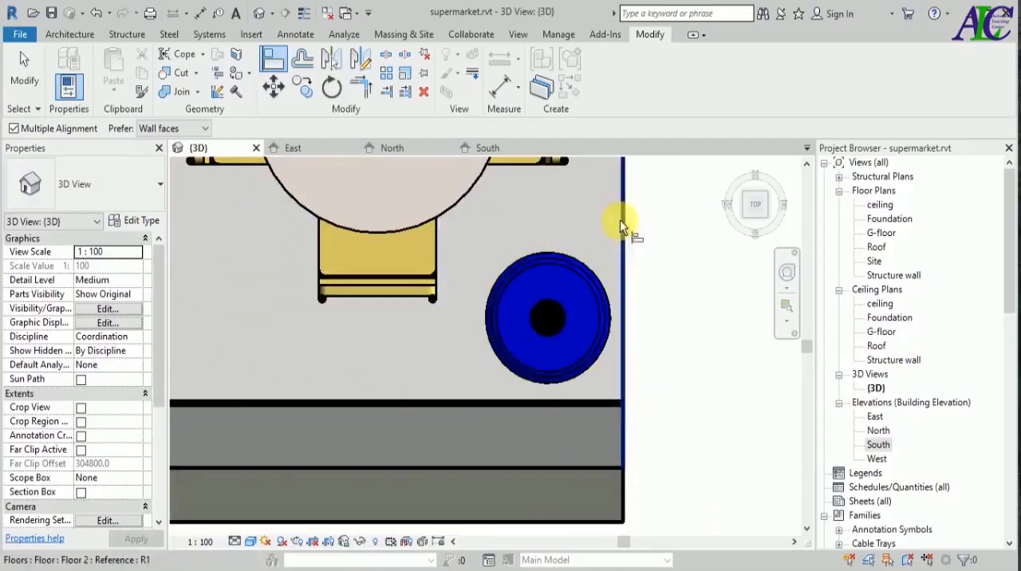
Return to an angled 3D view and inspect the side wall beyond the storefront for leftover sweep.
left_click(743, 214)
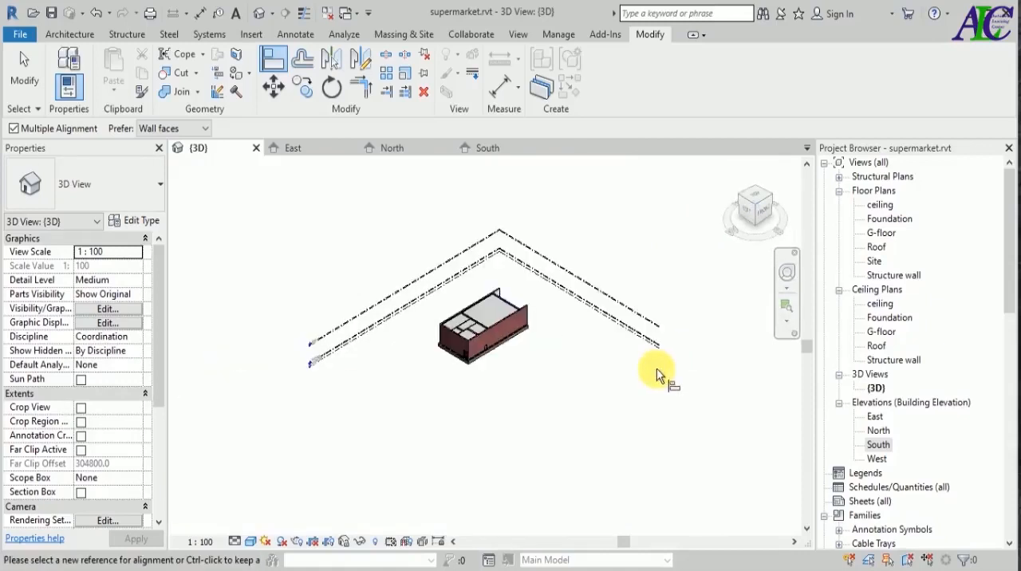
key("Escape")
key("Escape")
middle_click_drag(657, 412, 463, 440, "shift")
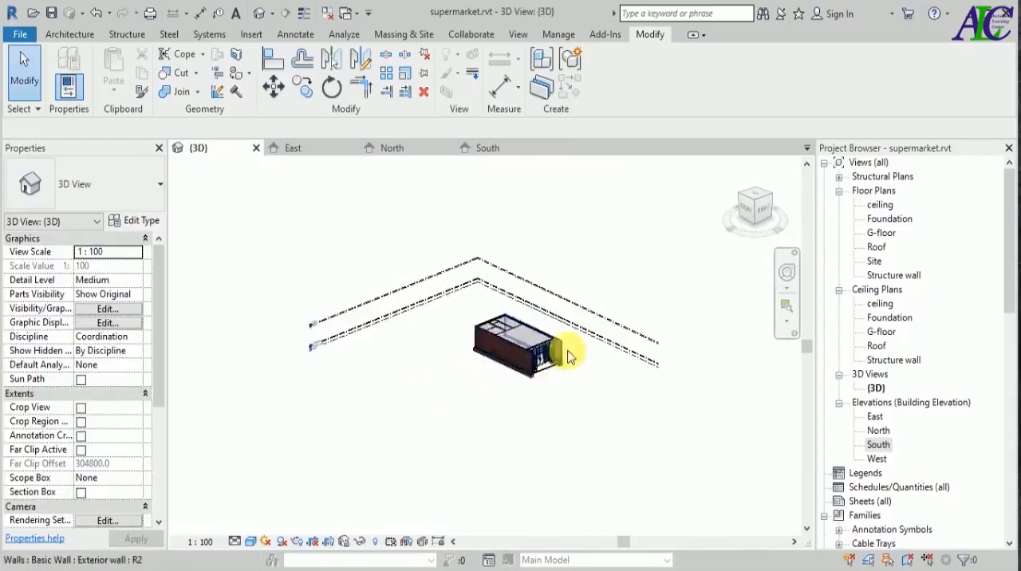
scroll(563, 347, "up", 3)
scroll(563, 347, "up", 5)
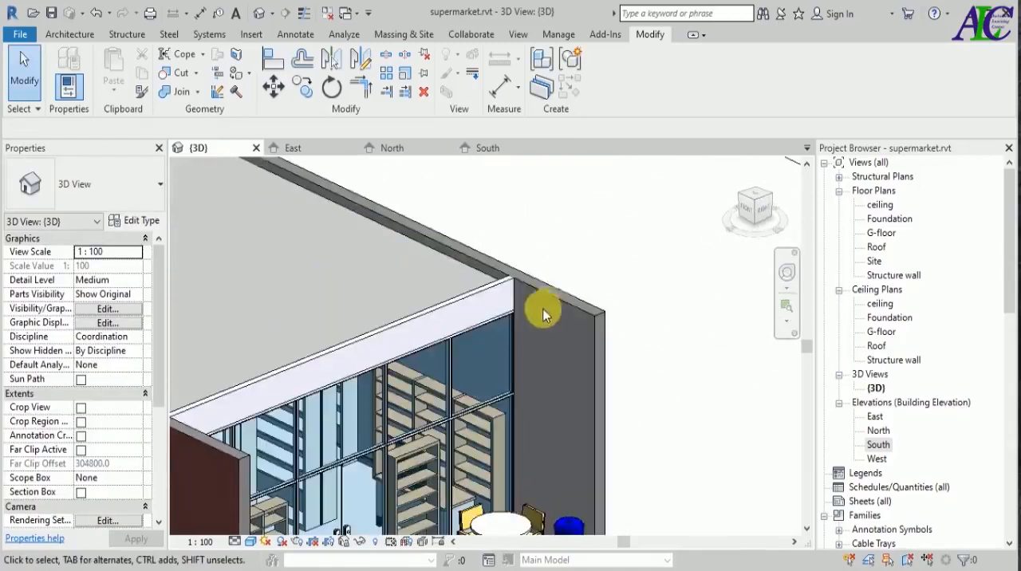
scroll(575, 326, "down", 5)
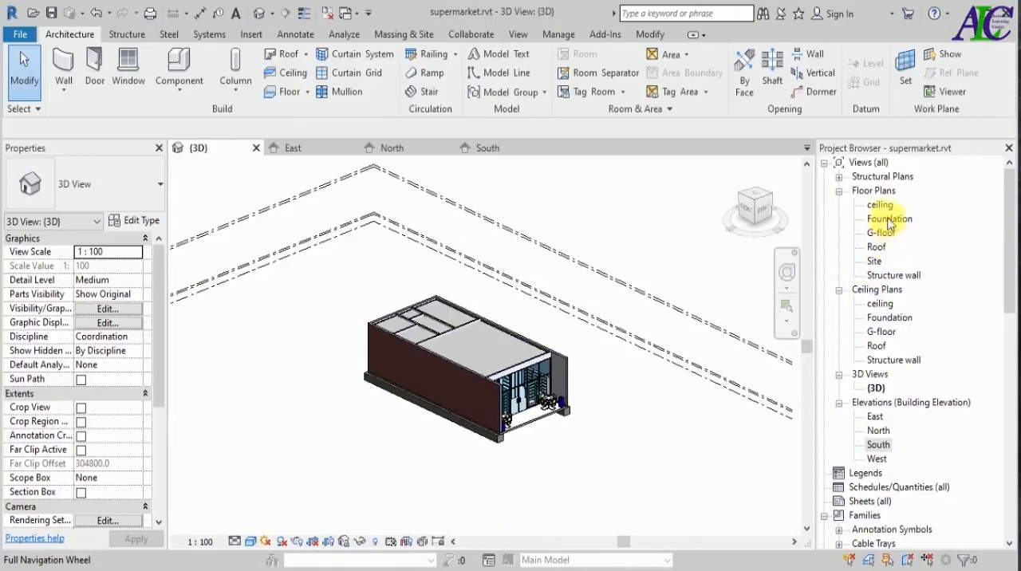
Open the Roof floor plan, start a roof by footprint and duplicate the Generic - 12" roof type as Roof.
double_click(876, 246)
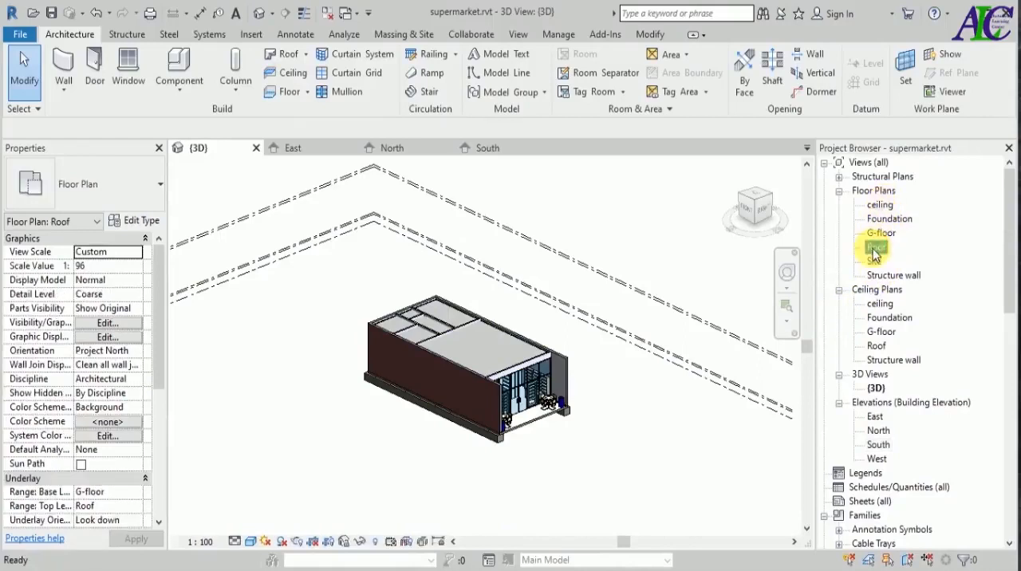
scroll(571, 291, "up", 3)
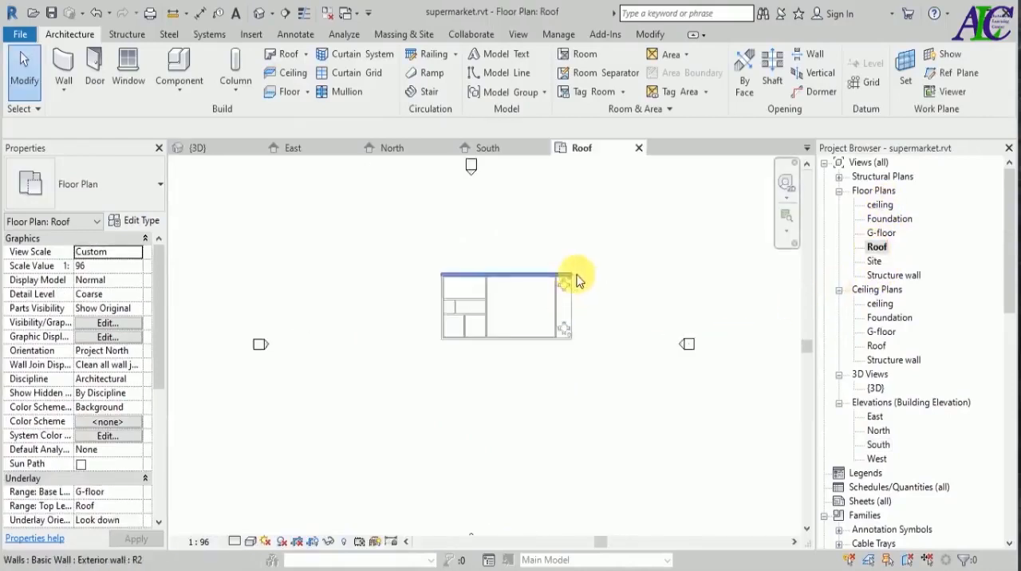
scroll(578, 278, "up", 4)
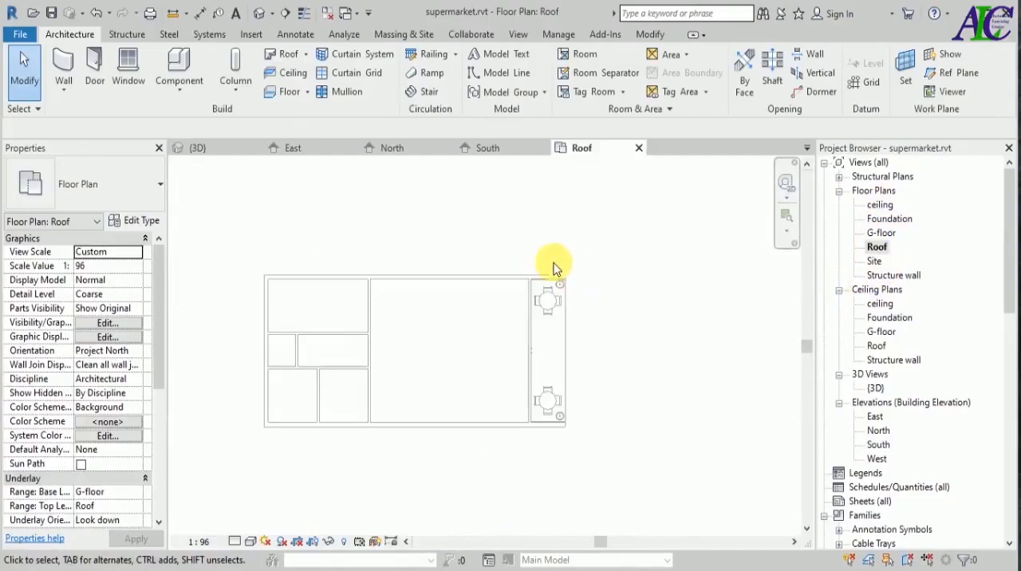
left_click(288, 54)
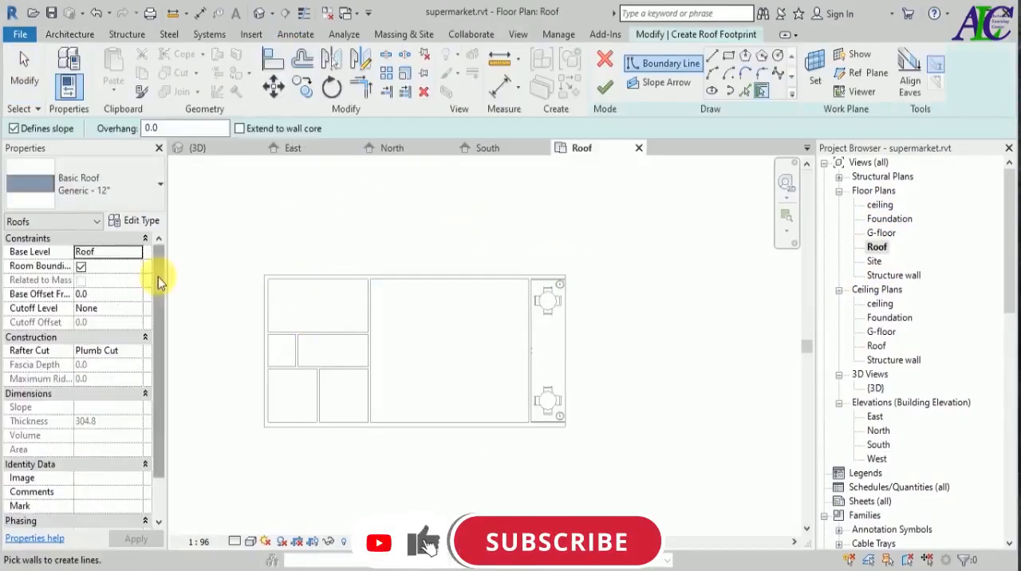
left_click(159, 189)
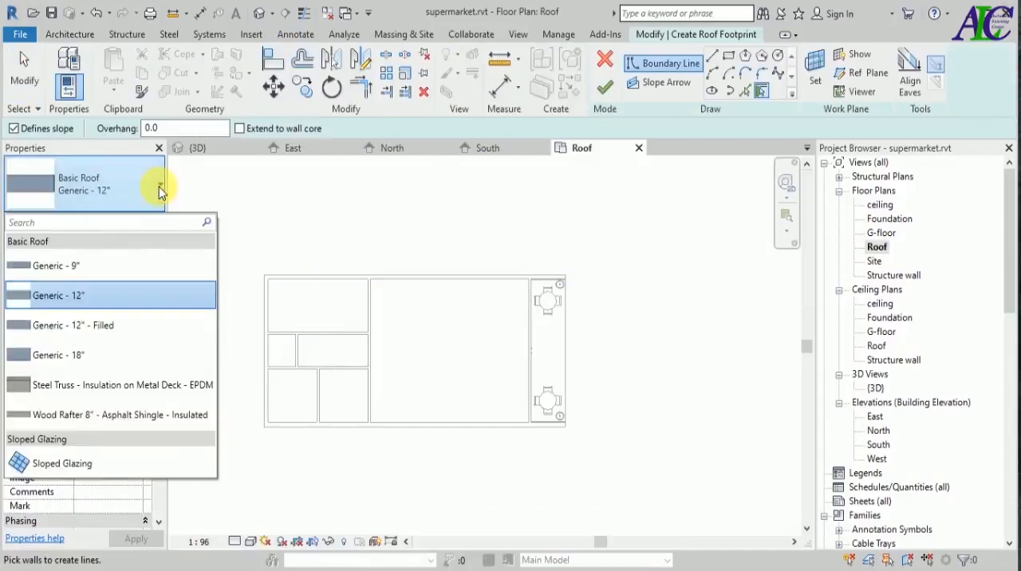
left_click(160, 190)
left_click(144, 220)
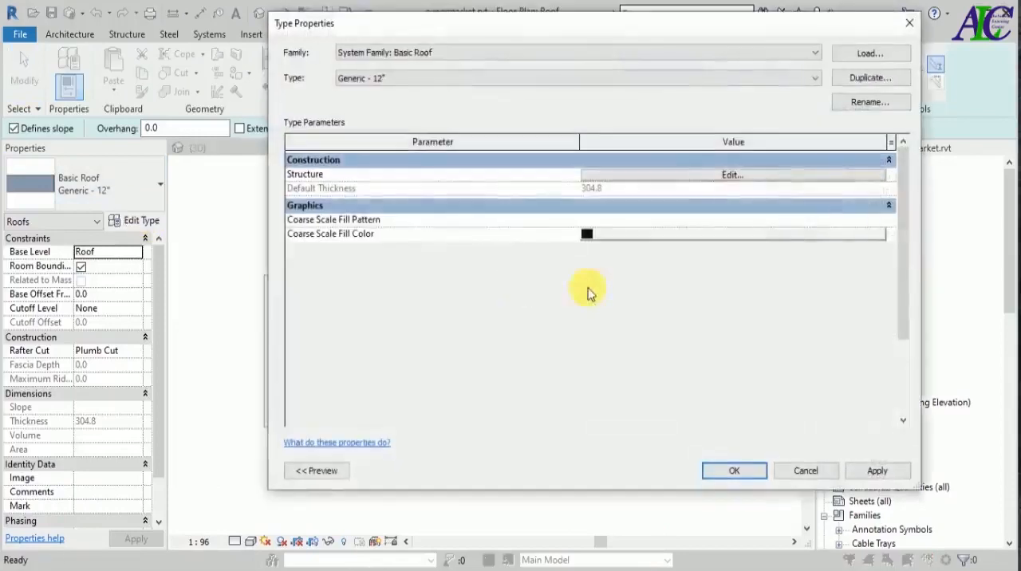
left_click(870, 79)
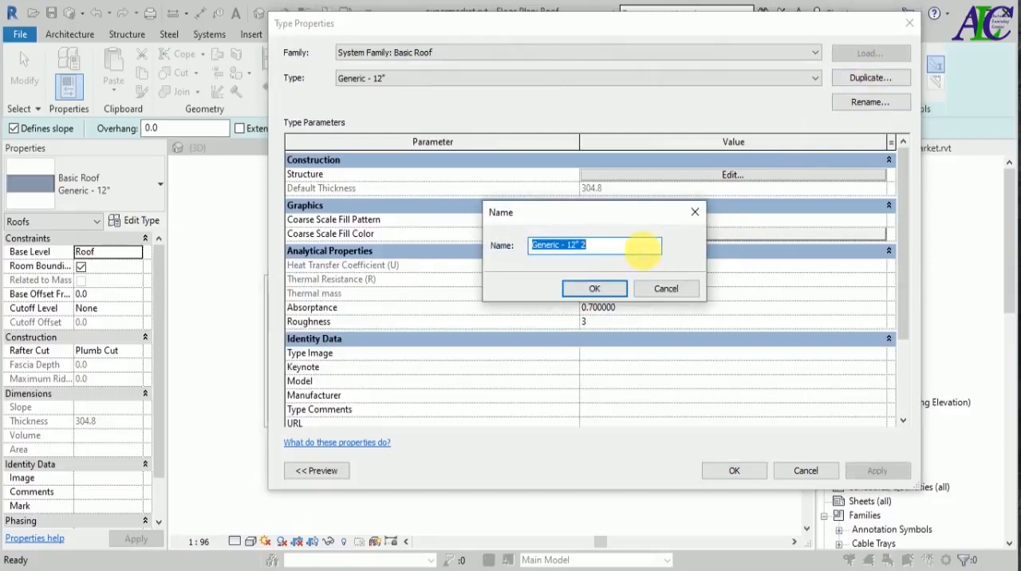
type("Roof")
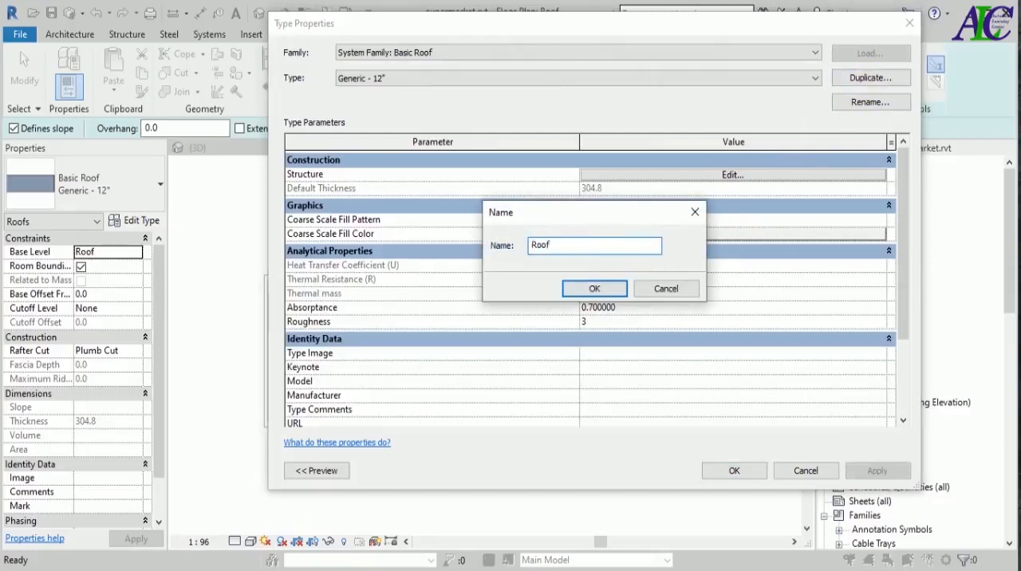
left_click(595, 288)
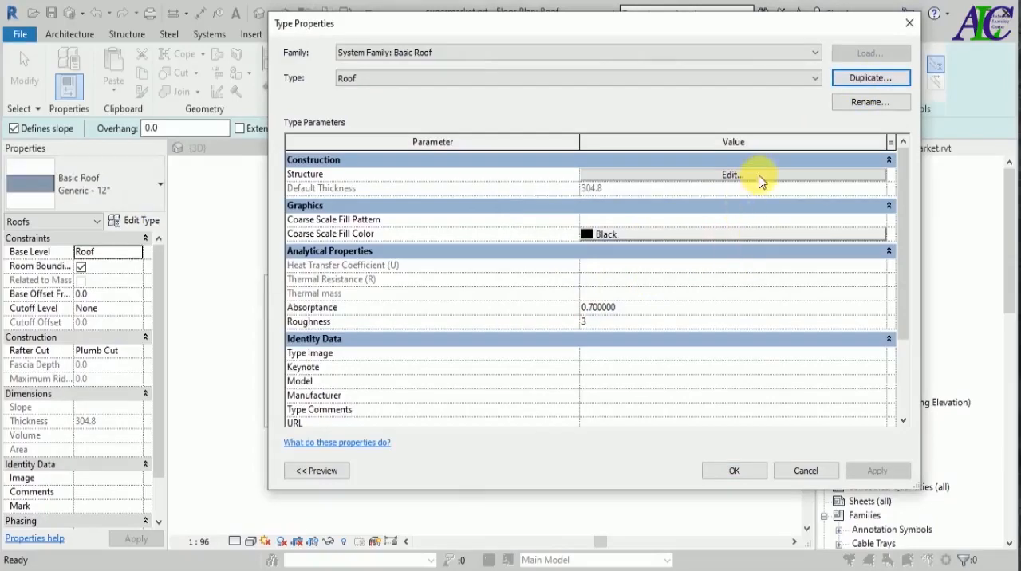
Insert a second structure layer below the existing one inside the roof type's core and set its thickness to 10.
left_click(758, 177)
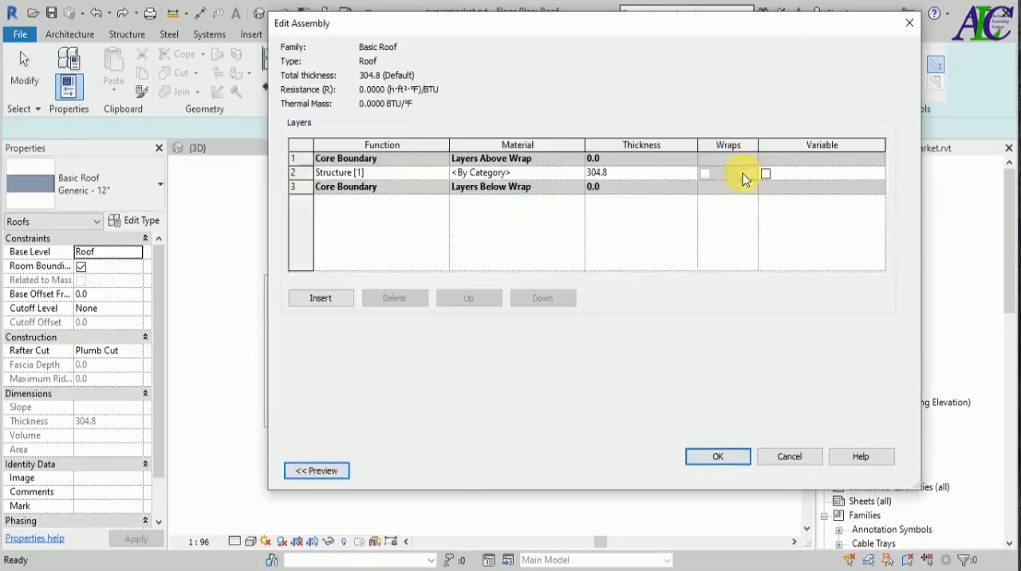
left_click(338, 299)
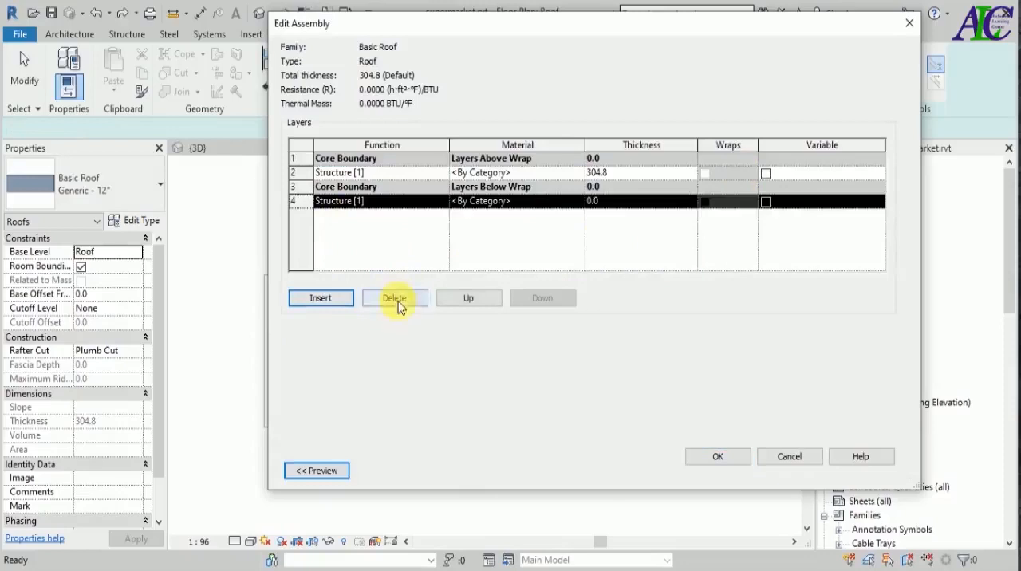
left_click(445, 299)
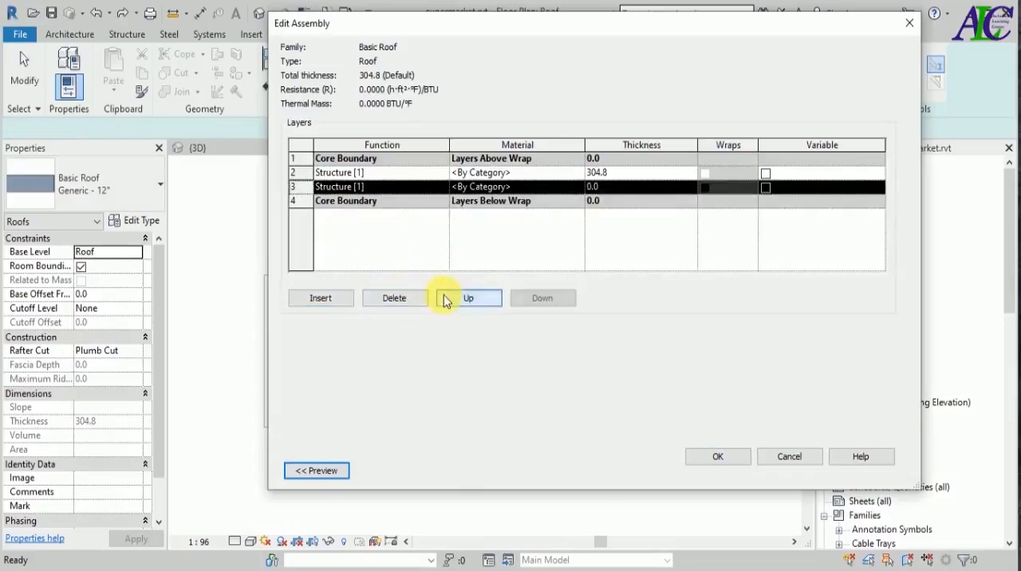
left_click(598, 192)
left_click_drag(604, 191, 579, 190)
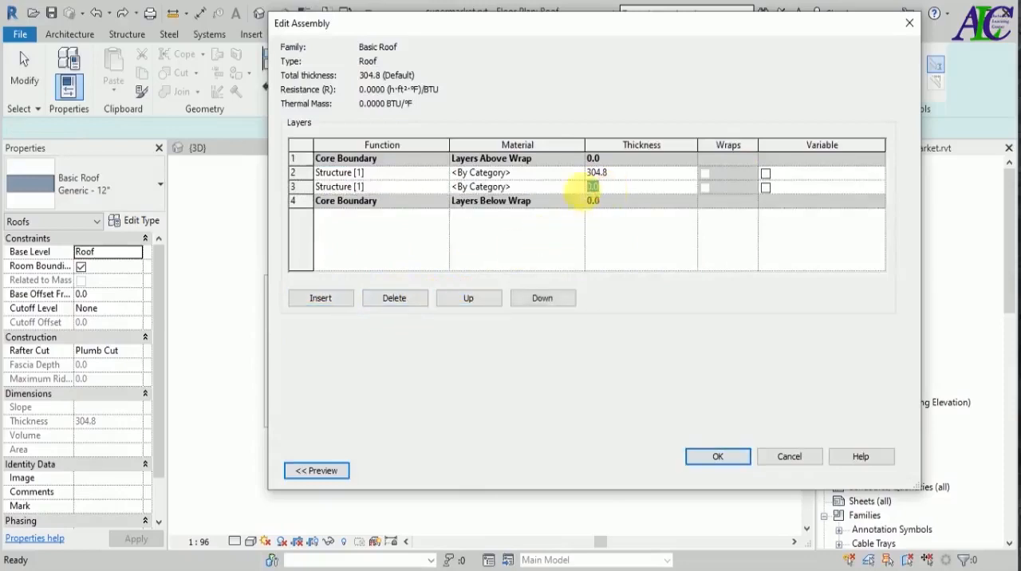
type("10")
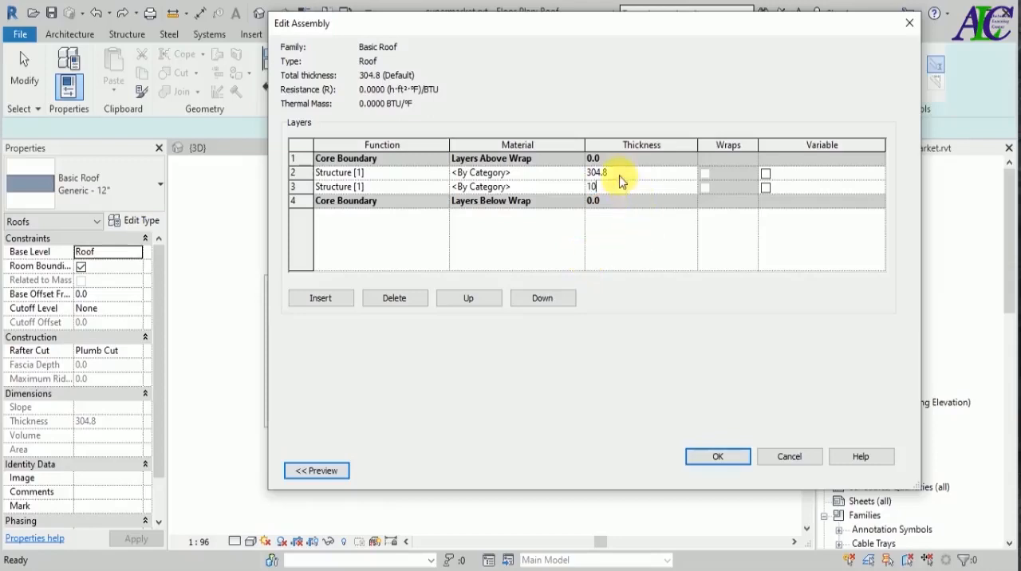
Set the upper structure layer's thickness to 90 and show the assembly's section preview.
left_click_drag(622, 178, 568, 178)
type("90")
left_click(540, 174)
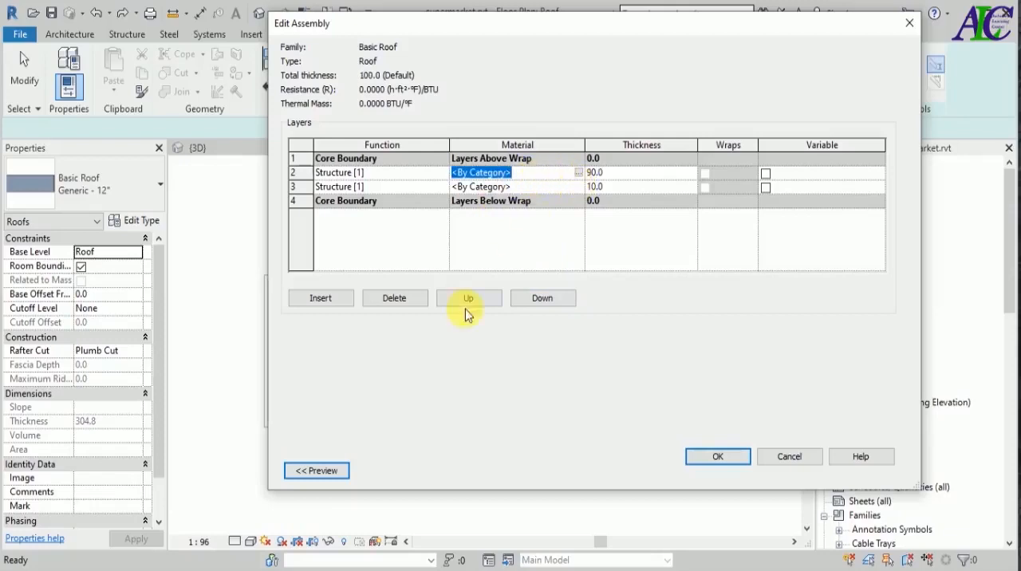
left_click(316, 470)
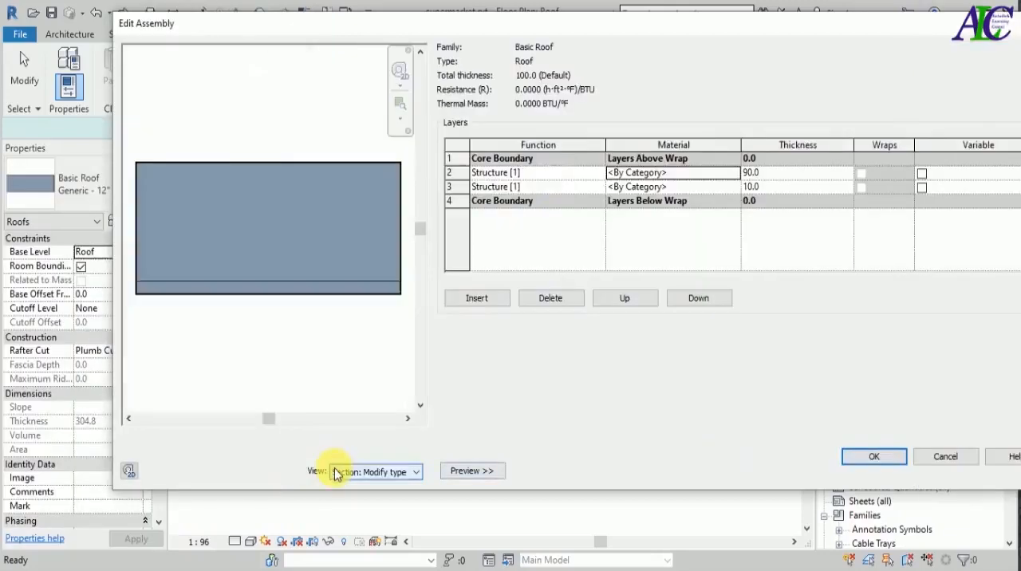
Create a new material named -roof 1 for the 90-thick structure layer and make its shading use the render appearance.
left_click(682, 173)
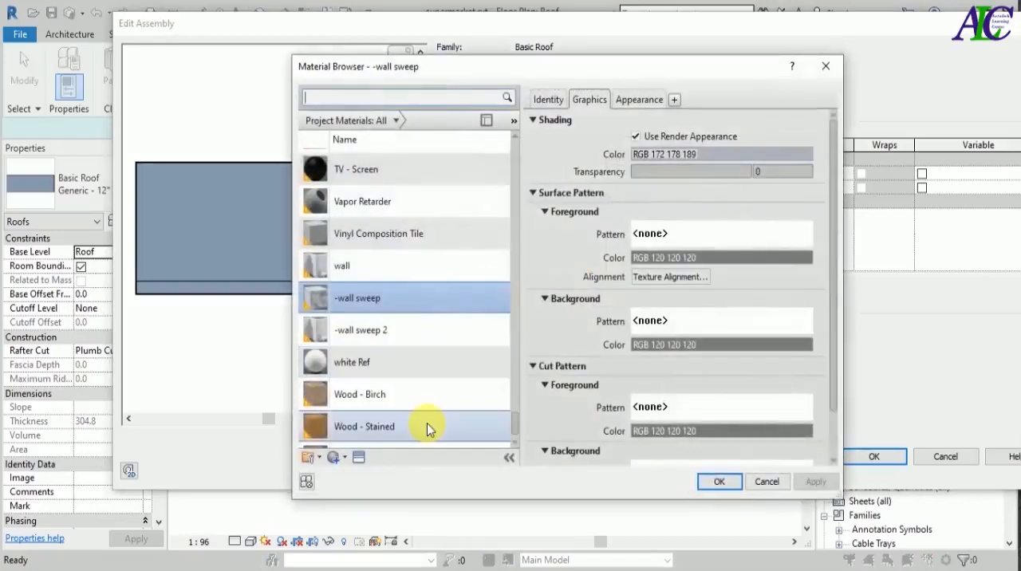
scroll(433, 424, "down", 1)
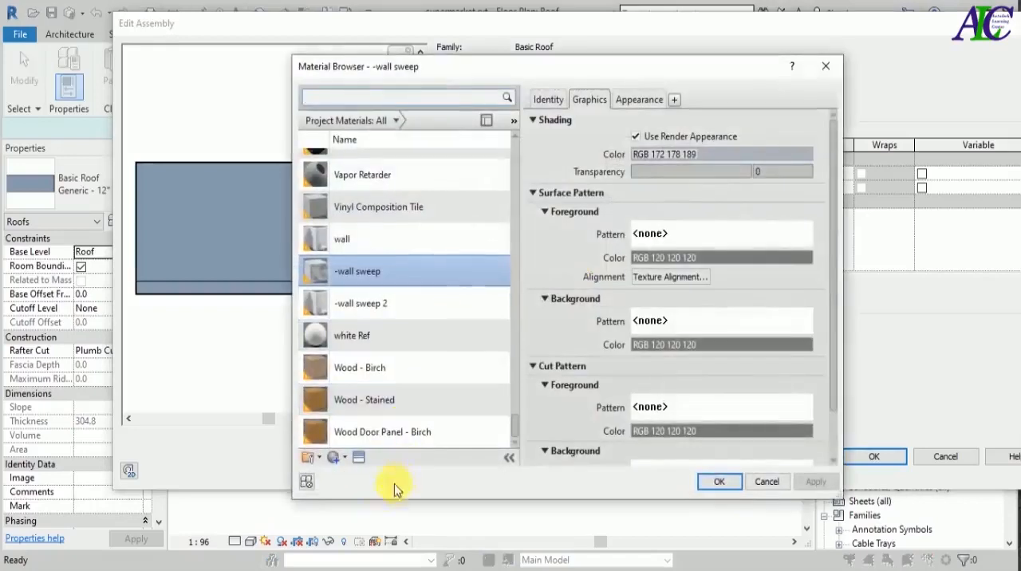
left_click(346, 457)
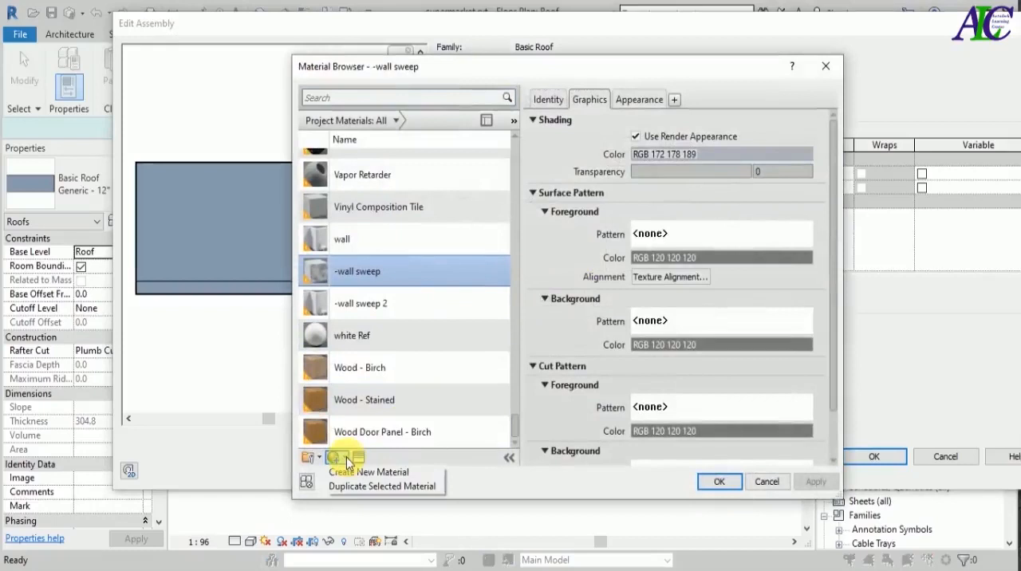
left_click(355, 472)
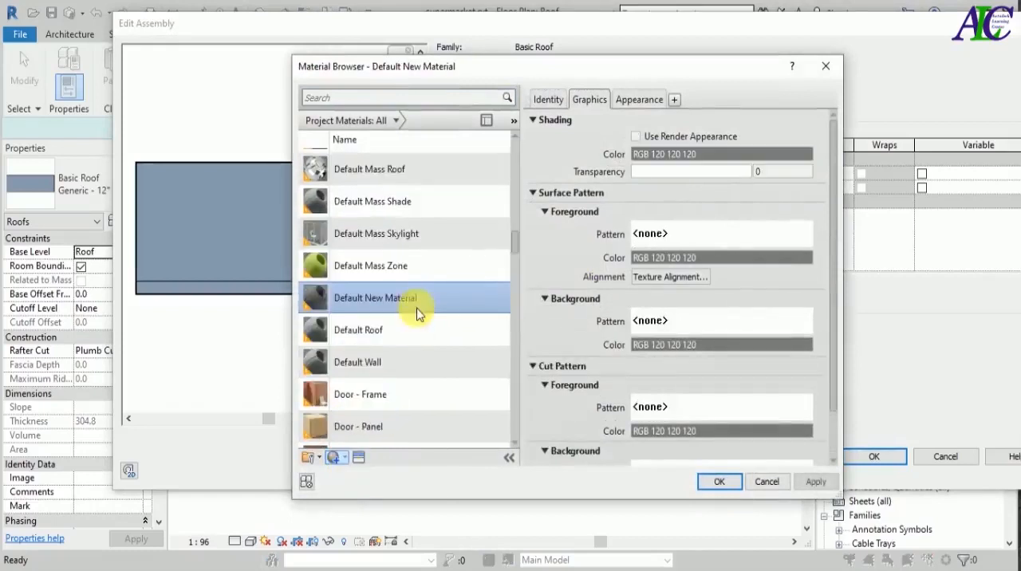
right_click(401, 300)
left_click(419, 338)
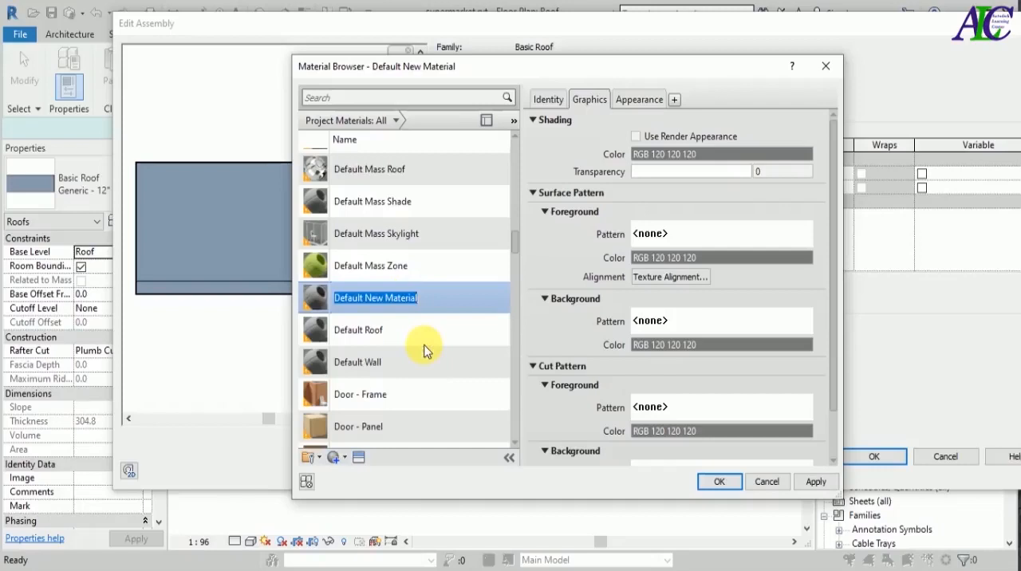
key("BackSpace")
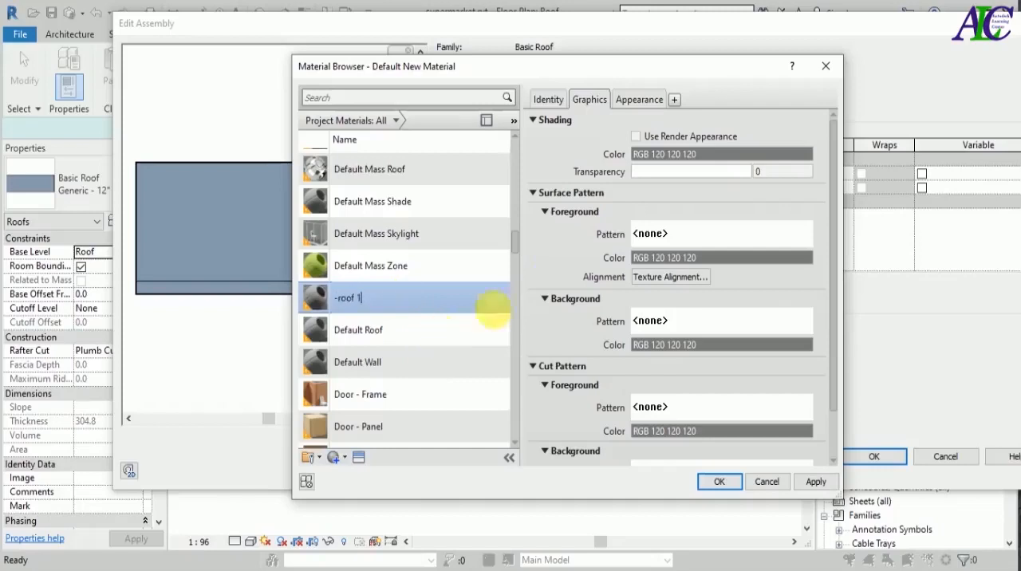
left_click(635, 137)
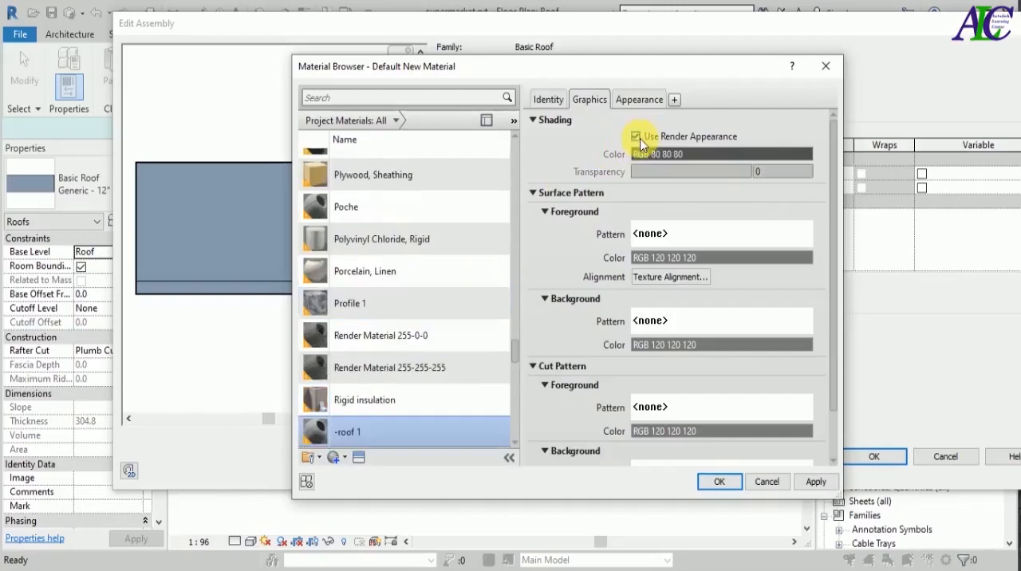
Replace the -roof 1 appearance with Spanish Tile - Red 3 from the Roofing library and assign the material to the upper structure layer.
left_click(642, 102)
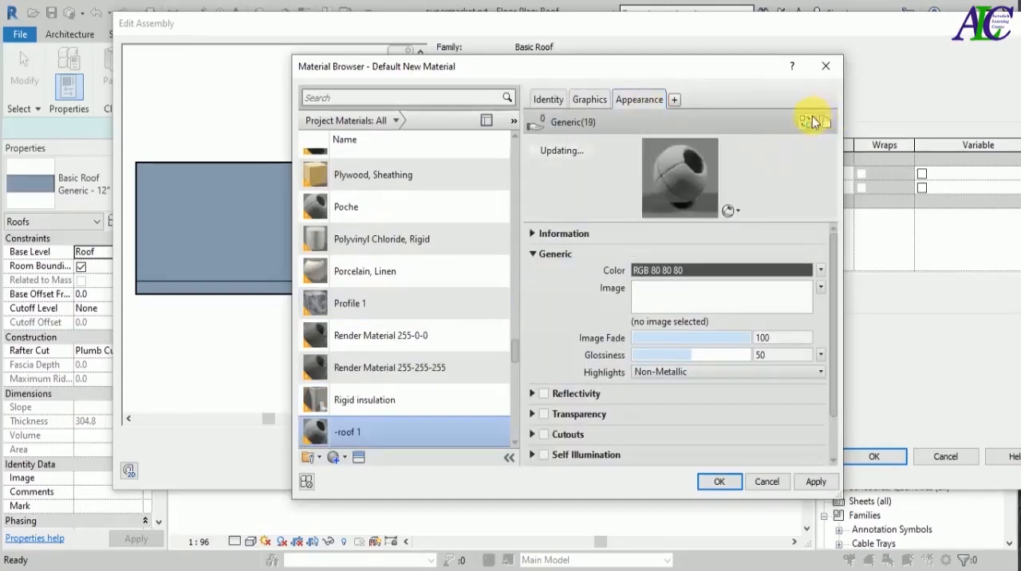
left_click(820, 121)
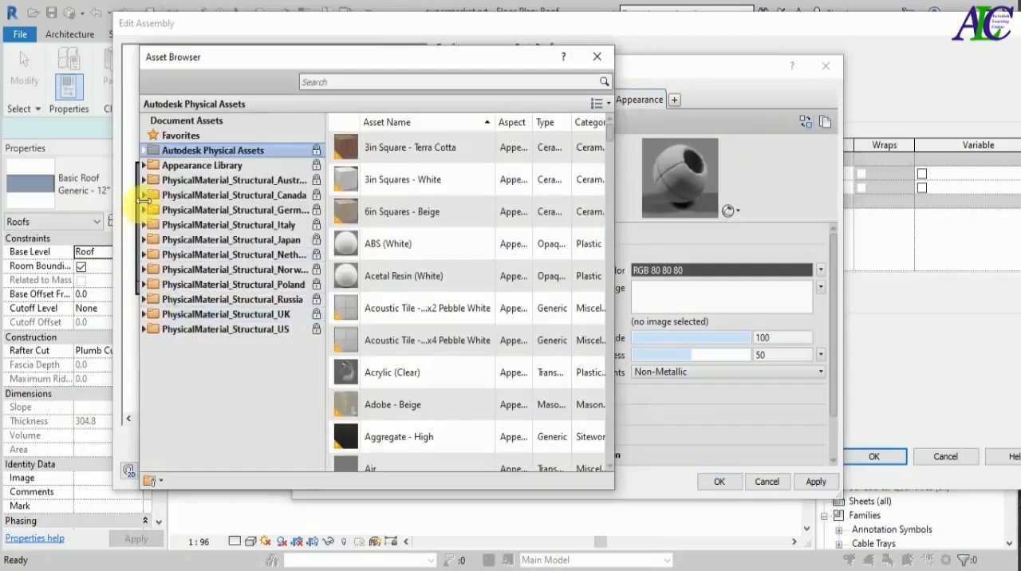
left_click(143, 165)
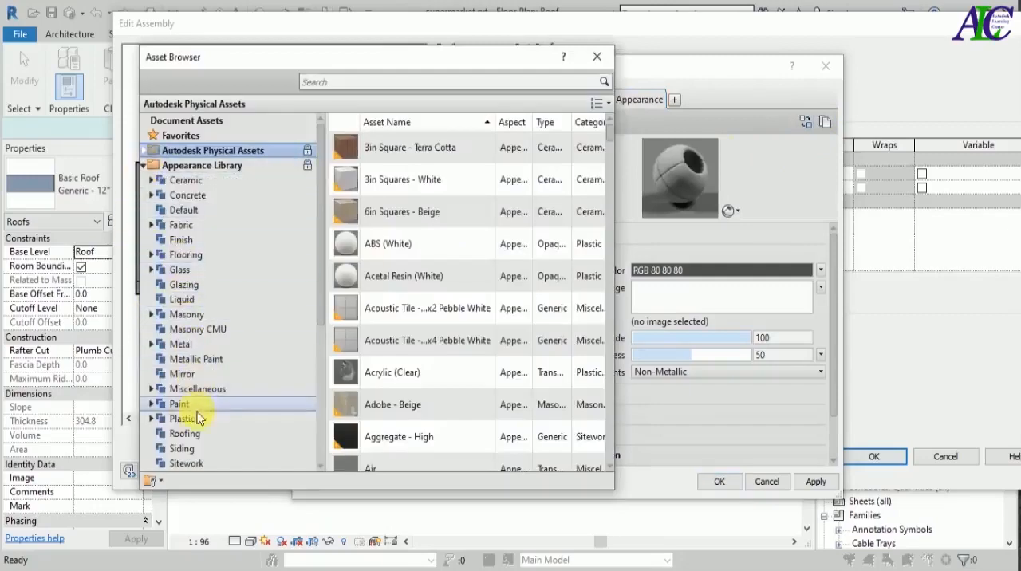
left_click(206, 432)
scroll(358, 365, "down", 8)
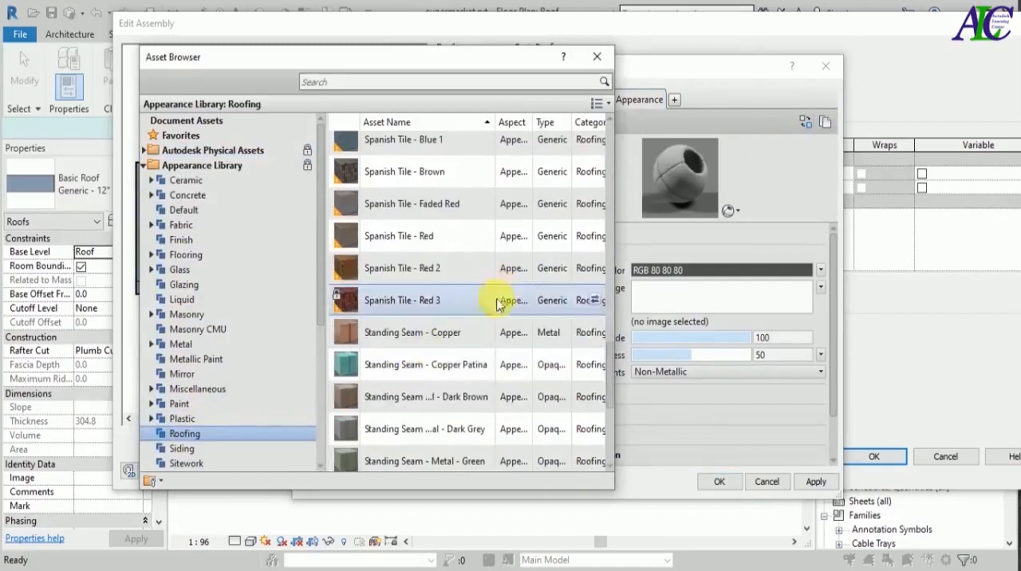
left_click(591, 300)
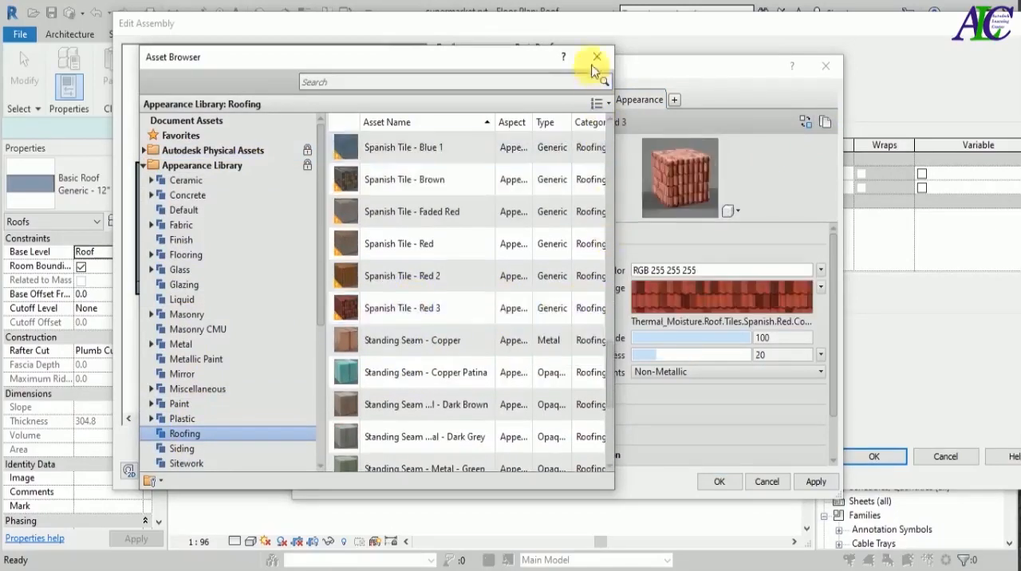
left_click(596, 57)
left_click(809, 482)
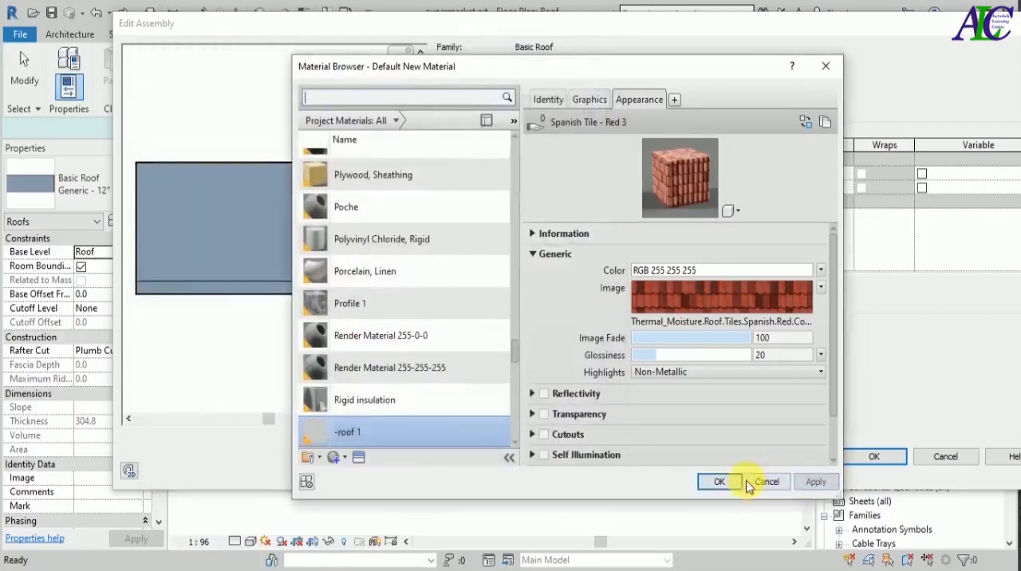
left_click(720, 482)
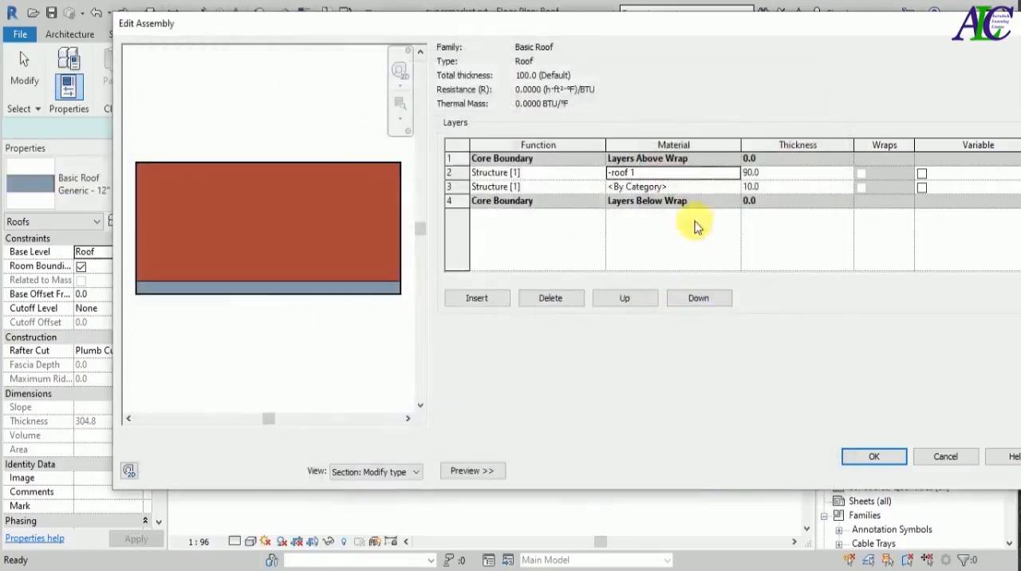
Duplicate the wall material as -roof 2 and assign it to the 10-thick lower structure layer.
left_click(719, 189)
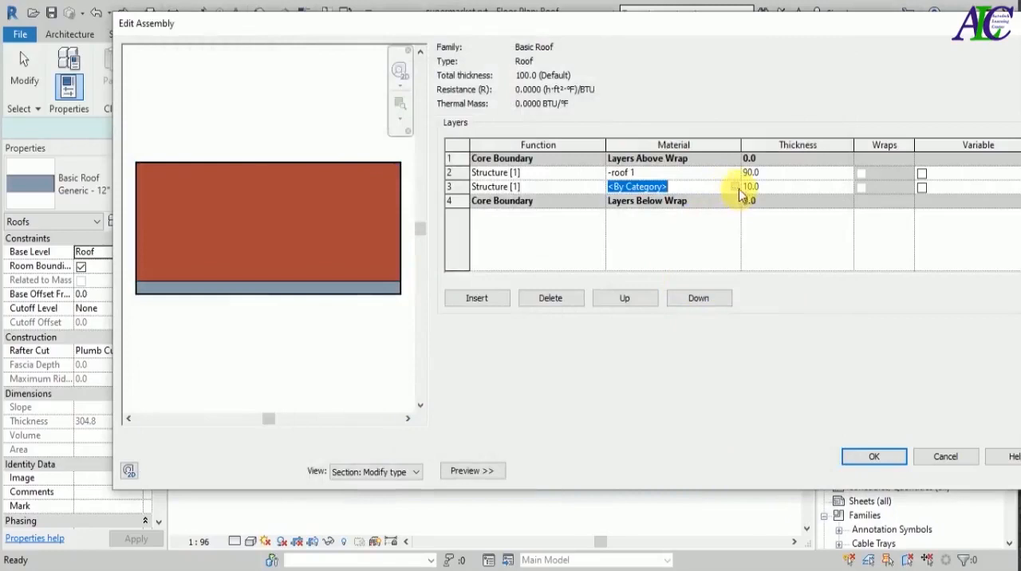
left_click(734, 187)
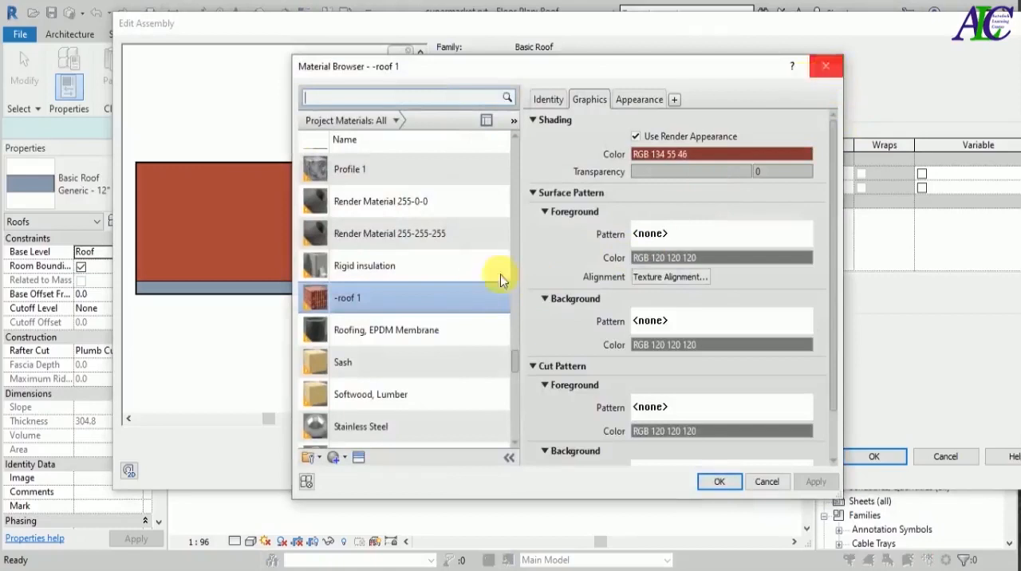
scroll(452, 317, "up", 5)
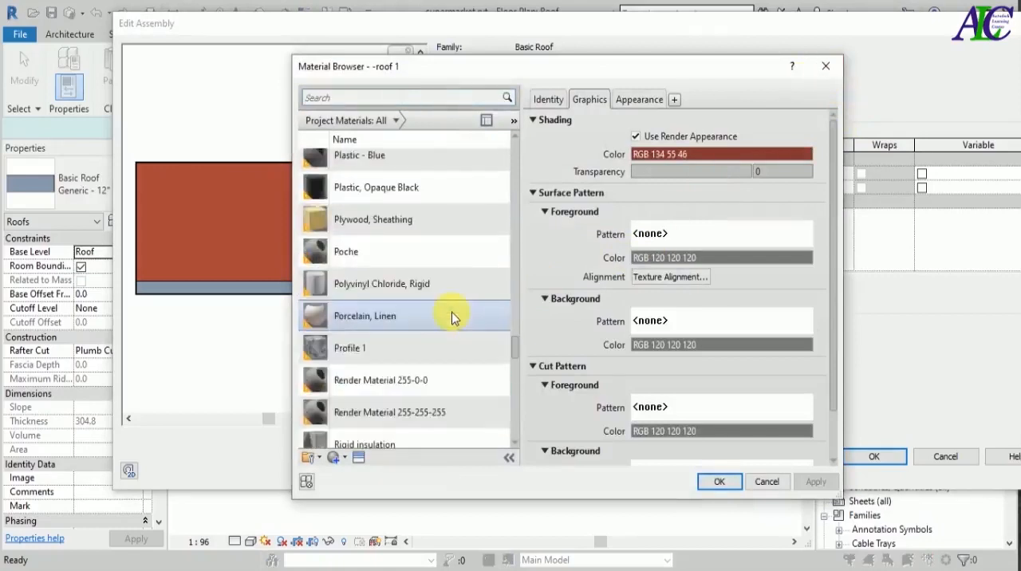
scroll(451, 318, "down", 4)
scroll(451, 312, "down", 12)
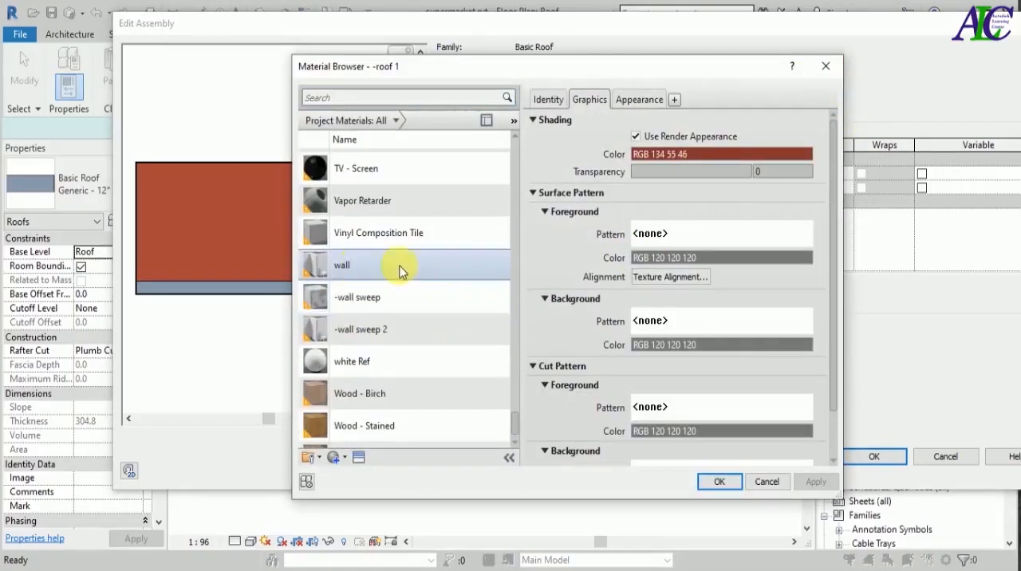
left_click(381, 271)
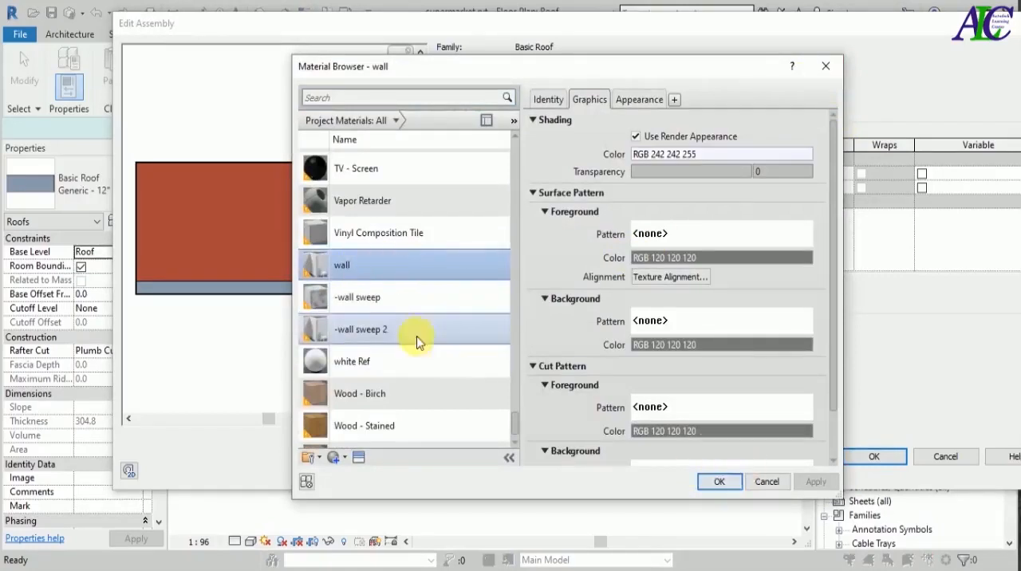
right_click(393, 273)
left_click(415, 298)
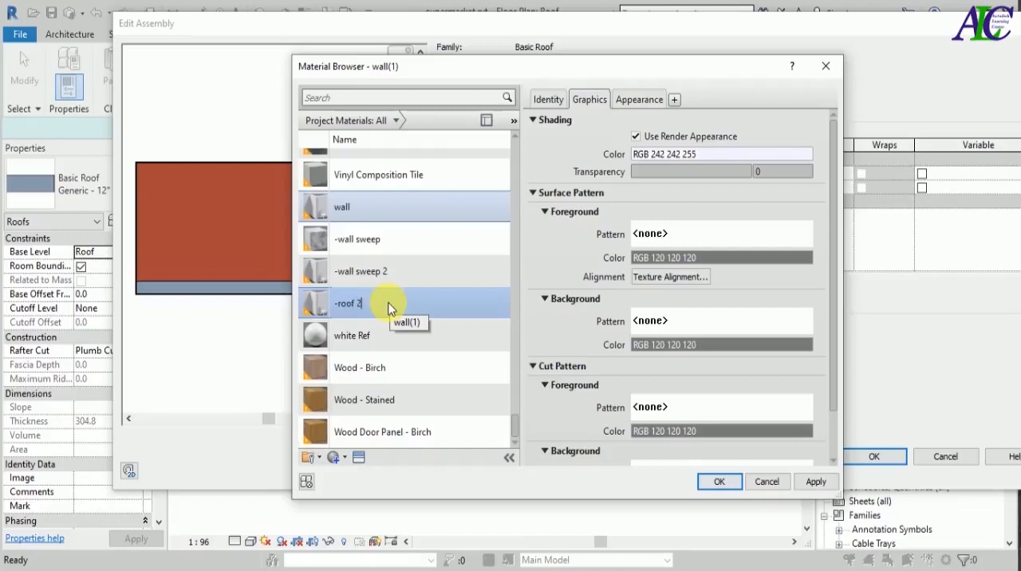
key("Return")
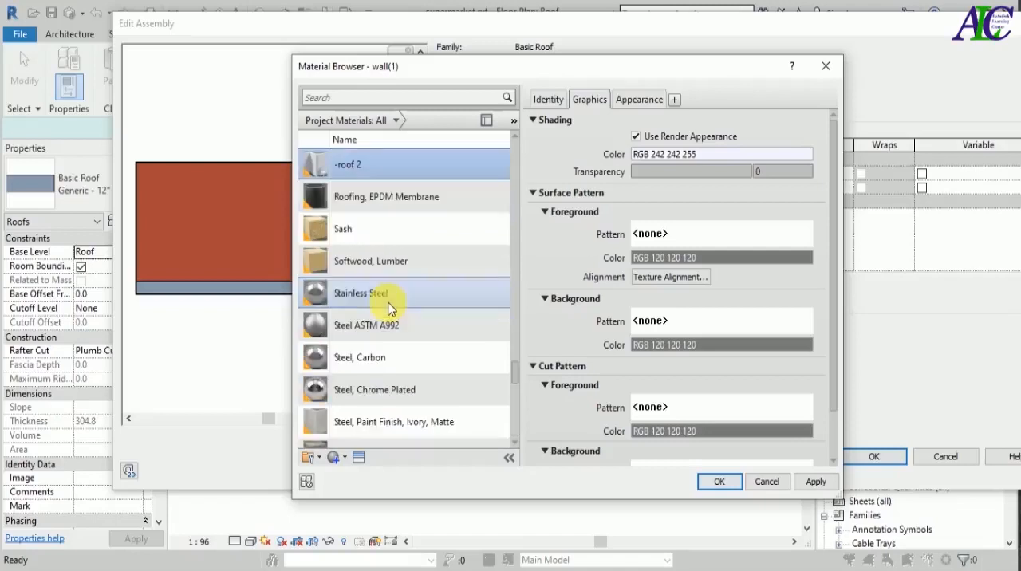
left_click(801, 485)
left_click(733, 484)
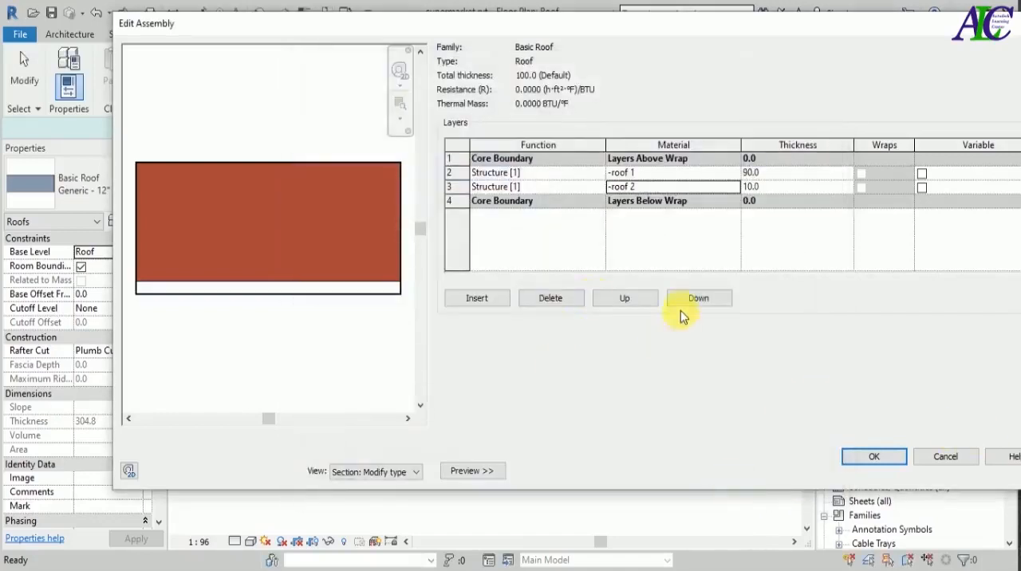
Accept the two-layer assembly and apply the Roof type's properties to the new roof.
left_click(871, 456)
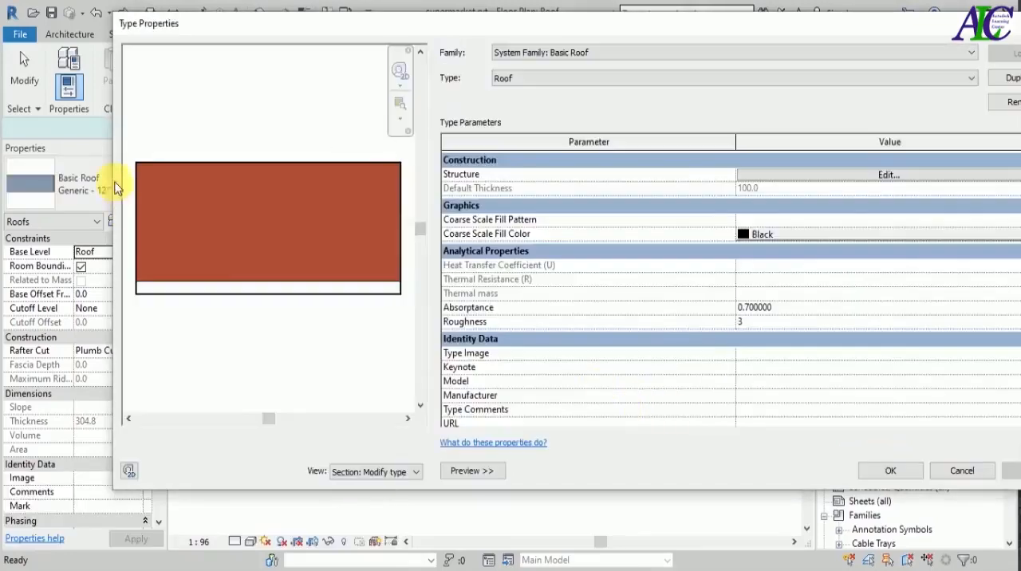
left_click_drag(118, 176, 308, 170)
left_click_drag(470, 32, 252, 31)
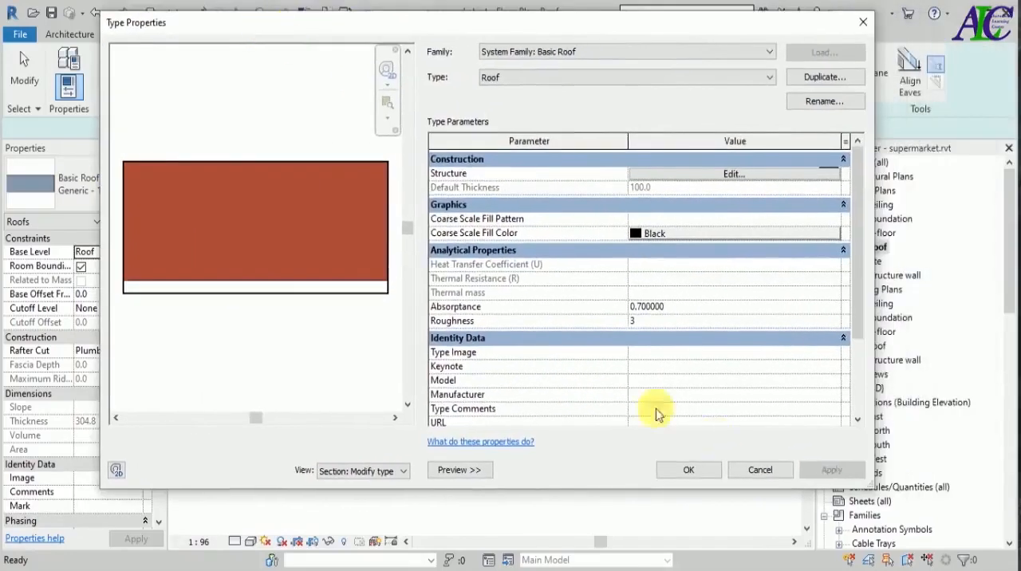
left_click(702, 475)
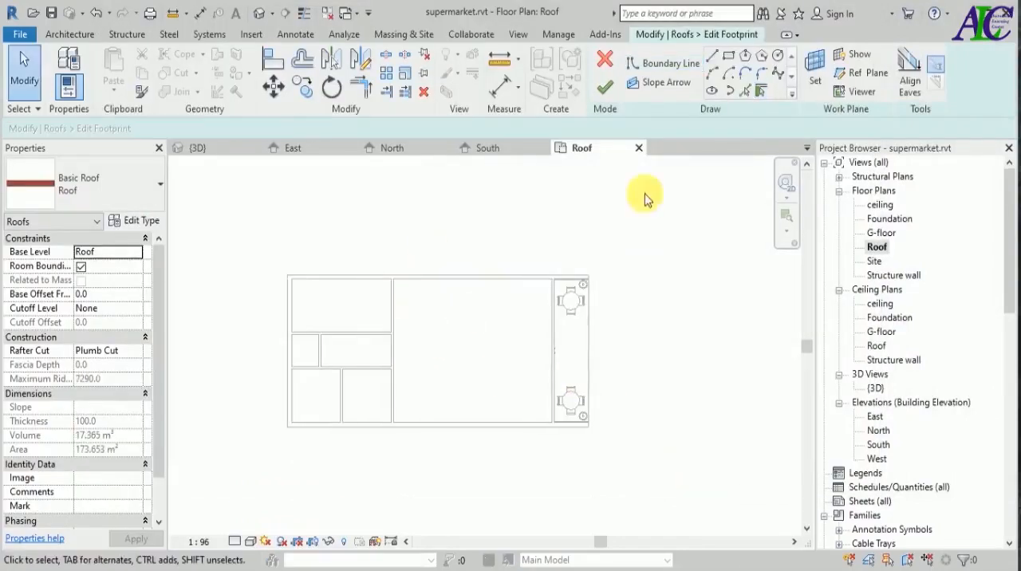
Sketch a slope-defining rectangular roof boundary between opposite outer corners of the exterior walls, with a 700 outward offset.
left_click(728, 55)
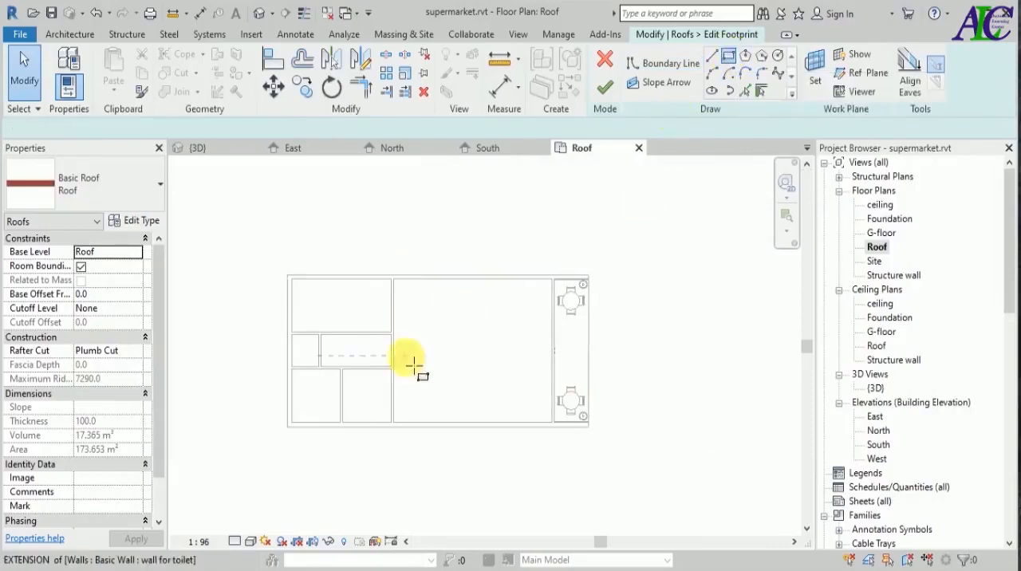
left_click(195, 127)
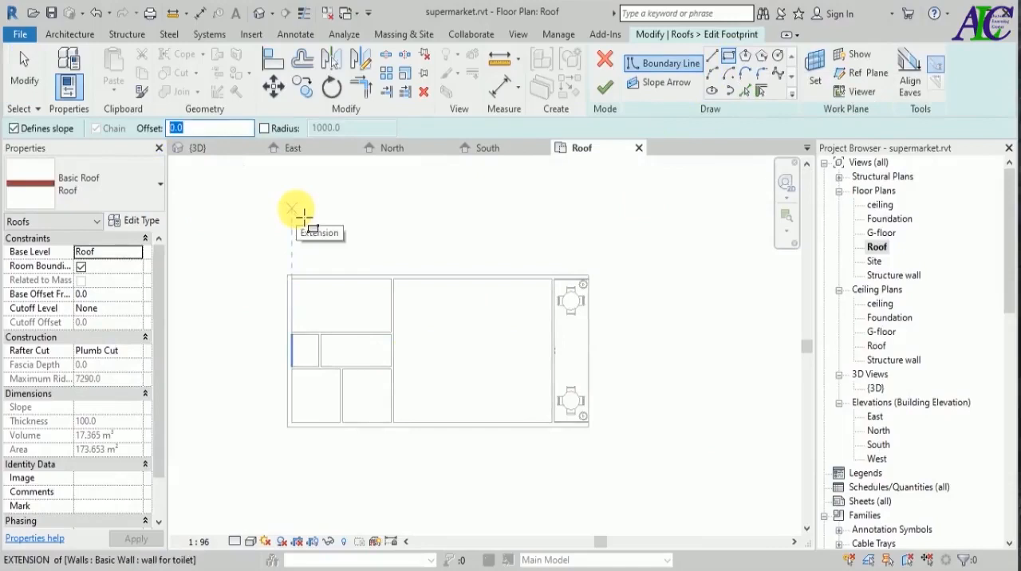
type("70")
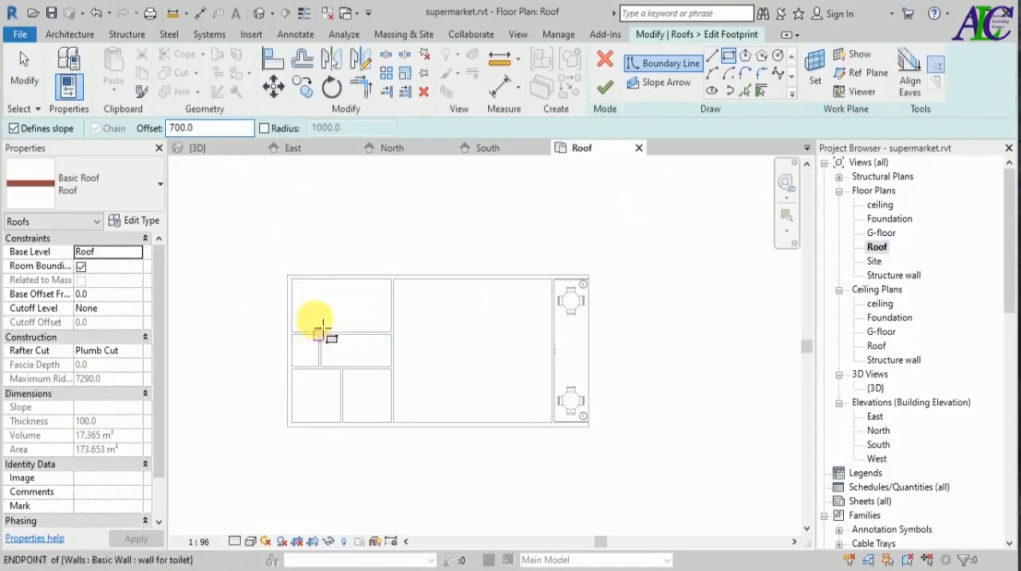
left_click(288, 276)
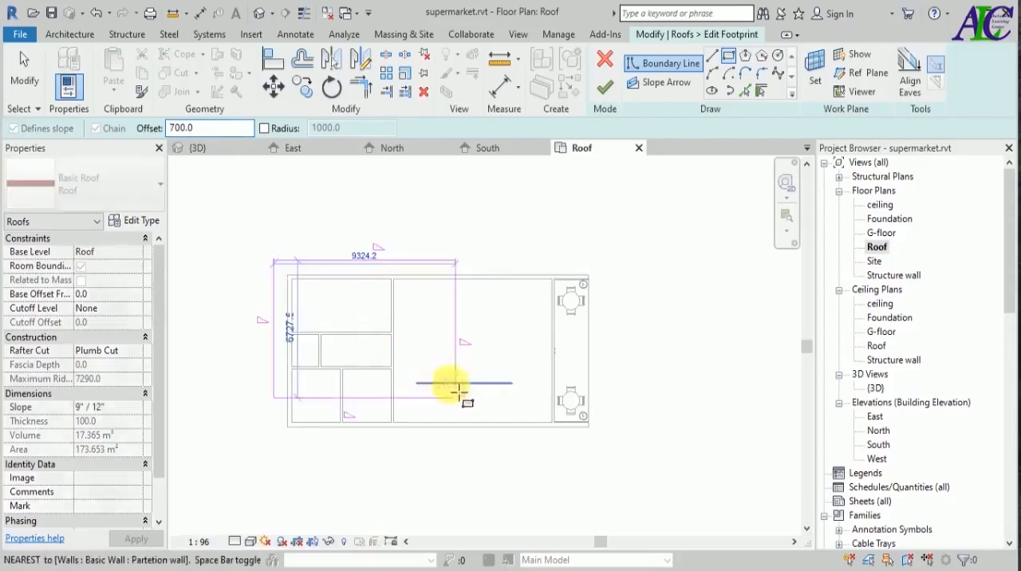
left_click(597, 436)
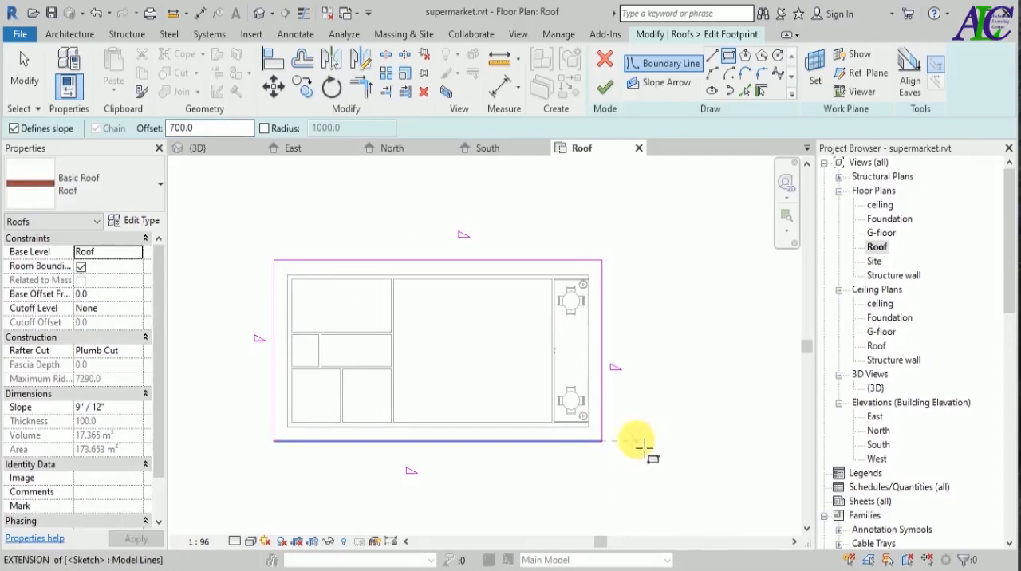
key("Escape")
key("Escape")
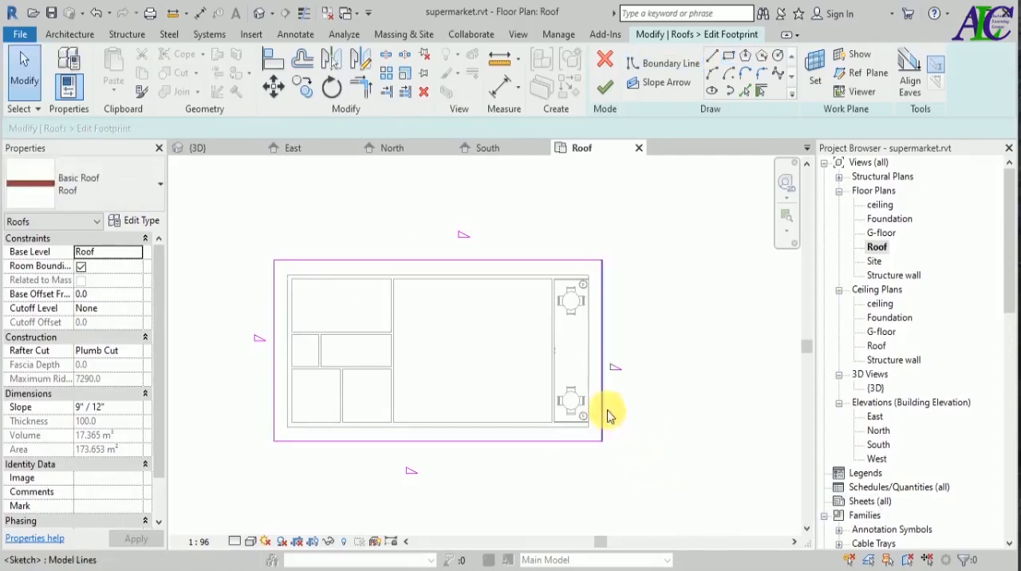
Move the east roof boundary line beside the tables by setting its distance from the storefront wall to 3000.
left_click(602, 411)
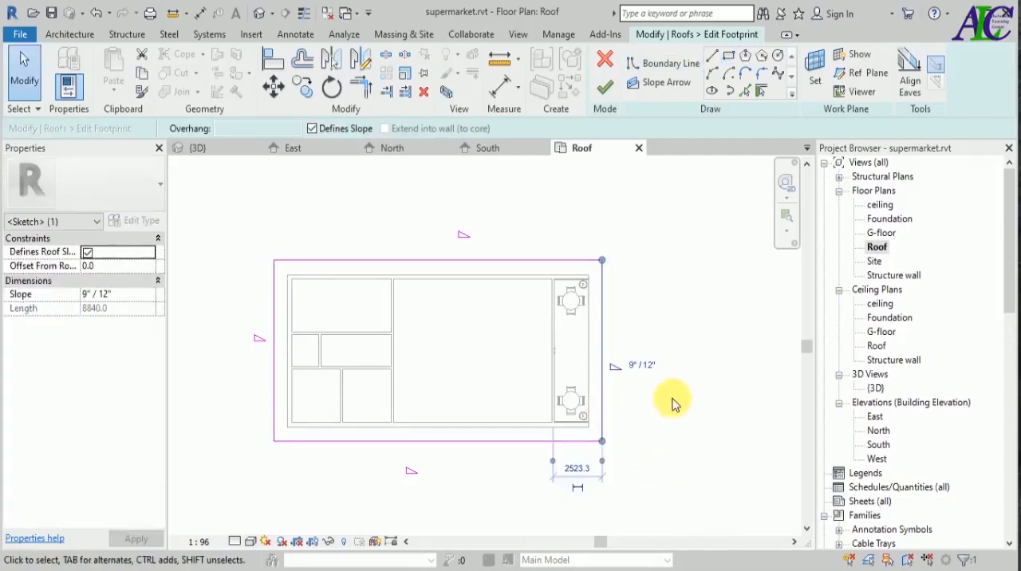
scroll(672, 387, "up", 2)
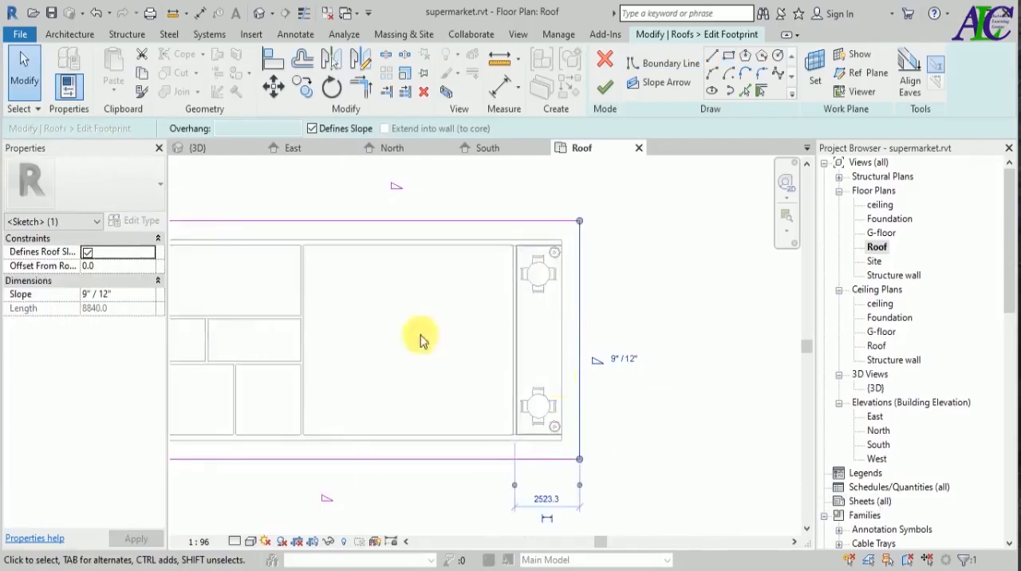
scroll(423, 363, "down", 1)
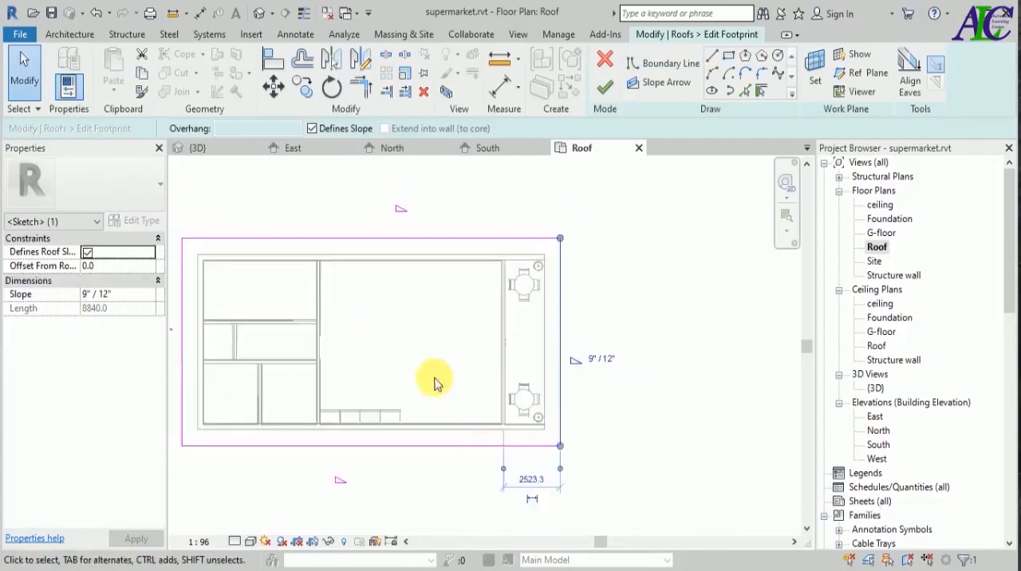
left_click(531, 480)
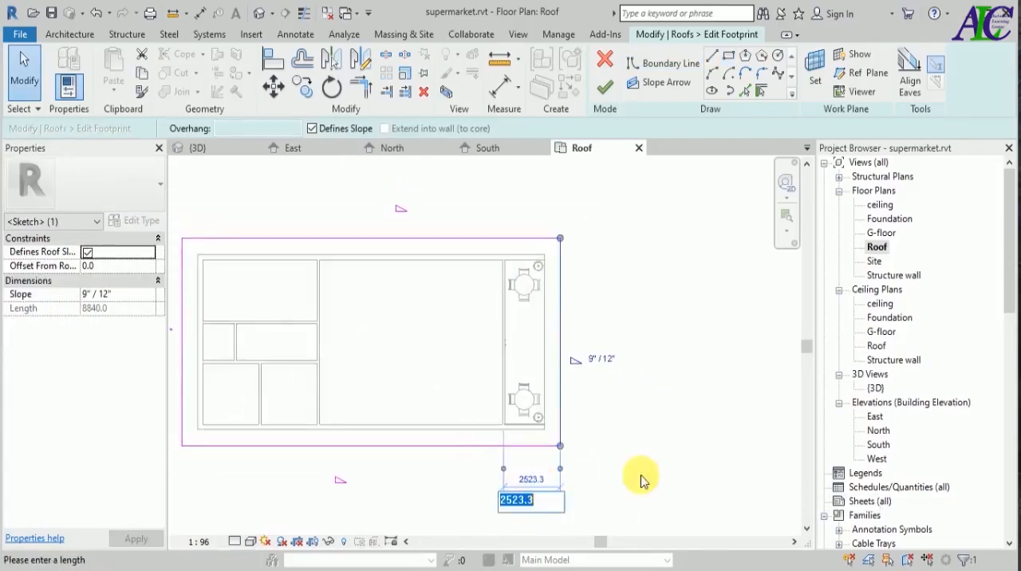
type("3000")
key("Return")
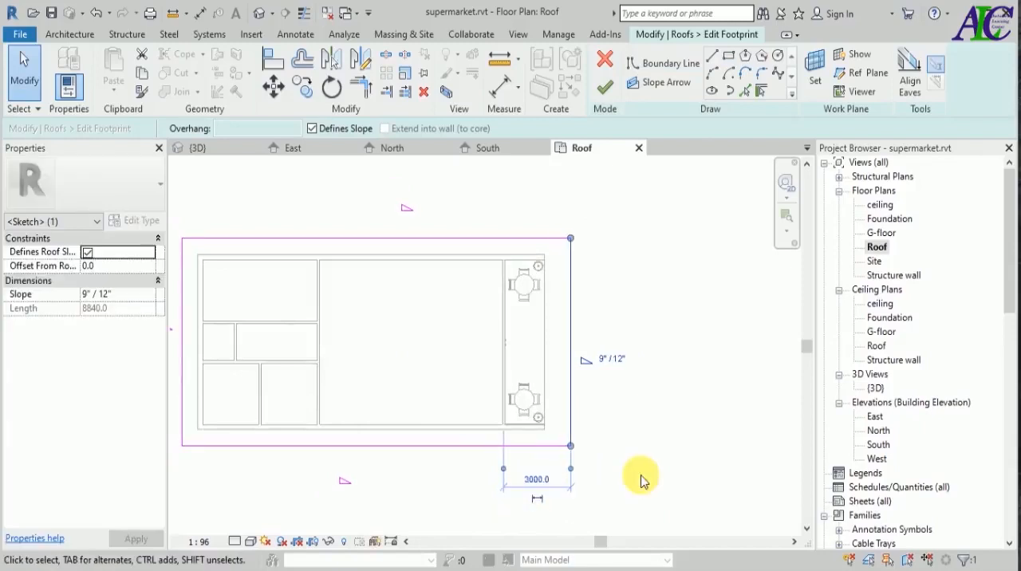
left_click(647, 465)
Remove the slope definition from the east boundary line, finish the roof footprint and show the result in 3D.
left_click_drag(549, 200, 614, 482)
left_click(311, 128)
scroll(638, 359, "down", 3)
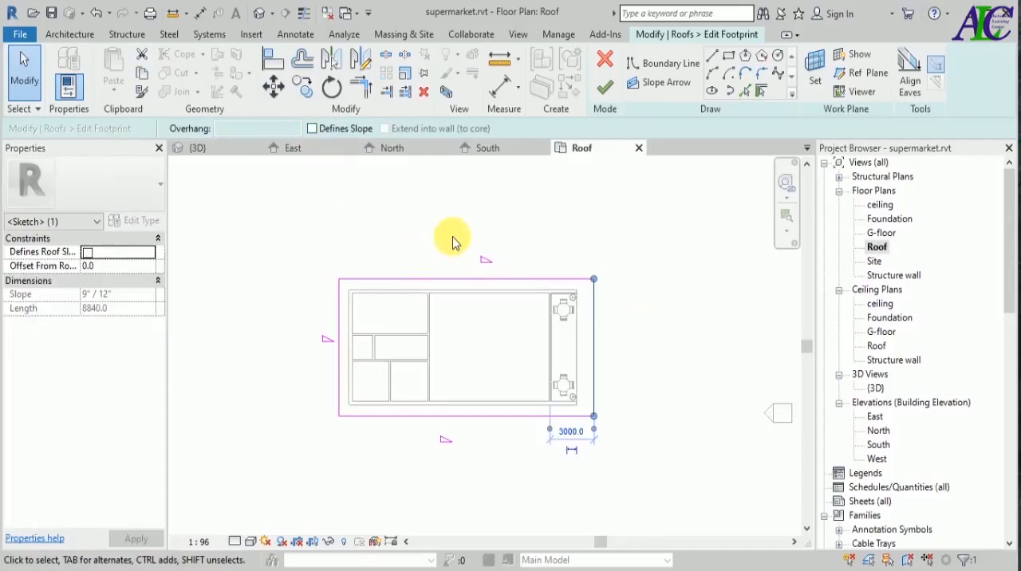
left_click(606, 88)
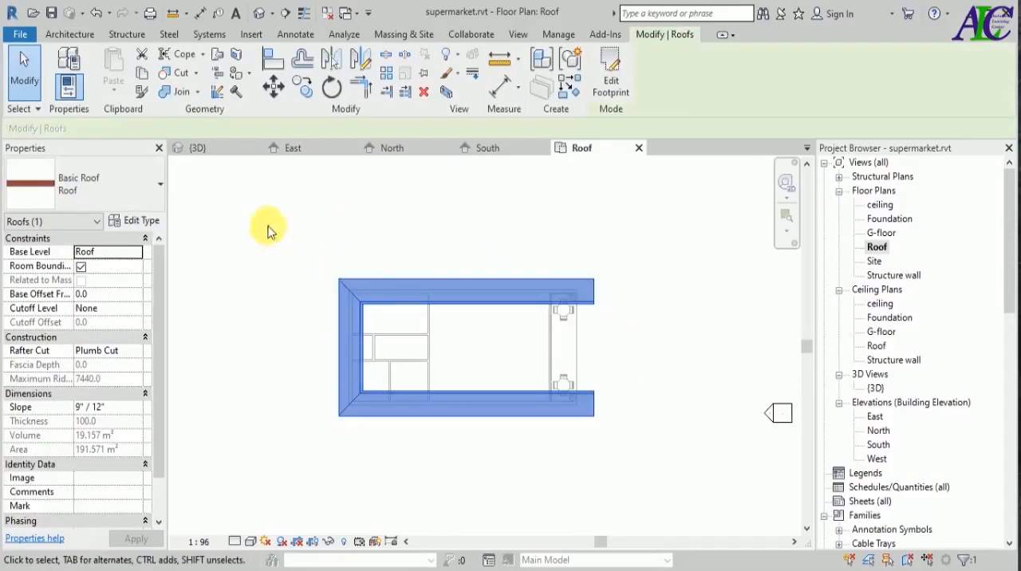
left_click(221, 146)
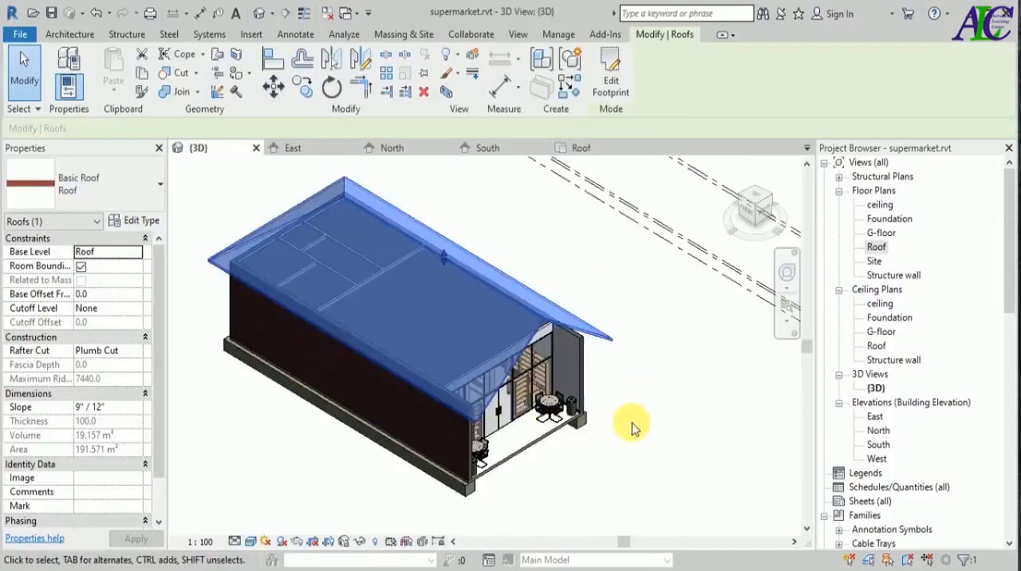
left_click(634, 429)
scroll(633, 429, "down", 1)
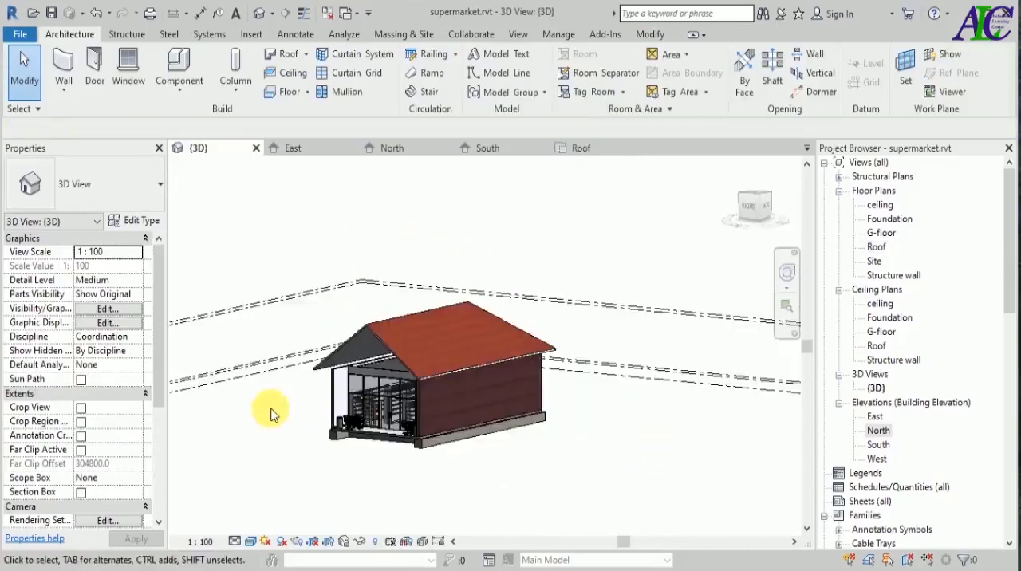
Attach the top of the long south exterior wall to the roof.
scroll(270, 408, "up", 2)
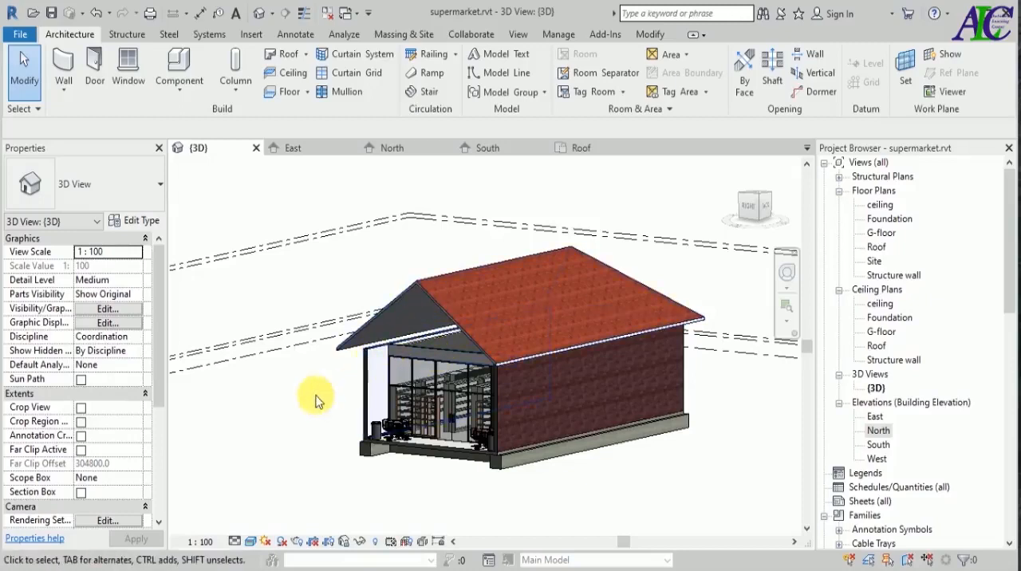
scroll(364, 381, "up", 2)
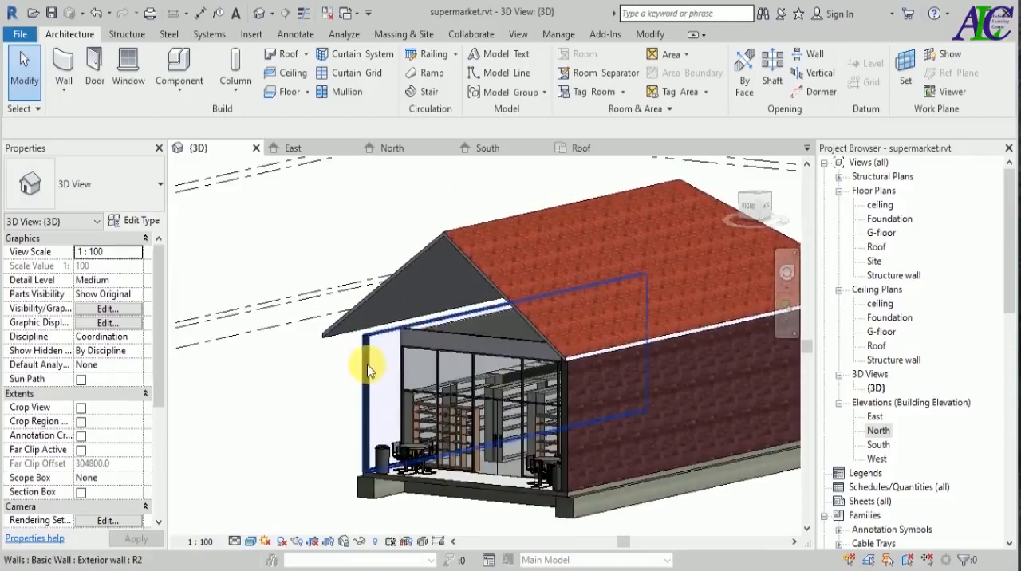
left_click(367, 369)
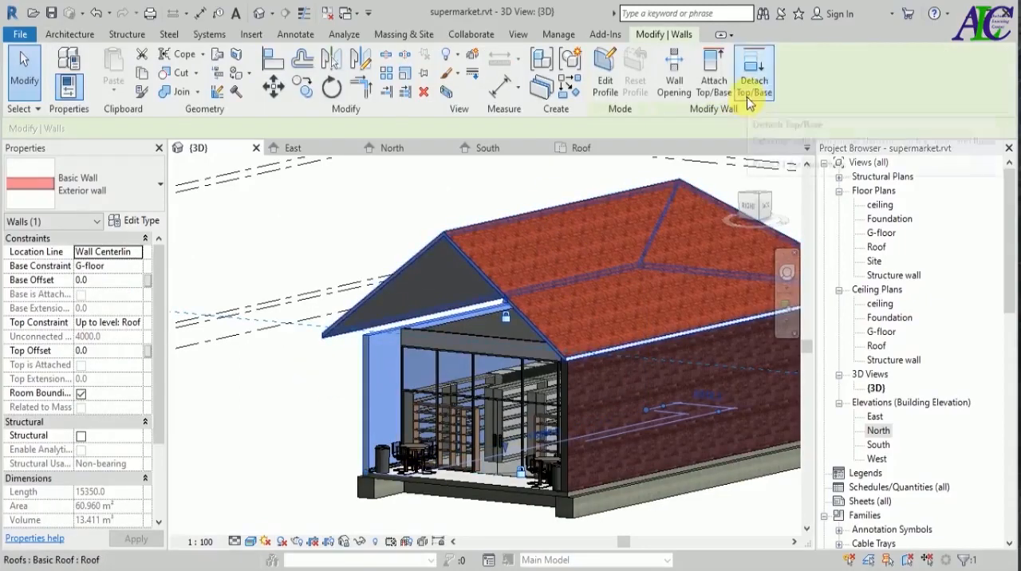
left_click(715, 80)
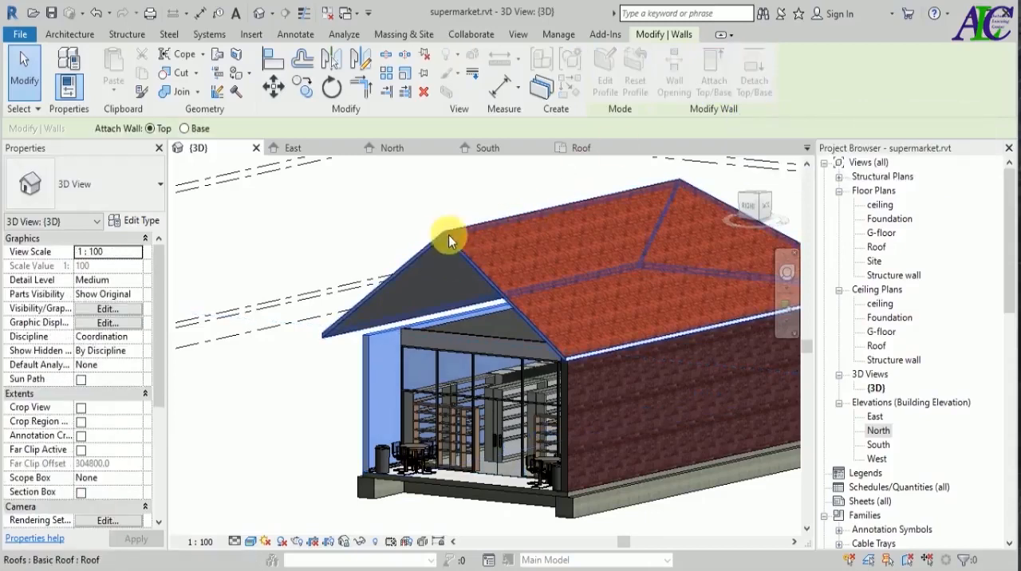
left_click(439, 239)
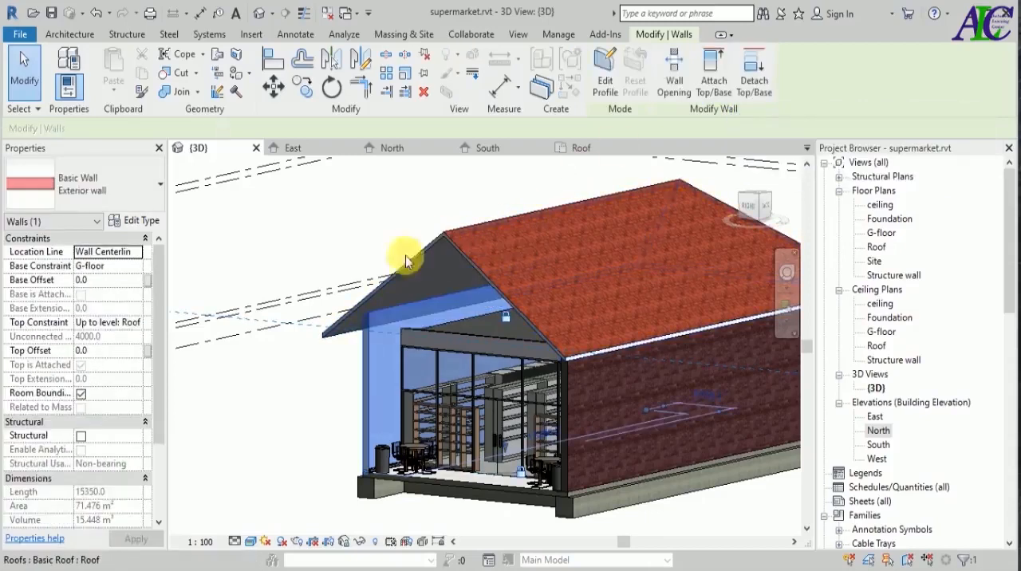
left_click(321, 410)
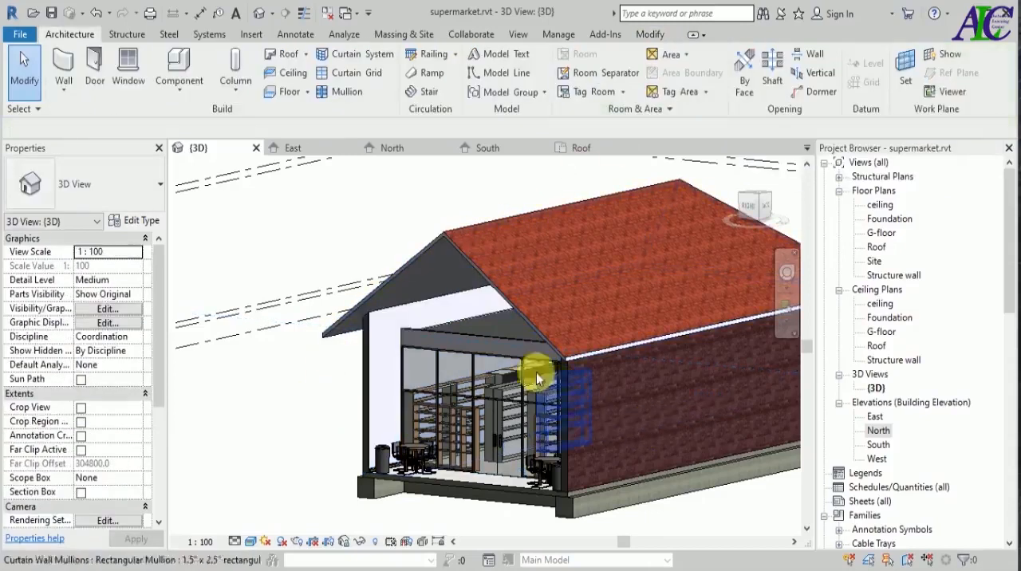
Attach the top of the wall above the glazed storefront to the roof so it fills the gable.
left_click(519, 335)
left_click(714, 74)
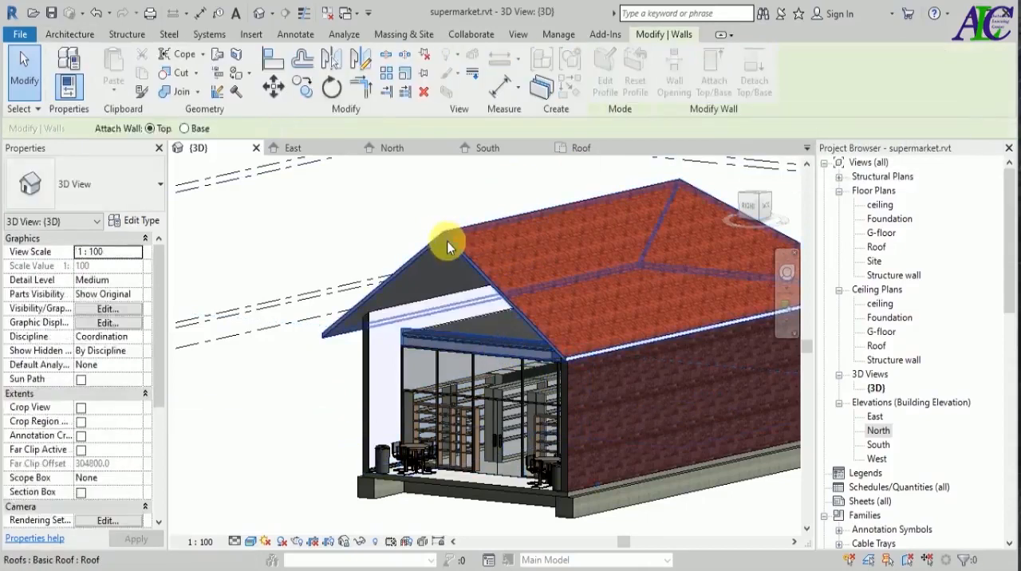
left_click(444, 238)
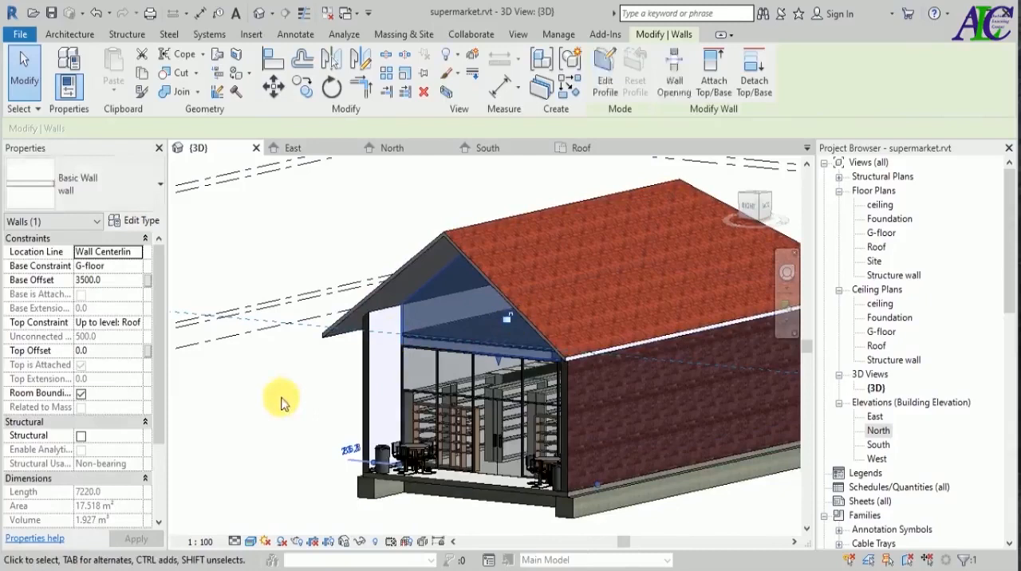
left_click(283, 401)
Attach the top of the short west exterior wall at the rear of the building to the roof.
scroll(474, 455, "down", 3)
middle_click_drag(678, 465, 449, 443, "shift")
scroll(464, 322, "up", 4)
left_click(463, 324)
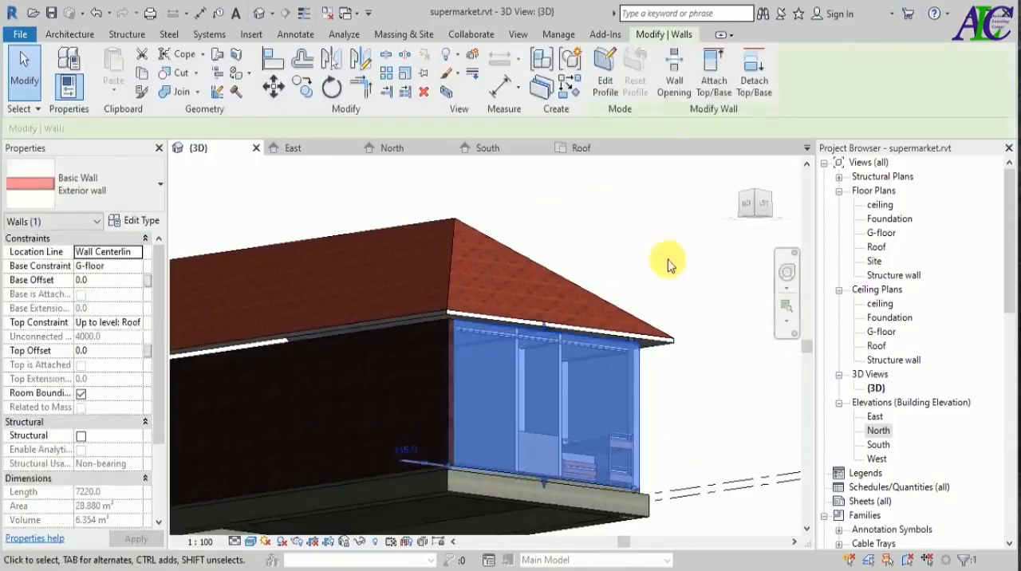
left_click(714, 74)
left_click(485, 239)
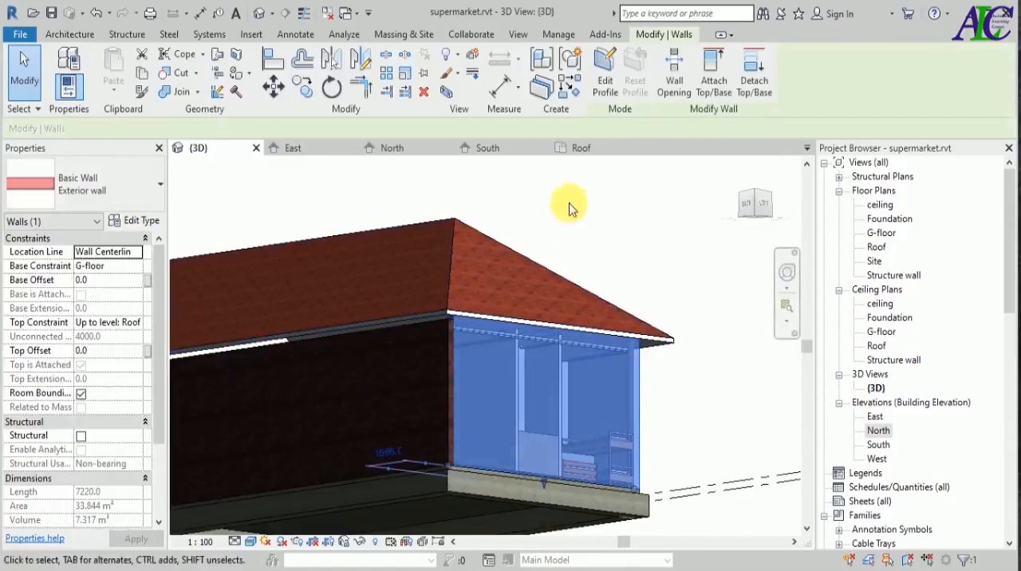
Attach the top of the long north exterior wall to the roof.
left_click(402, 332)
left_click(712, 72)
left_click(451, 232)
key("Escape")
Inspect the roof overhangs, the gable end and the joints between the walls and the roof from several angles.
scroll(670, 334, "down", 5)
middle_click_drag(603, 433, 513, 468, "shift")
scroll(522, 456, "down", 2)
middle_click_drag(431, 470, 547, 471, "shift")
scroll(606, 297, "up", 5)
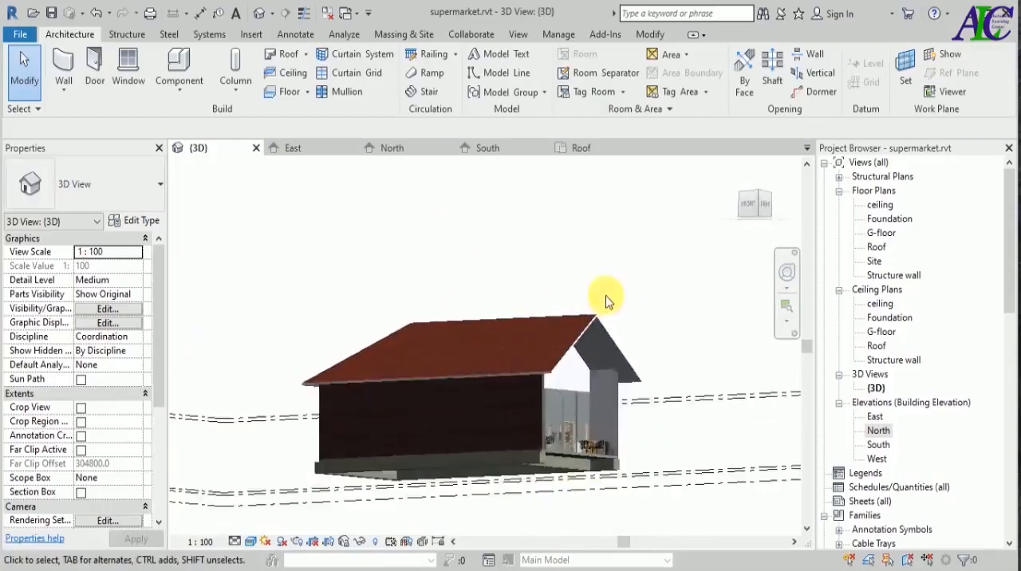
scroll(578, 319, "down", 4)
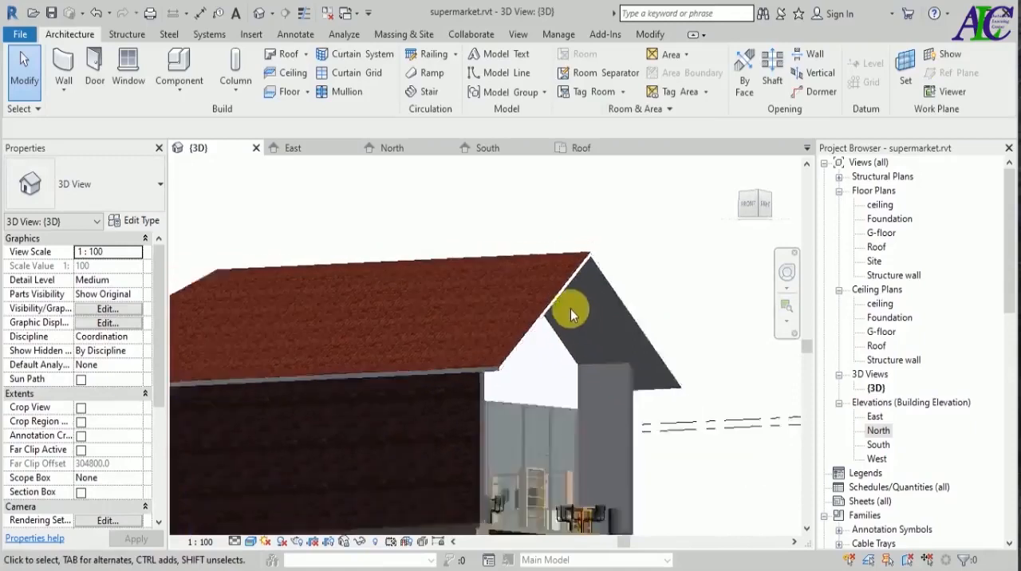
scroll(571, 309, "down", 3)
middle_click_drag(602, 433, 374, 469, "shift")
middle_click_drag(556, 449, 563, 500, "shift")
scroll(456, 362, "up", 5)
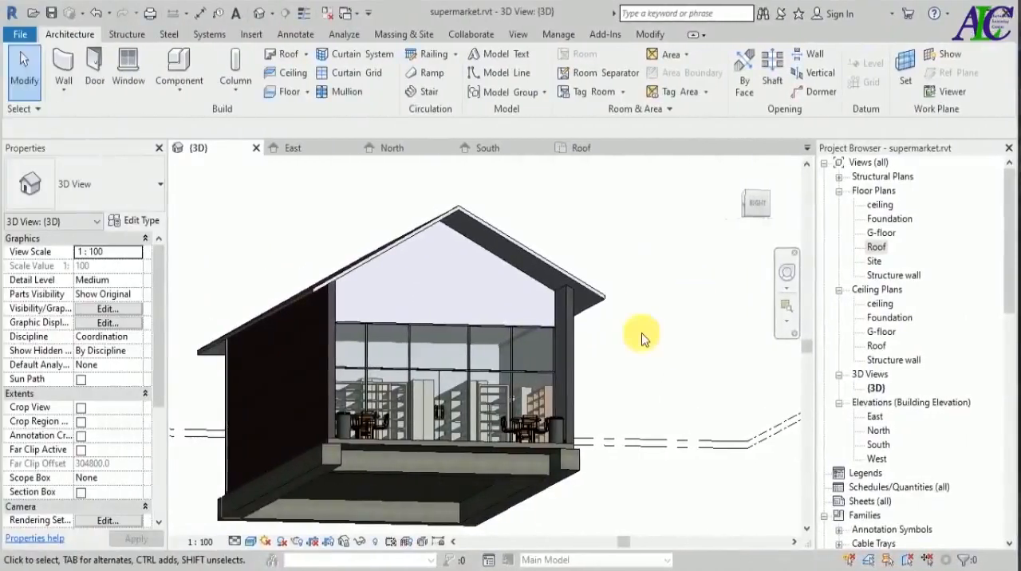
scroll(576, 311, "up", 3)
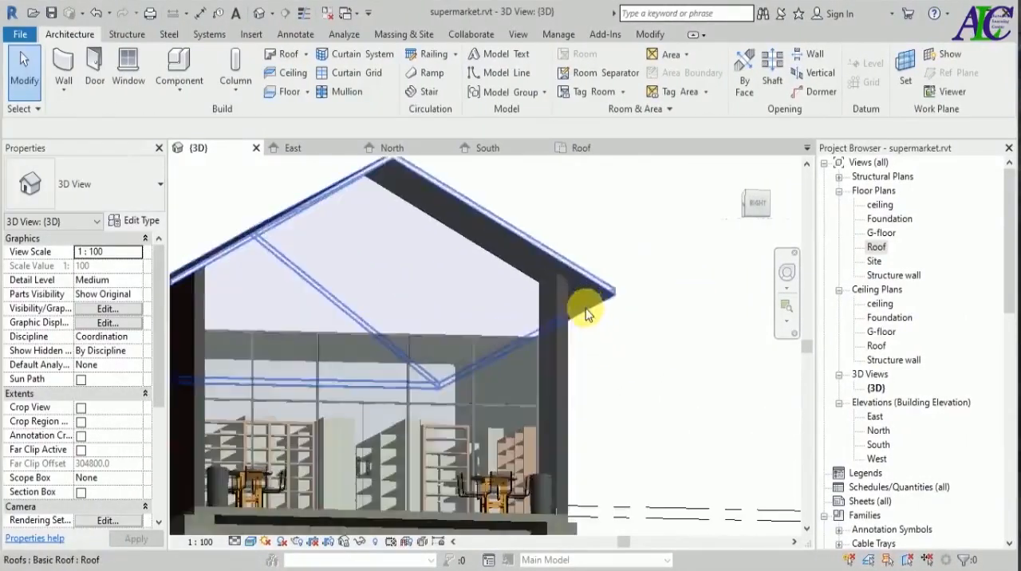
scroll(638, 343, "down", 4)
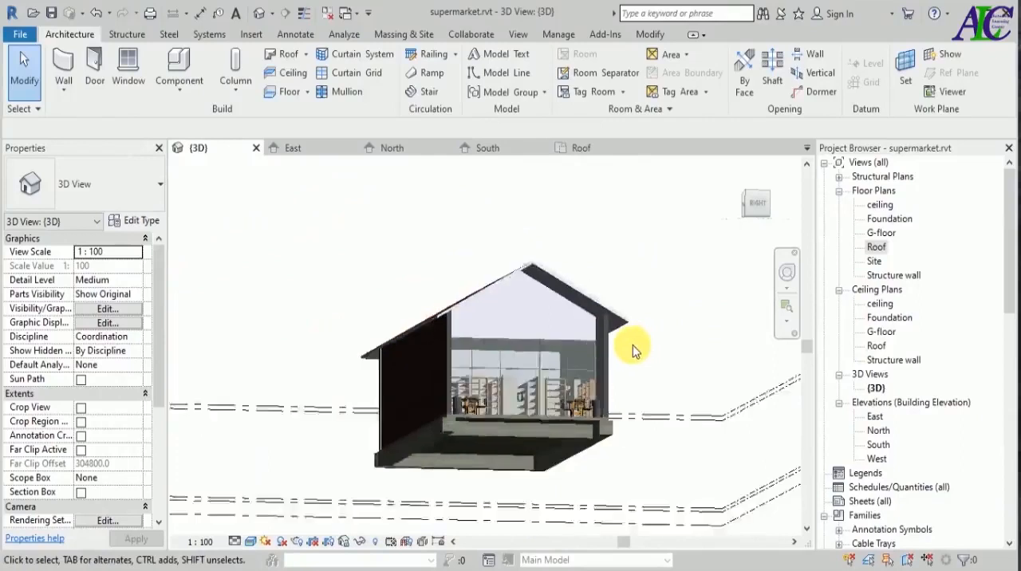
Start a Roof Soffit in the Roof floor plan and duplicate the Generic - 4" type as sofit.
double_click(877, 247)
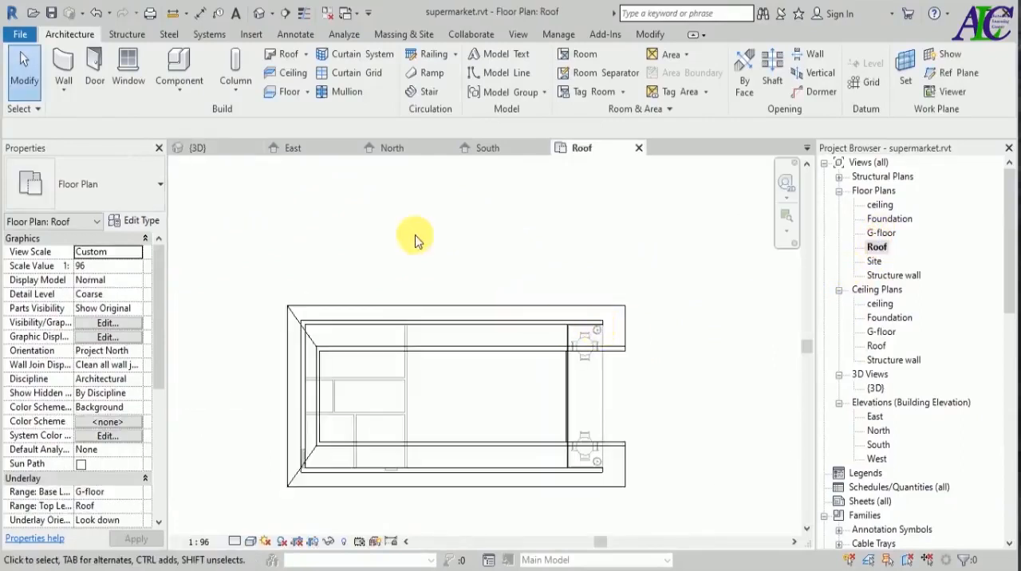
left_click(305, 53)
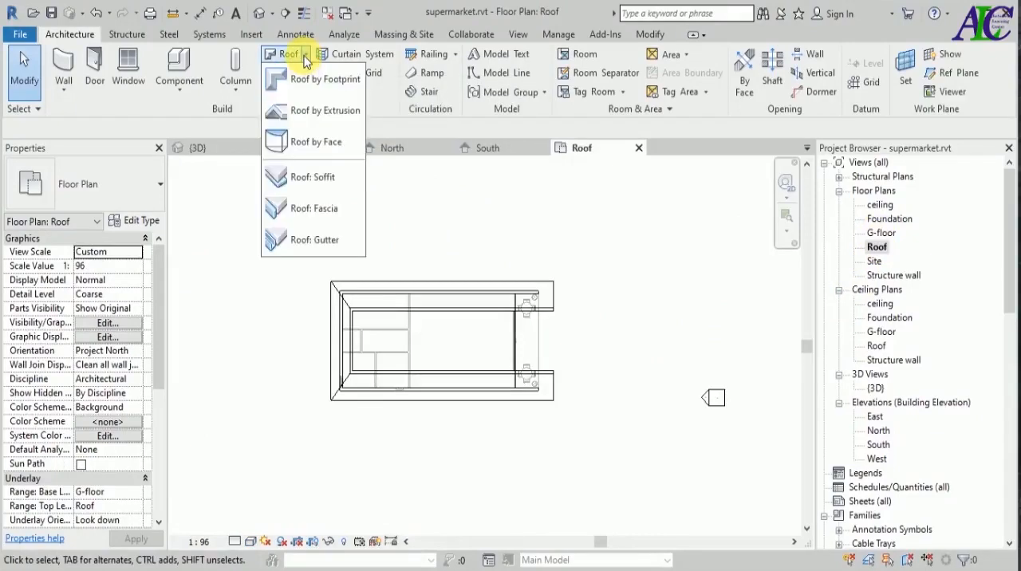
left_click(323, 178)
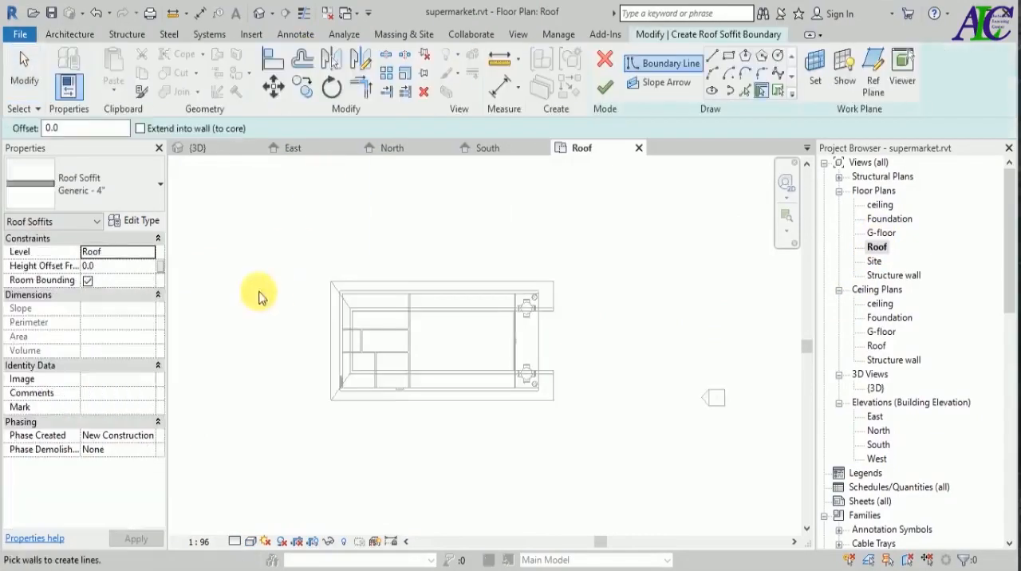
left_click(141, 223)
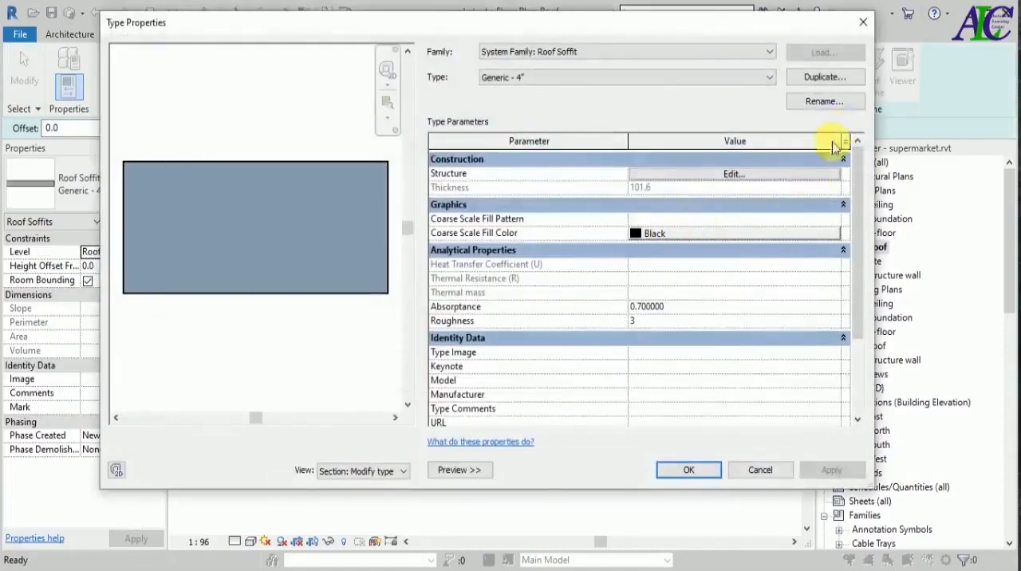
left_click(822, 77)
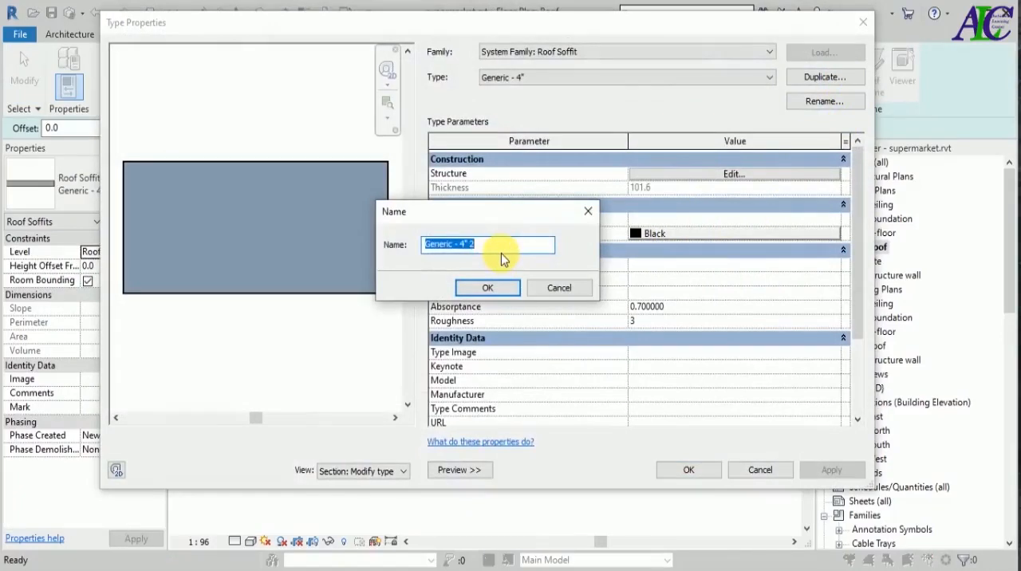
type("soo")
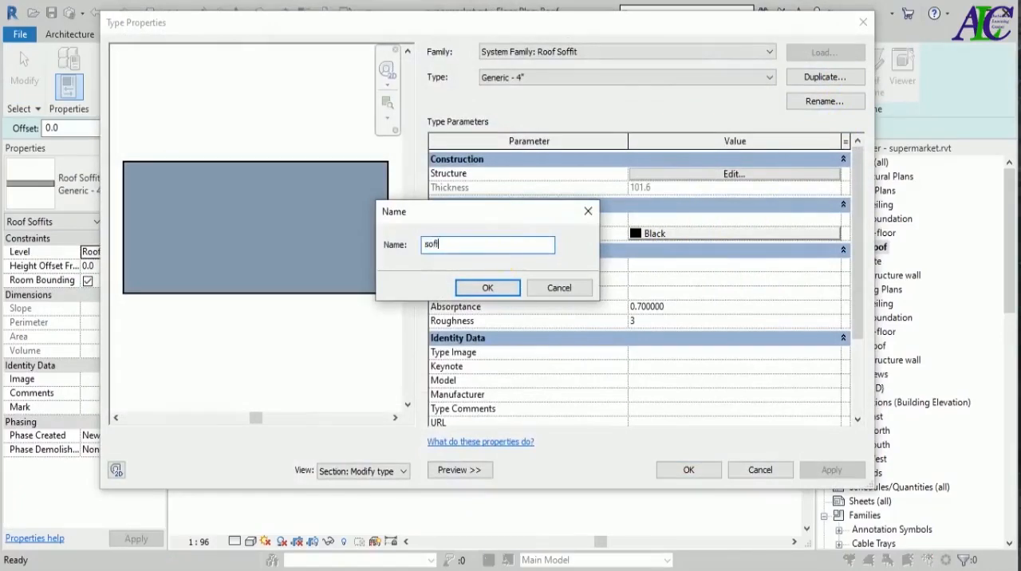
left_click(483, 289)
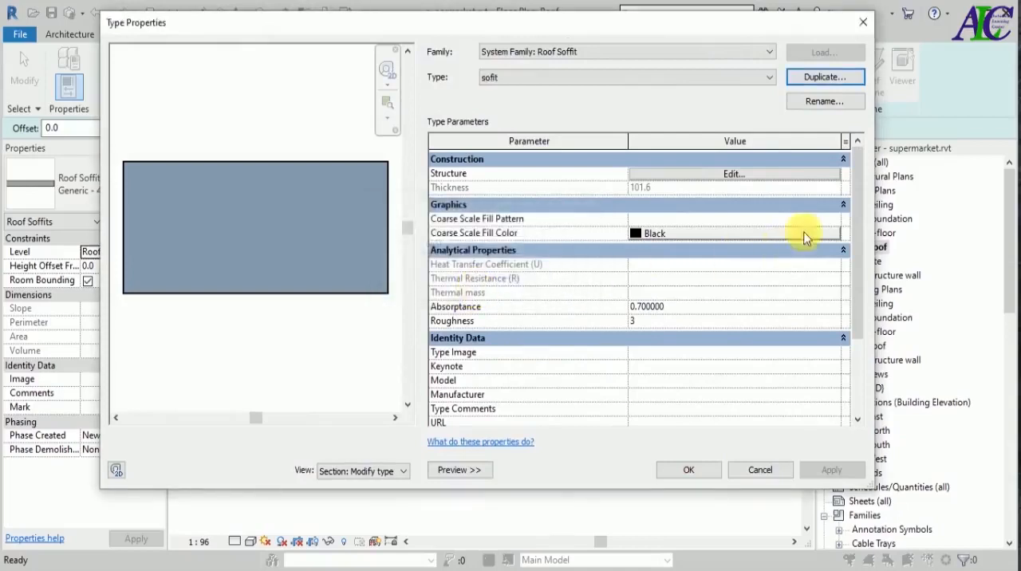
Set the sofit type's structure layer thickness to 50 and create a new material named sofit for that layer.
left_click(780, 182)
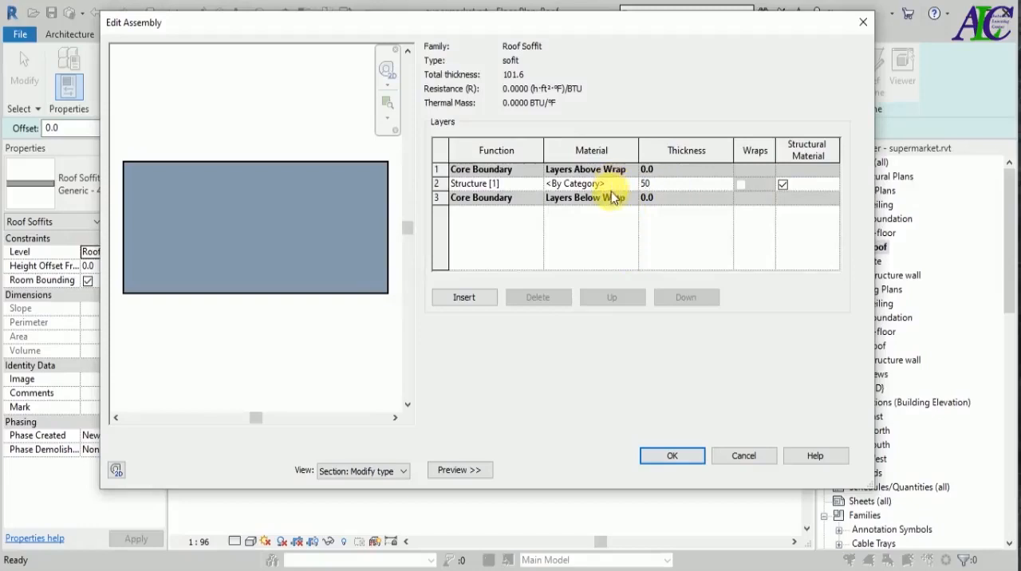
left_click(620, 184)
left_click(630, 184)
left_click(344, 458)
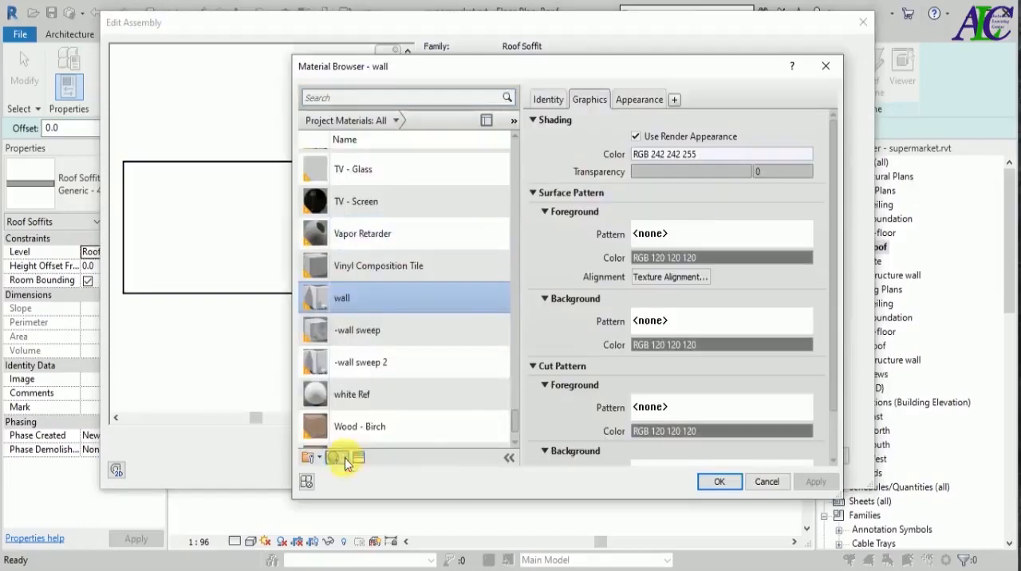
left_click(363, 477)
type("sofit")
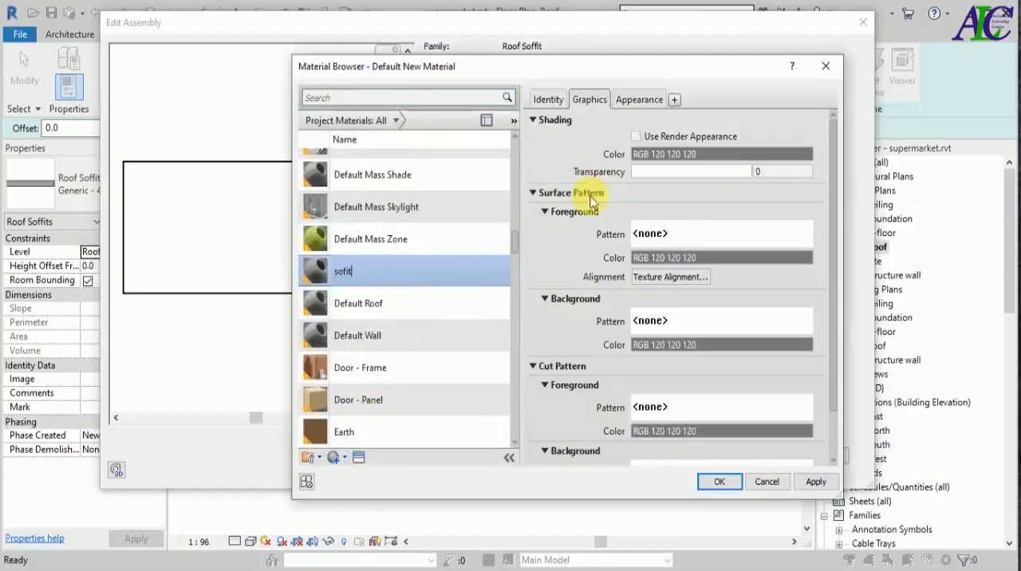
key("Return")
Replace the sofit material's appearance with a cool white wall paint asset and confirm the material, structure and type settings.
left_click(805, 121)
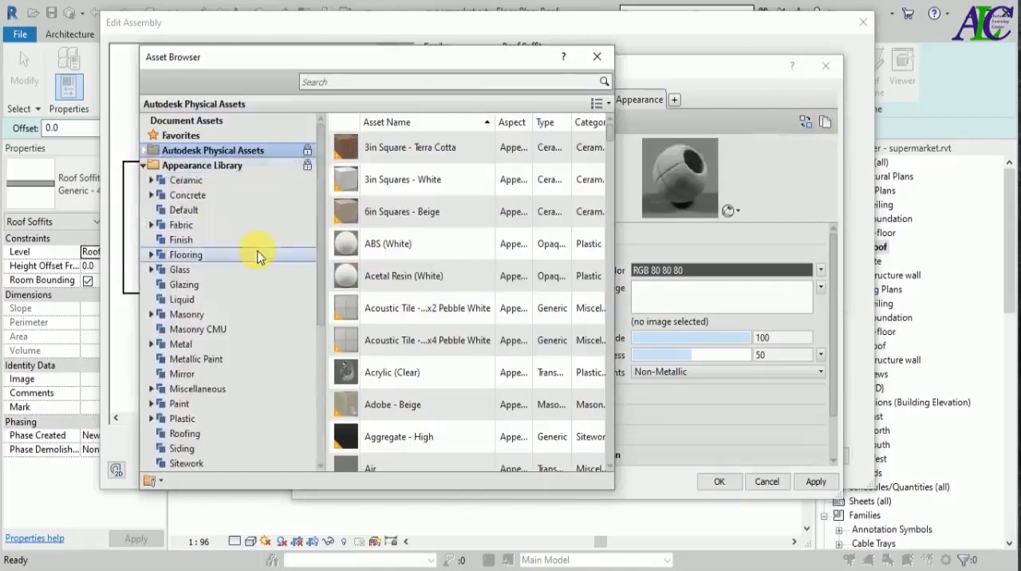
left_click(444, 83)
type("cool white")
left_click(526, 168)
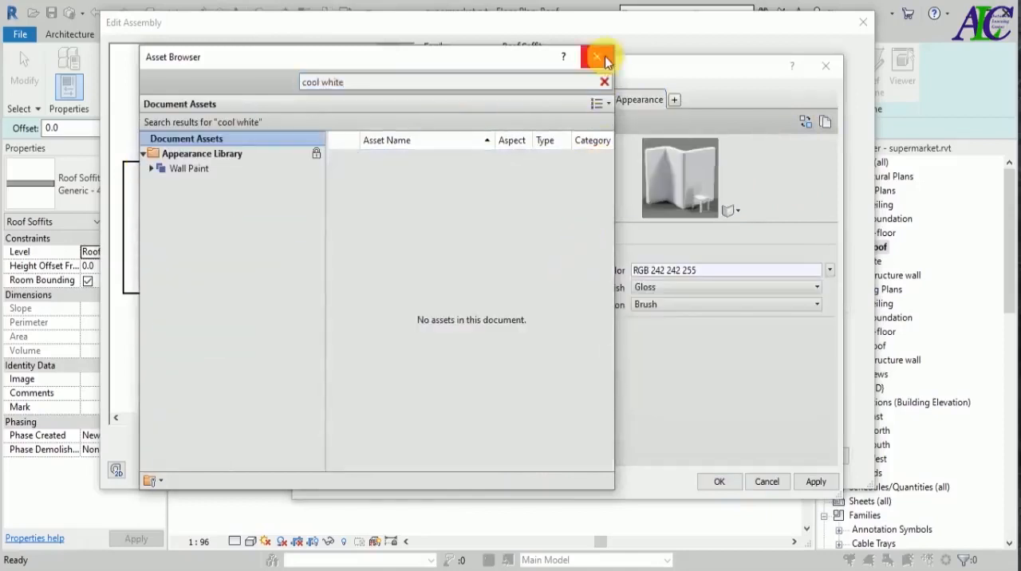
left_click(603, 60)
left_click(718, 481)
left_click(671, 457)
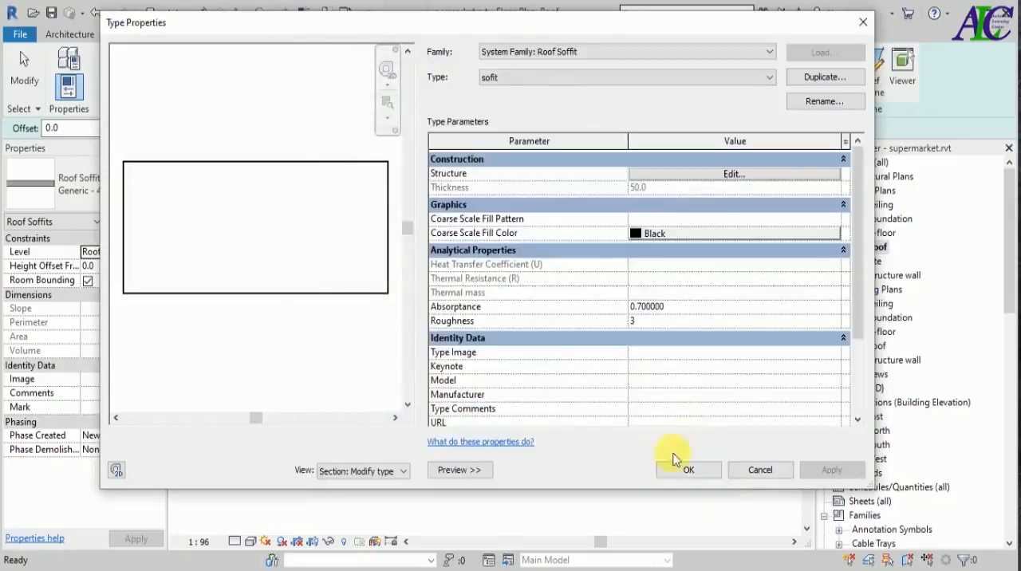
left_click(687, 469)
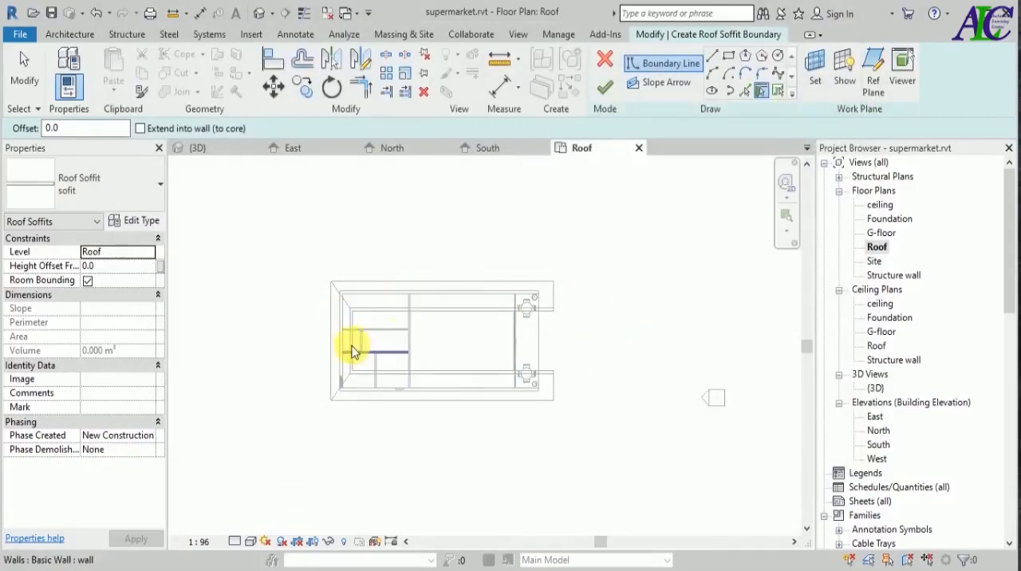
Pick the roof's north, west and south outer edges and the outer faces of the four building sides as soffit boundary lines.
scroll(354, 352, "up", 2)
scroll(354, 352, "up", 1)
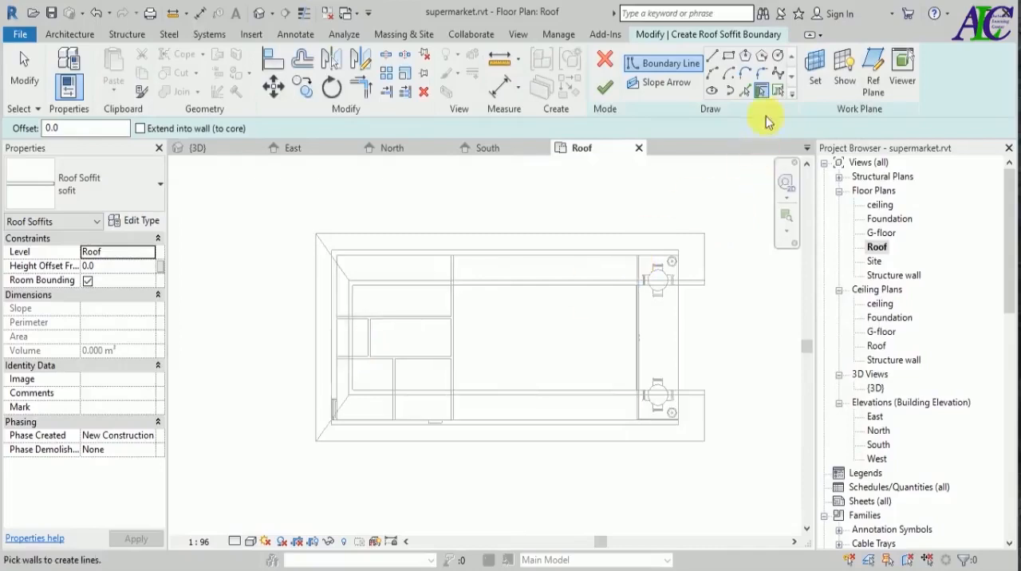
left_click(743, 92)
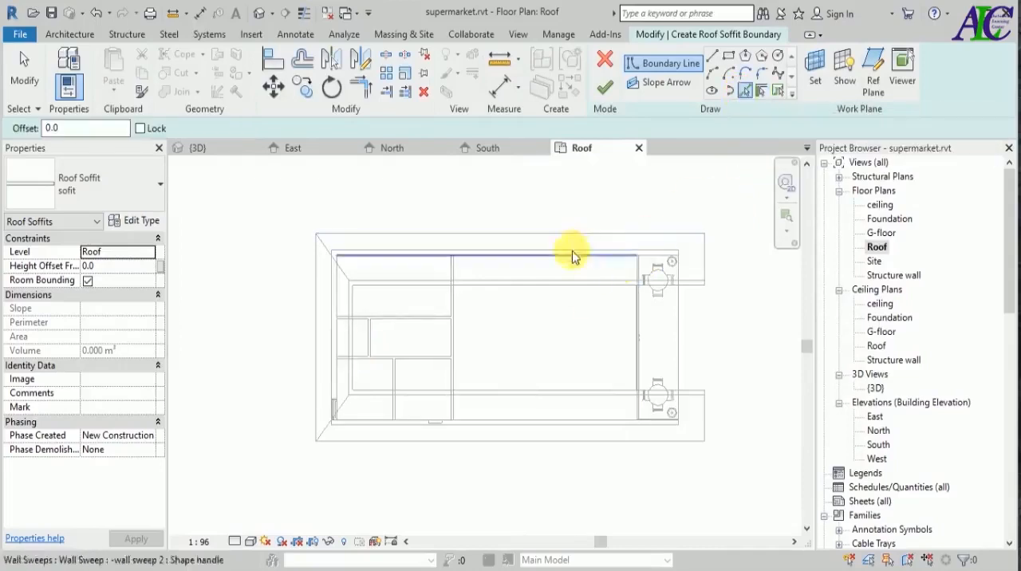
left_click(316, 312)
left_click(360, 442)
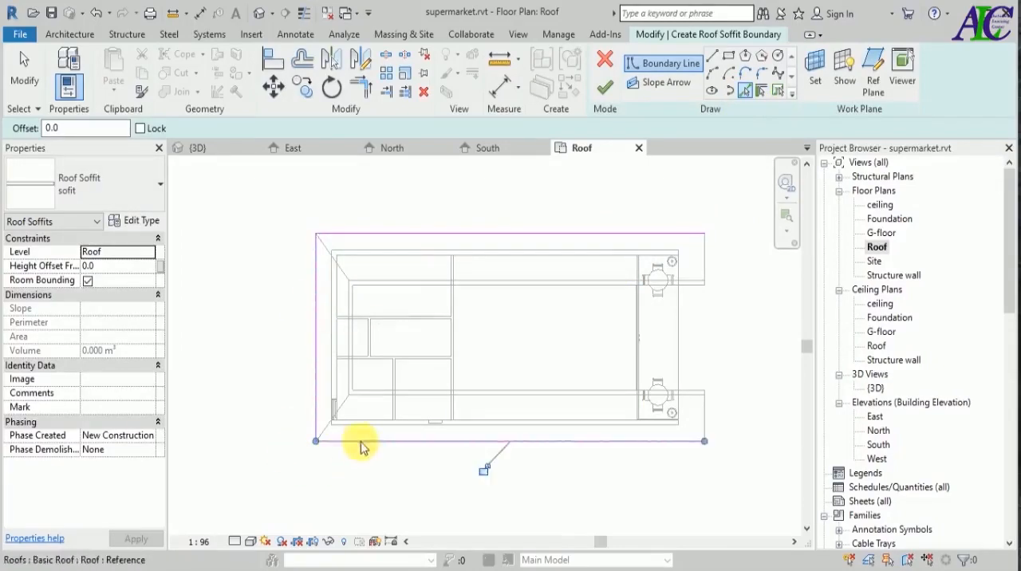
scroll(635, 427, "up", 2)
left_click(598, 424)
scroll(576, 447, "down", 1)
left_click(675, 344)
left_click(567, 199)
scroll(544, 254, "down", 2)
scroll(295, 299, "up", 2)
left_click(296, 293)
scroll(317, 305, "down", 3)
Split the inner east boundary line, trim its halves to the outer north and south lines, and finish the U-shaped soffit.
key("s")
key("l")
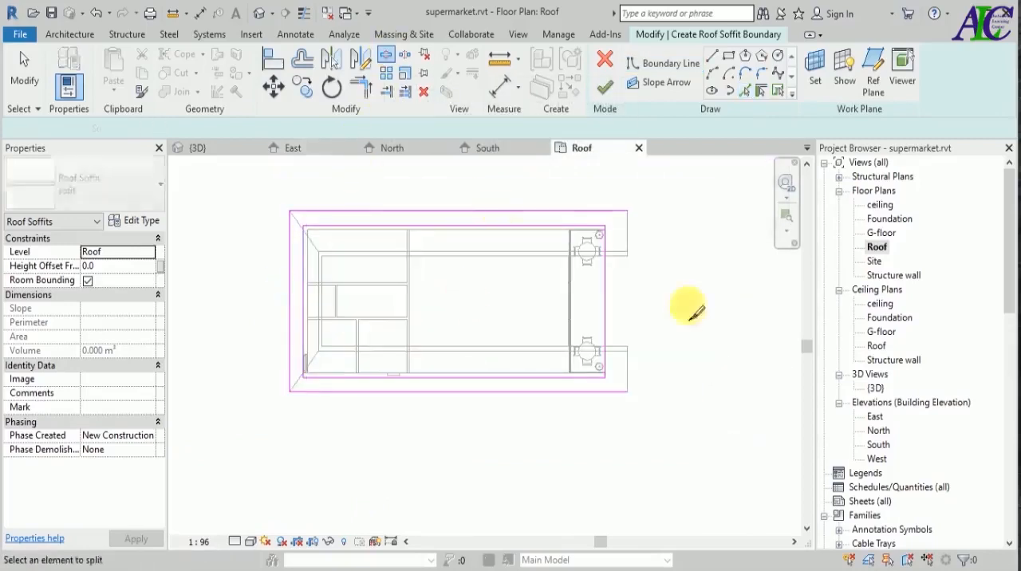
left_click(606, 308)
left_click(359, 87)
scroll(582, 376, "up", 3)
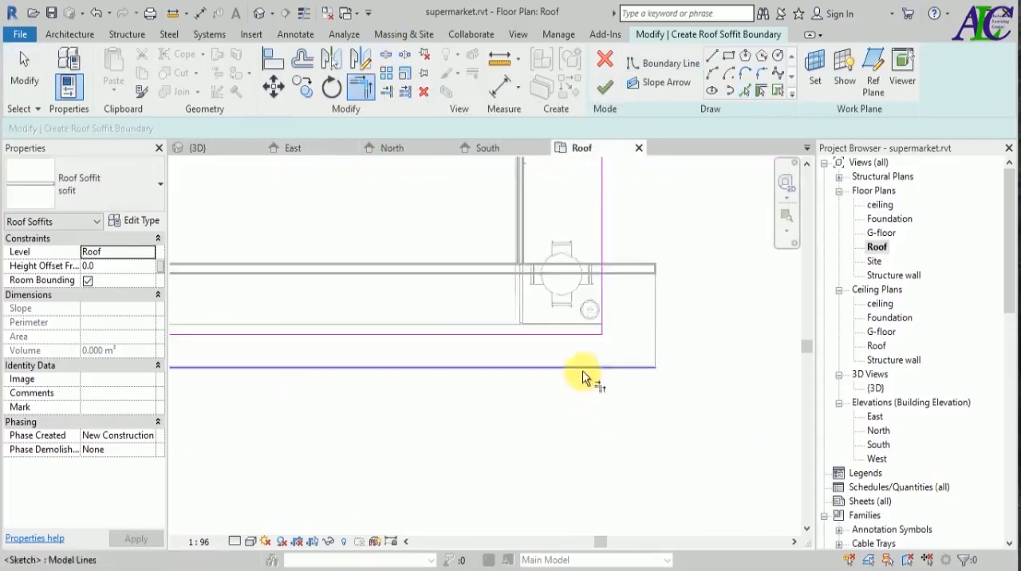
scroll(602, 419, "down", 1)
scroll(594, 335, "down", 3)
scroll(620, 283, "up", 3)
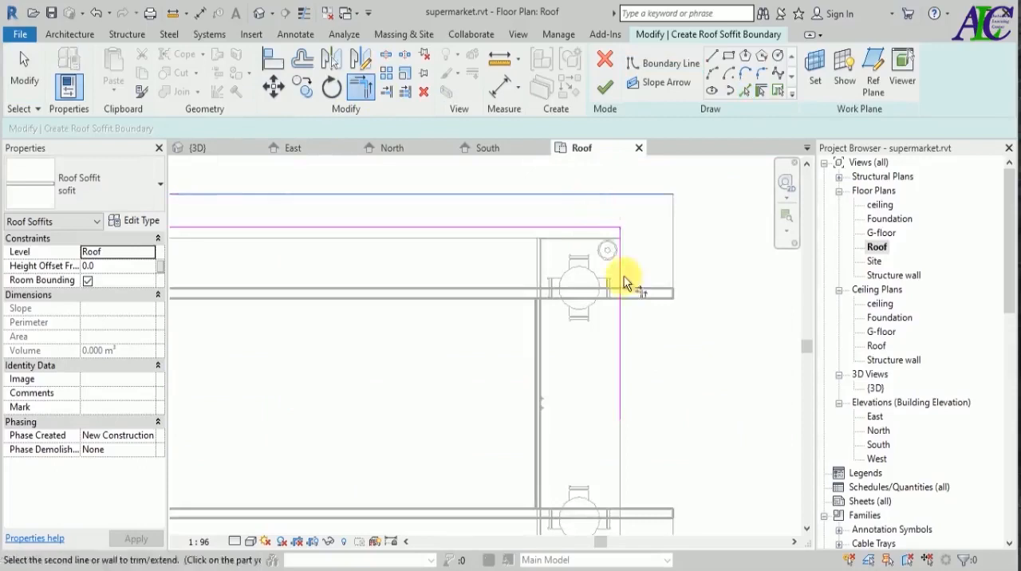
scroll(692, 367, "down", 3)
key("Escape")
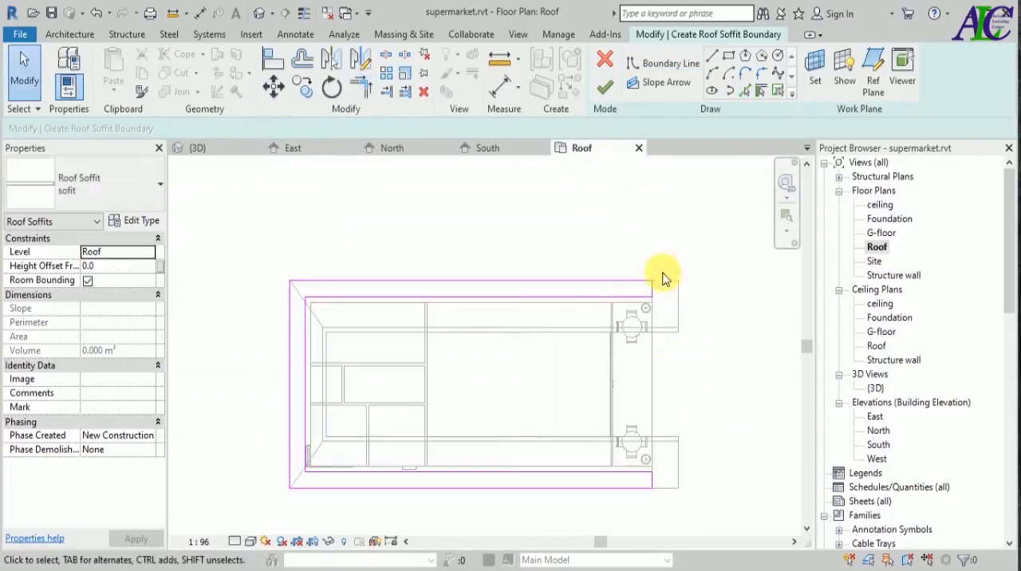
left_click(605, 86)
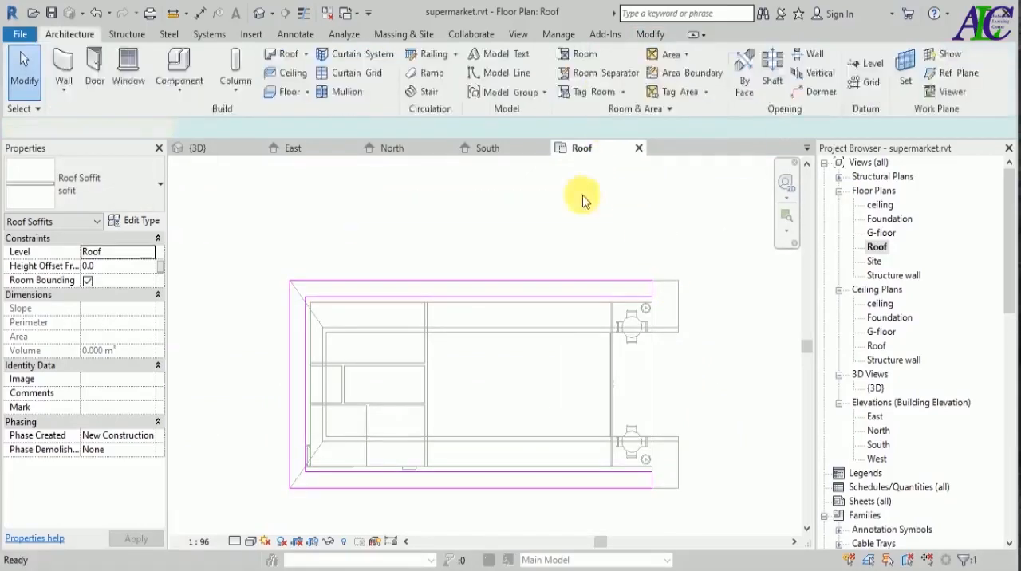
Examine the soffit beneath the roof overhangs in 3D, especially the eave corner at the open gable end.
left_click(227, 151)
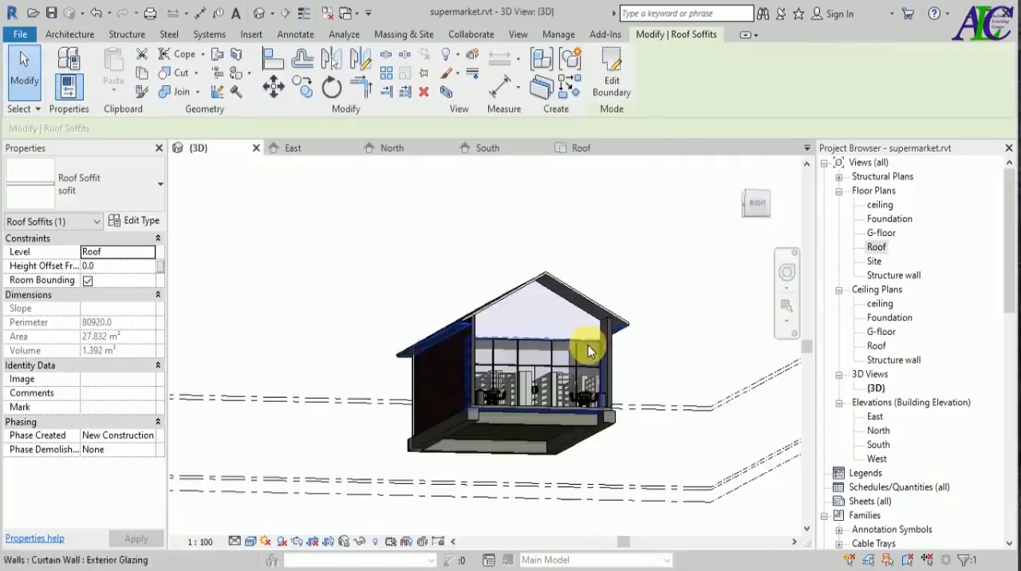
scroll(669, 326, "up", 5)
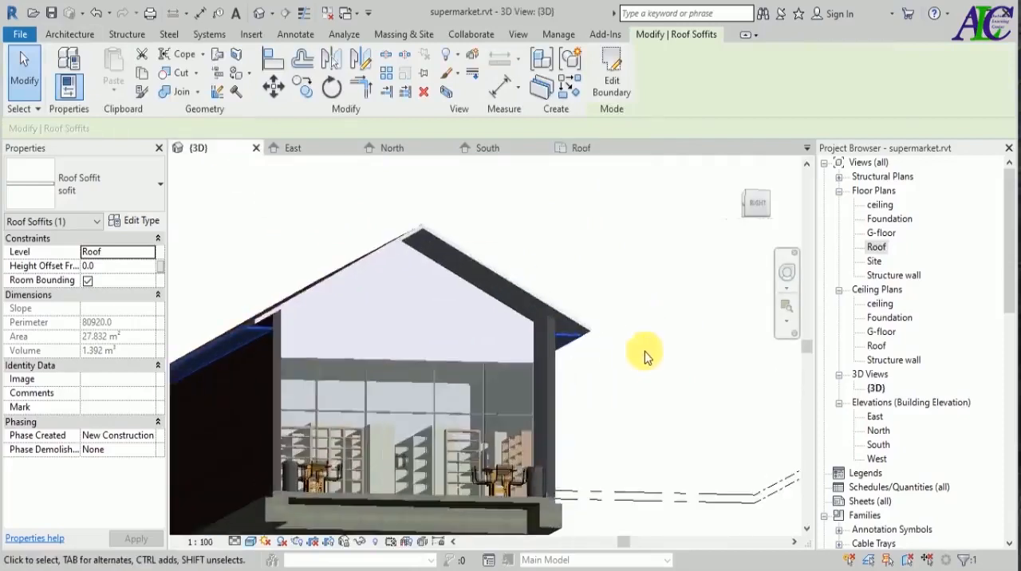
key("Escape")
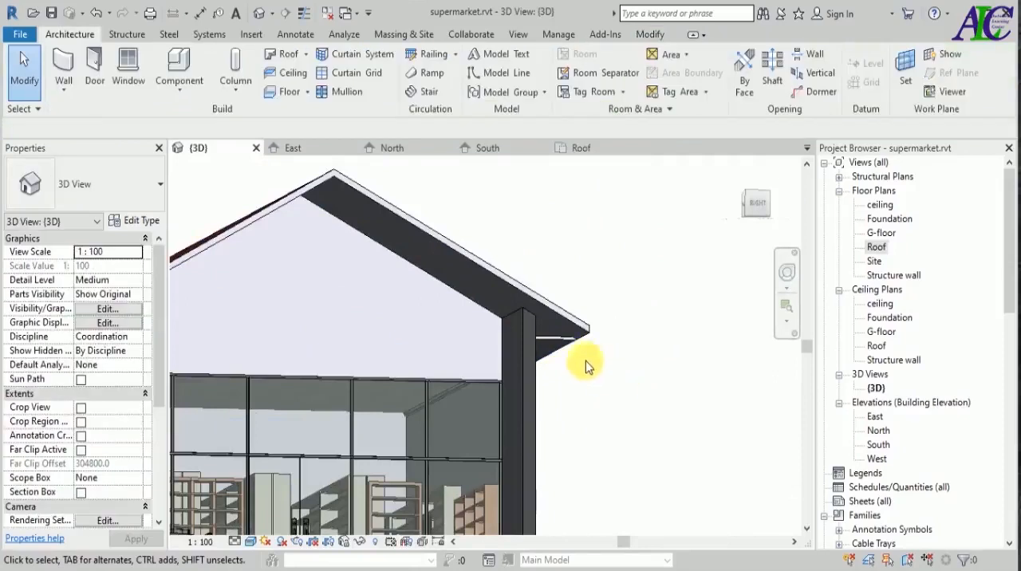
scroll(583, 359, "up", 5)
scroll(594, 354, "down", 5)
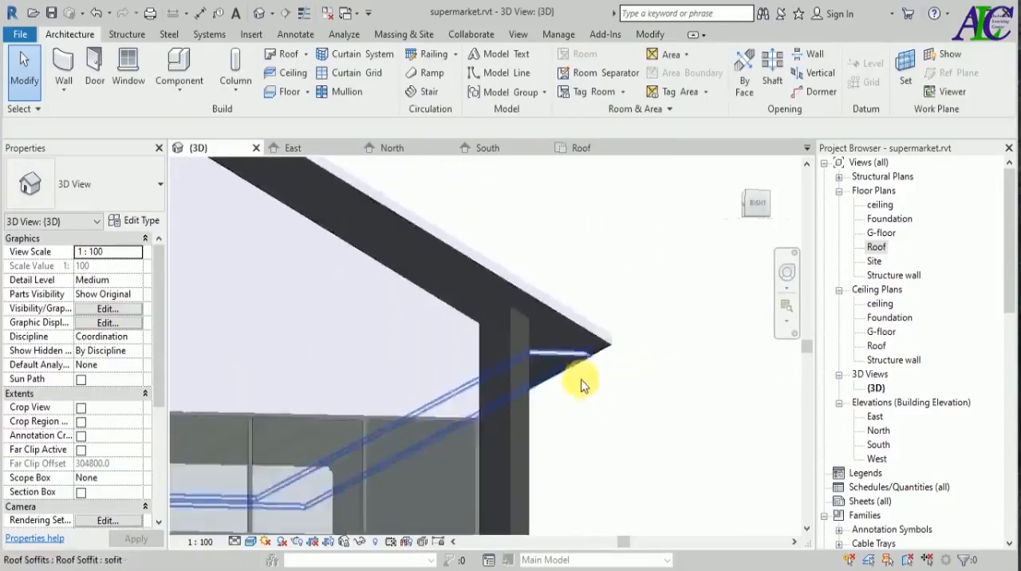
middle_click_drag(683, 431, 626, 345, "shift")
scroll(627, 341, "down", 3)
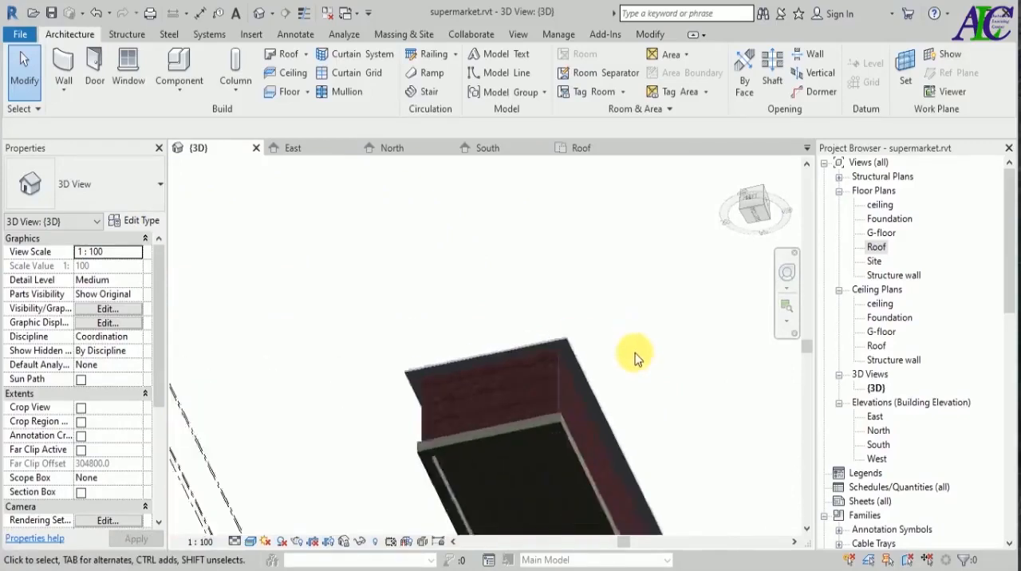
middle_click_drag(697, 380, 518, 417, "shift")
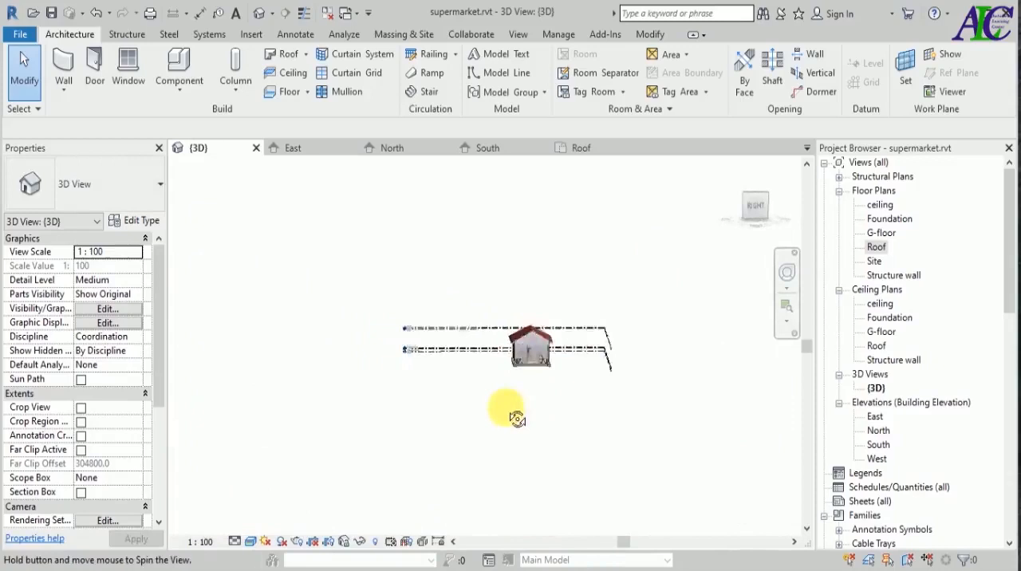
scroll(524, 342, "up", 5)
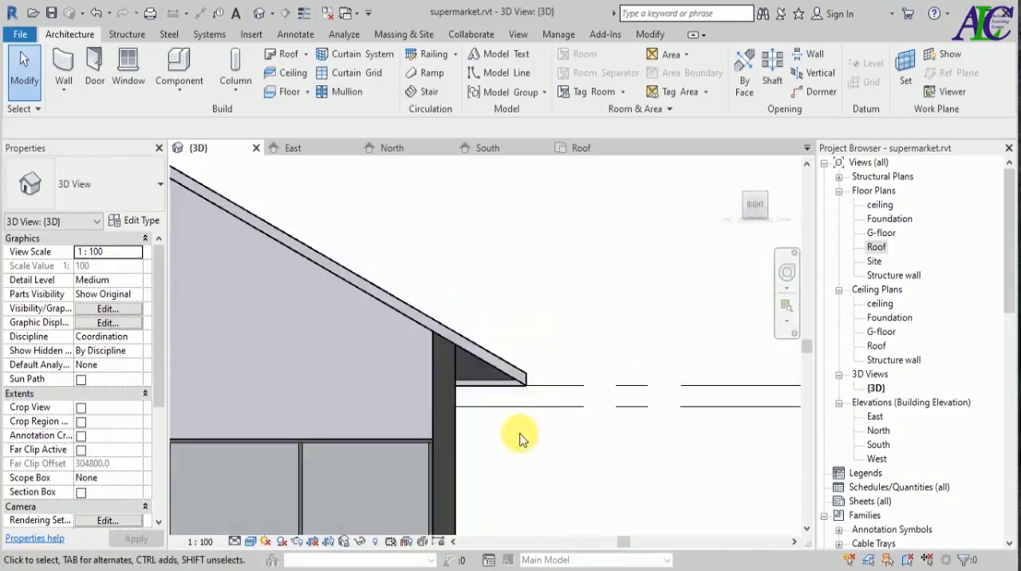
scroll(480, 369, "up", 1)
scroll(478, 369, "up", 2)
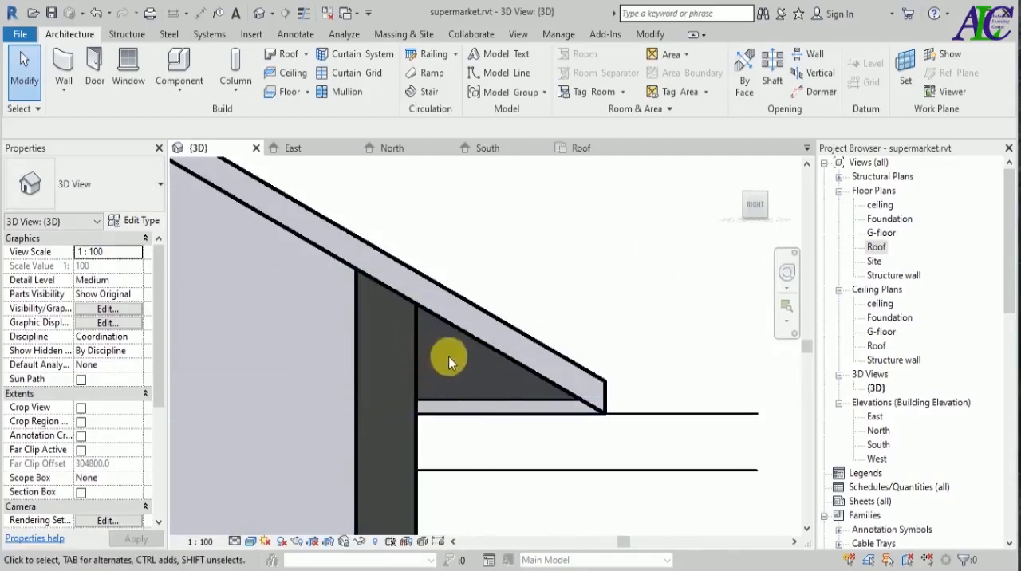
scroll(449, 361, "down", 4)
scroll(458, 363, "up", 3)
scroll(471, 368, "down", 1)
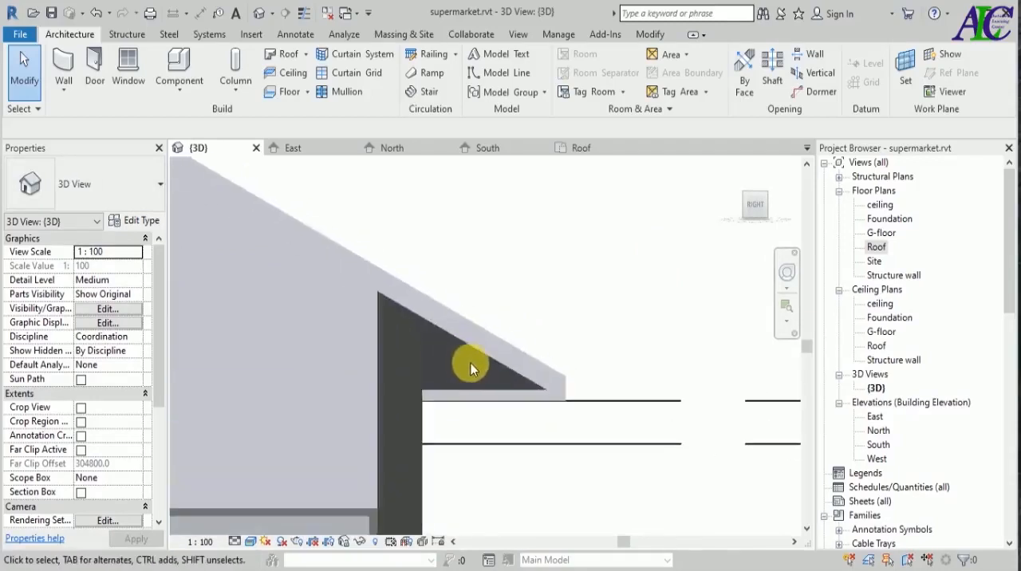
Create an in-place model component in the Casework category, keeping the suggested name.
left_click(184, 101)
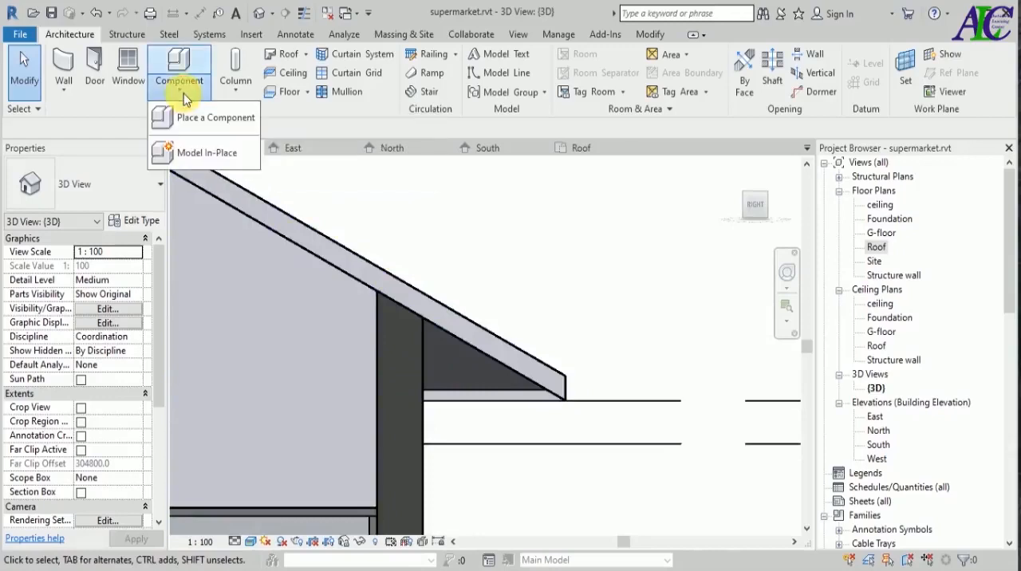
left_click(199, 153)
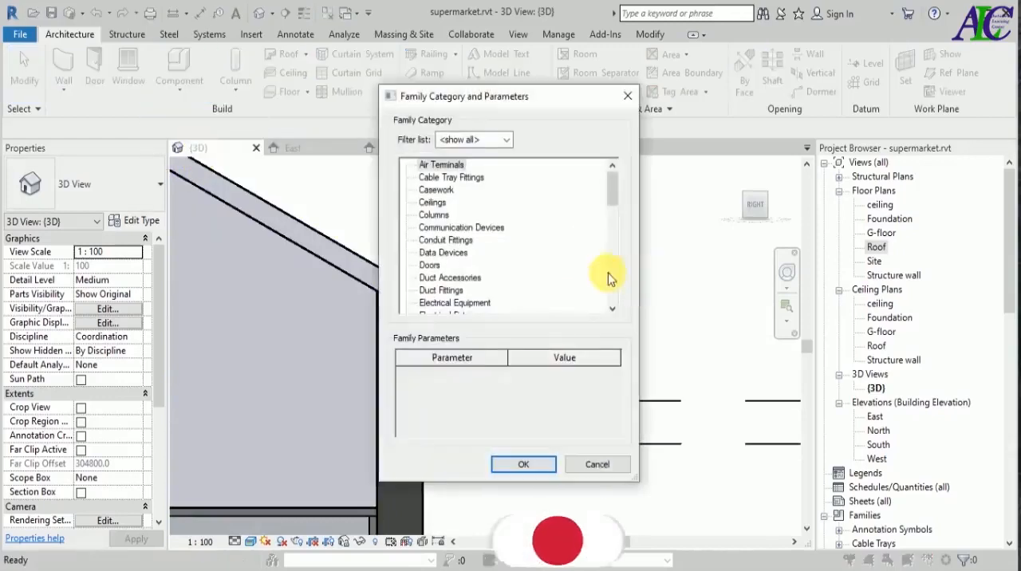
left_click_drag(570, 104, 757, 108)
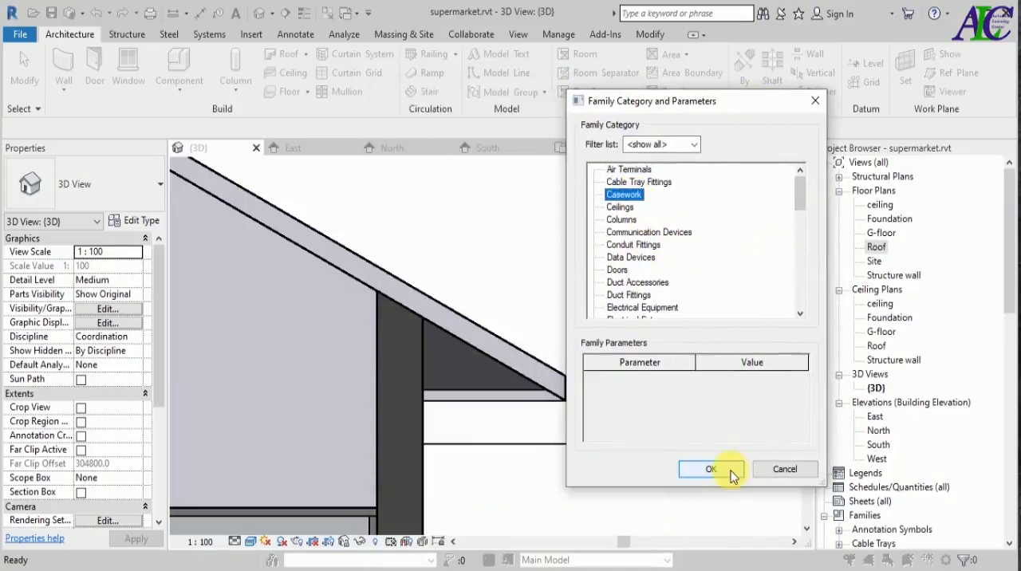
left_click(711, 469)
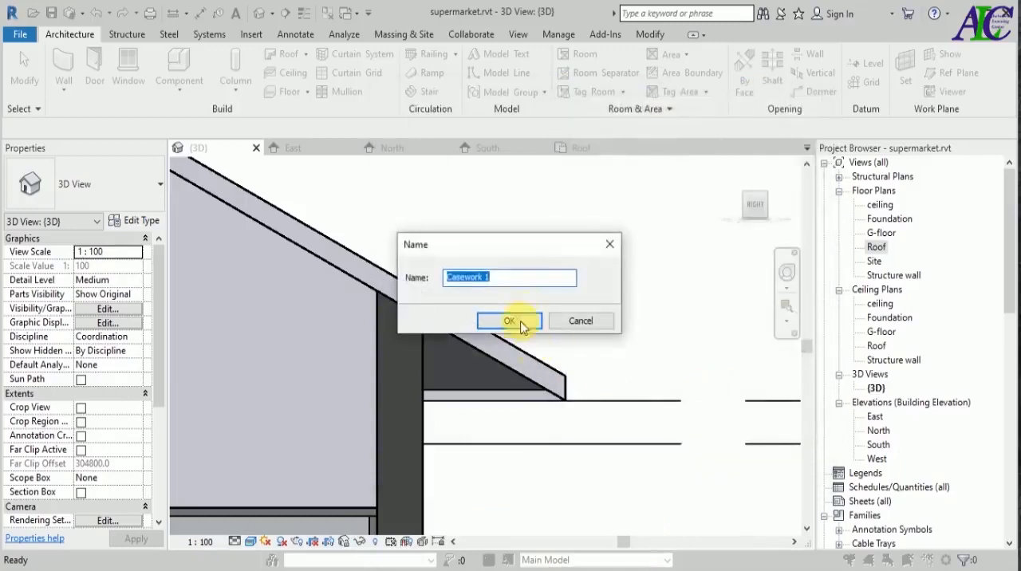
left_click(509, 322)
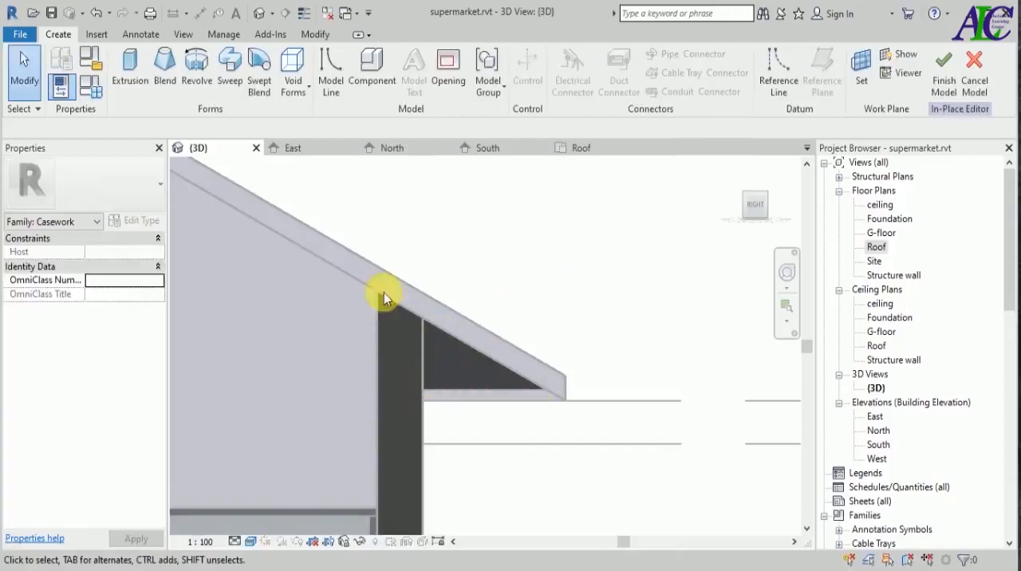
Start an Extrusion and pick the soffit's end face at the gable end as its work plane.
left_click(132, 74)
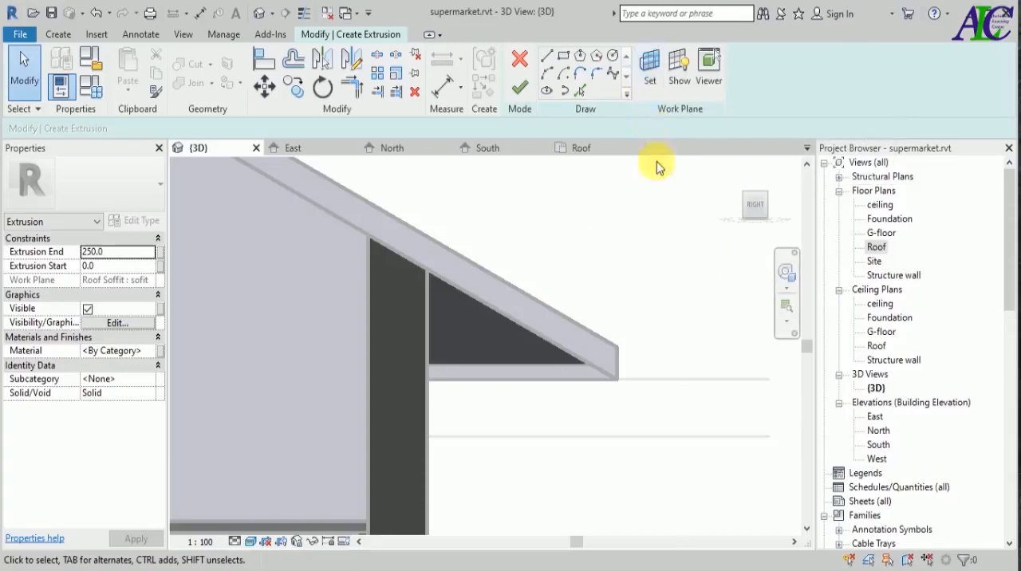
left_click(649, 68)
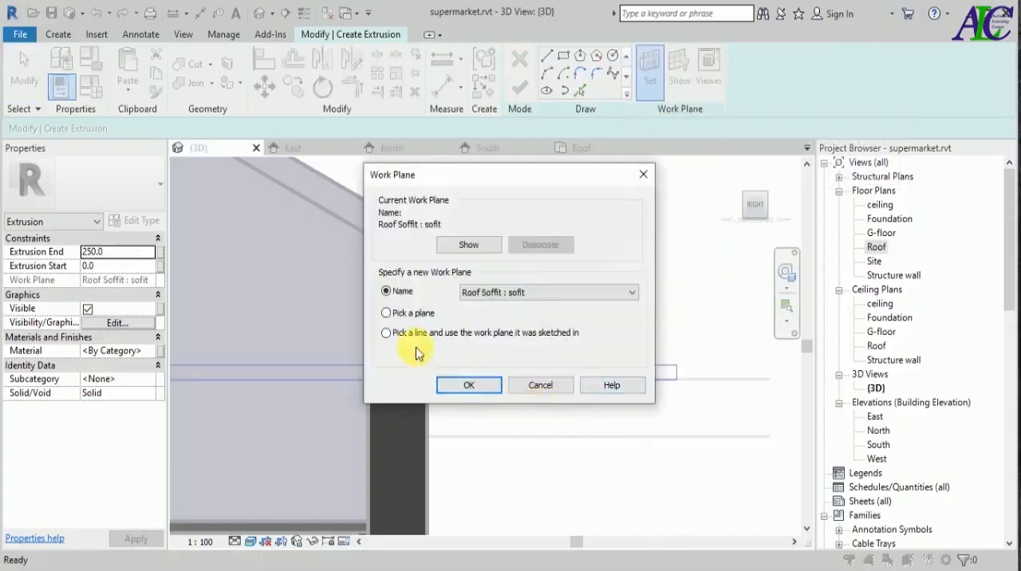
left_click(462, 386)
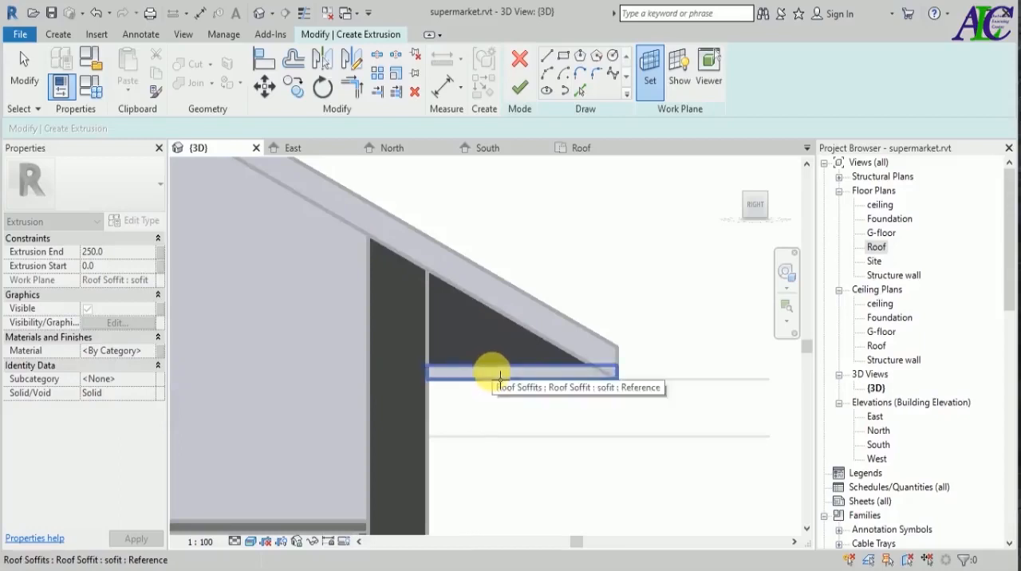
left_click(500, 375)
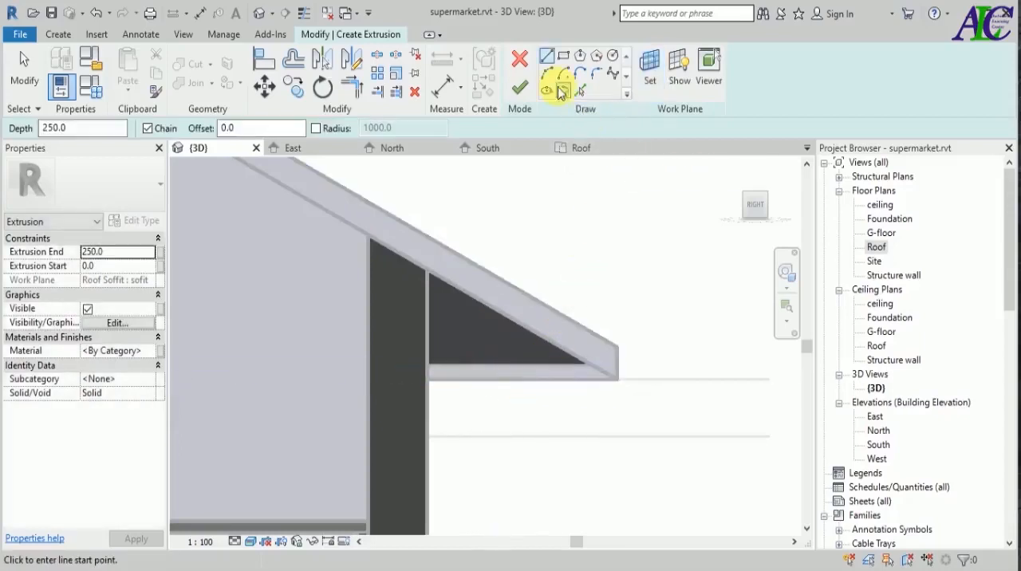
Pick the roof's sloping underside, the soffit's bottom edge and the wall's outer edge as sketch lines for the extrusion.
key("Escape")
left_click(580, 91)
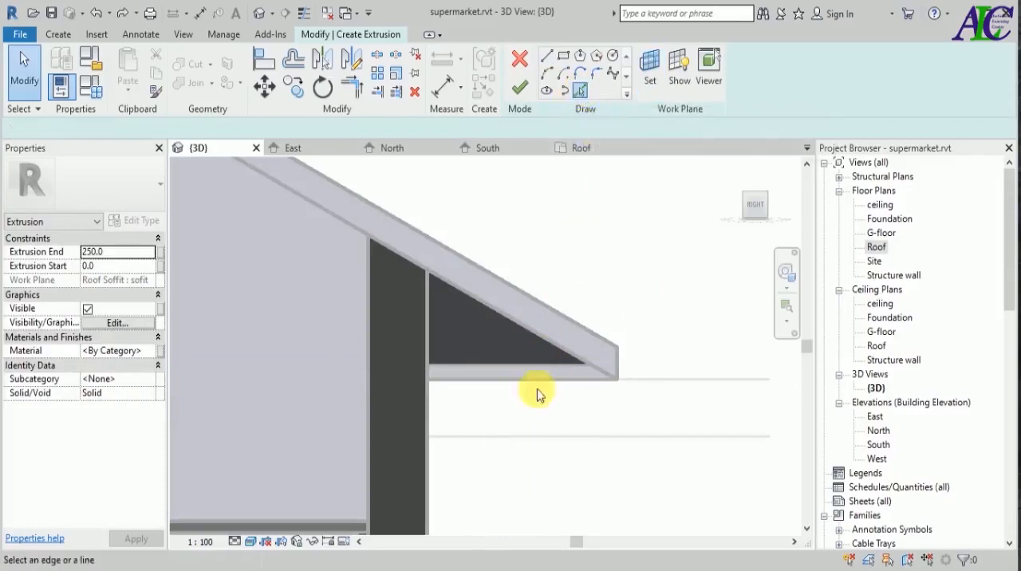
left_click(532, 335)
left_click(502, 380)
left_click(429, 347)
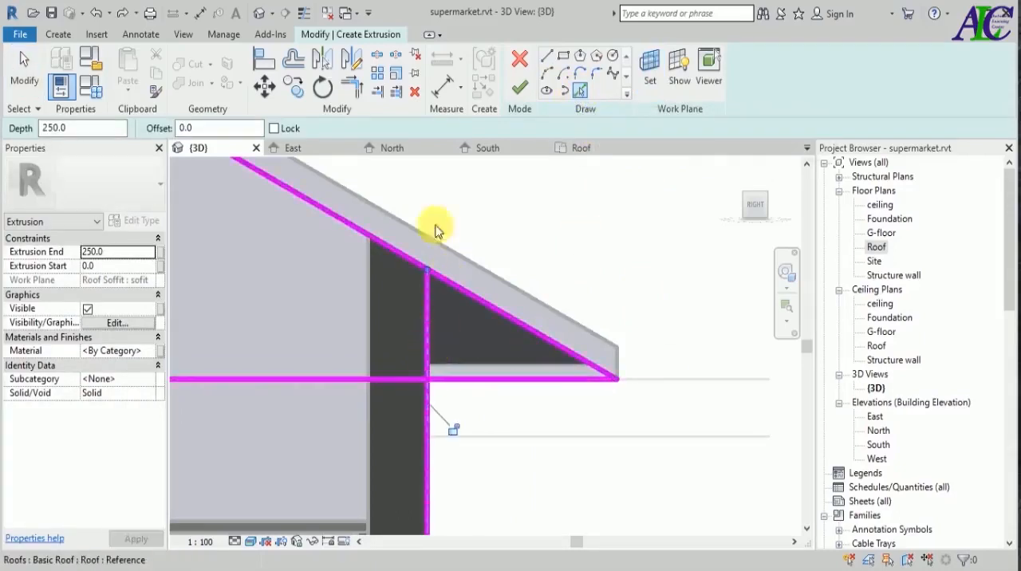
Trim the picked sketch lines at the wall corners into a closed triangle covering the eave opening.
left_click(352, 88)
left_click(471, 296)
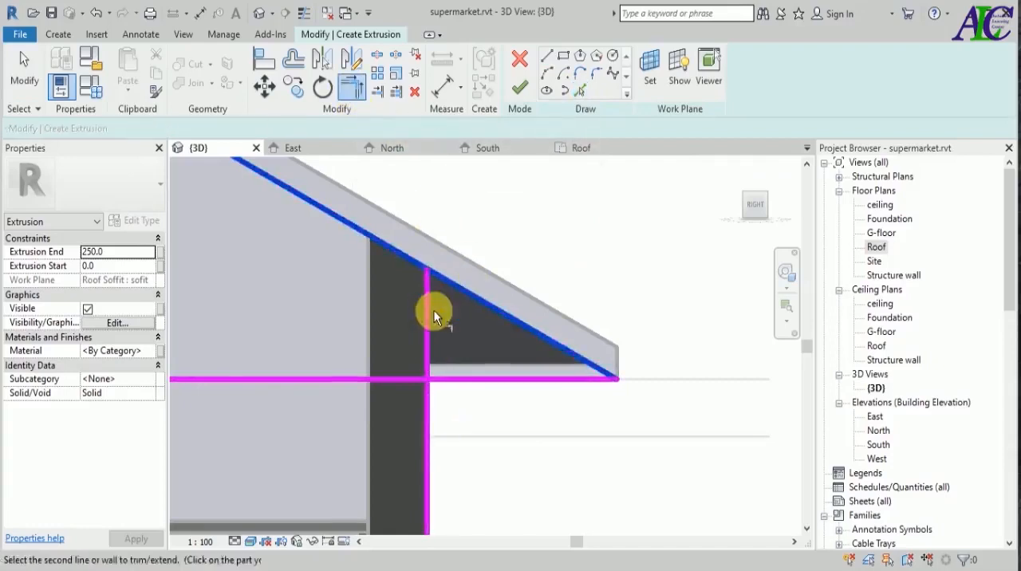
left_click(428, 317)
left_click(458, 380)
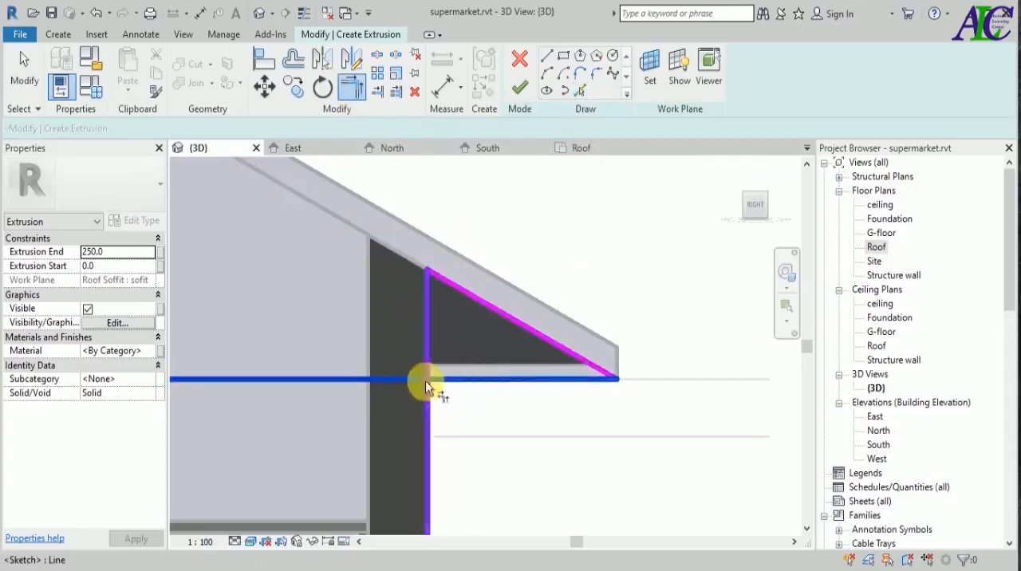
left_click(427, 353)
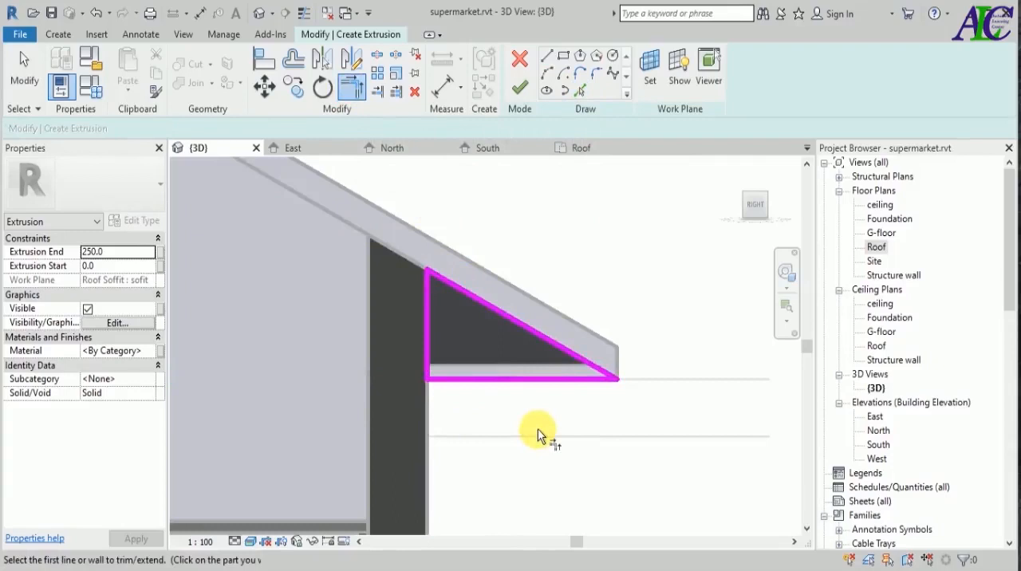
key("Escape")
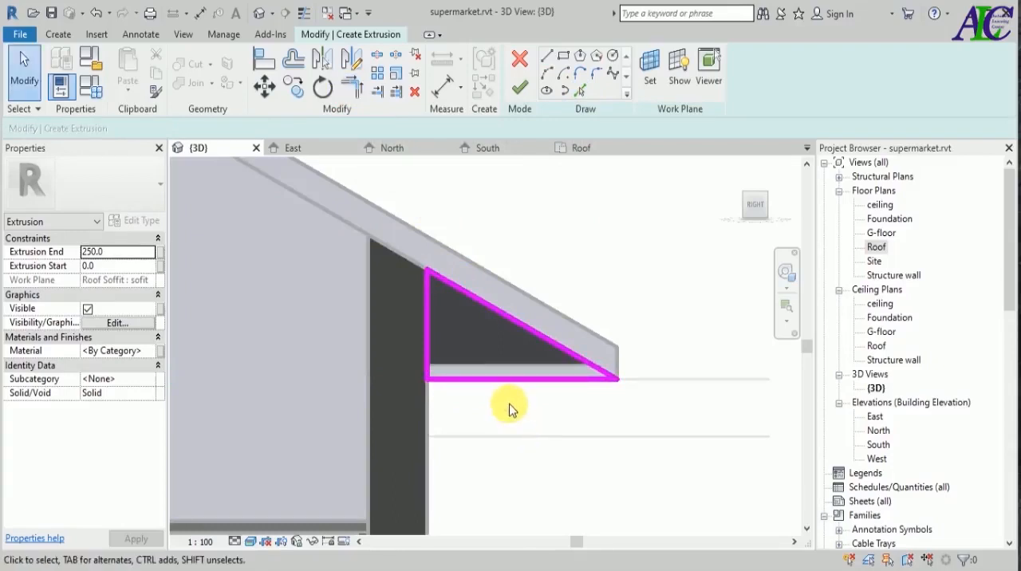
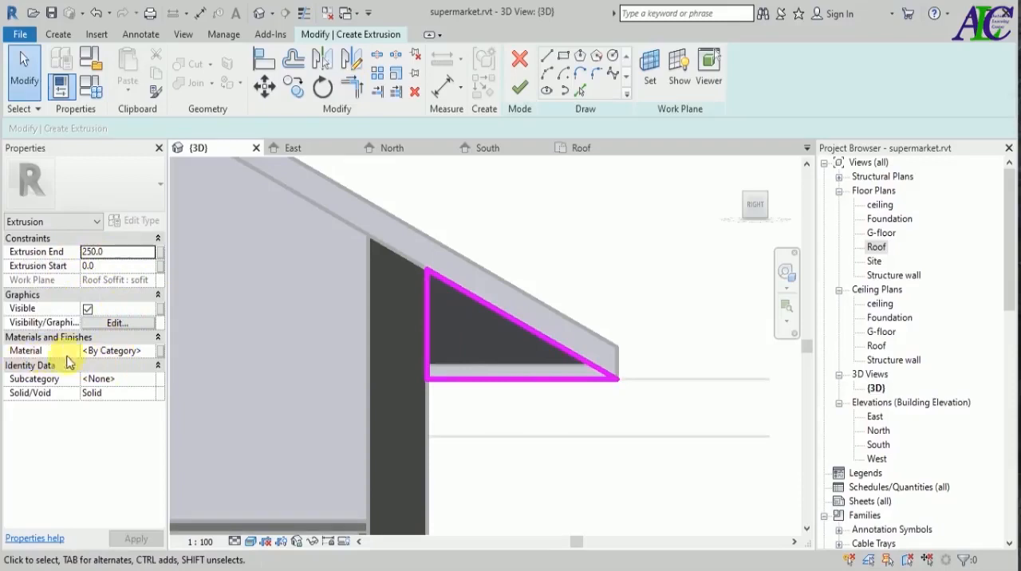
Assign the sofit material to the eave closure extrusion.
left_click(152, 356)
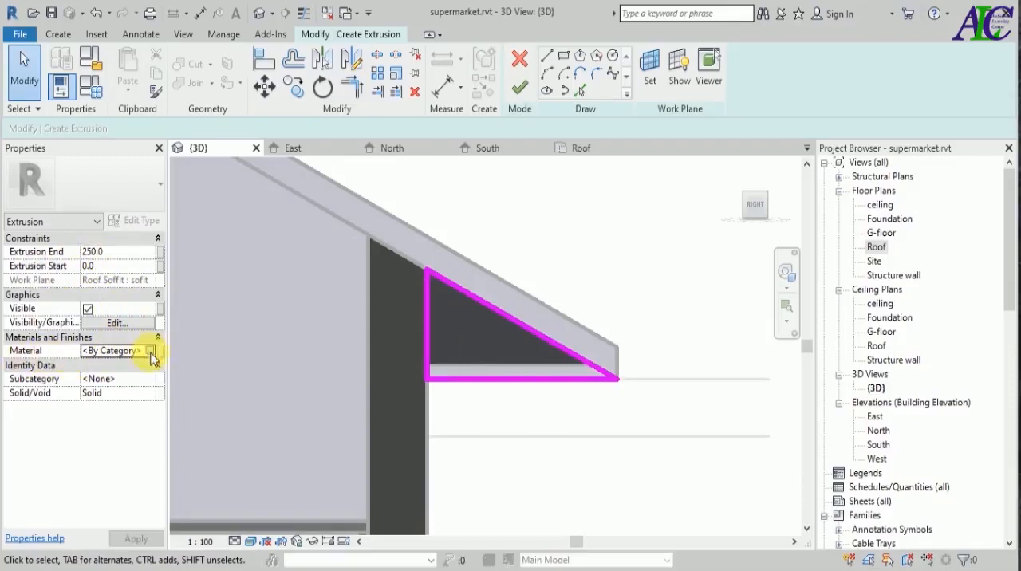
left_click(150, 351)
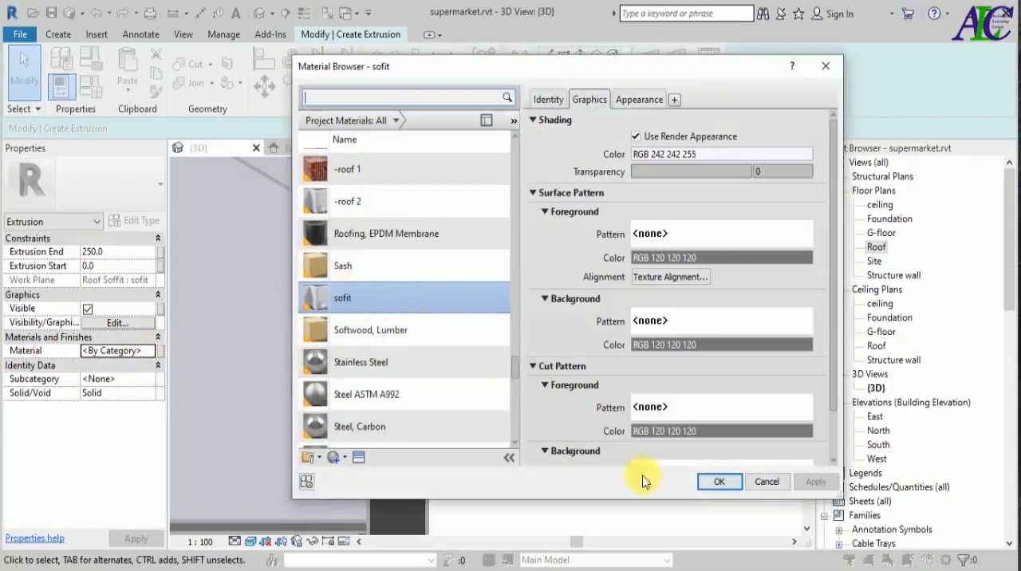
left_click(719, 482)
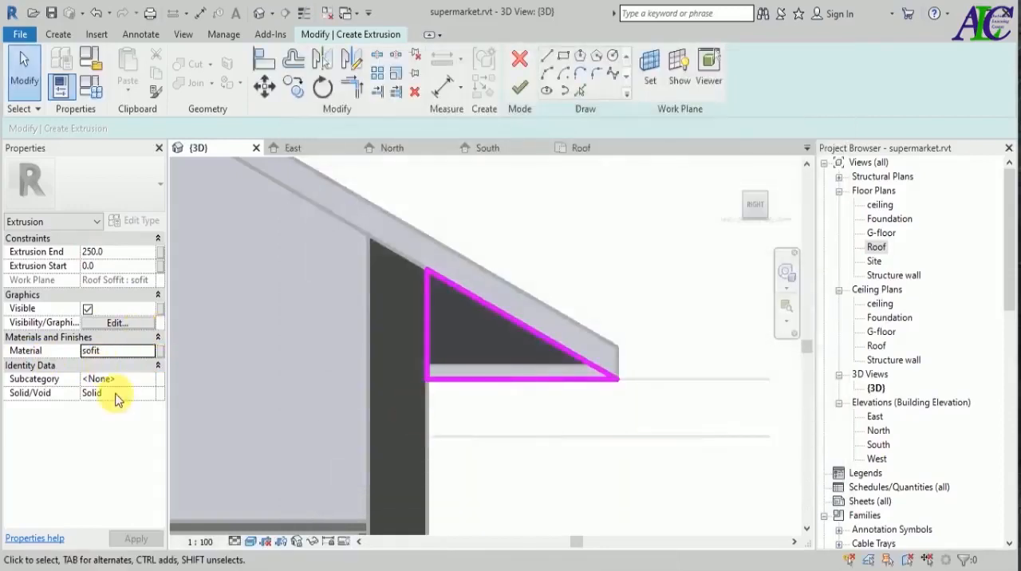
scroll(653, 431, "down", 2)
scroll(624, 391, "up", 3)
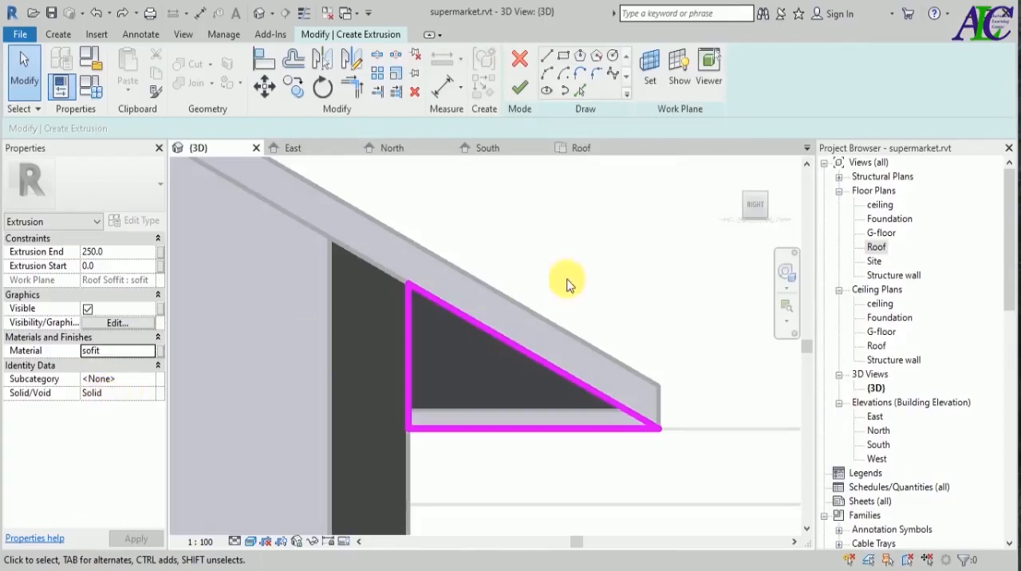
Finish the triangular extrusion with an end of 250 and complete the in-place model.
left_click(520, 89)
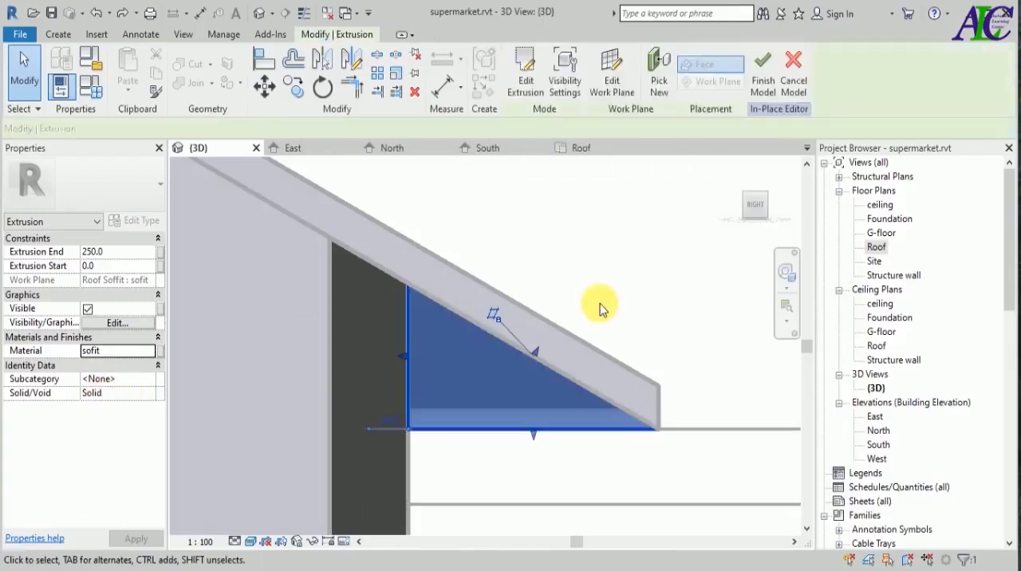
left_click(600, 285)
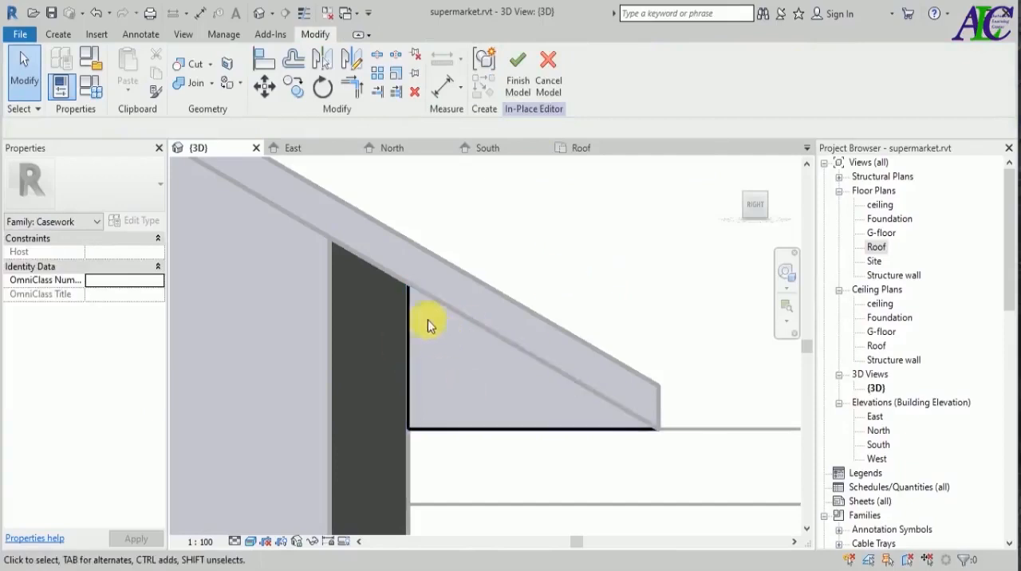
left_click(518, 80)
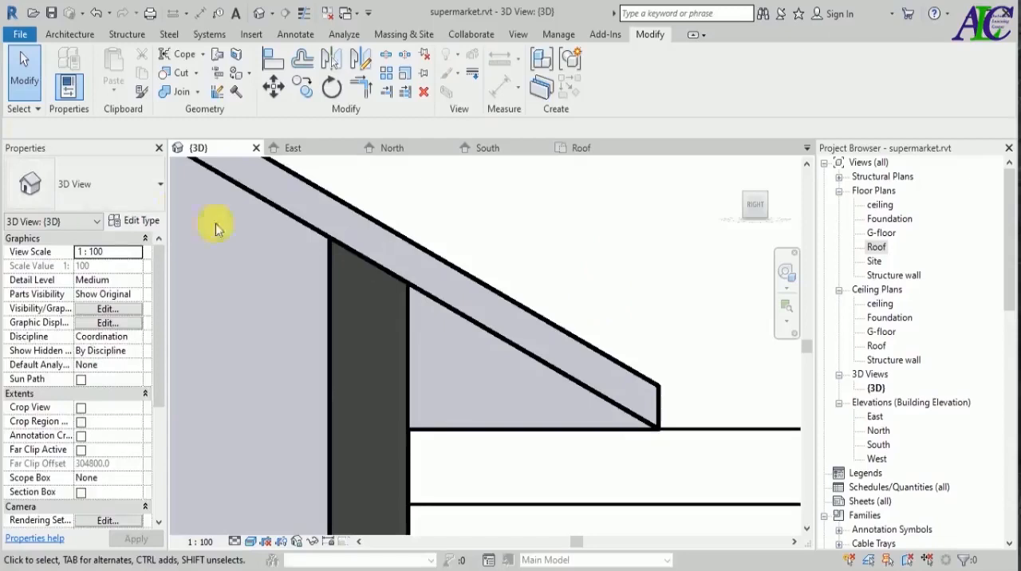
Examine the new eave closure from the gable corner and from below.
scroll(559, 271, "down", 2)
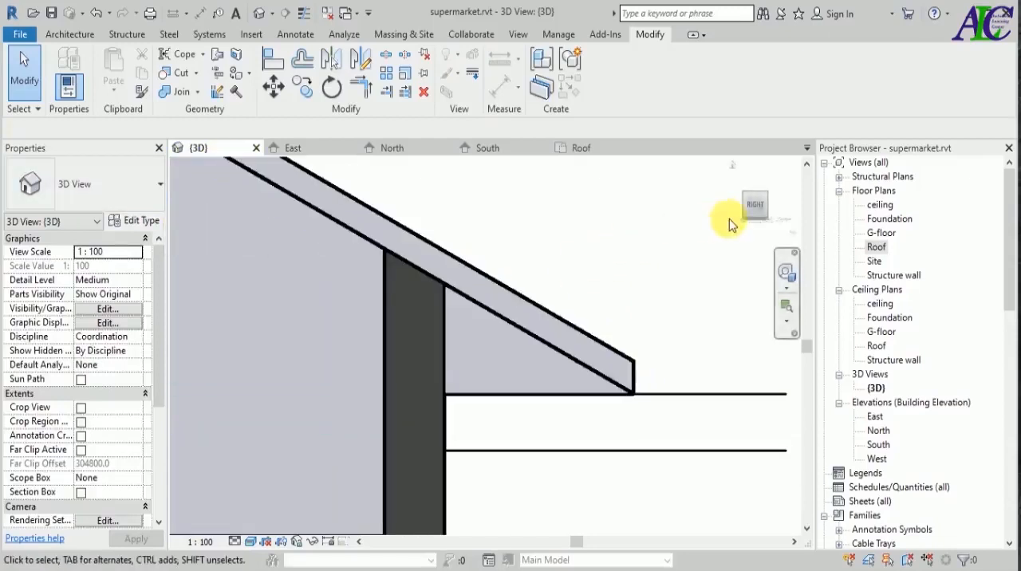
left_click(770, 203)
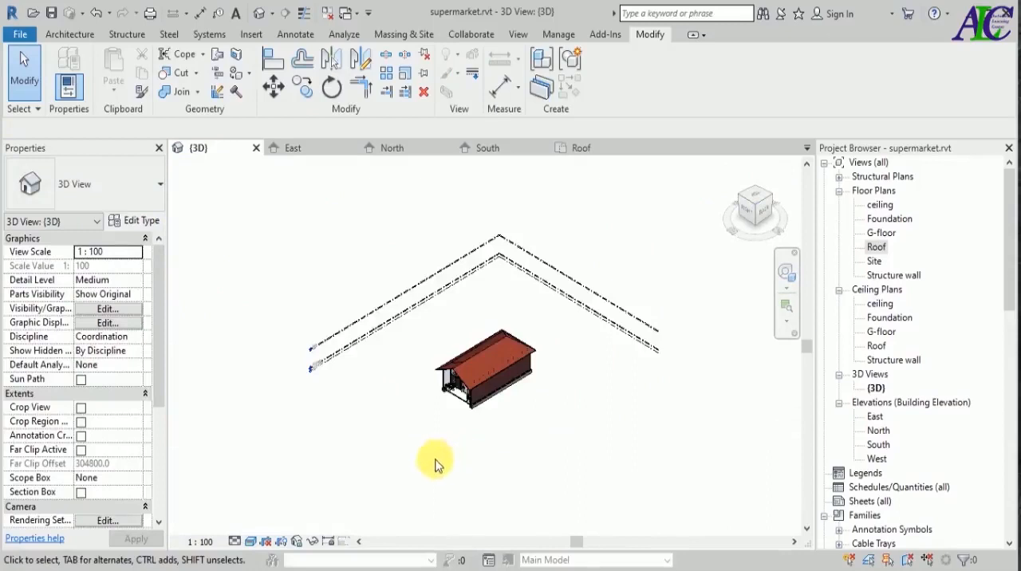
middle_click_drag(407, 475, 642, 390, "shift")
scroll(588, 369, "up", 8)
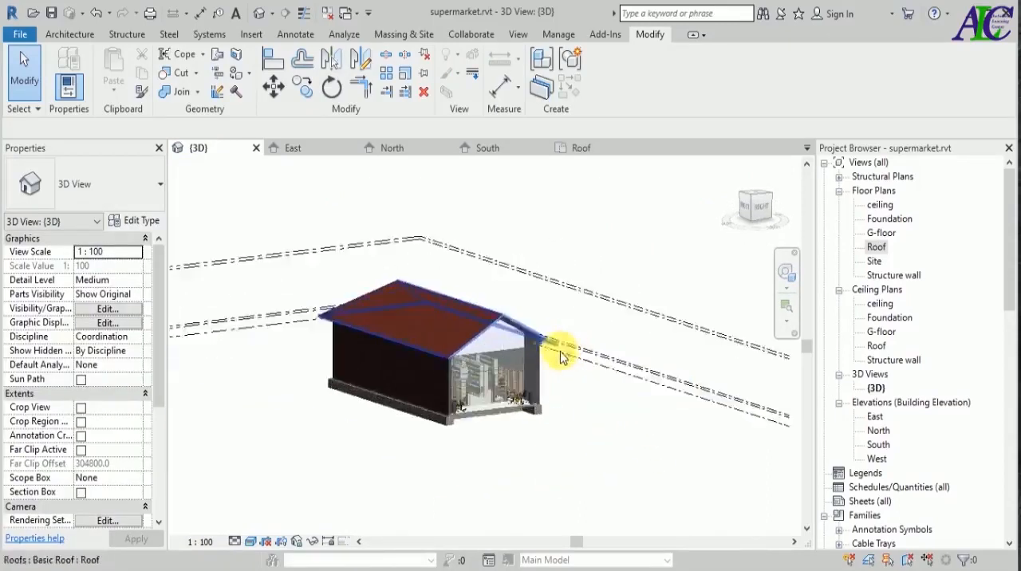
scroll(549, 351, "up", 5)
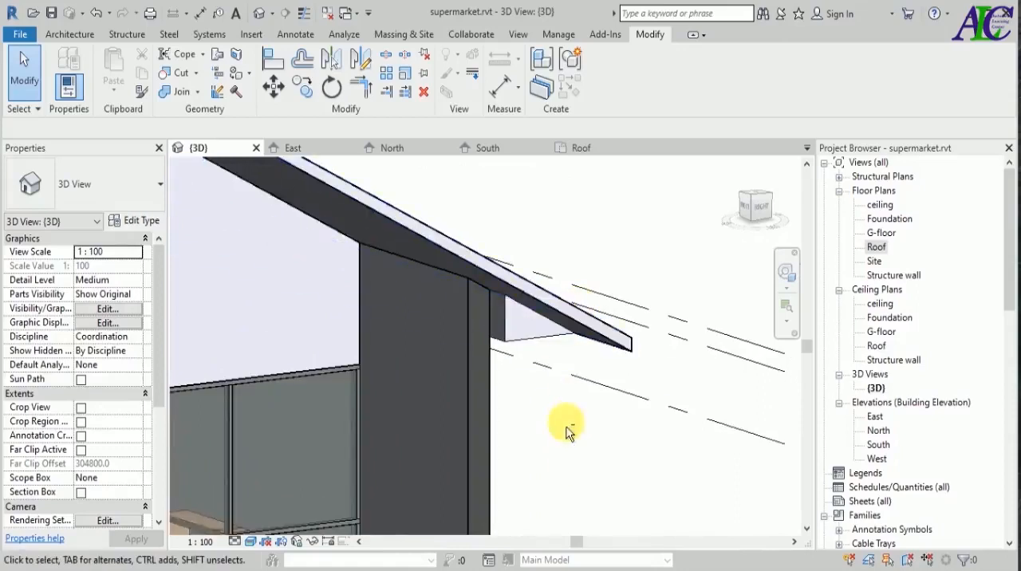
middle_click_drag(561, 444, 560, 425, "shift")
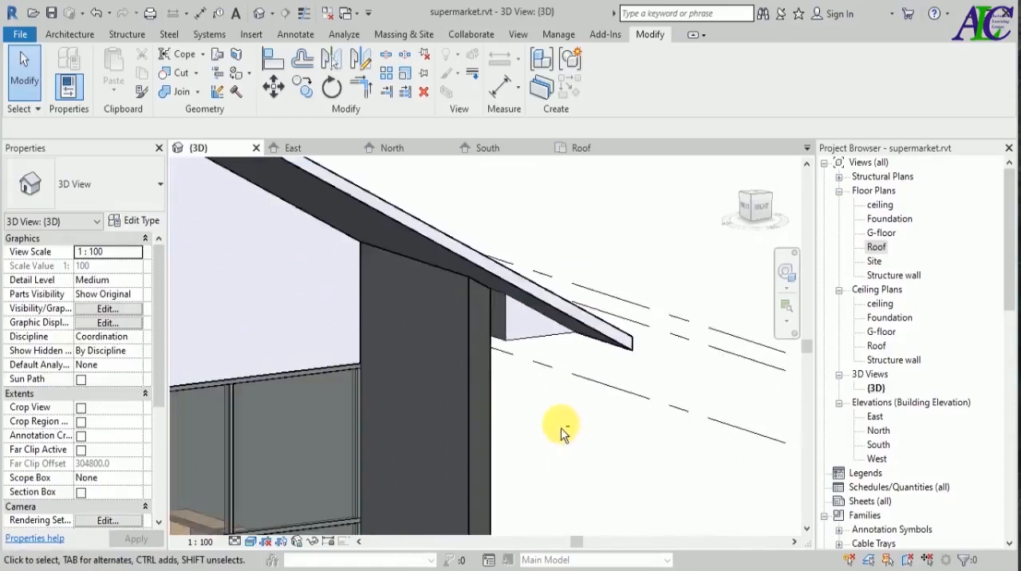
scroll(570, 389, "up", 2)
Resize the eave closure in the front view so it runs inward along the eave from the wall end.
left_click(523, 291)
left_click(751, 209)
left_click(457, 335)
left_click(482, 335)
left_click(88, 267)
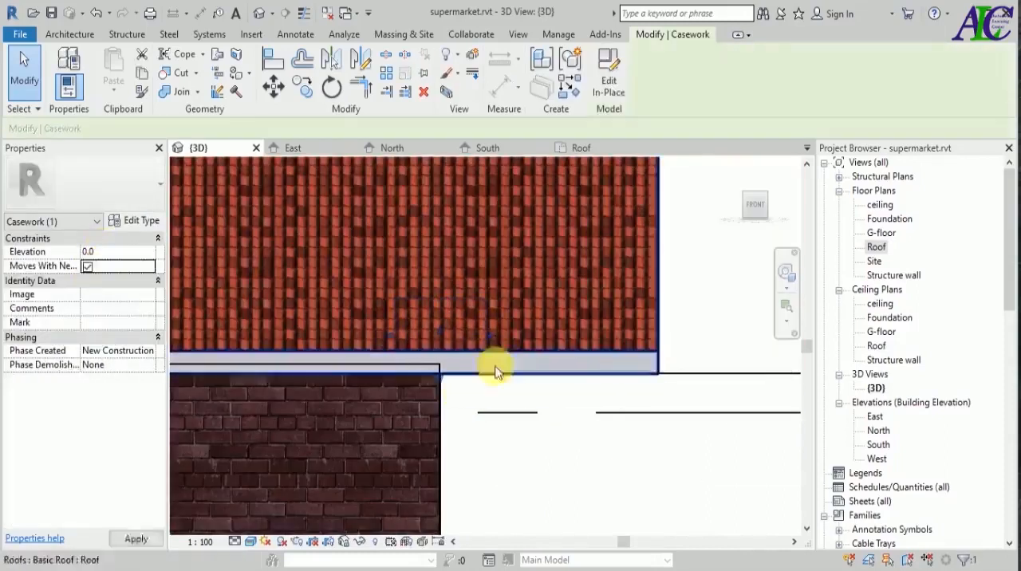
left_click_drag(453, 336, 460, 341)
left_click(499, 451)
scroll(510, 451, "down", 6)
middle_click_drag(518, 451, 599, 403, "shift")
scroll(597, 403, "up", 7)
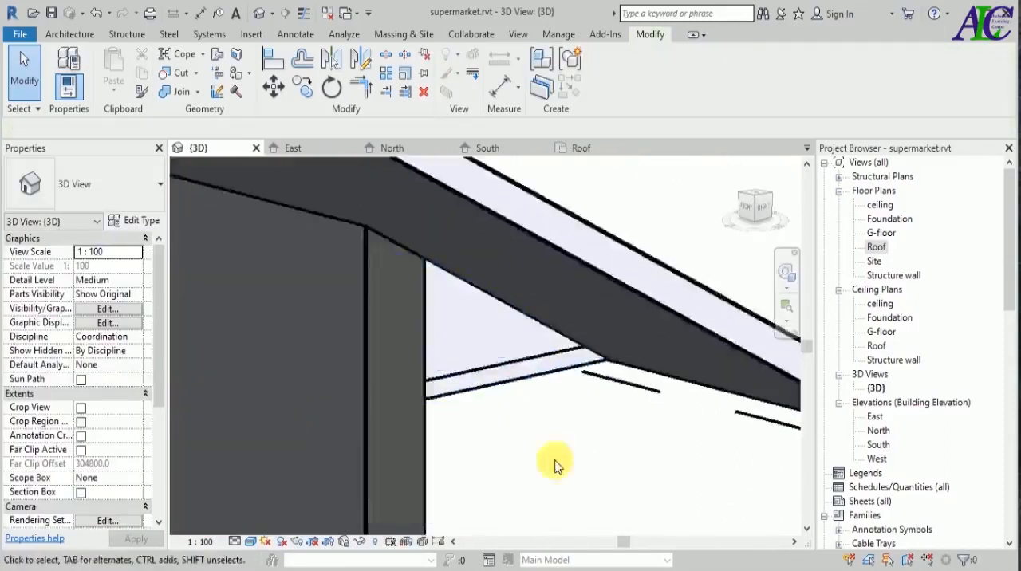
Edit the eave closure in place and align its extrusion to the wall end in the North elevation, from -242.3 to 0.0.
scroll(454, 360, "down", 4)
left_click(455, 360)
left_click(745, 208)
left_click(615, 72)
scroll(476, 315, "up", 3)
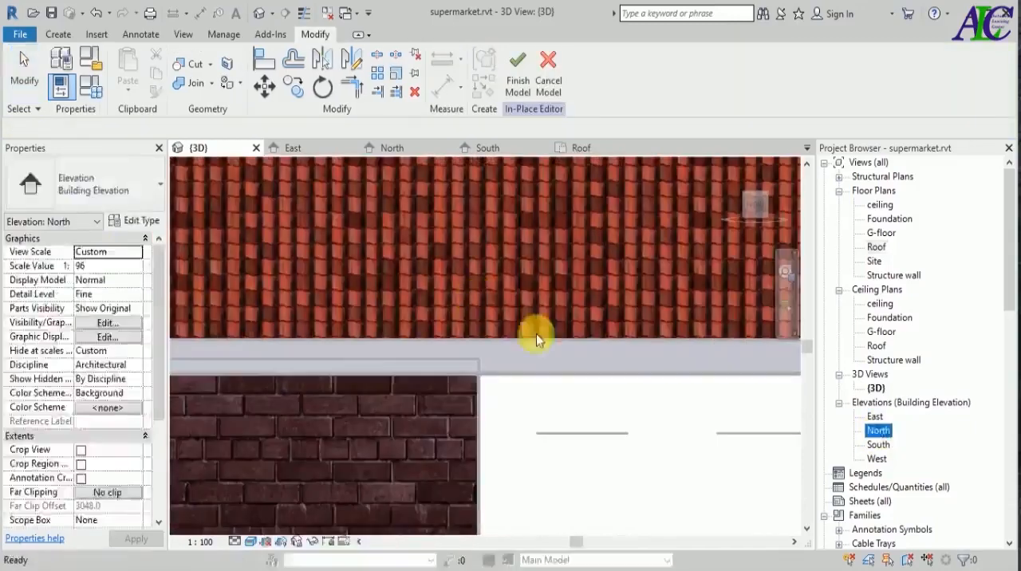
double_click(879, 432)
scroll(307, 335, "up", 3)
scroll(309, 351, "up", 1)
left_click(263, 59)
left_click(268, 331)
key("Escape")
key("Escape")
left_click(303, 344)
scroll(276, 396, "up", 3)
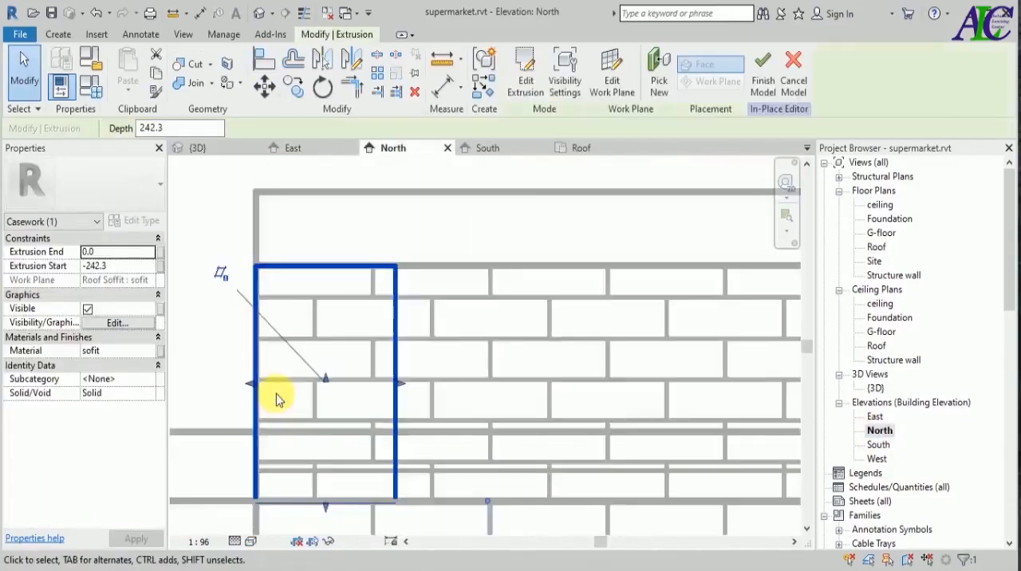
Set the closure's extrusion end back to -10.0 in the 3D view and finish the in-place model.
left_click(198, 148)
scroll(399, 274, "up", 3)
scroll(392, 276, "down", 3)
left_click_drag(490, 369, 482, 401)
left_click(471, 292)
scroll(458, 301, "down", 2)
left_click(762, 72)
Shift the short end line of the soffit's boundary slightly inward behind the eave closure and finish the boundary.
left_click(729, 187)
scroll(510, 323, "up", 3)
middle_click_drag(526, 395, 575, 339, "shift")
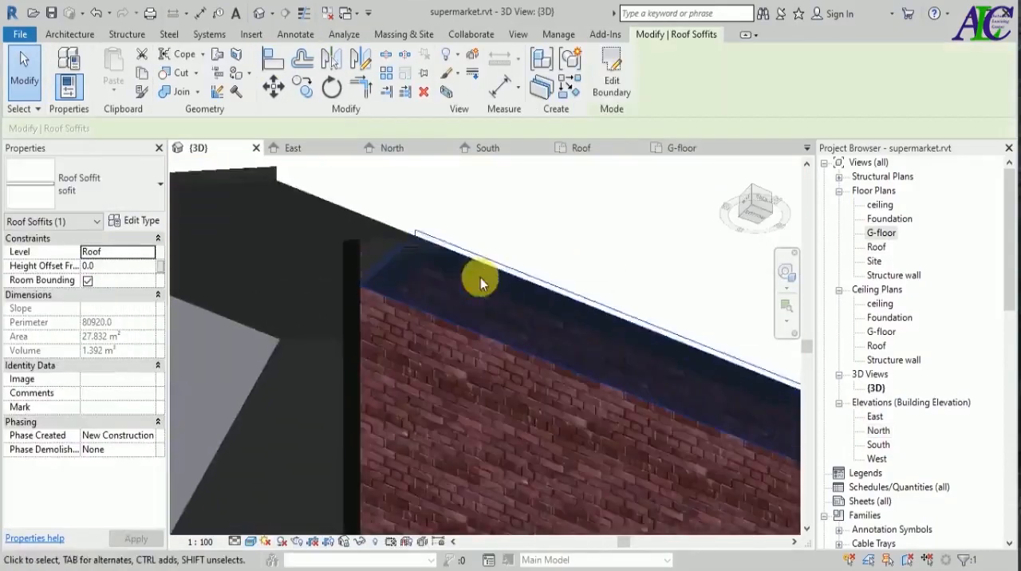
middle_click_drag(480, 277, 414, 319, "shift")
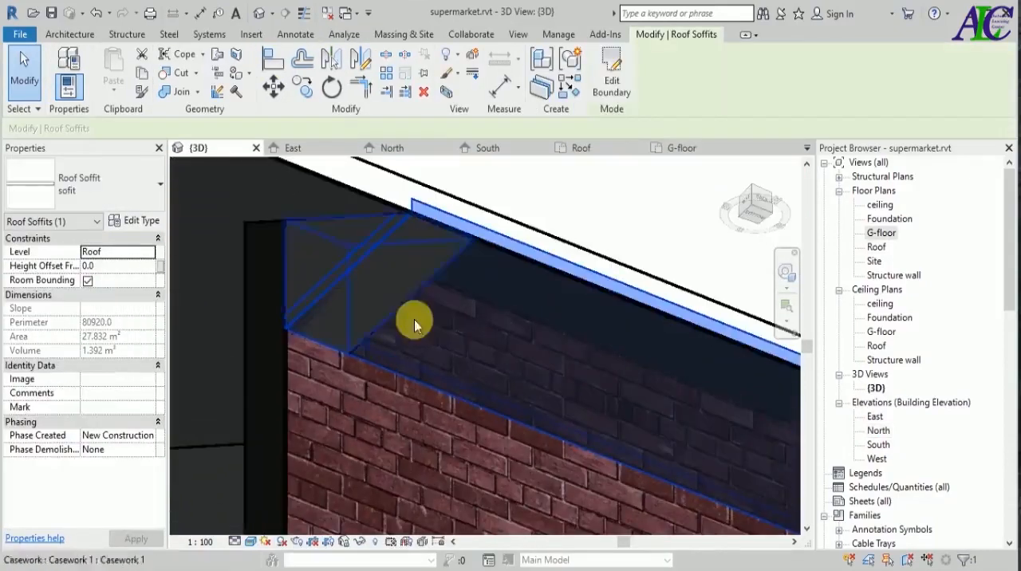
left_click(612, 80)
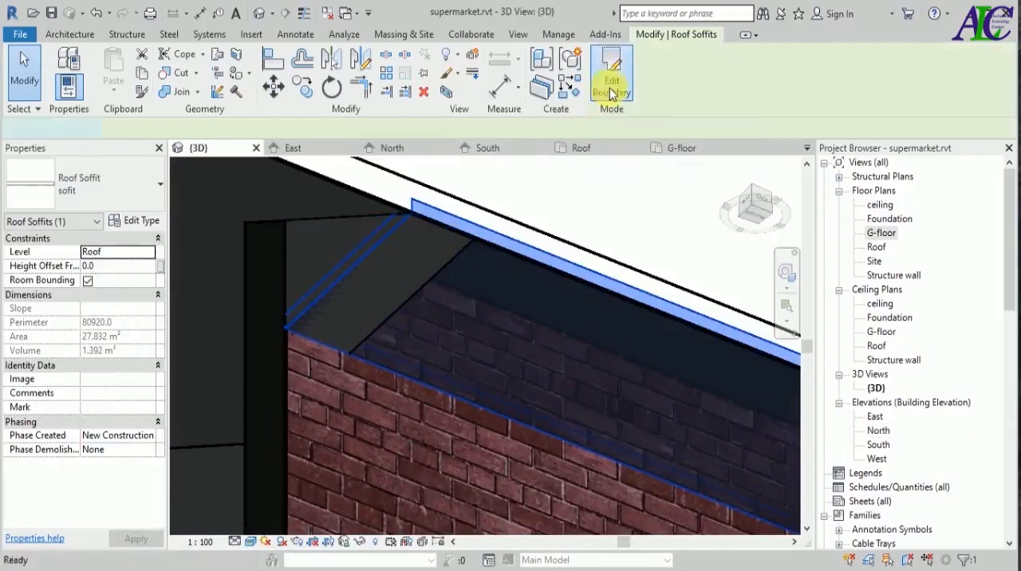
left_click(348, 274)
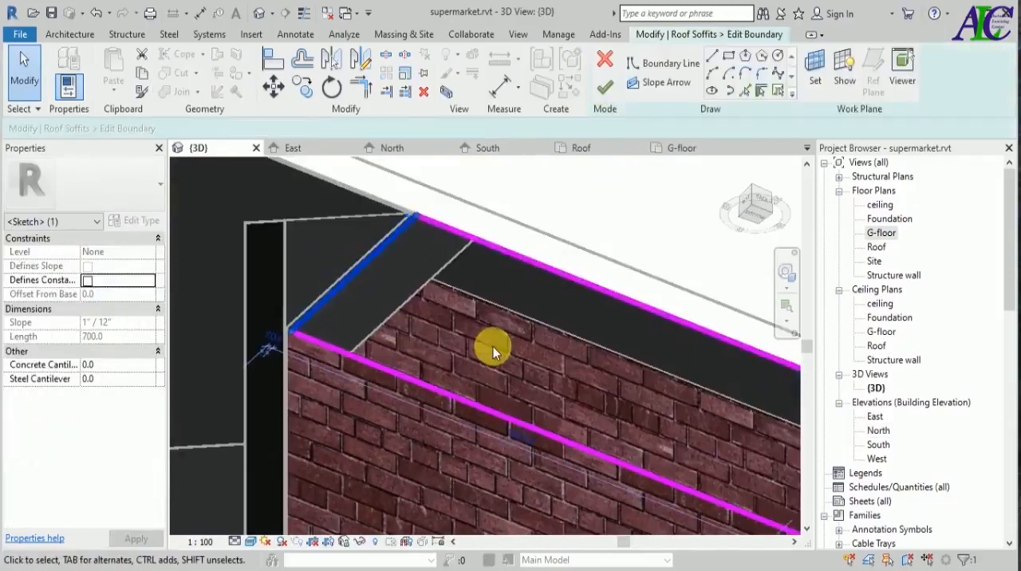
left_click(605, 86)
left_click(618, 194)
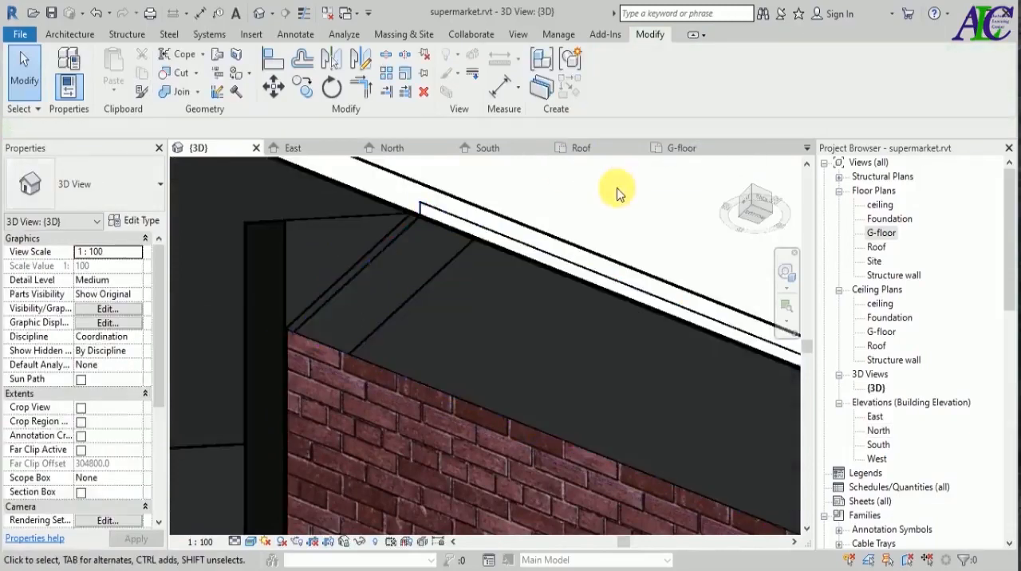
Open the eave closure's extrusion sketch for editing, facing the gable end.
scroll(558, 212, "down", 5)
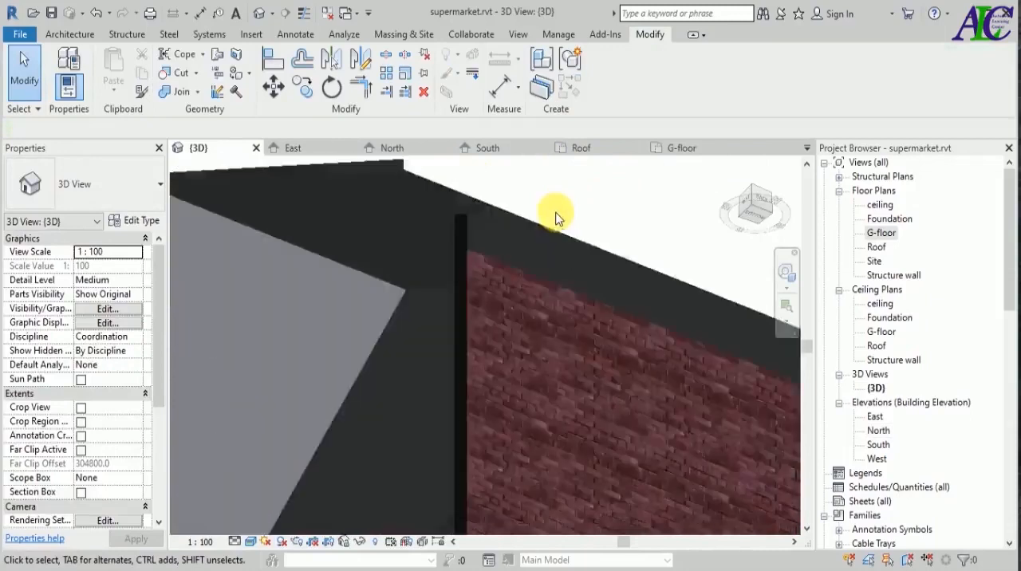
scroll(365, 346, "down", 4)
middle_click_drag(308, 315, 606, 271, "shift")
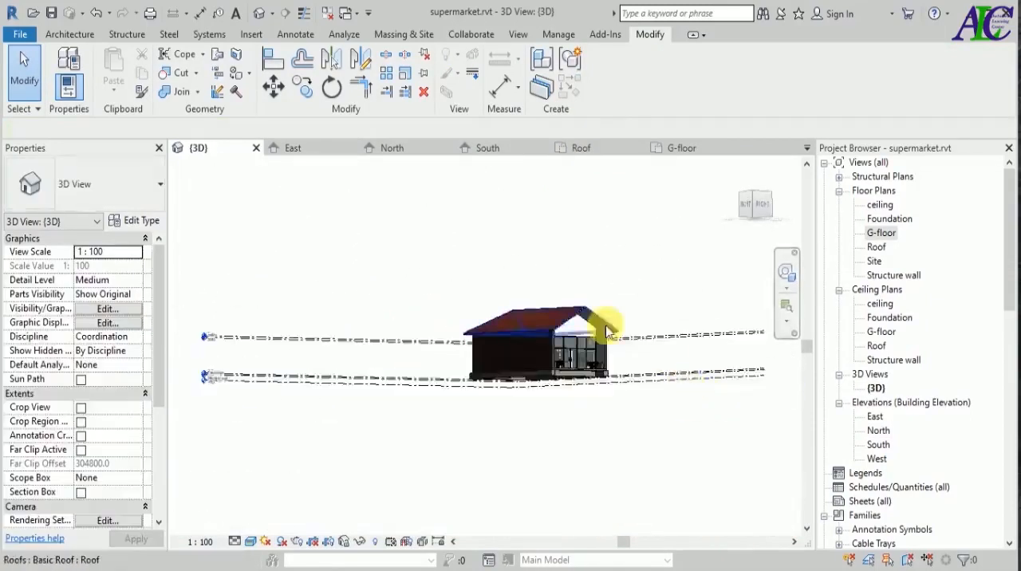
scroll(628, 343, "up", 3)
scroll(629, 343, "up", 3)
middle_click_drag(582, 342, 611, 376, "shift")
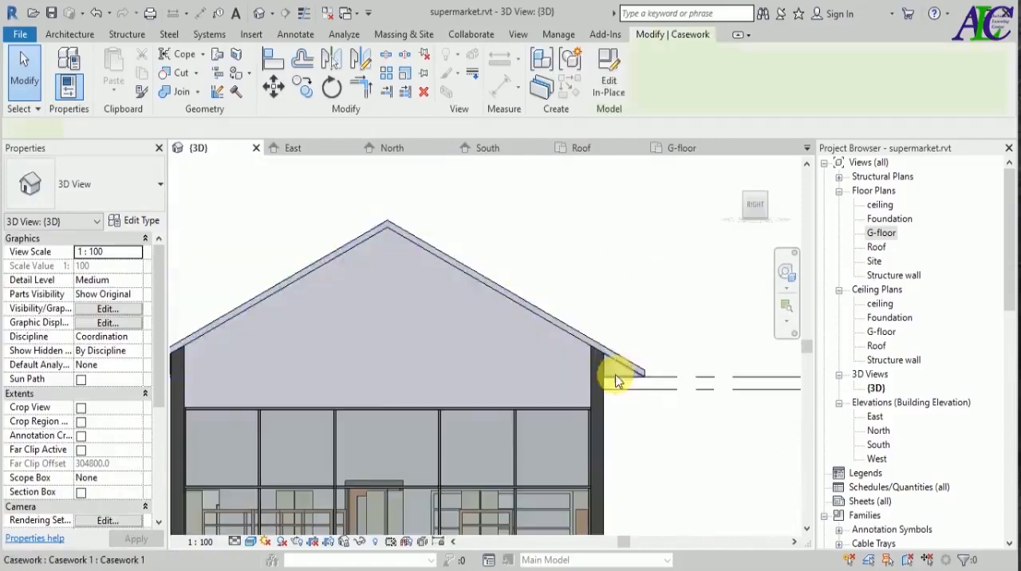
left_click(611, 375)
left_click(609, 76)
left_click(624, 373)
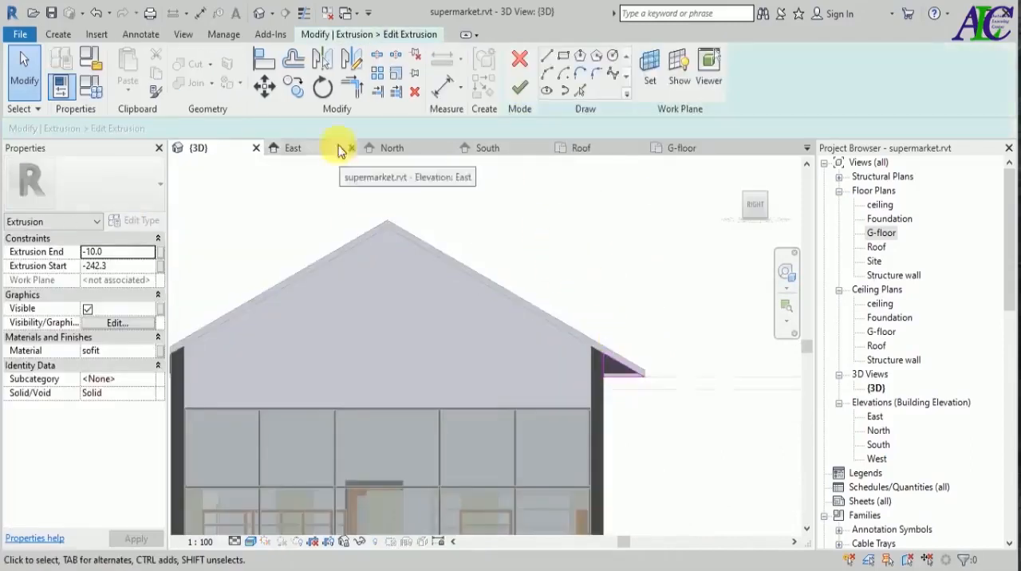
Mirror a copy of the triangular sketch to the opposite eave about a vertical axis through the ridge, and finish the in-place model.
left_click(558, 291)
left_click(323, 59)
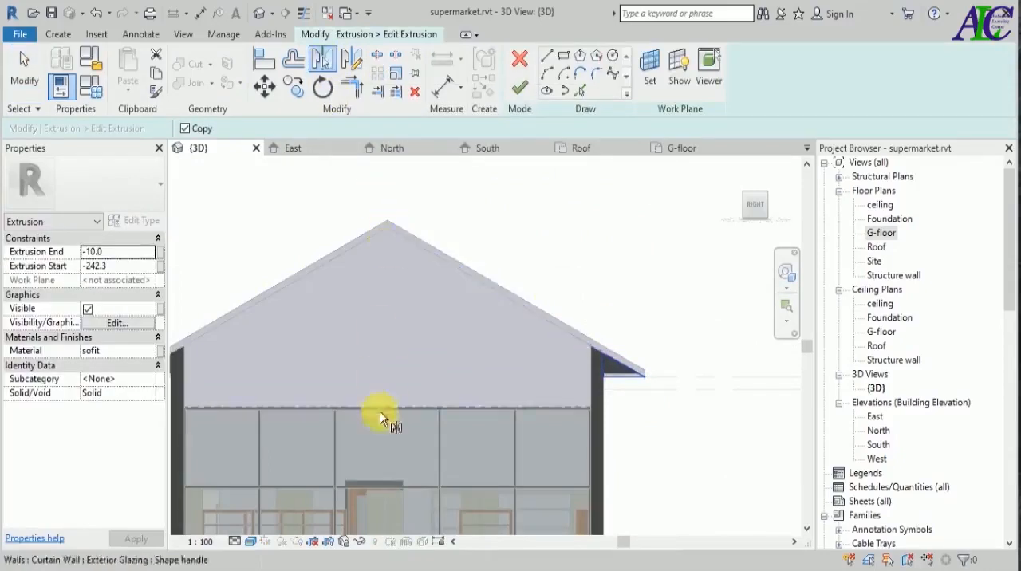
left_click(352, 59)
scroll(389, 231, "down", 3)
left_click(394, 270)
left_click(389, 182)
scroll(273, 303, "up", 7)
scroll(341, 284, "down", 3)
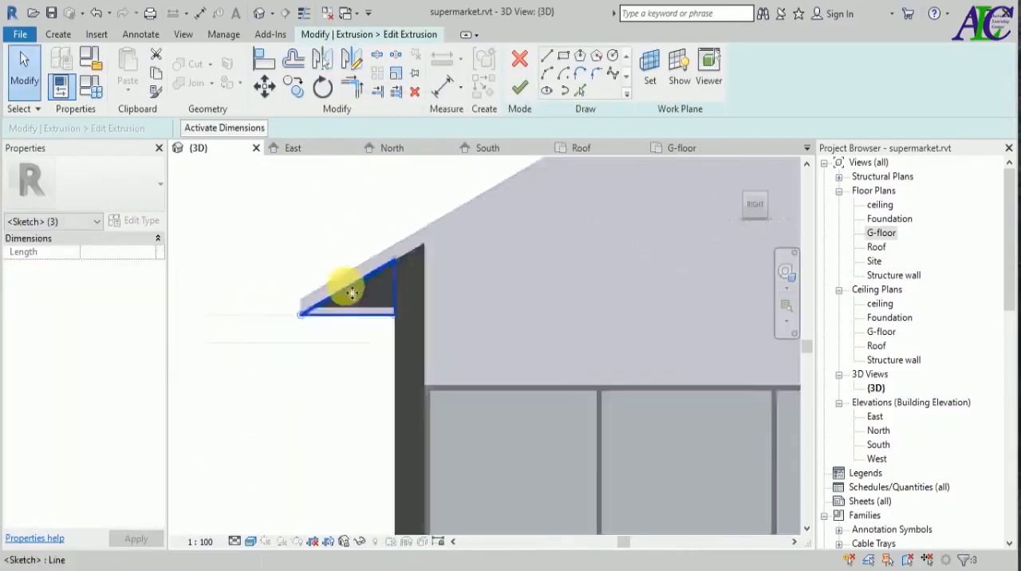
left_click(519, 88)
scroll(255, 414, "down", 2)
left_click(763, 80)
Examine the mirrored closure under the opposite eave from below.
left_click(744, 194)
middle_click_drag(421, 516, 382, 351)
scroll(441, 338, "up", 5)
scroll(441, 338, "up", 5)
scroll(433, 351, "up", 1)
scroll(386, 375, "down", 3)
middle_click_drag(348, 440, 386, 441, "shift")
middle_click_drag(529, 463, 392, 391, "shift")
scroll(391, 391, "up", 4)
scroll(394, 408, "down", 2)
Edit the boundary of the opposite eave's soffit, adjusting its short end line beside the mirrored closure.
left_click(403, 367)
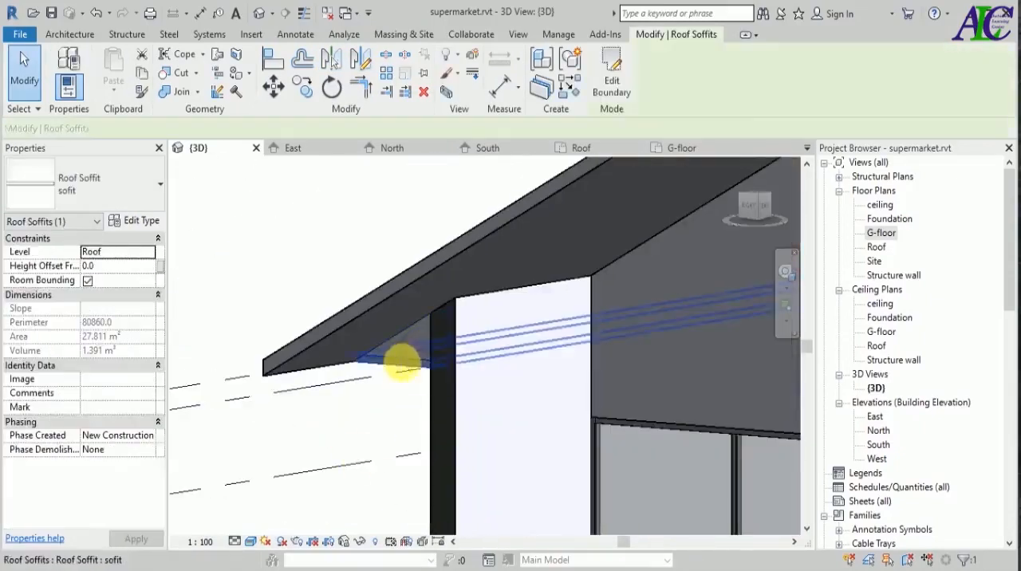
left_click(612, 73)
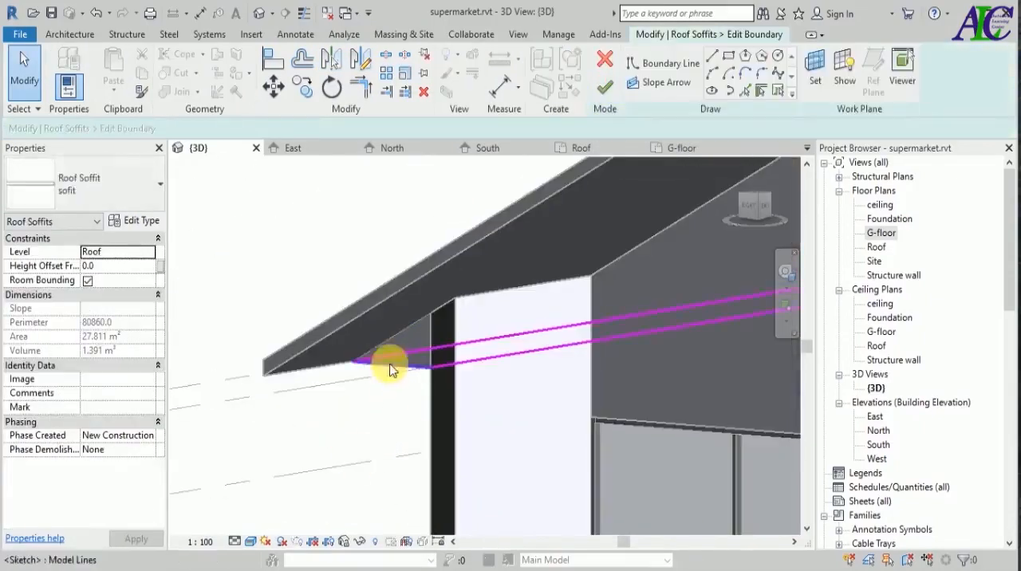
left_click(377, 435)
scroll(377, 435, "down", 1)
middle_click_drag(378, 436, 520, 456, "shift")
scroll(369, 387, "down", 4)
middle_click_drag(729, 482, 597, 311, "shift")
scroll(661, 343, "down", 2)
scroll(588, 304, "up", 5)
scroll(592, 353, "up", 2)
left_click(593, 353)
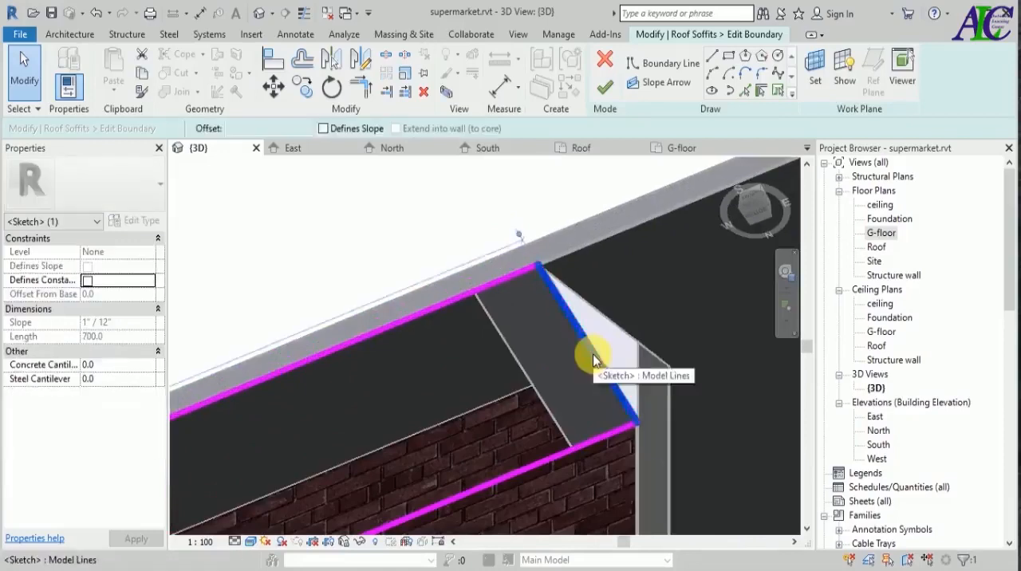
left_click(462, 218)
Start a Roof Fascia and duplicate the Fascia-Flat 1x12 type as Roof Fascia.
scroll(463, 219, "down", 2)
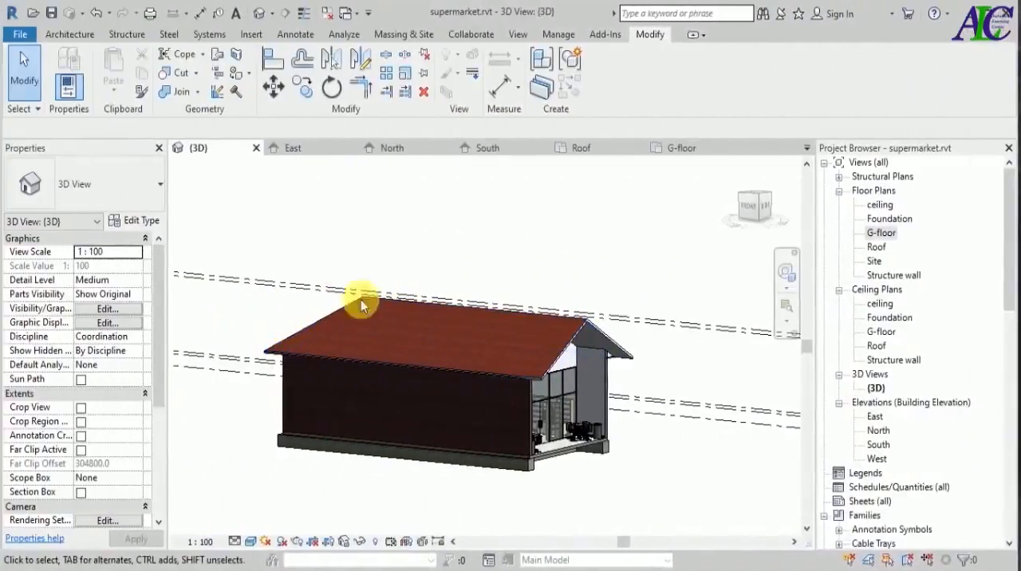
left_click(68, 36)
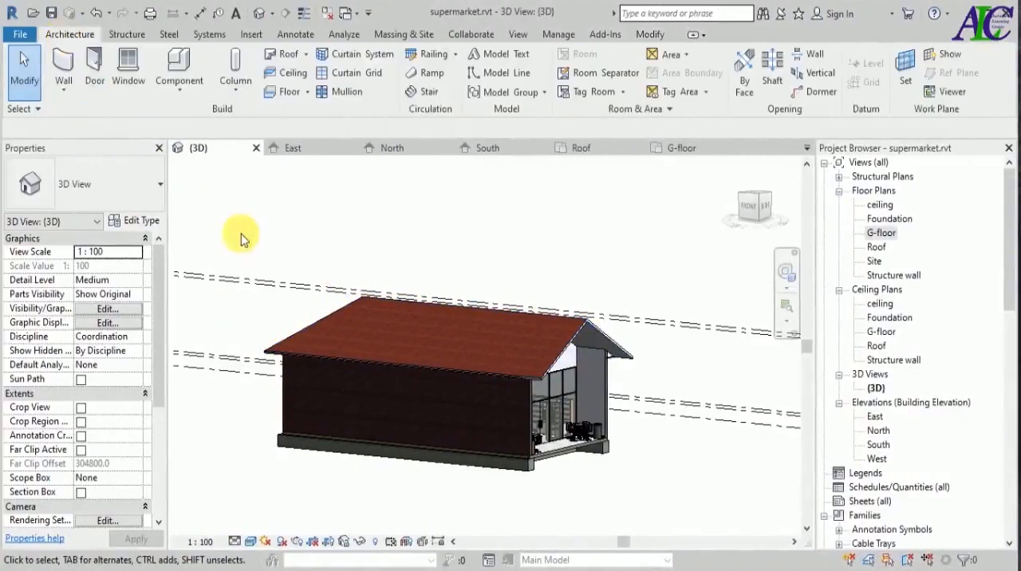
scroll(427, 273, "down", 1)
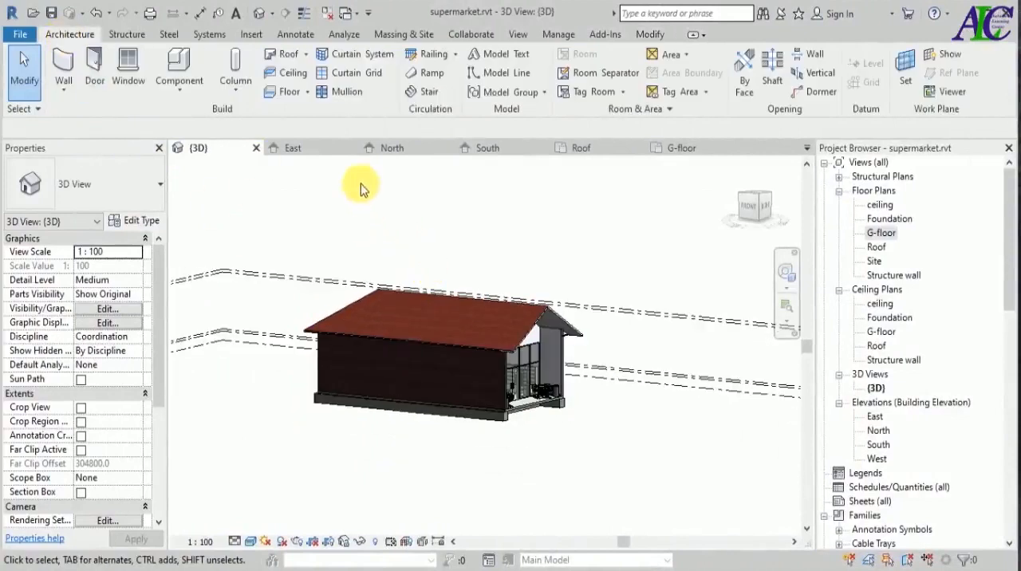
left_click(306, 54)
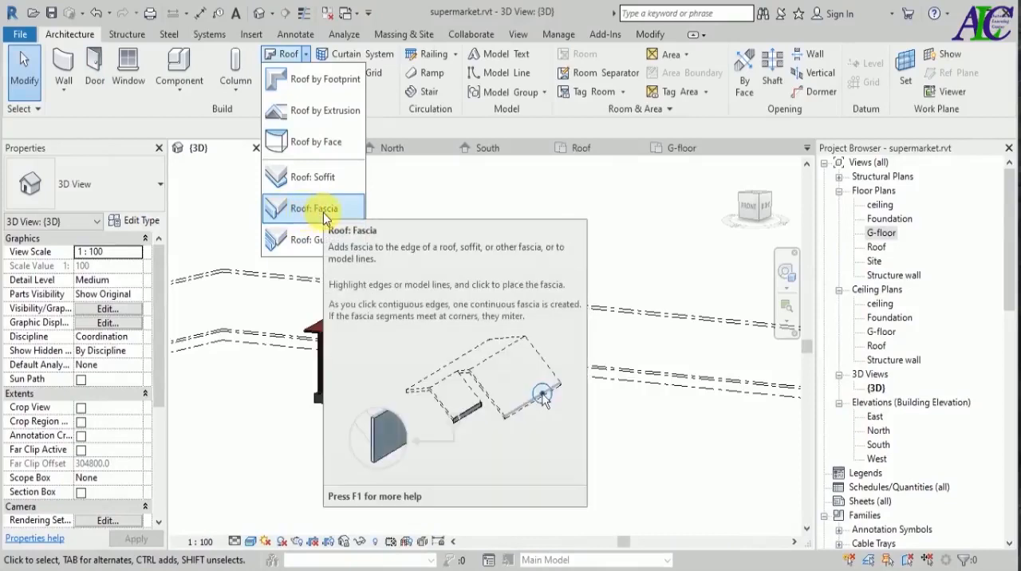
left_click(323, 212)
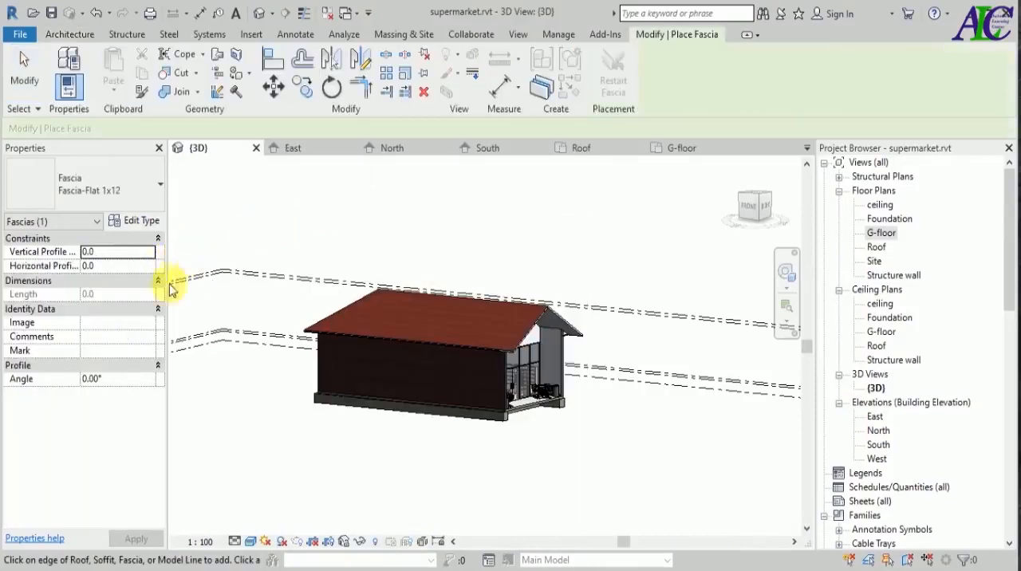
left_click(139, 222)
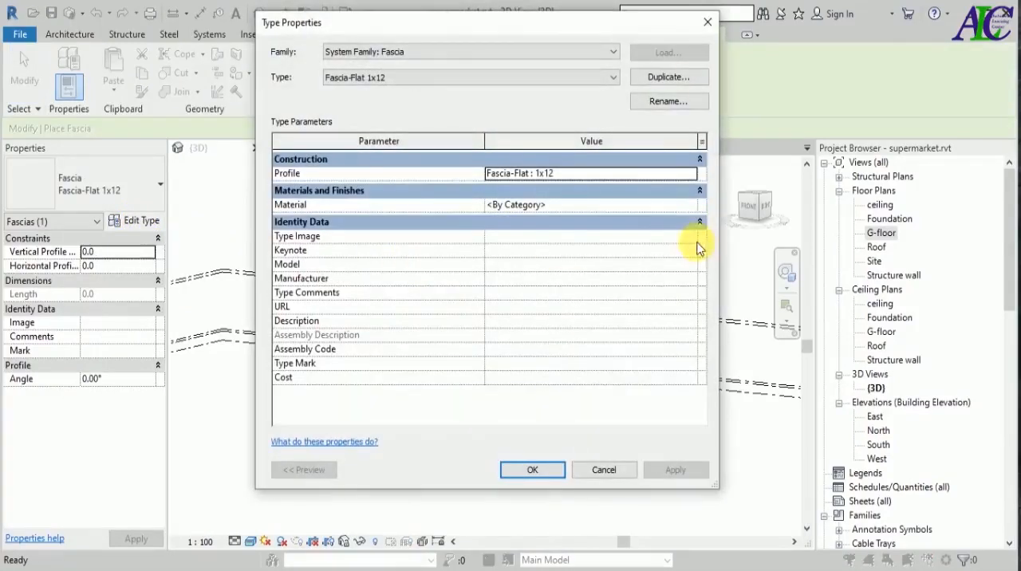
left_click(661, 79)
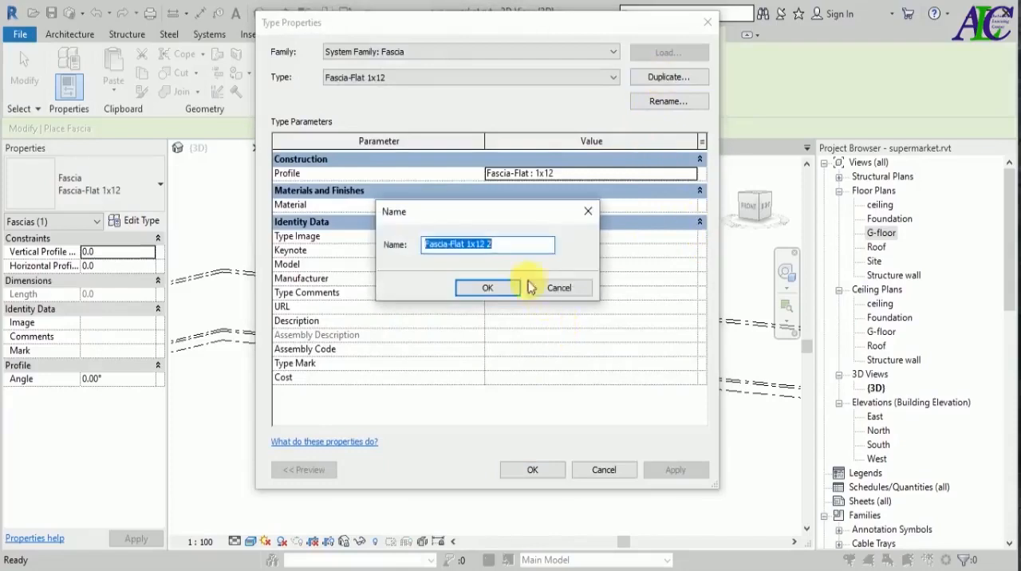
double_click(488, 244)
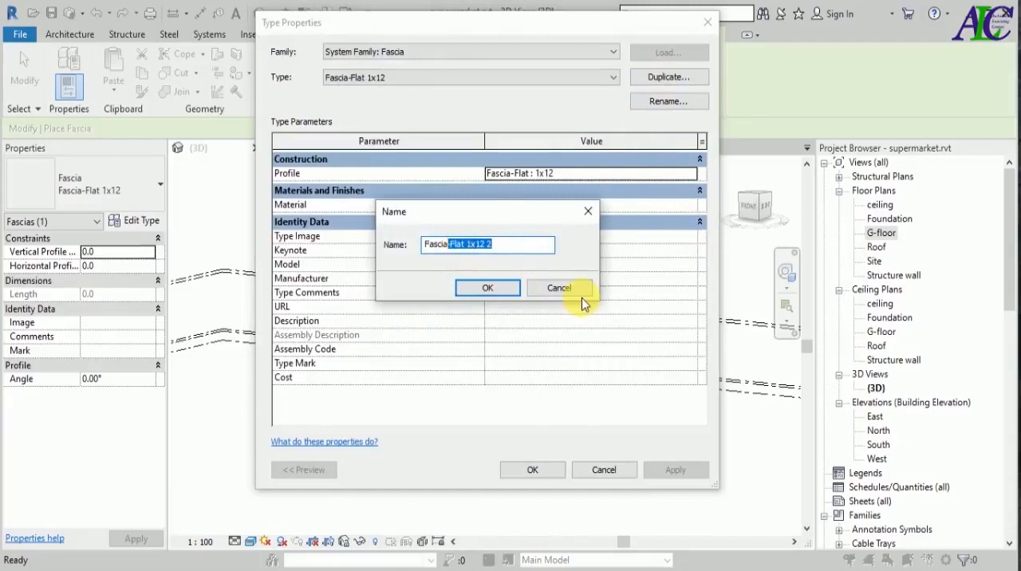
key("BackSpace")
type("Roo")
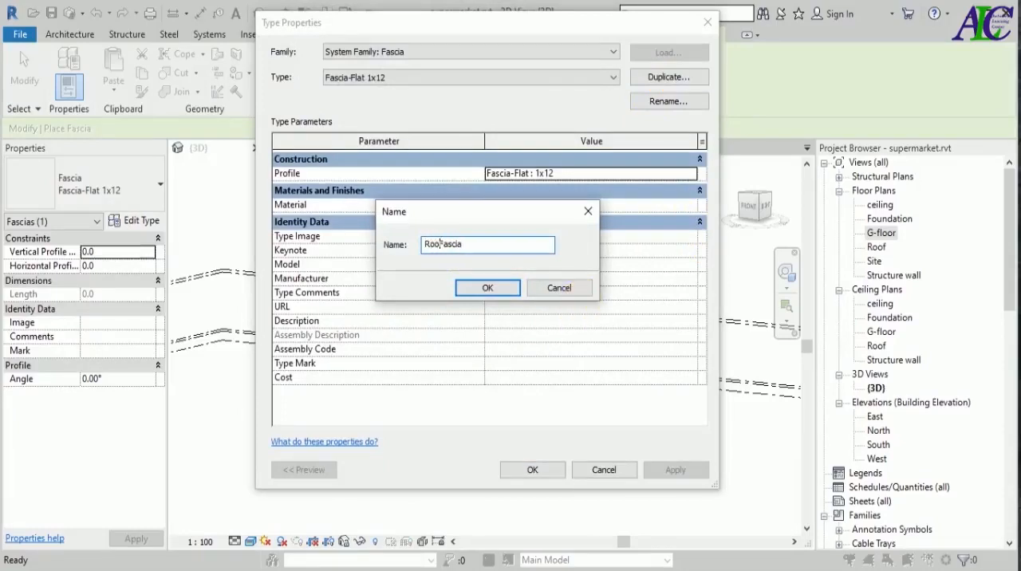
type("f")
left_click(481, 287)
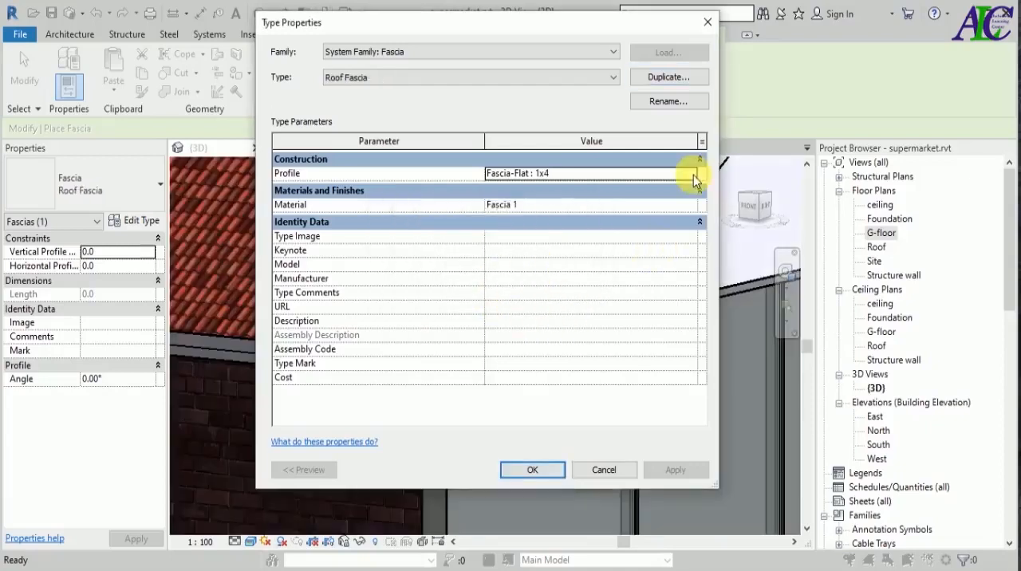
Set the Roof Fascia type's profile to Fascia-Flat : 1x8 and select Fascia 1 among the project materials.
left_click(694, 179)
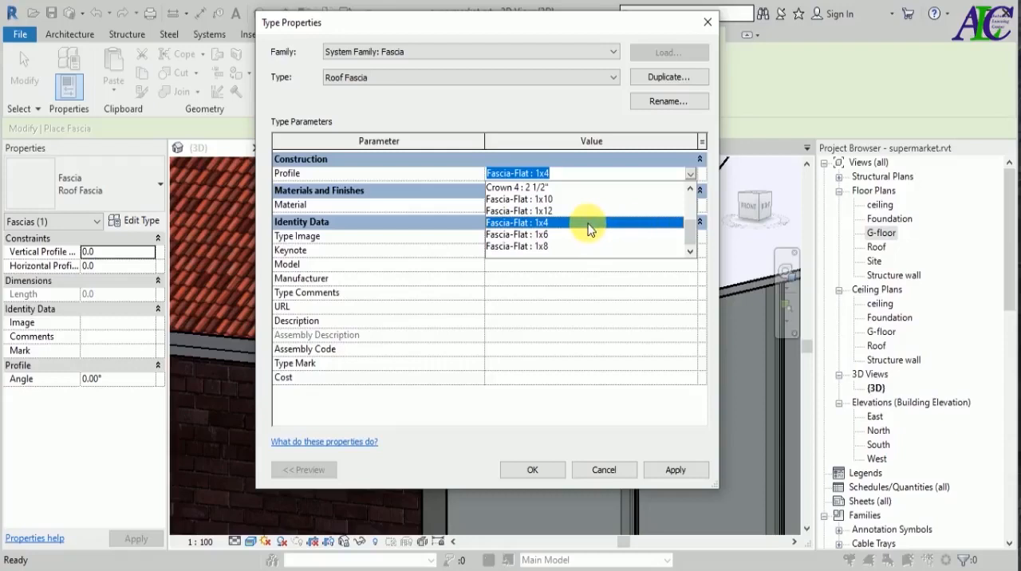
left_click(546, 247)
left_click(691, 208)
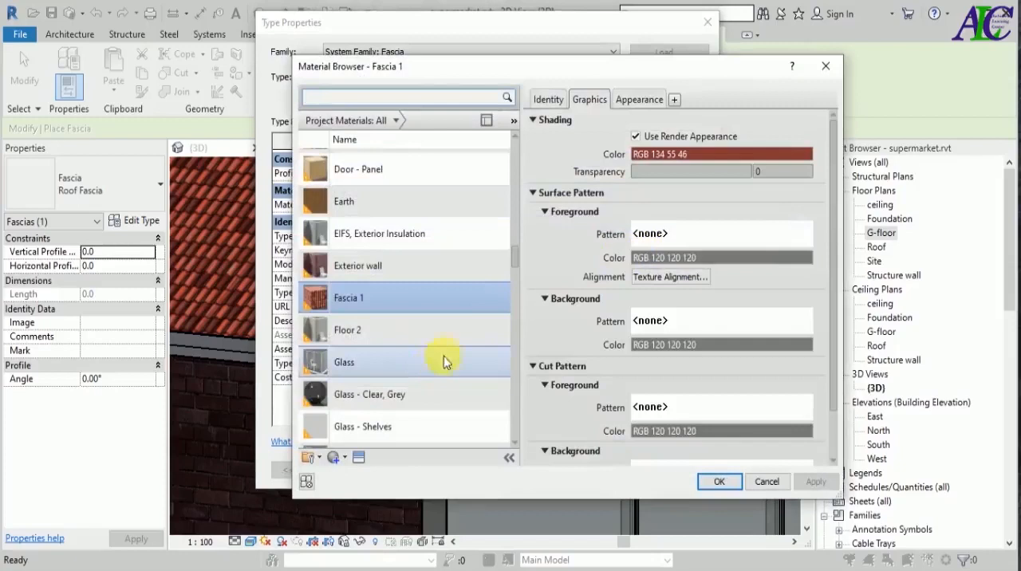
scroll(414, 394, "down", 1)
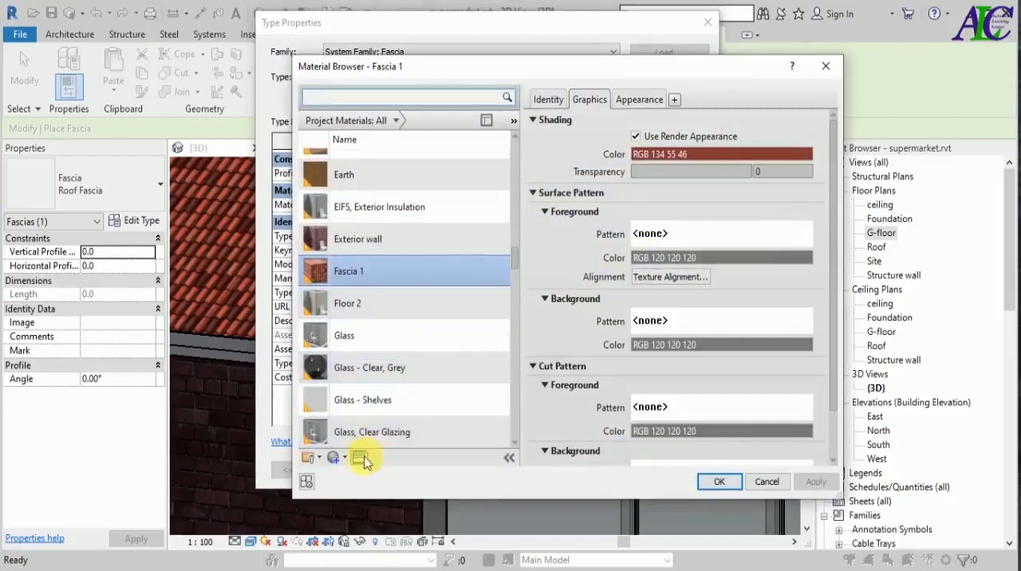
left_click(371, 270)
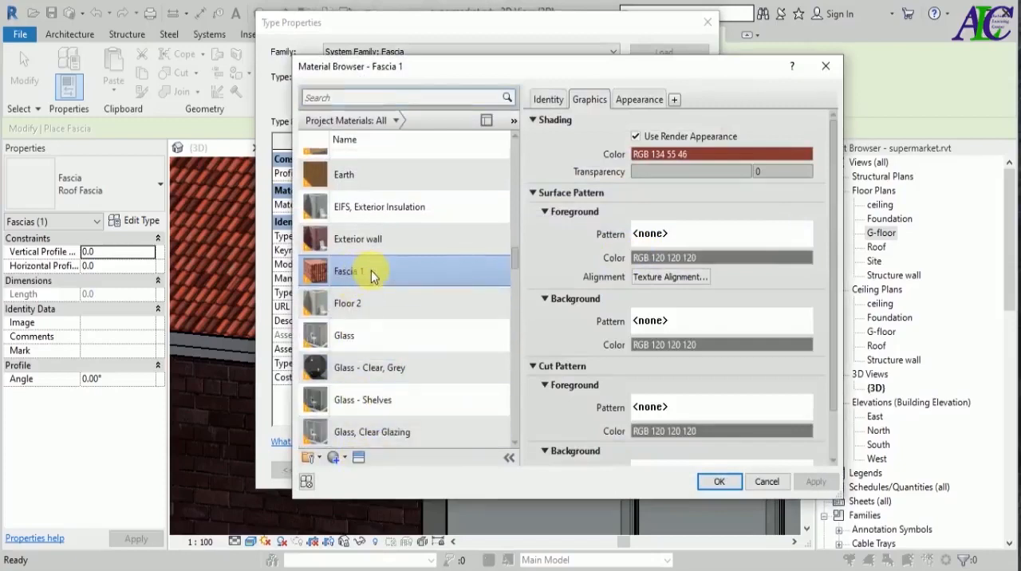
Replace the Fascia 1 material's appearance with the Metal library's Aluminum - Anodized Rough (Red) and confirm the fascia type.
left_click(637, 101)
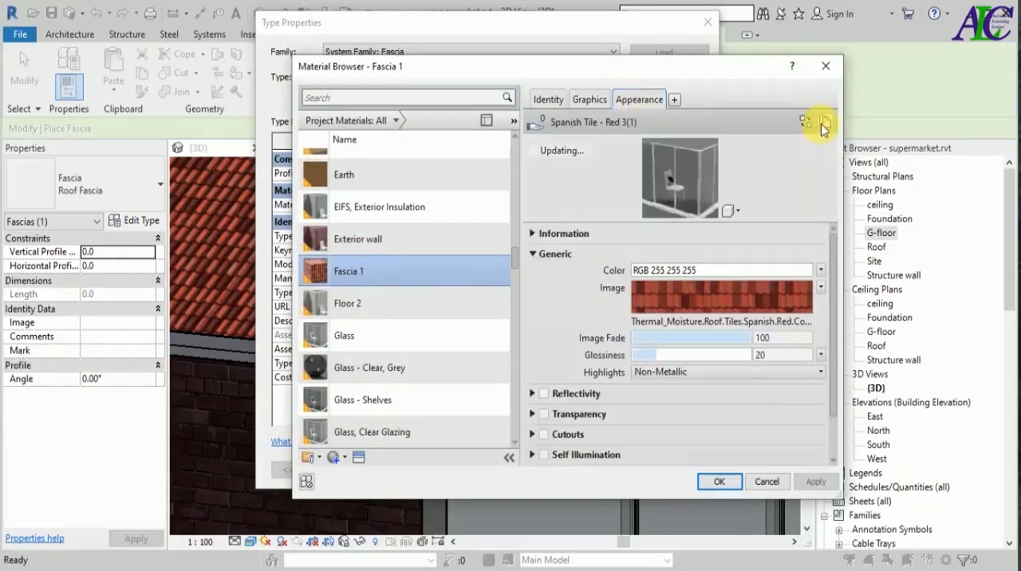
left_click(804, 121)
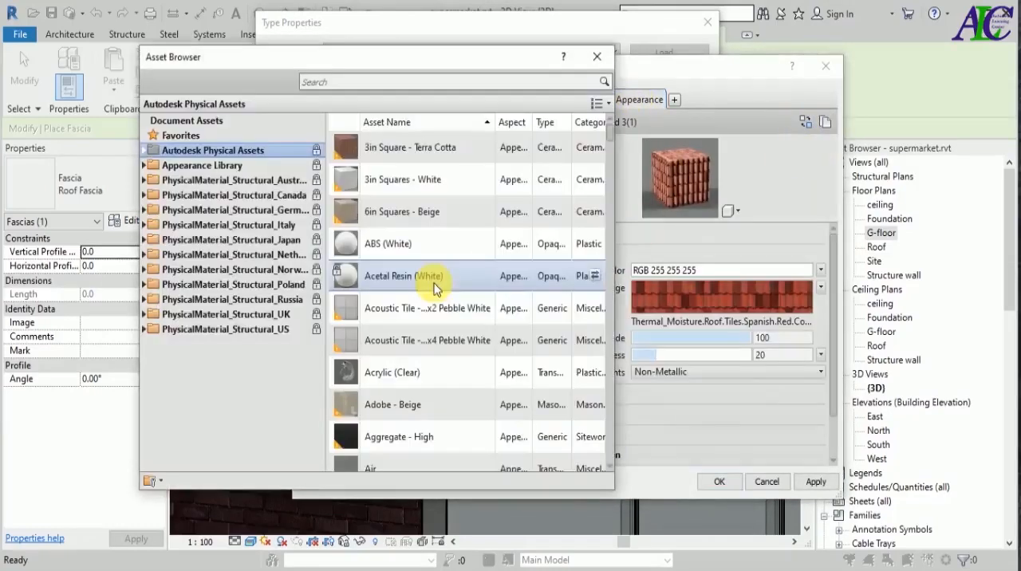
left_click(145, 166)
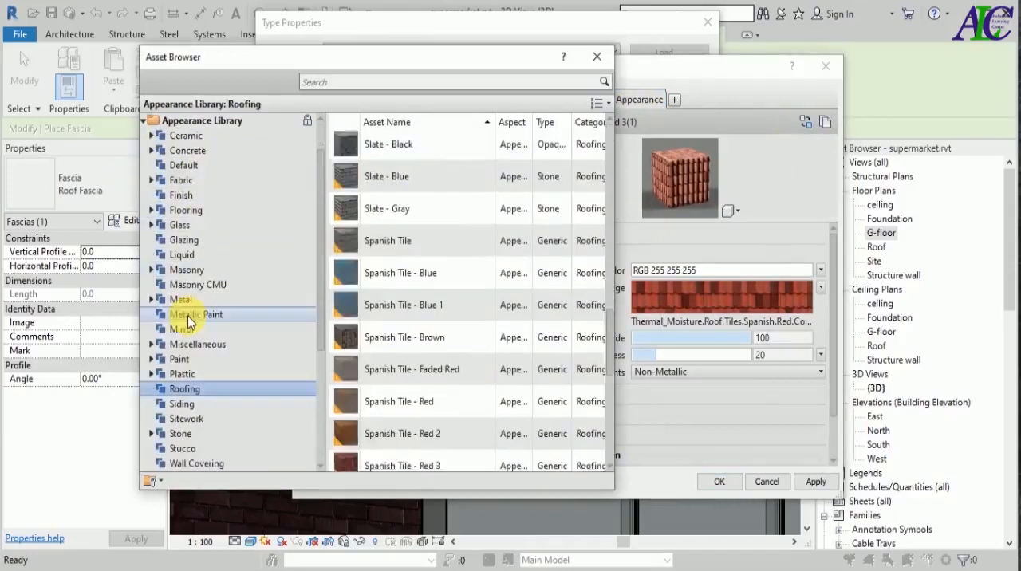
left_click(188, 315)
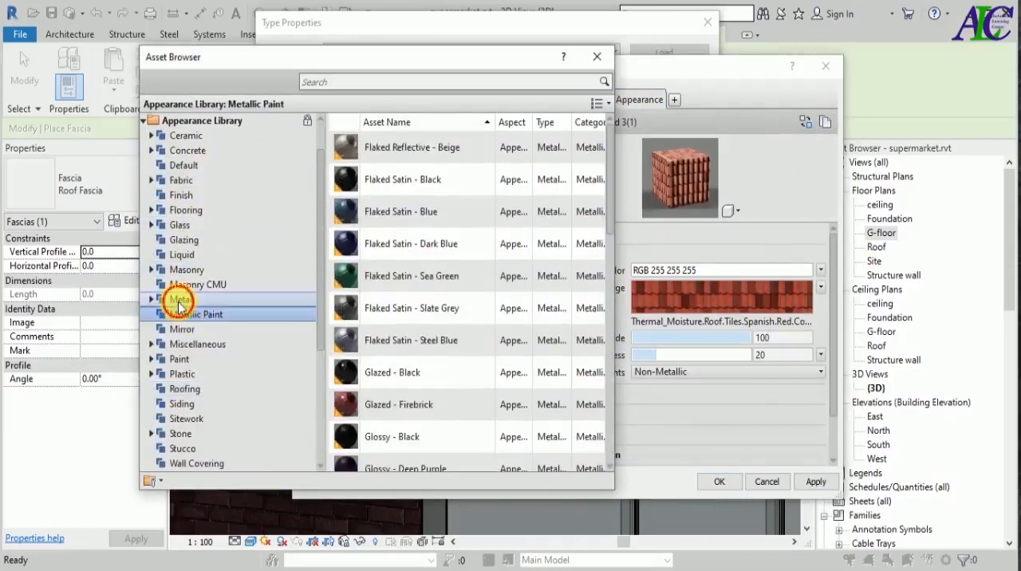
left_click(190, 301)
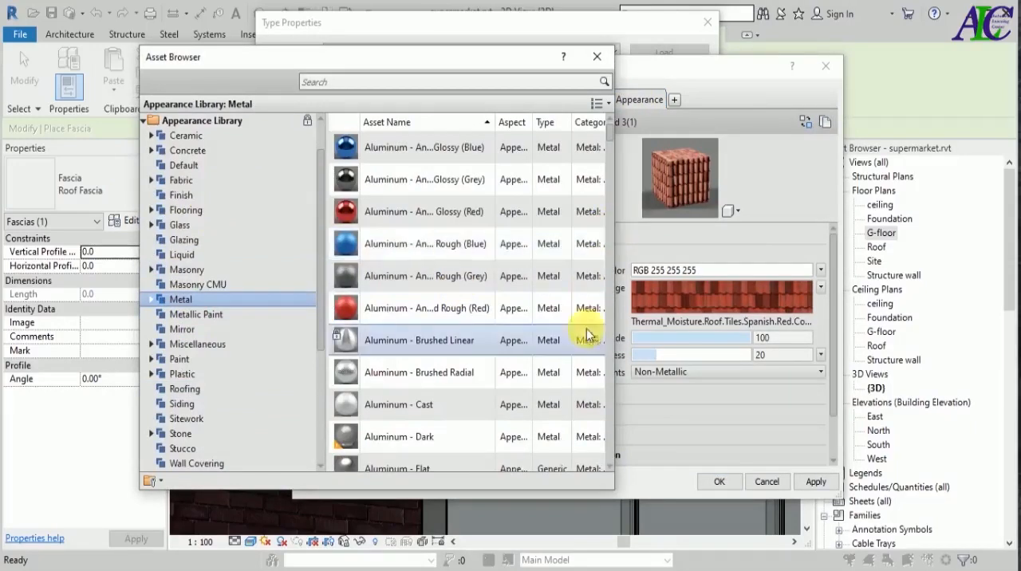
left_click(594, 308)
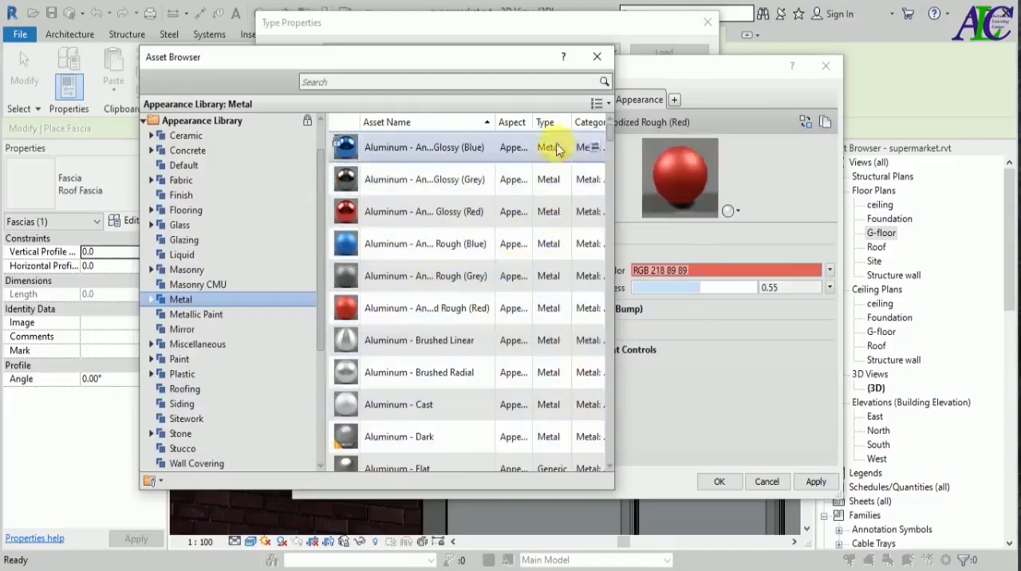
left_click(597, 56)
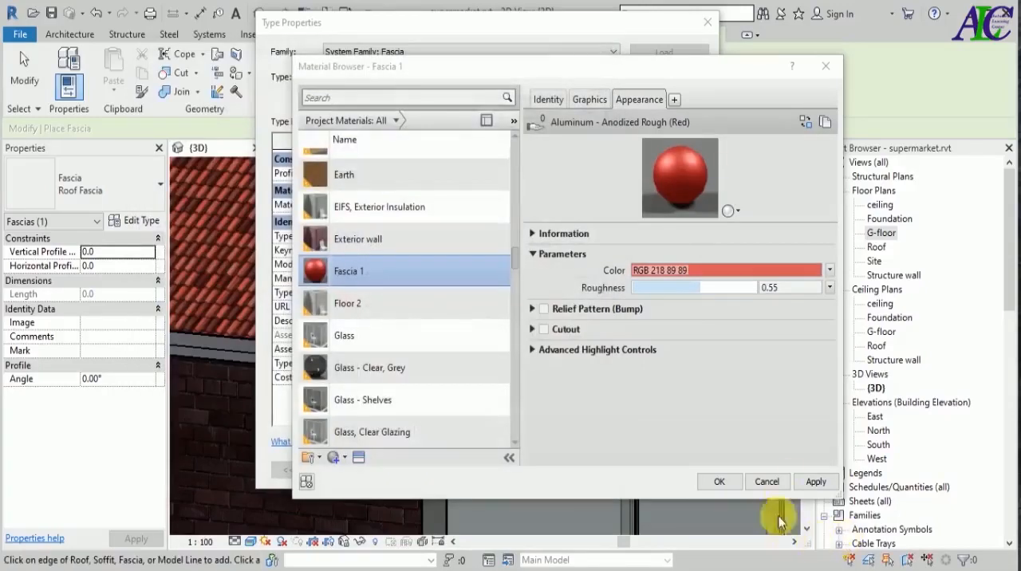
left_click(814, 482)
left_click(722, 481)
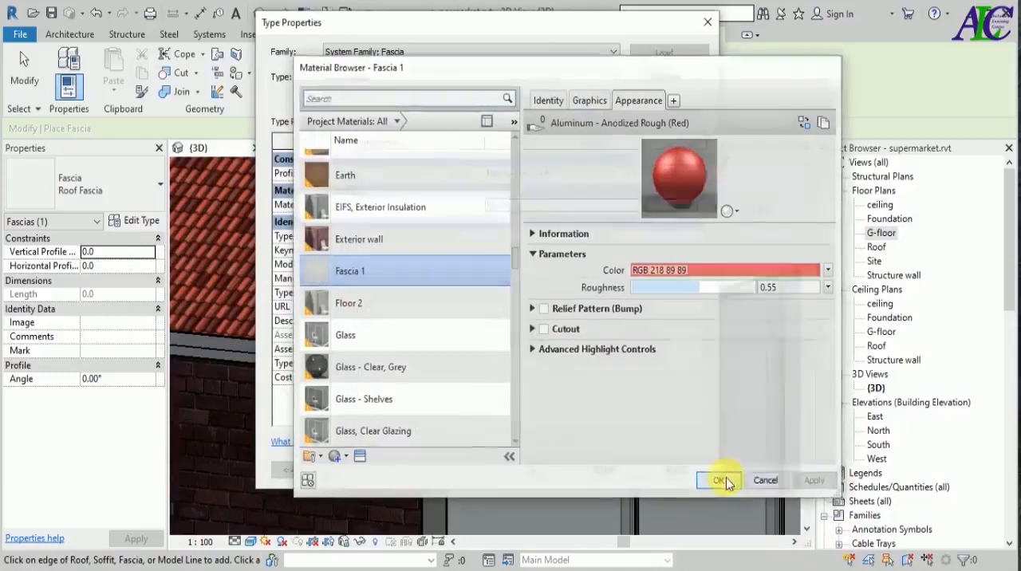
left_click(690, 478)
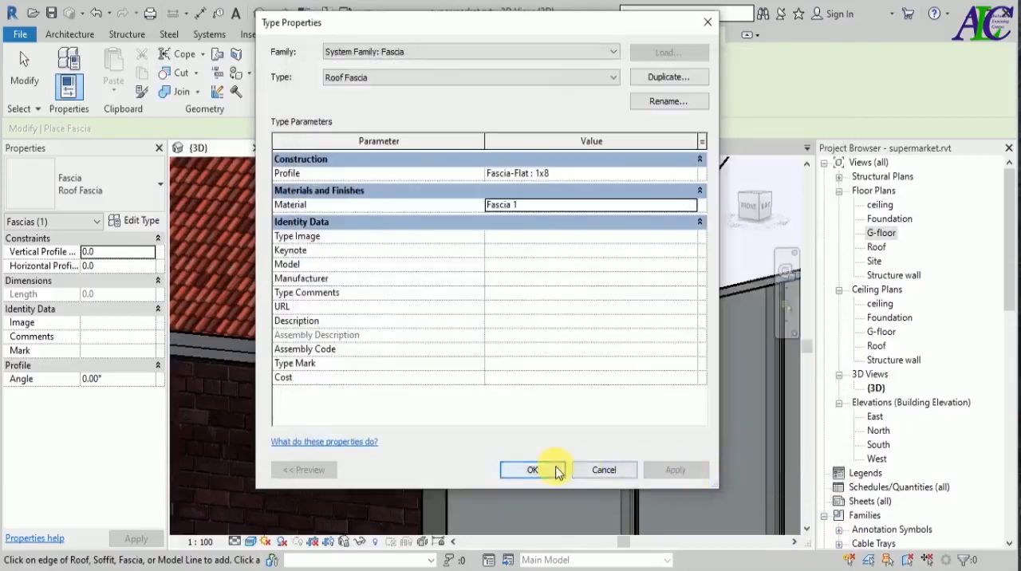
left_click(532, 470)
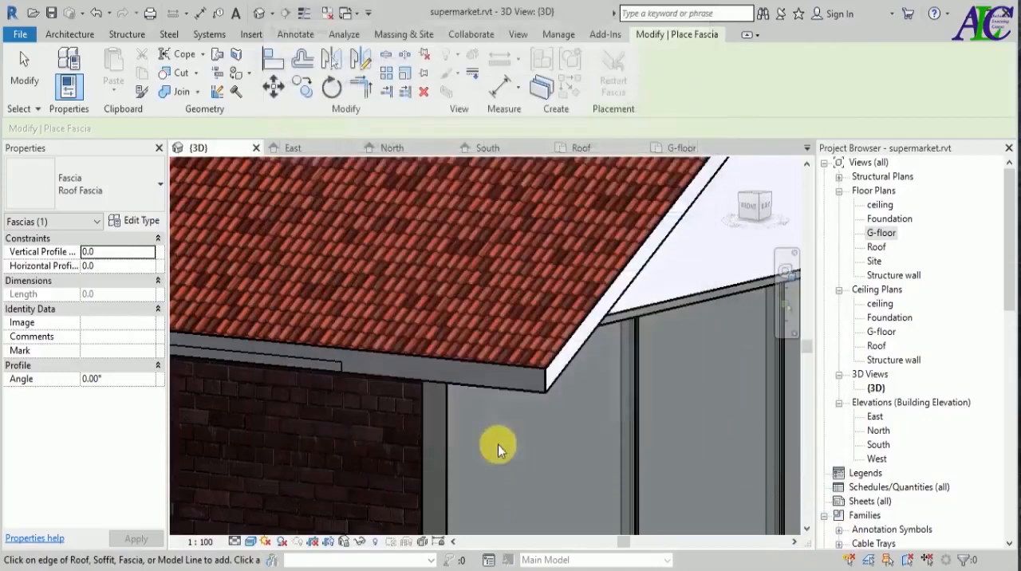
Place the fascia along the front eave's upper roof edge and both sloping edges of the open gable.
left_click(506, 367)
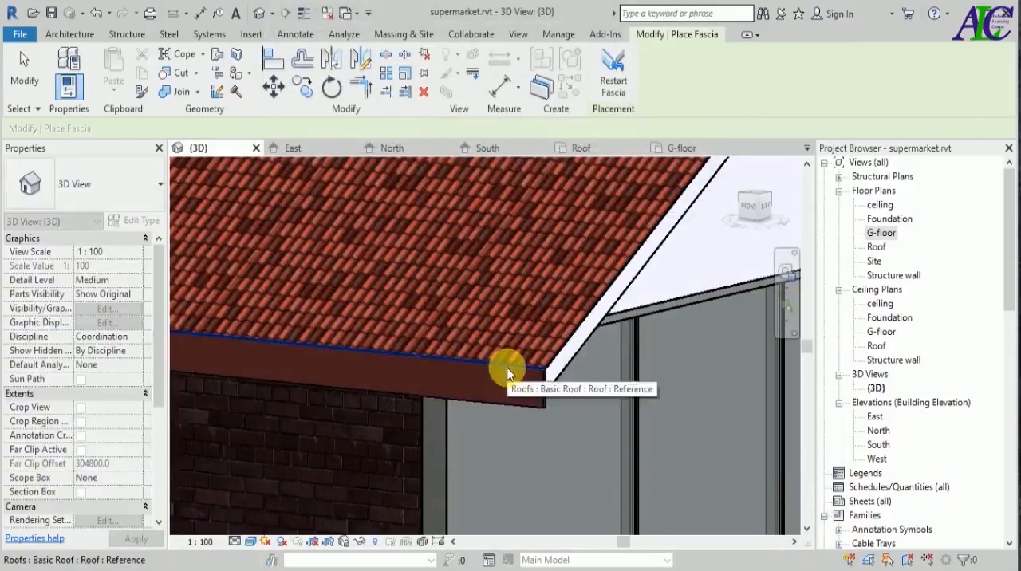
left_click(572, 337)
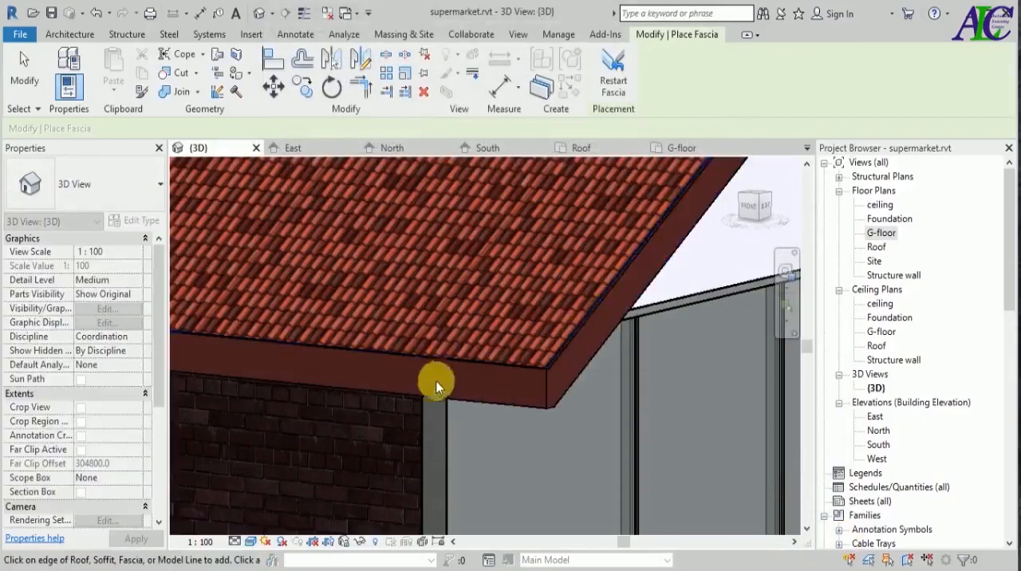
scroll(416, 375, "down", 4)
scroll(416, 375, "down", 3)
scroll(571, 279, "up", 6)
left_click(584, 319)
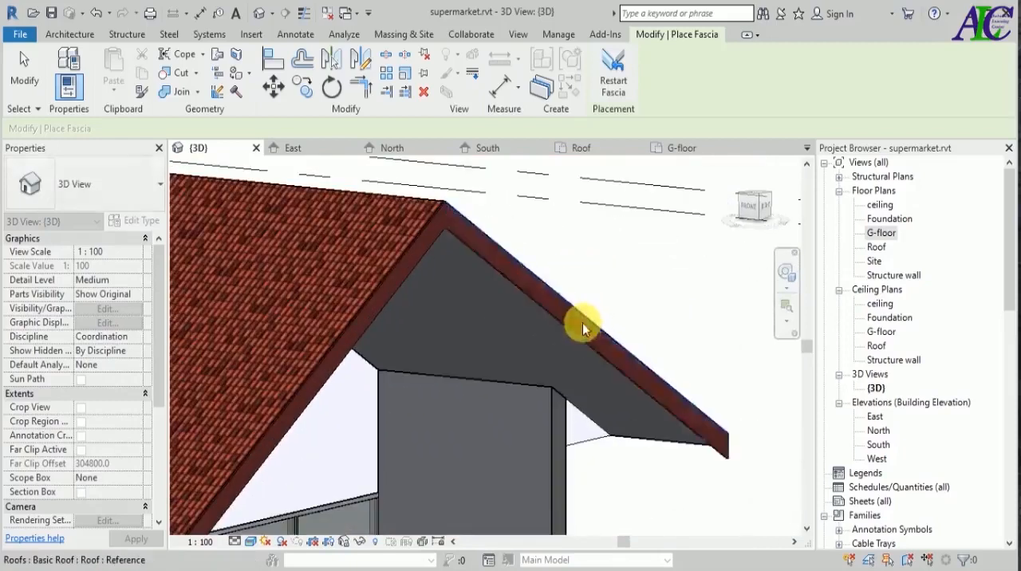
Continue the fascia along the back eave and the hipped end's eave edge, and finish placing it.
scroll(493, 346, "down", 3)
scroll(543, 363, "down", 3)
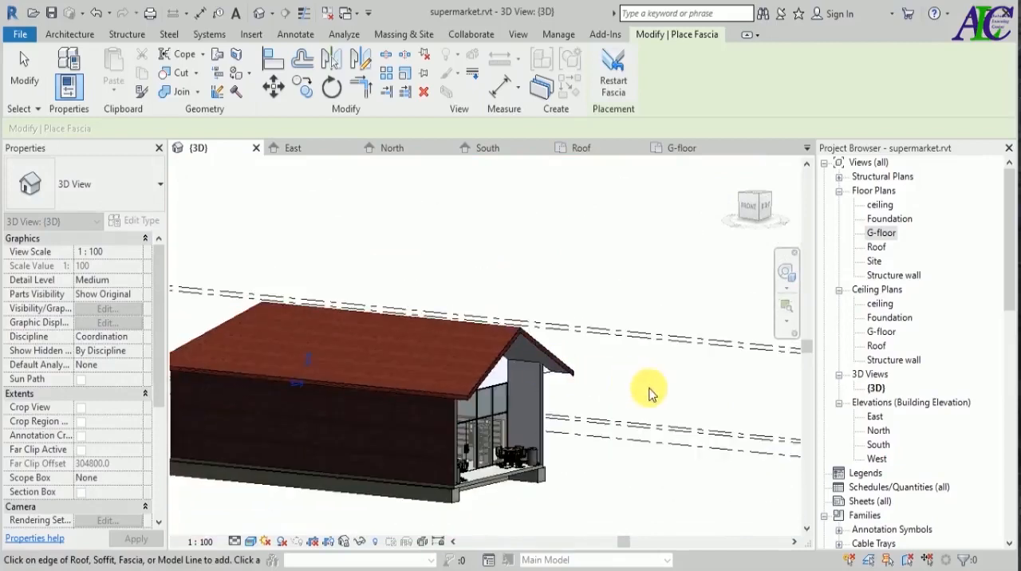
middle_click_drag(652, 386, 289, 399, "shift")
scroll(437, 431, "up", 5)
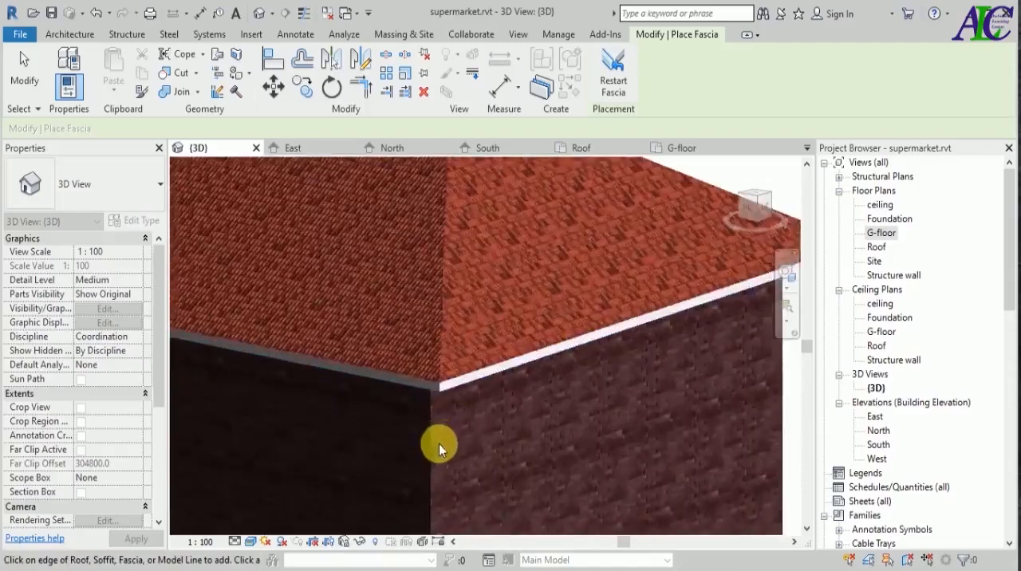
scroll(446, 407, "up", 3)
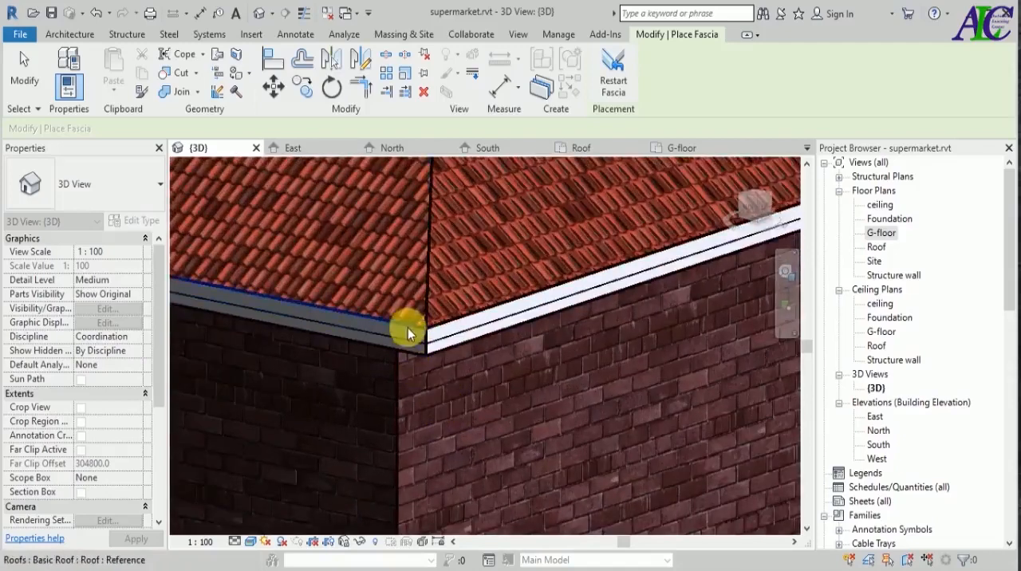
left_click(407, 327)
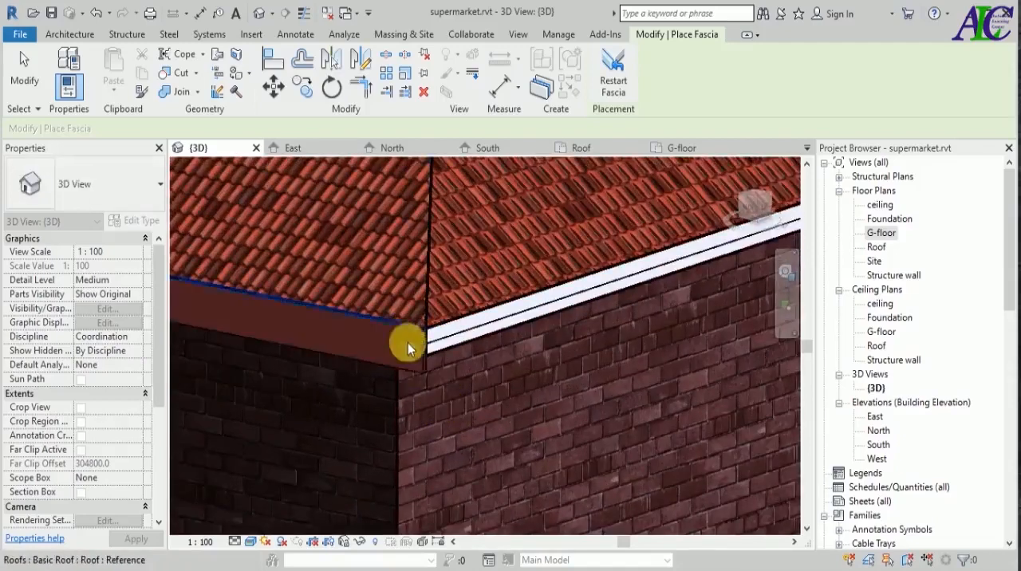
left_click(451, 329)
scroll(375, 382, "down", 6)
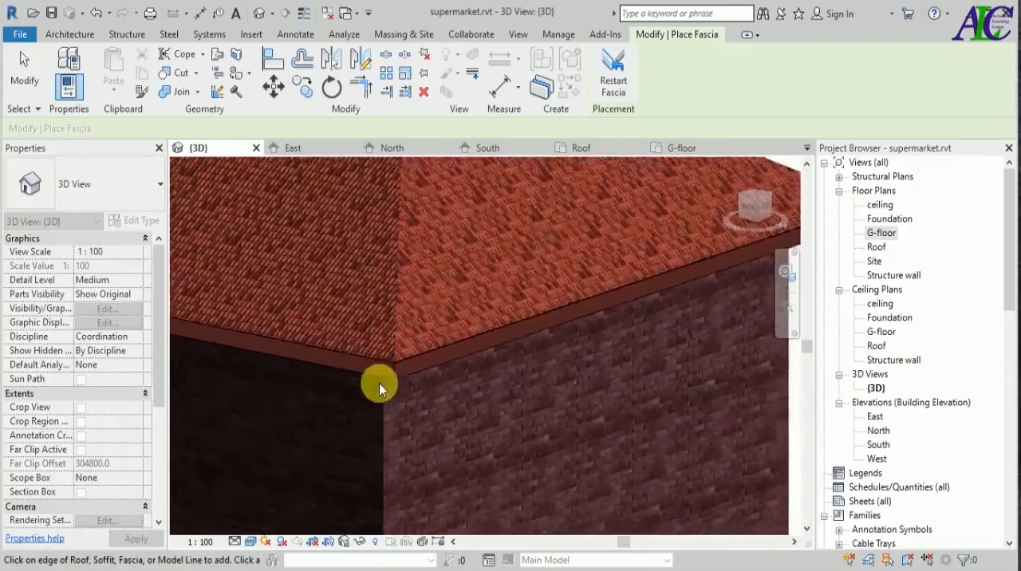
scroll(633, 384, "down", 5)
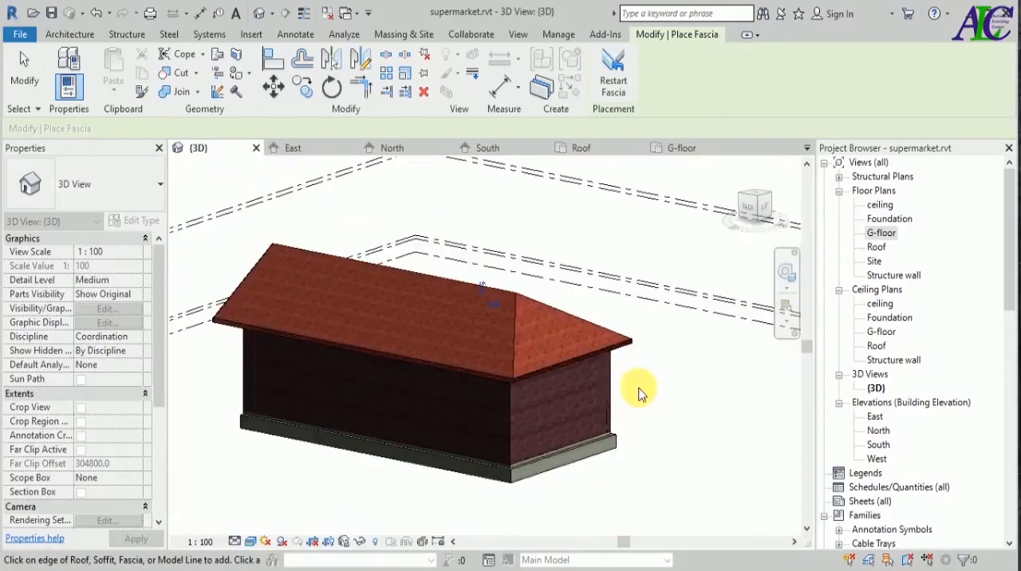
middle_click_drag(675, 427, 561, 486, "shift")
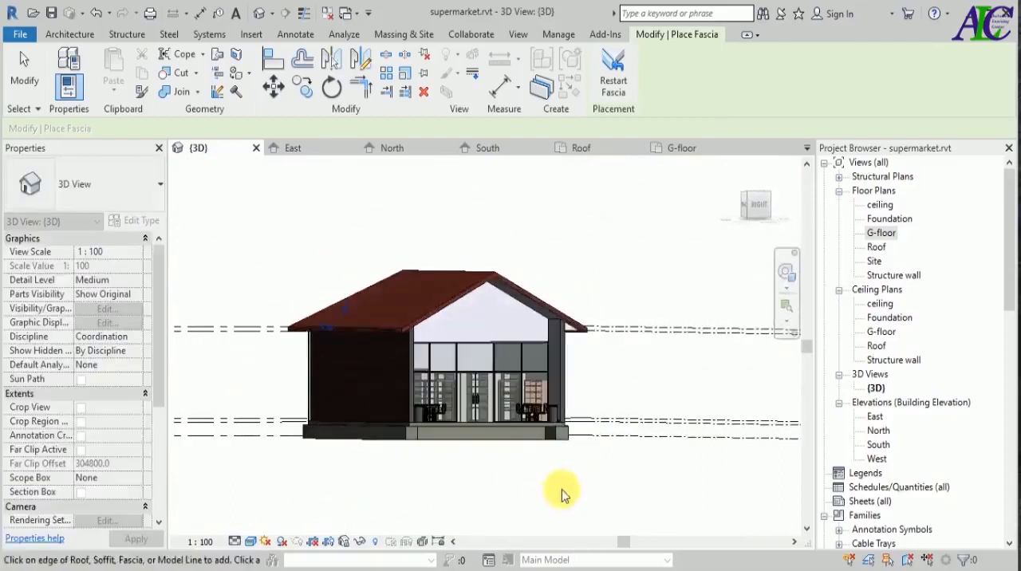
key("Escape")
key("Escape")
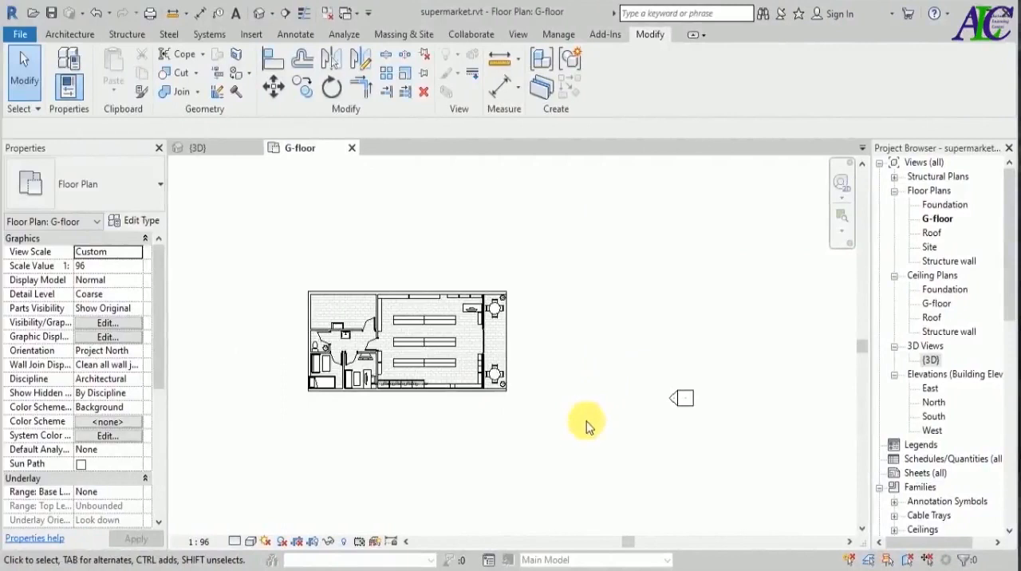
scroll(406, 349, "up", 2)
scroll(466, 352, "up", 3)
scroll(620, 344, "down", 5)
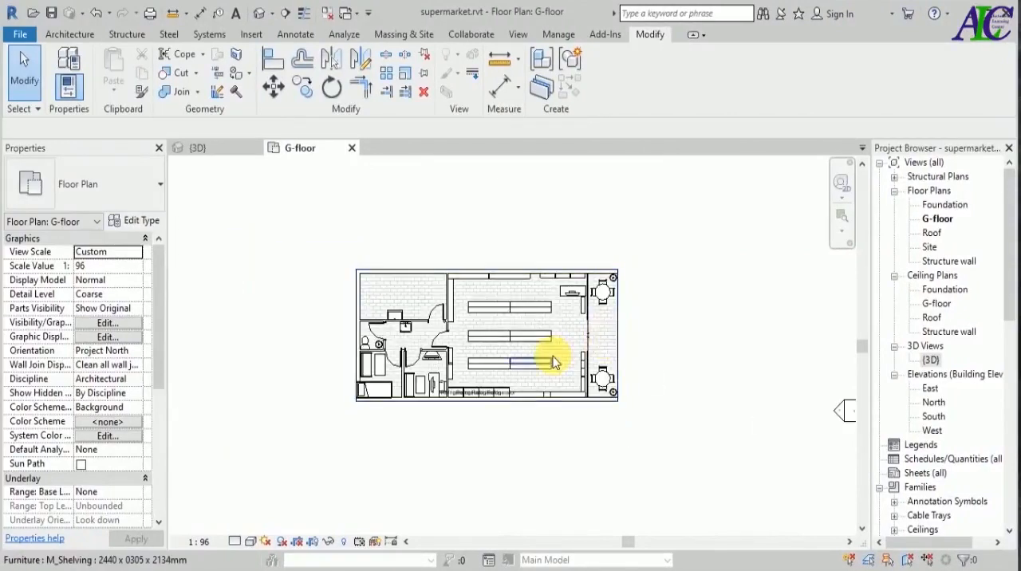
scroll(558, 339, "up", 2)
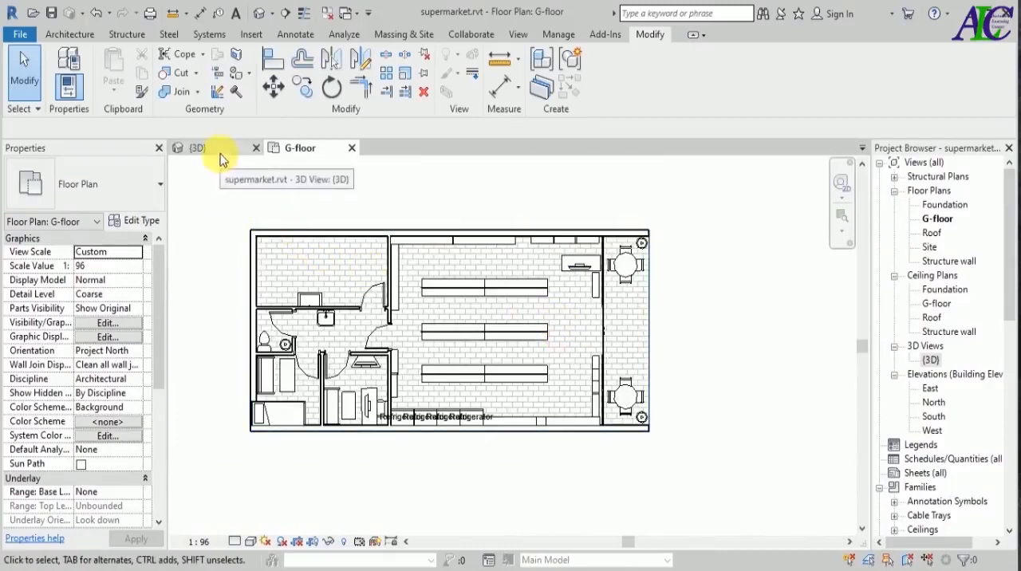
Select the supermarket's ground floor slab in an angled 3D view and open its floor type's layer structure for editing.
left_click(199, 151)
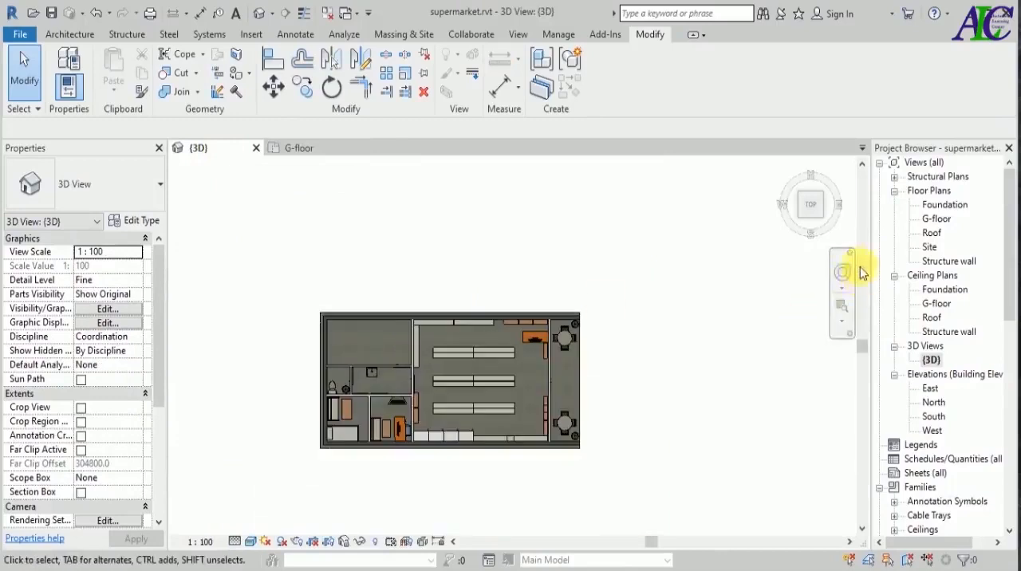
left_click(827, 222)
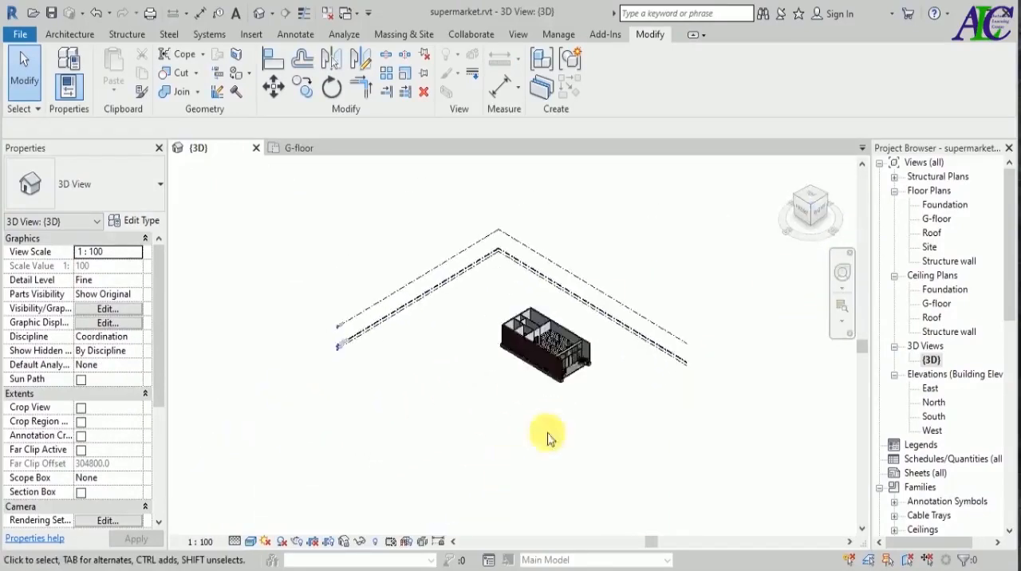
scroll(599, 335, "up", 3)
scroll(514, 456, "up", 1)
scroll(527, 443, "up", 3)
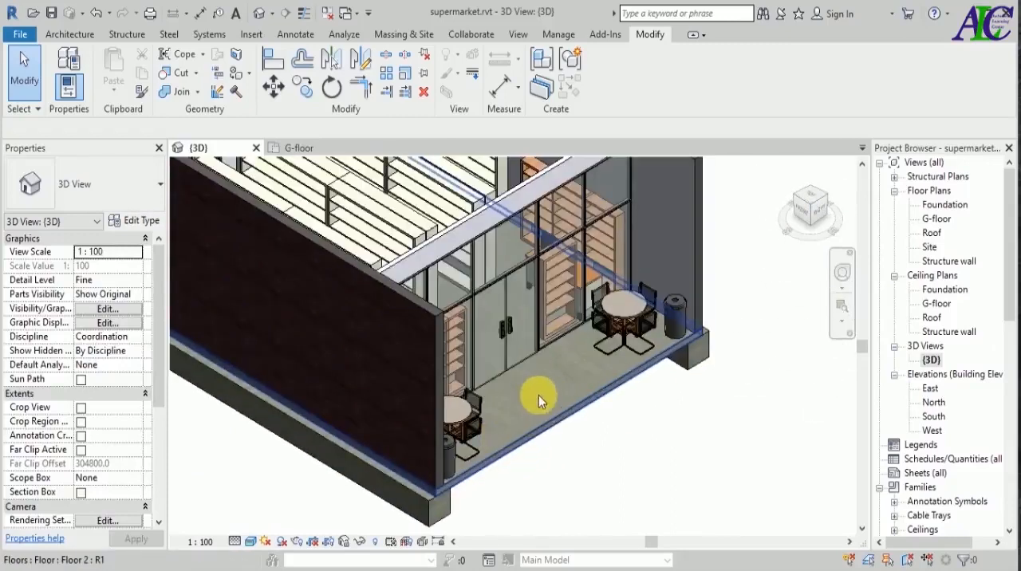
left_click(555, 425)
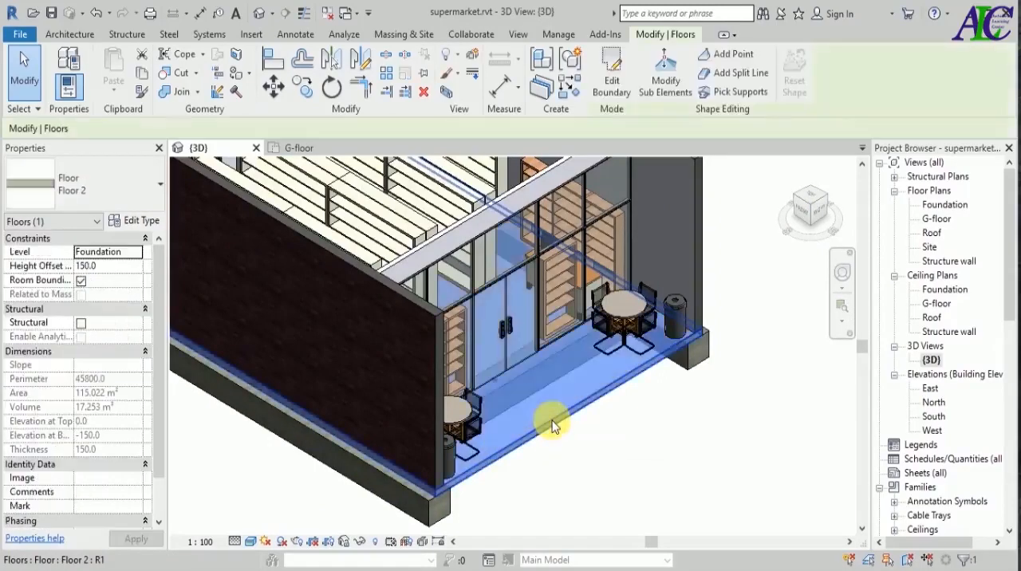
left_click(136, 220)
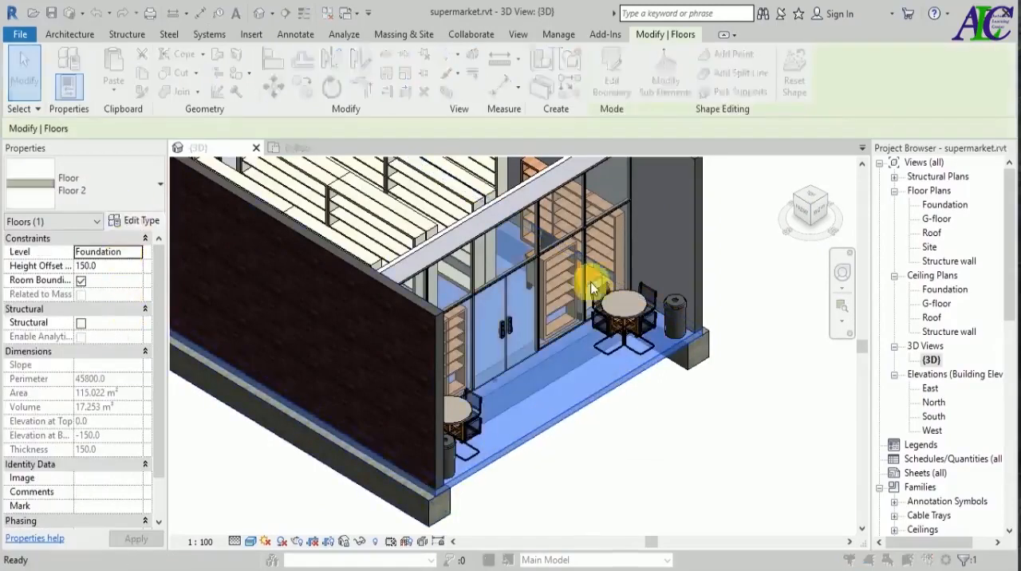
left_click(778, 205)
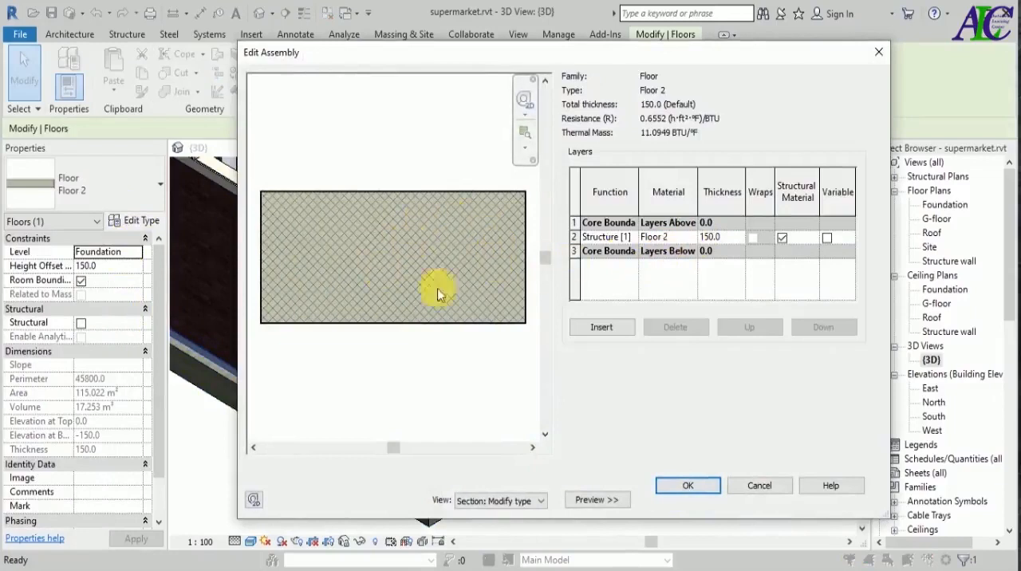
Insert a 20 mm layer above the Floor 2 layer inside the core and set the Floor 2 layer's thickness to 130 mm.
left_click(599, 327)
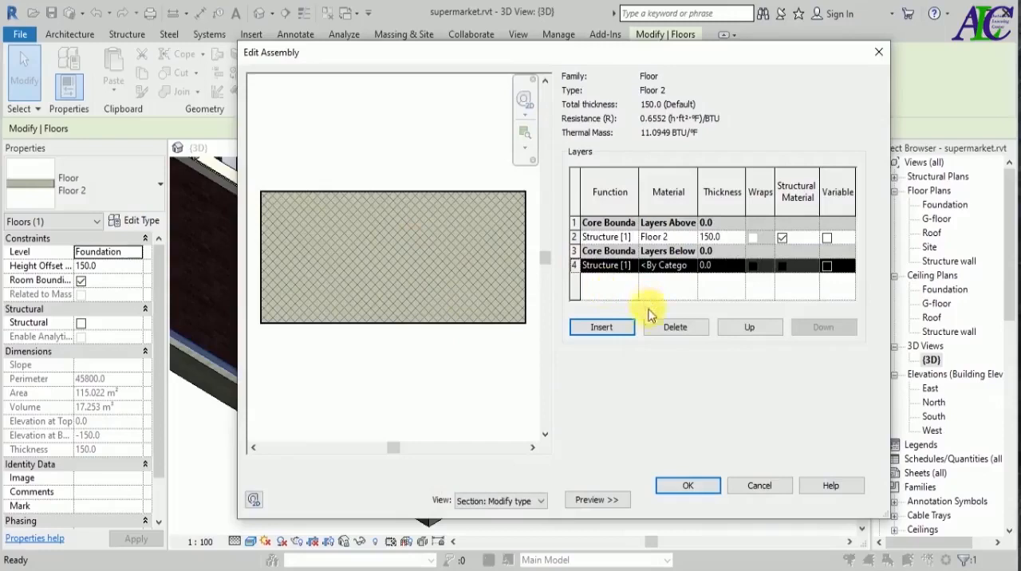
left_click(750, 327)
left_click(750, 327)
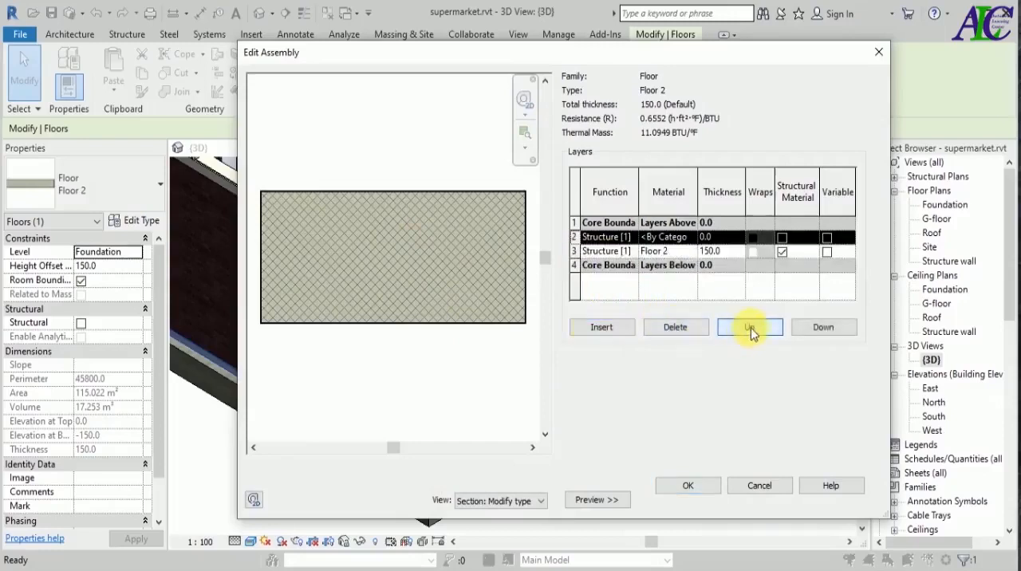
left_click(710, 238)
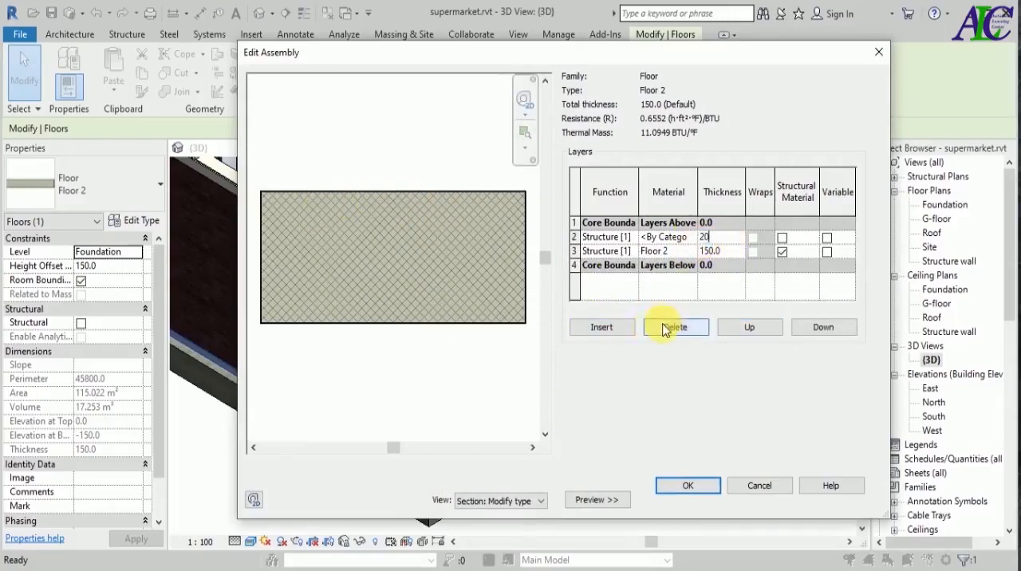
left_click(725, 254)
left_click(707, 252)
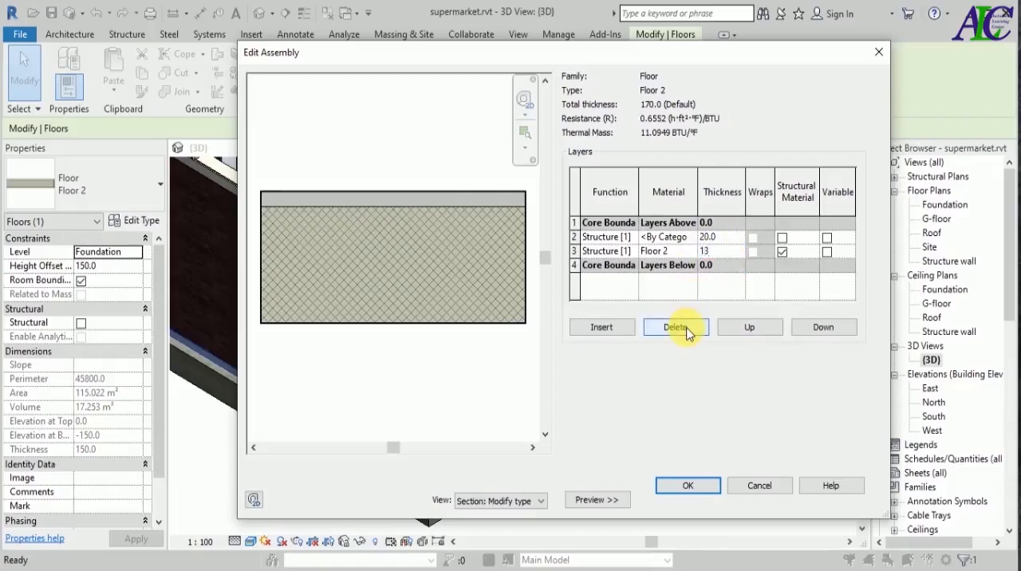
Create a new material for the 20 mm top layer and name it Tile.
left_click(670, 237)
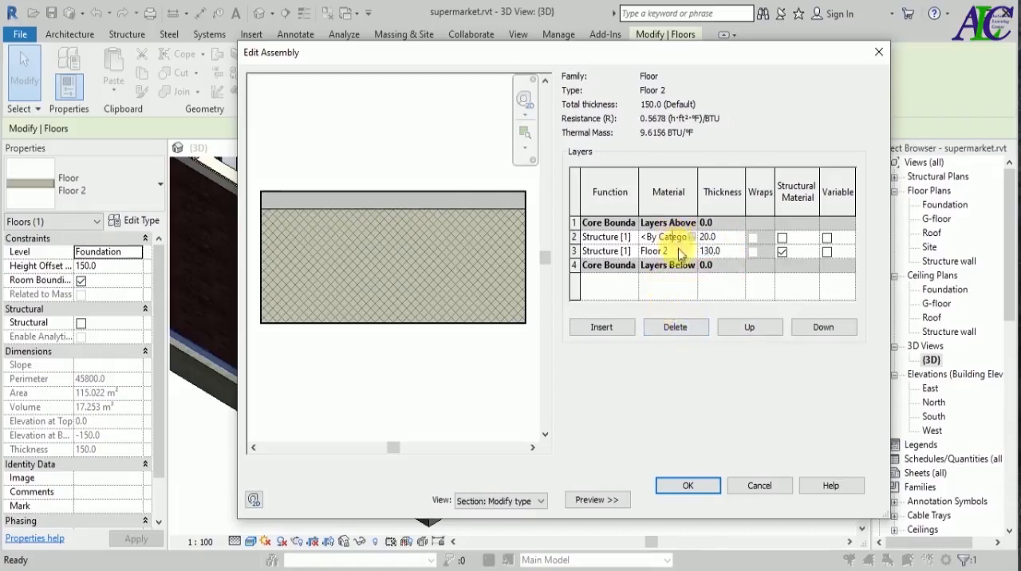
left_click(692, 237)
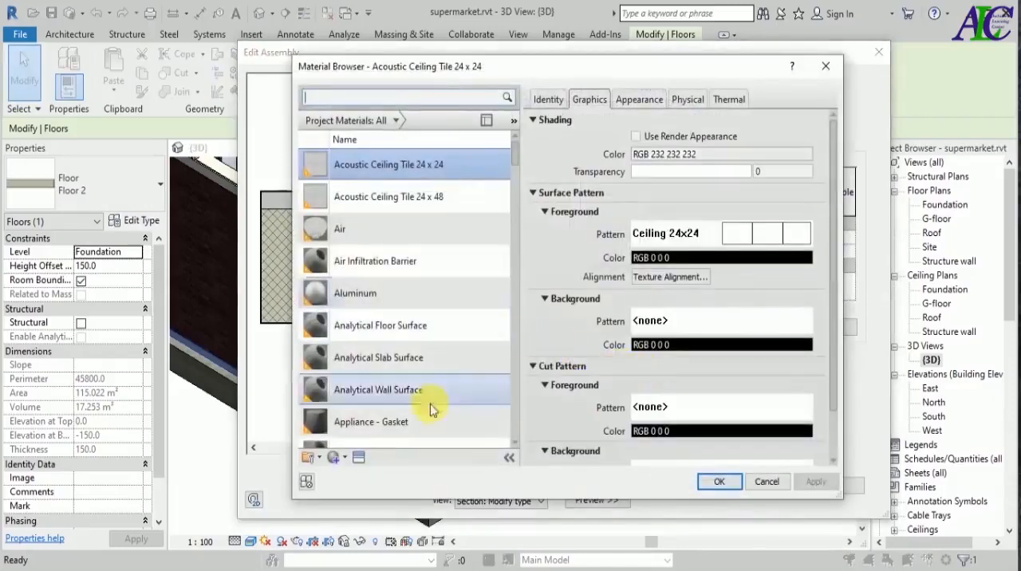
scroll(364, 433, "down", 1)
left_click(344, 458)
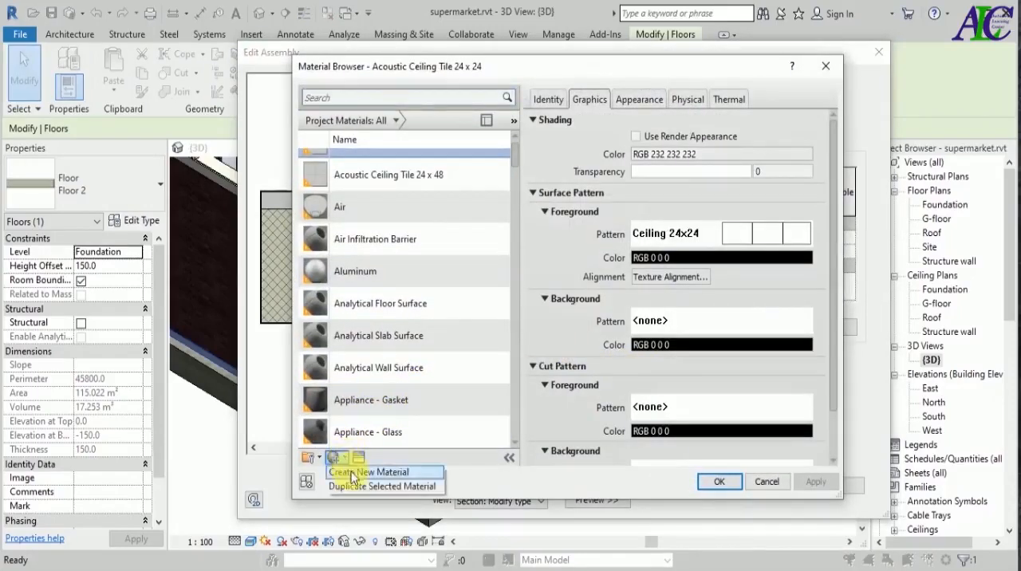
left_click(361, 472)
scroll(371, 307, "down", 1)
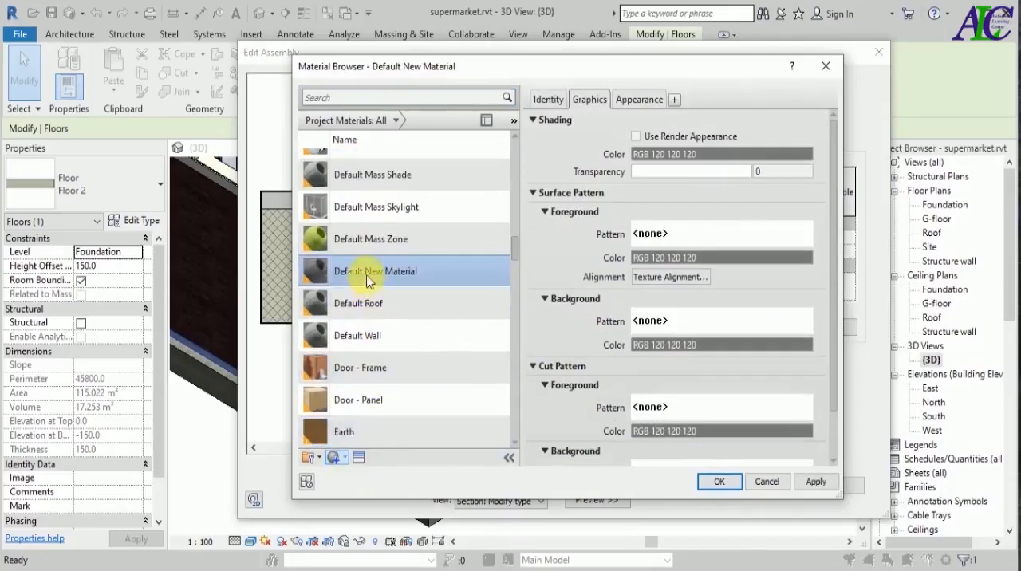
right_click(372, 274)
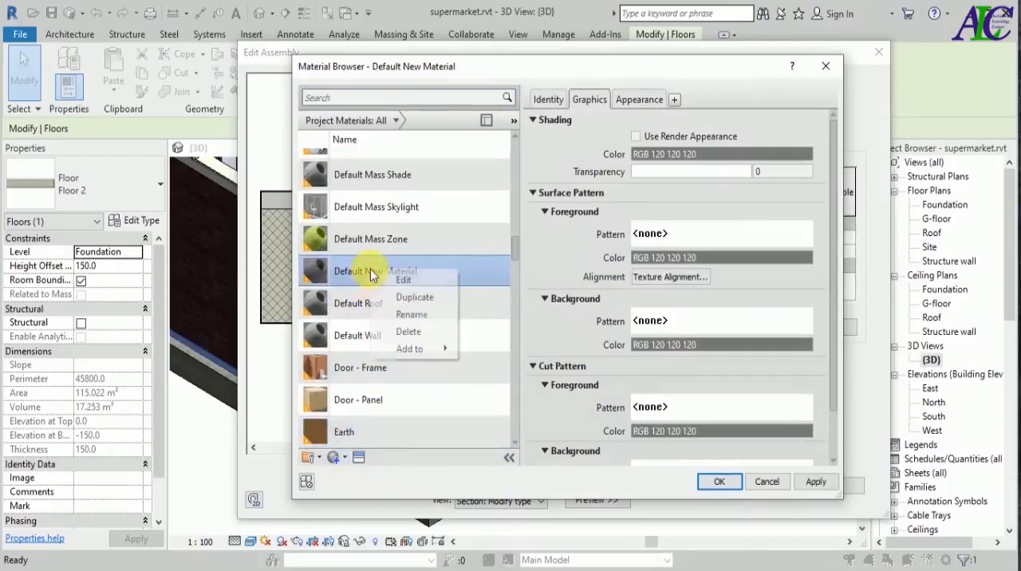
left_click(399, 314)
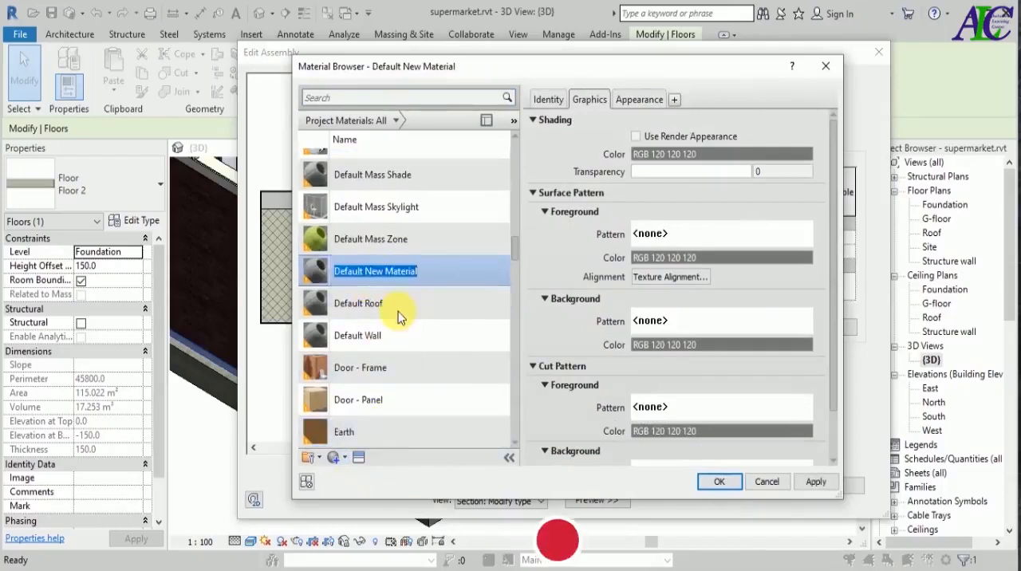
type("Tile")
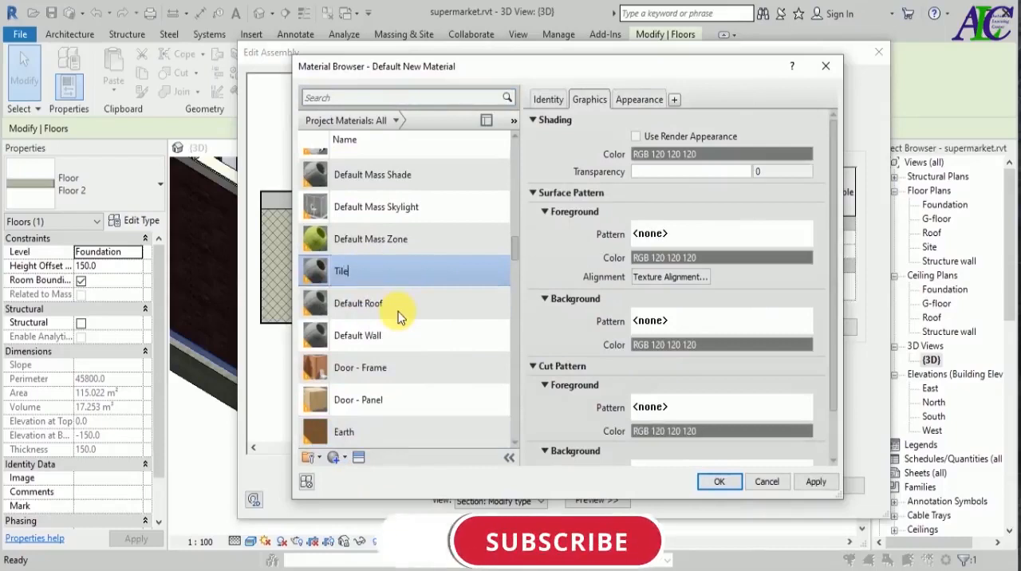
Enable Use Render Appearance for Tile and replace its appearance with the Miscellaneous library's Acoustic Tile - Exposed Grid 2x4 Pebble White.
left_click(636, 136)
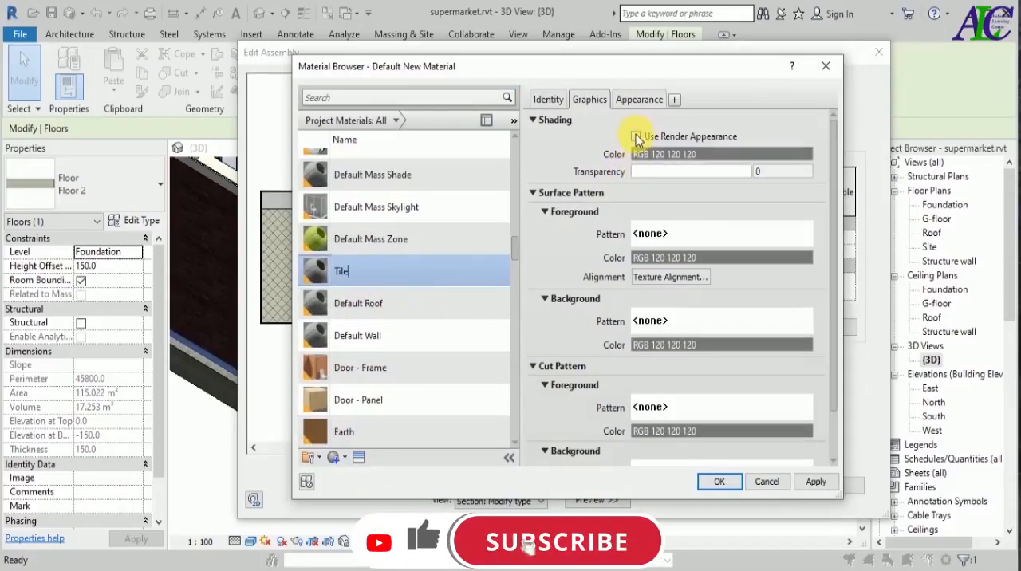
left_click(642, 100)
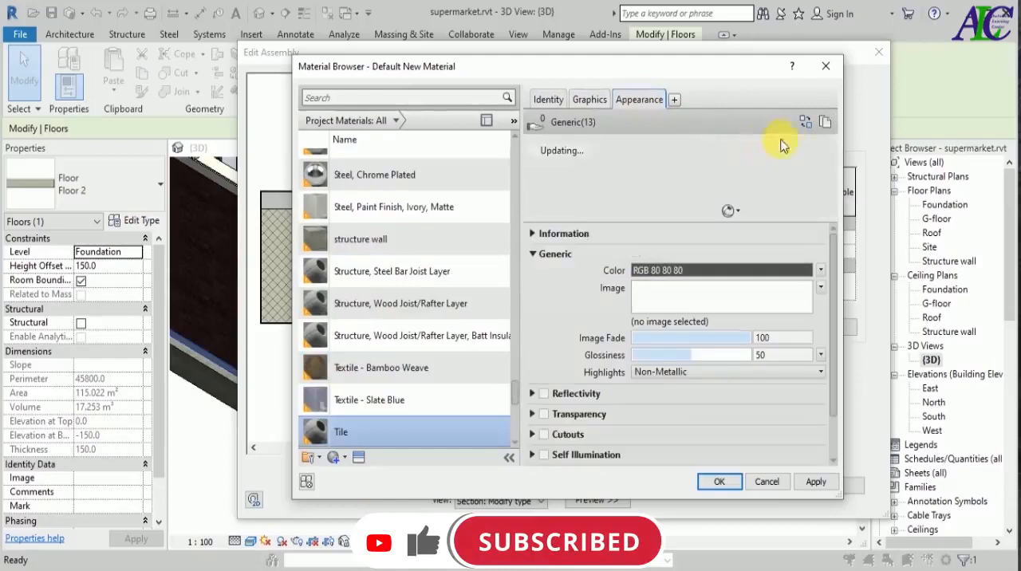
left_click(827, 123)
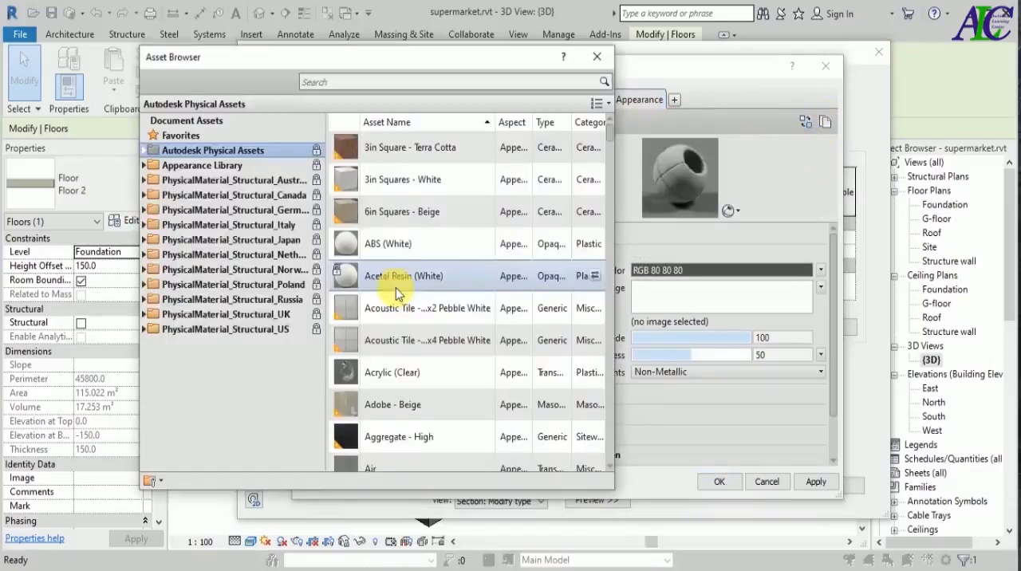
left_click(151, 166)
left_click(199, 343)
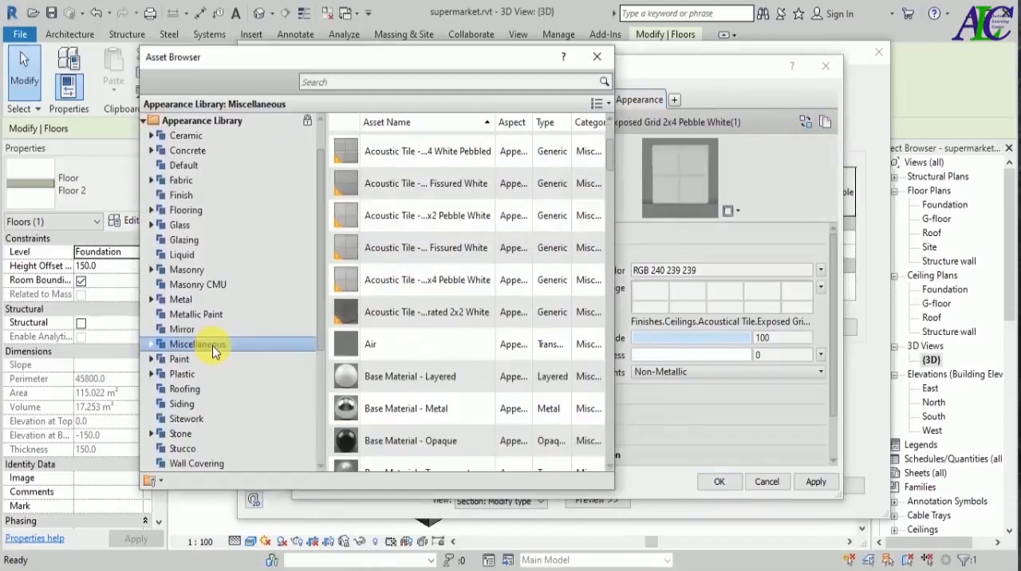
left_click(596, 279)
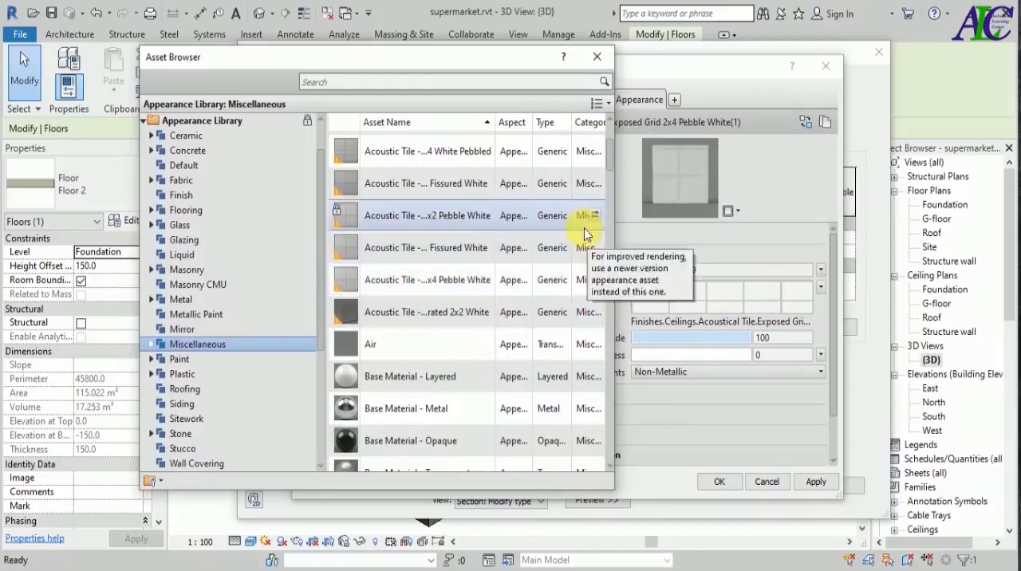
left_click(592, 57)
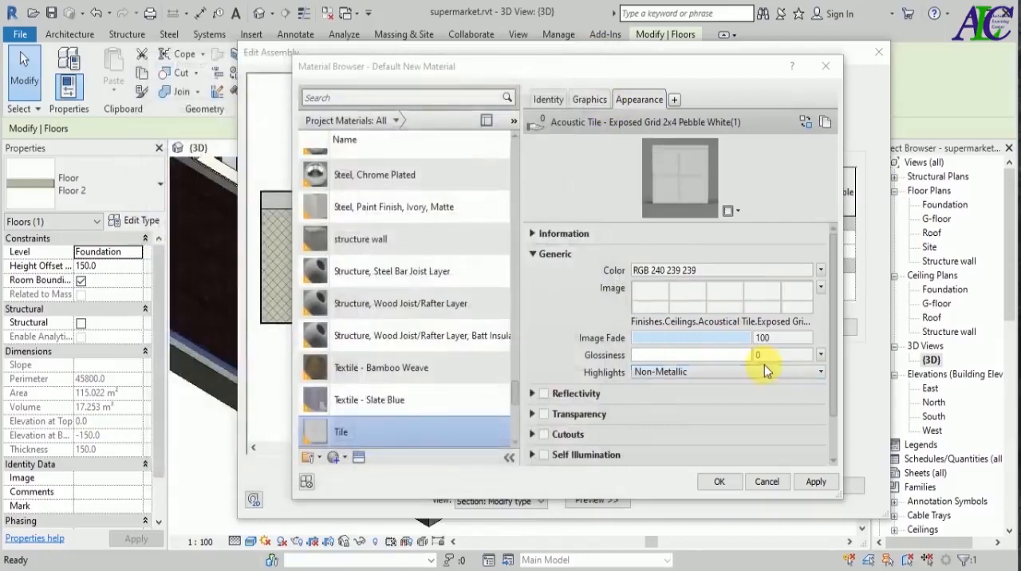
Assign the Tile material to the 20 mm layer, apply the Floor 2 type changes and deselect the floor.
left_click(814, 483)
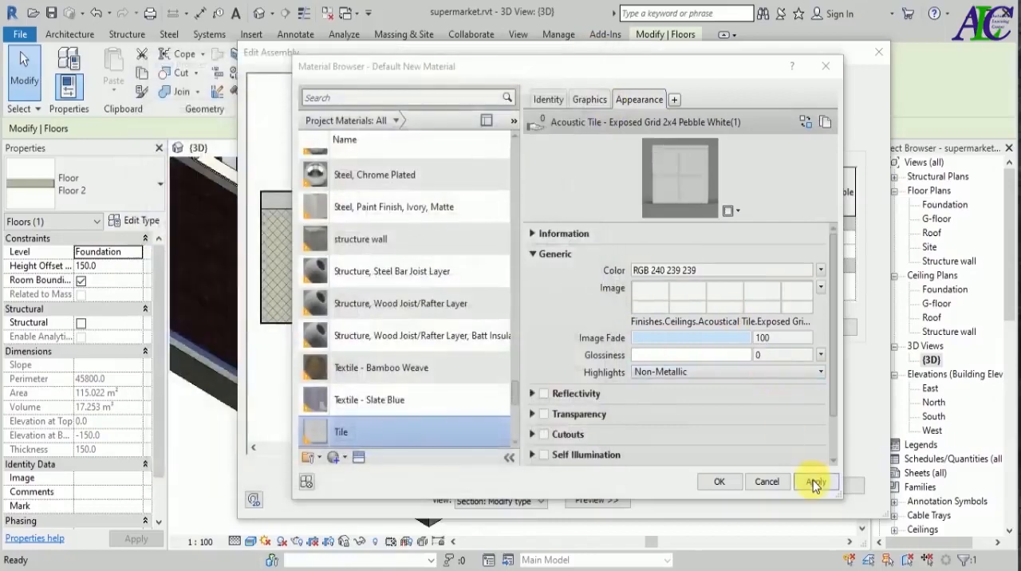
left_click(720, 481)
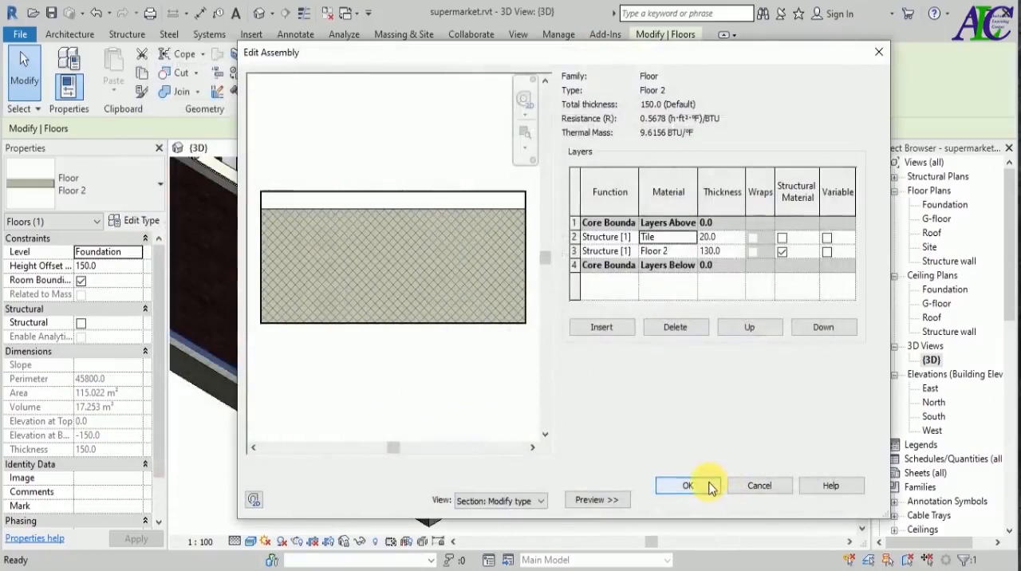
left_click(718, 491)
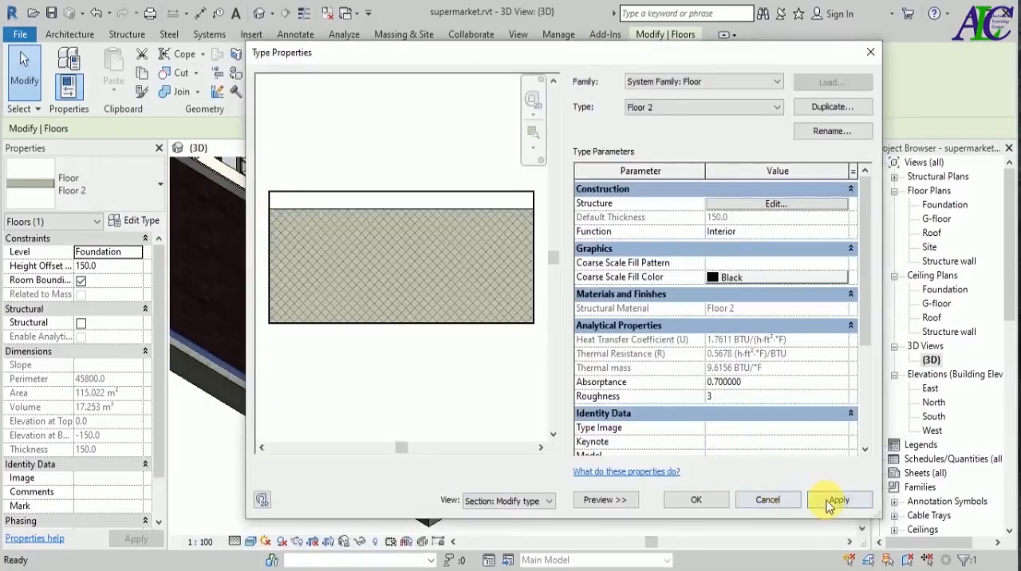
left_click(825, 502)
left_click(704, 500)
left_click(673, 474)
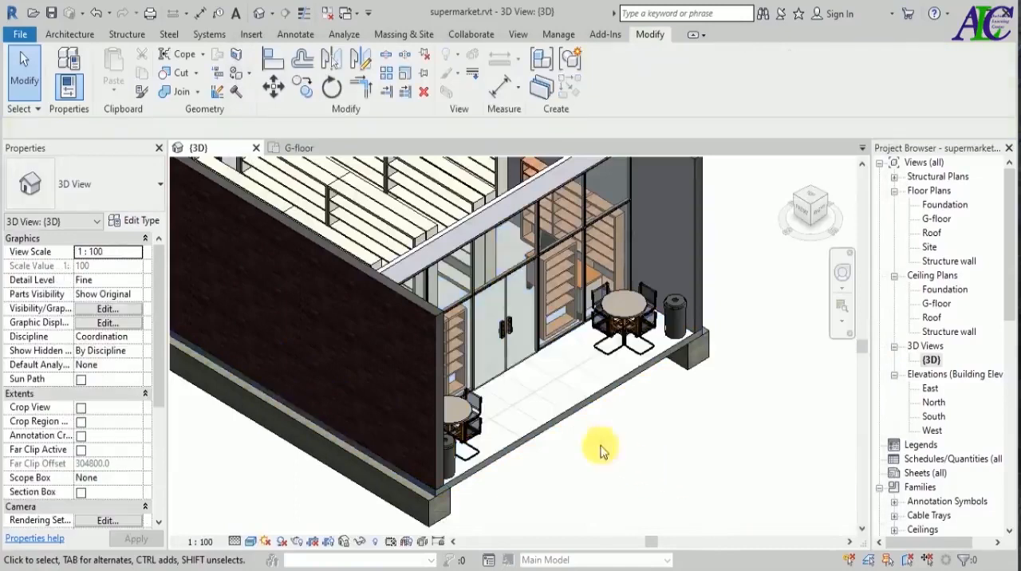
Start a new architectural floor and duplicate the Floor 2 type under the name "floor for toilet".
scroll(568, 440, "up", 2)
scroll(567, 437, "up", 3)
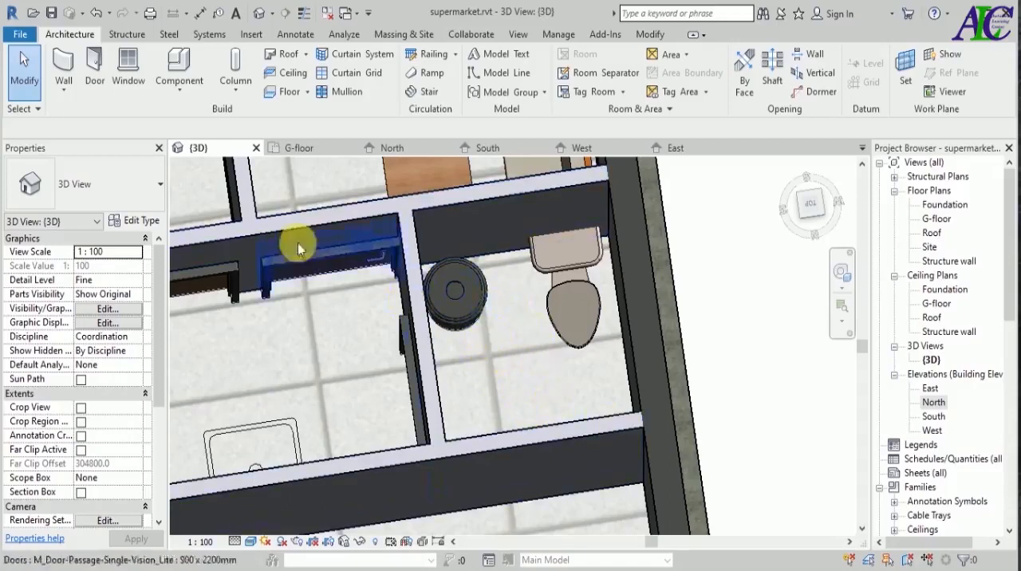
left_click(285, 94)
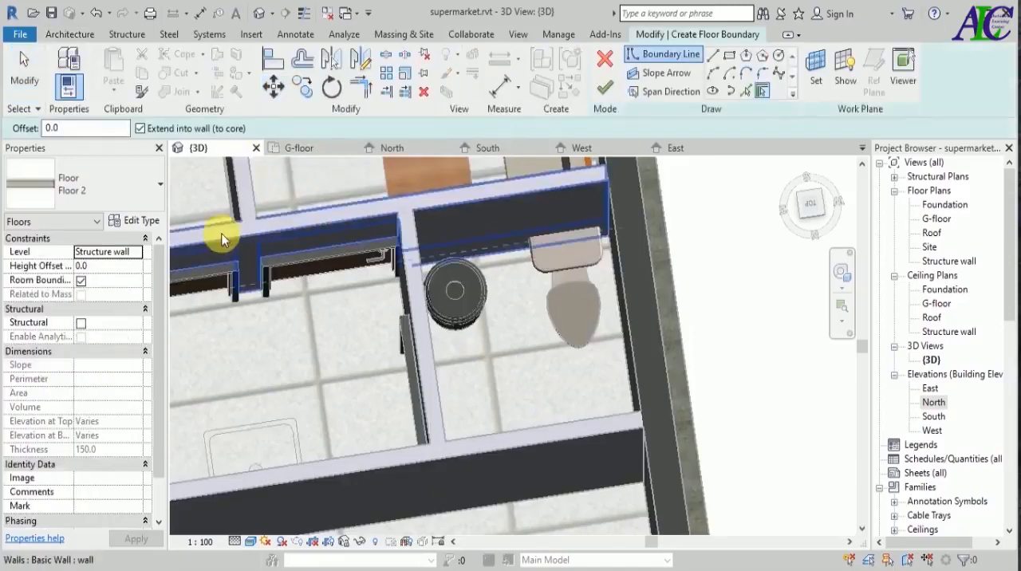
left_click(142, 222)
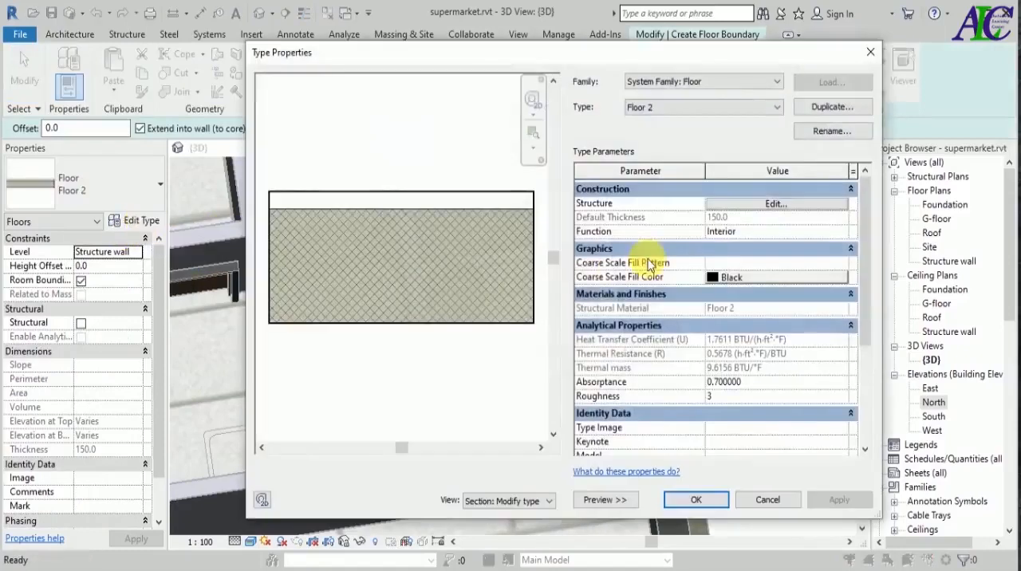
left_click(832, 107)
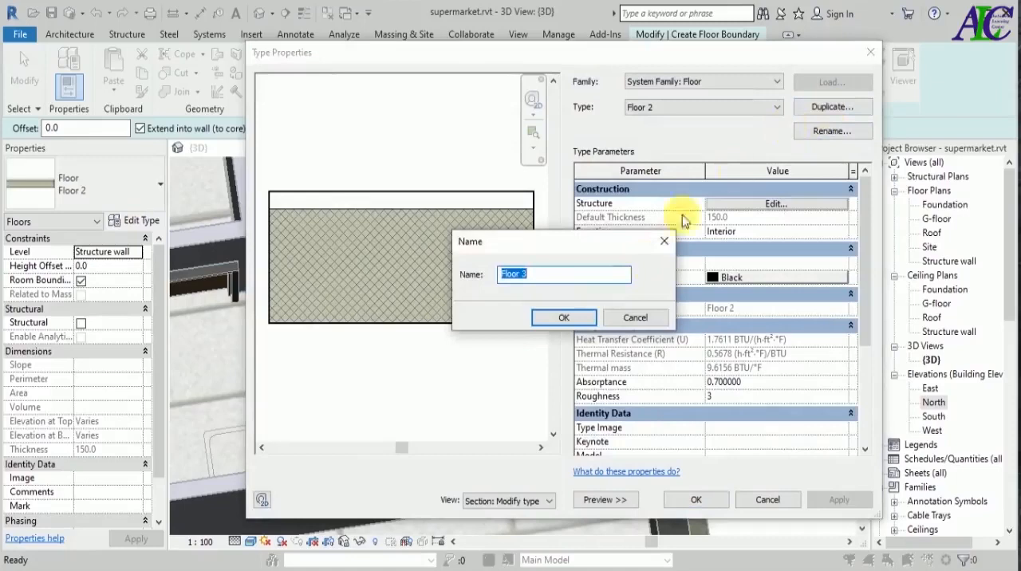
type("toilet")
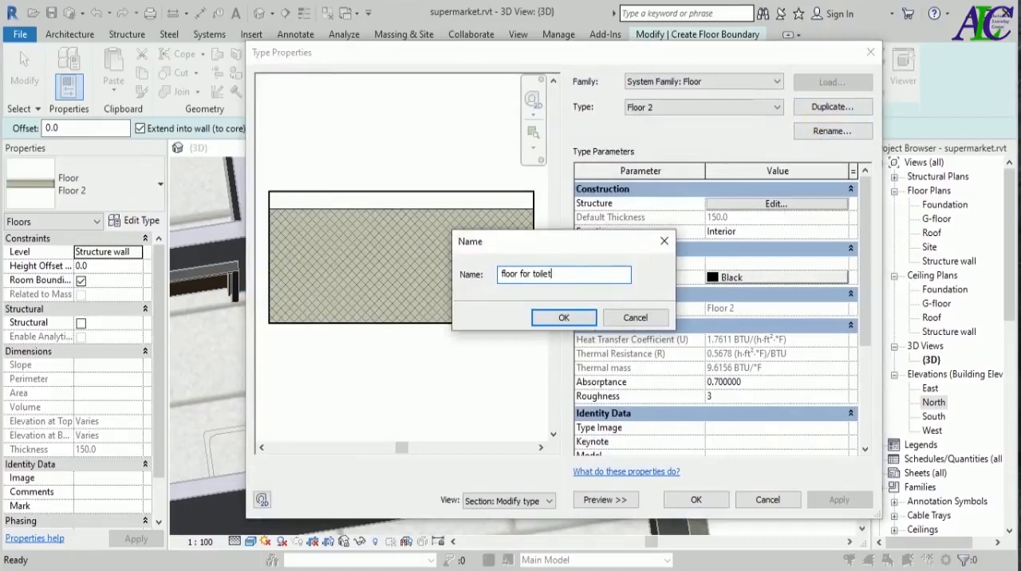
left_click(554, 318)
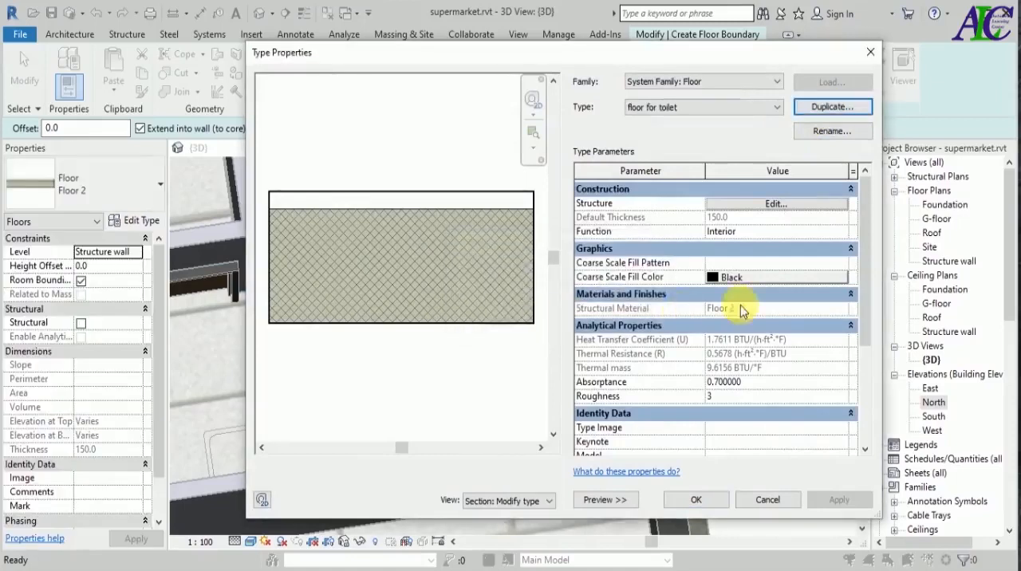
Delete the 130 mm Floor 2 layer from the structure of the floor for toilet type.
left_click(794, 207)
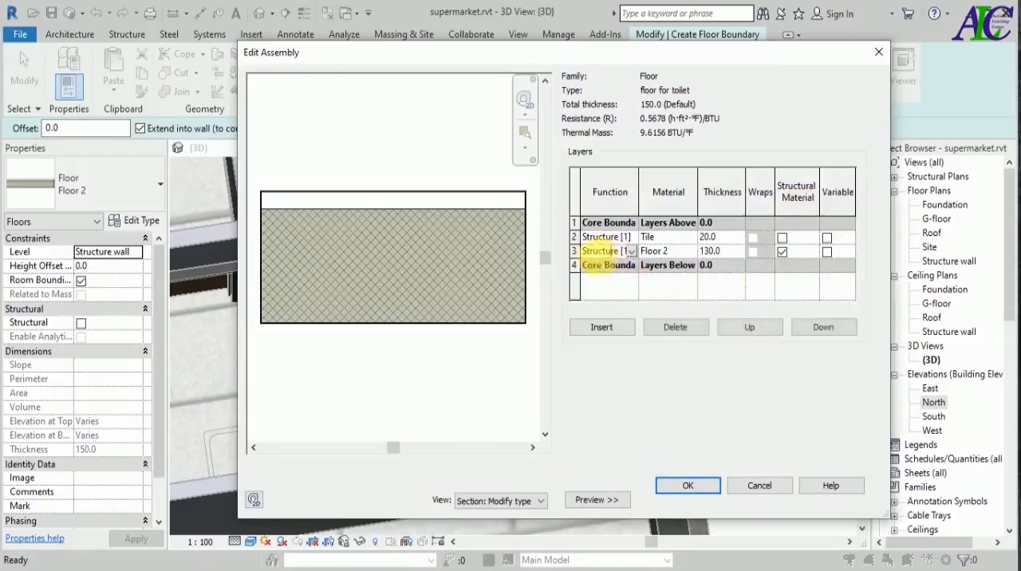
left_click(574, 251)
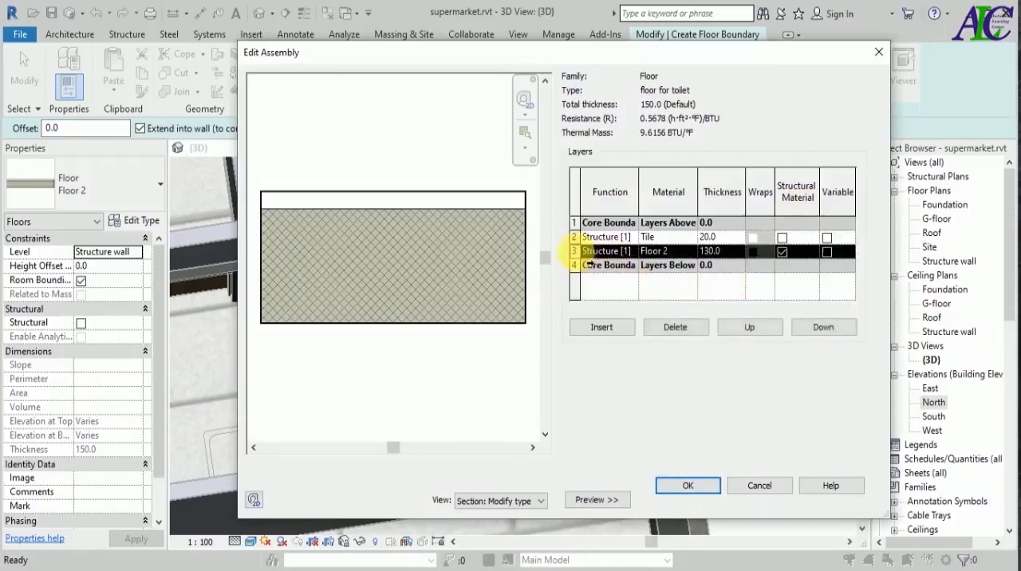
left_click(661, 328)
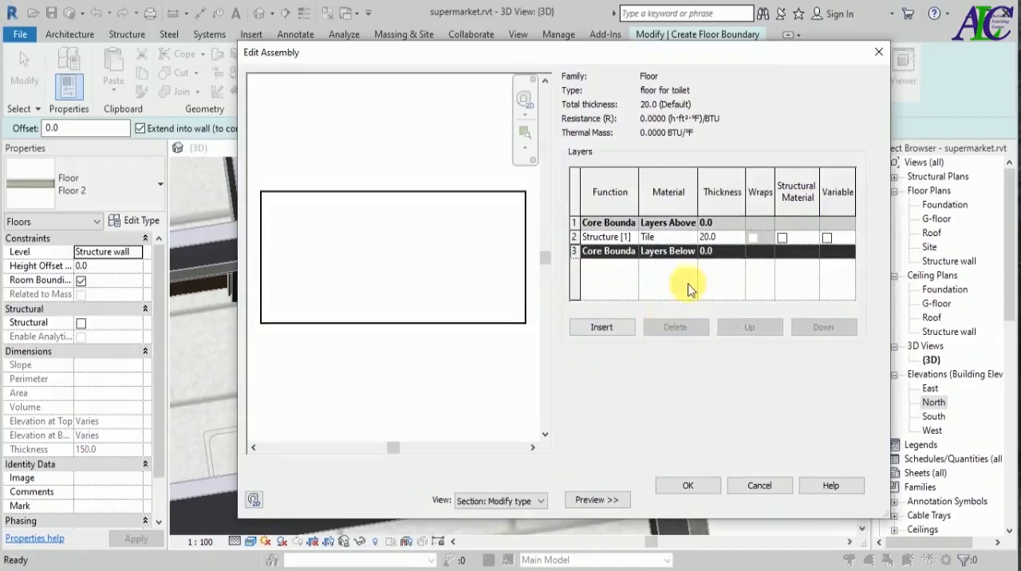
Create a new material for the remaining 20 mm layer and name it "tile for toilet".
left_click(680, 239)
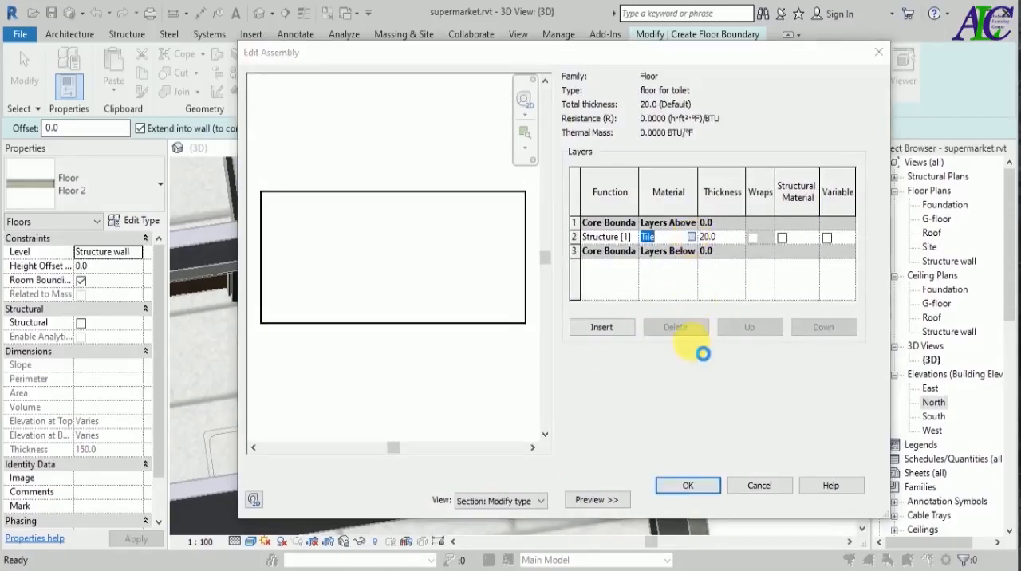
left_click(691, 237)
scroll(398, 429, "down", 1)
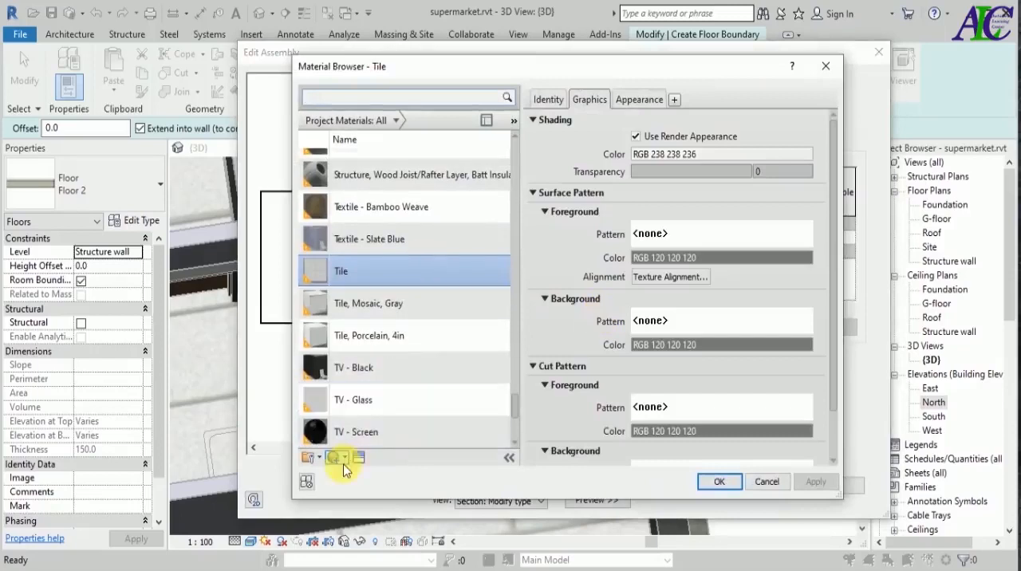
left_click(345, 458)
left_click(351, 472)
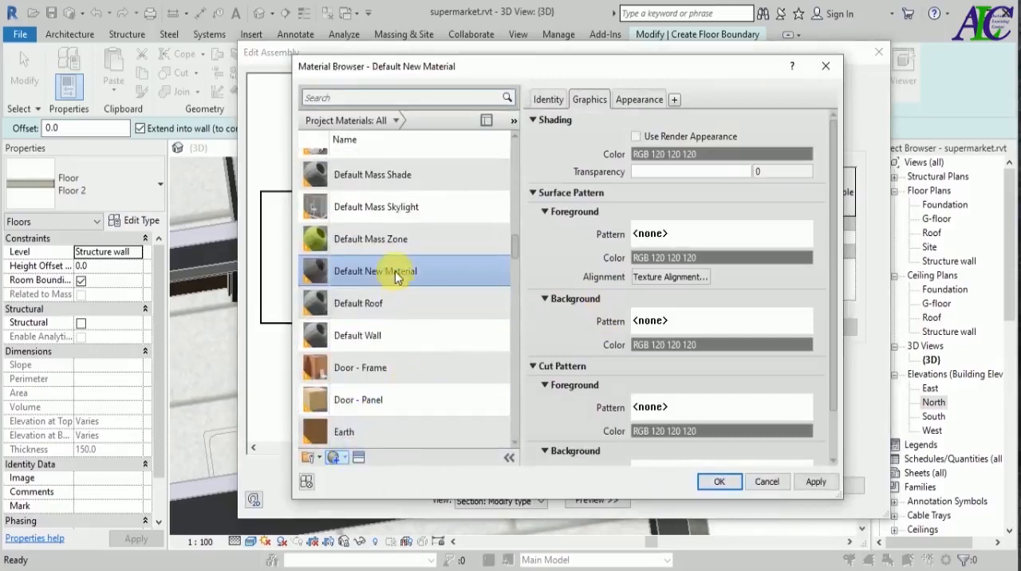
right_click(394, 271)
left_click(408, 315)
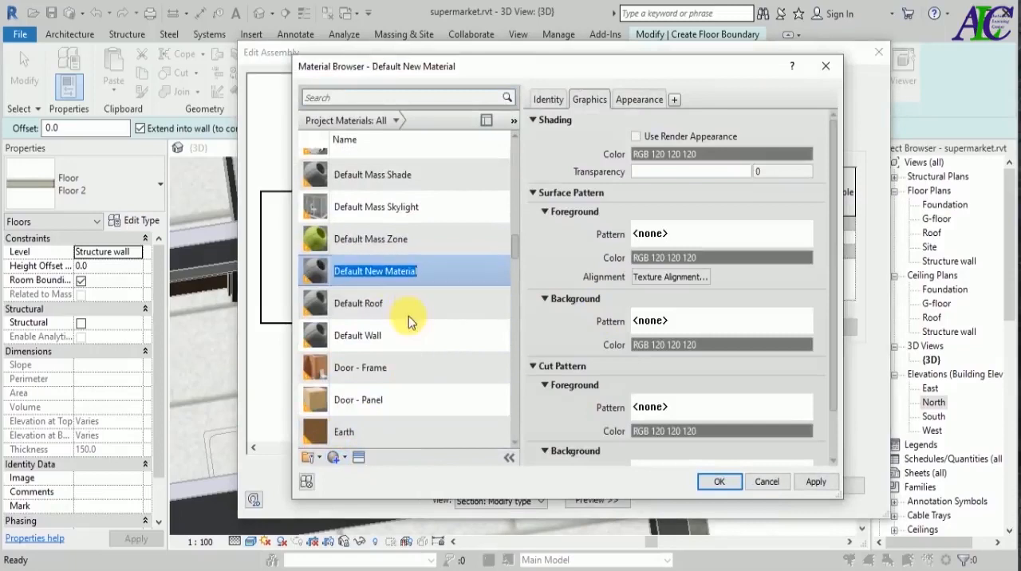
type("tile")
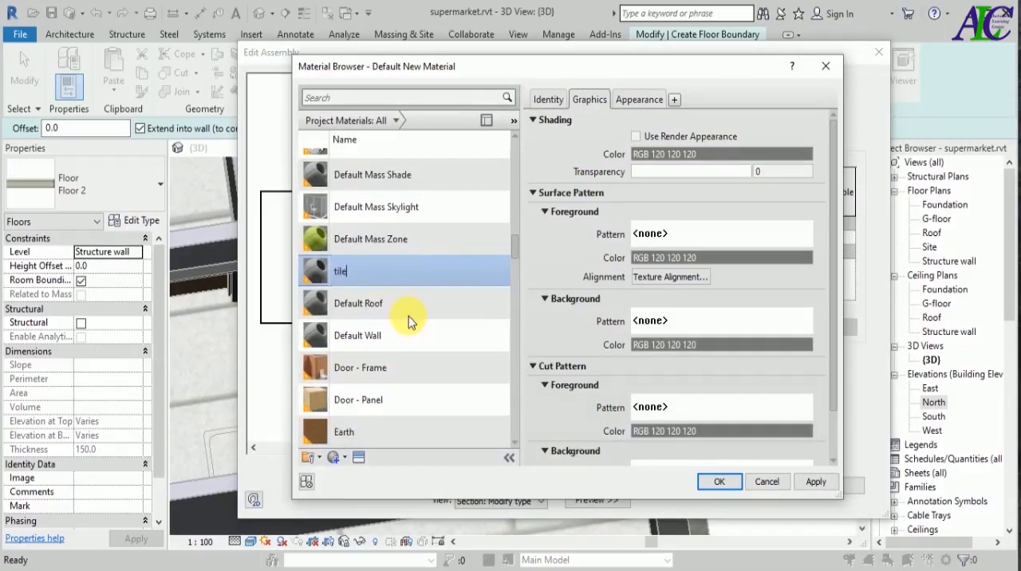
type(" for toilet")
Enable Use Render Appearance for tile for toilet and replace its appearance with the Ceramic library's 6in Squares - Beige.
left_click(636, 137)
left_click(642, 100)
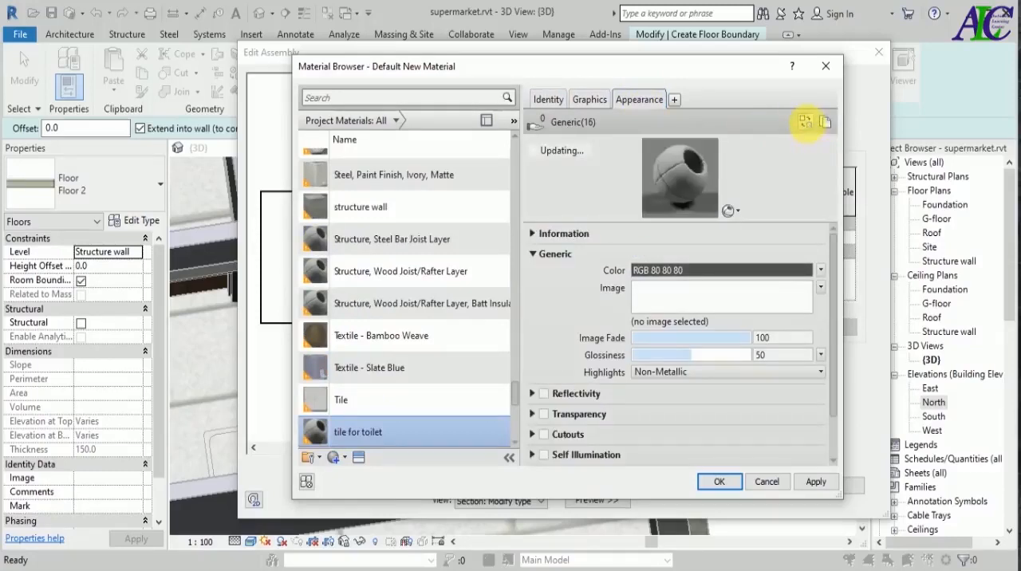
left_click(806, 122)
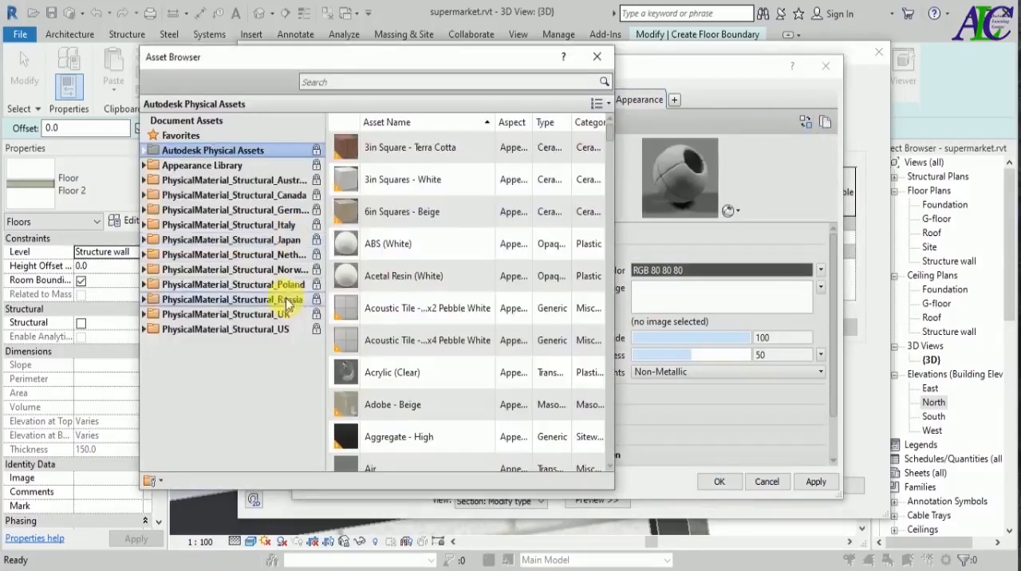
left_click(146, 167)
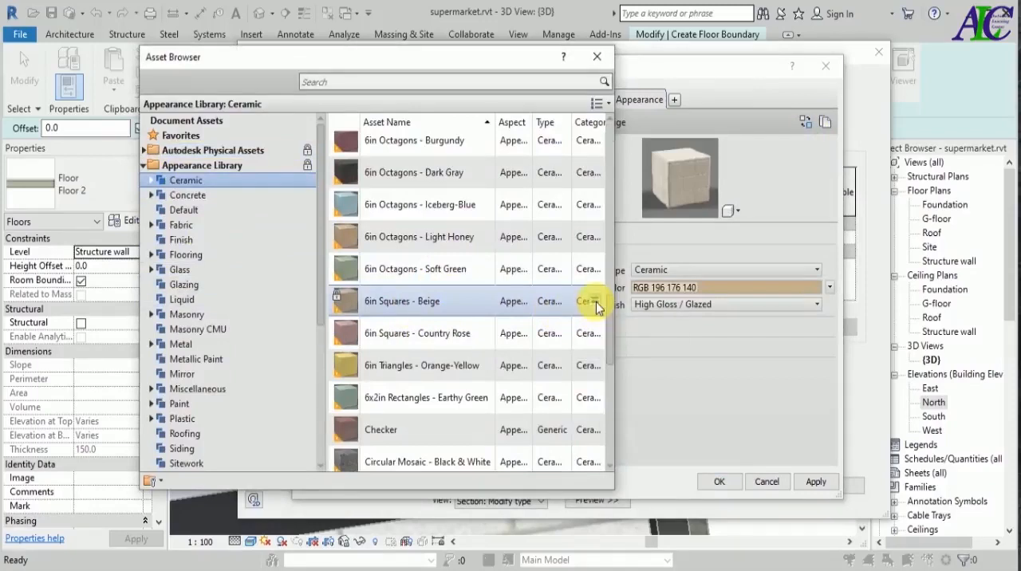
left_click(597, 307)
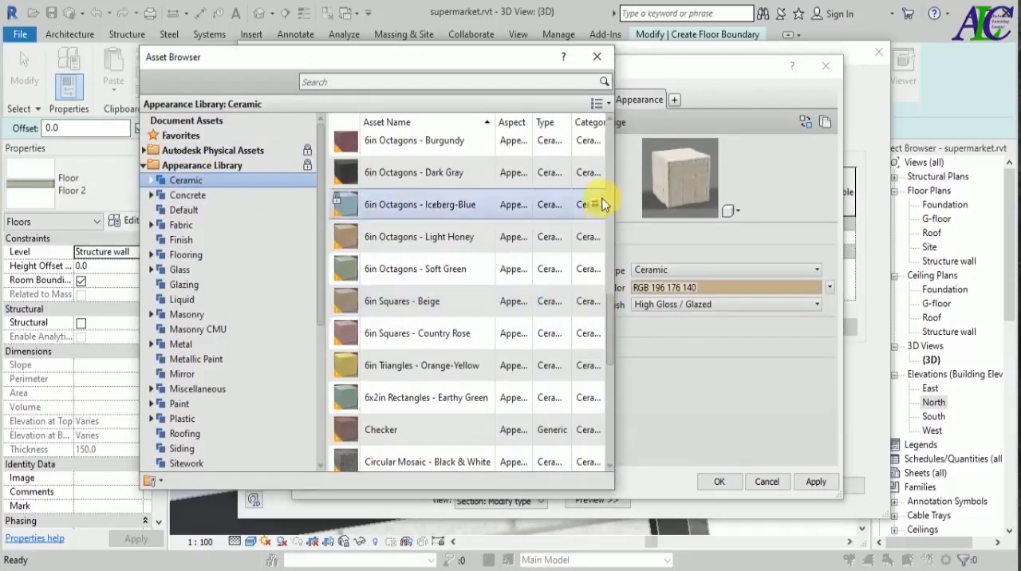
left_click(597, 57)
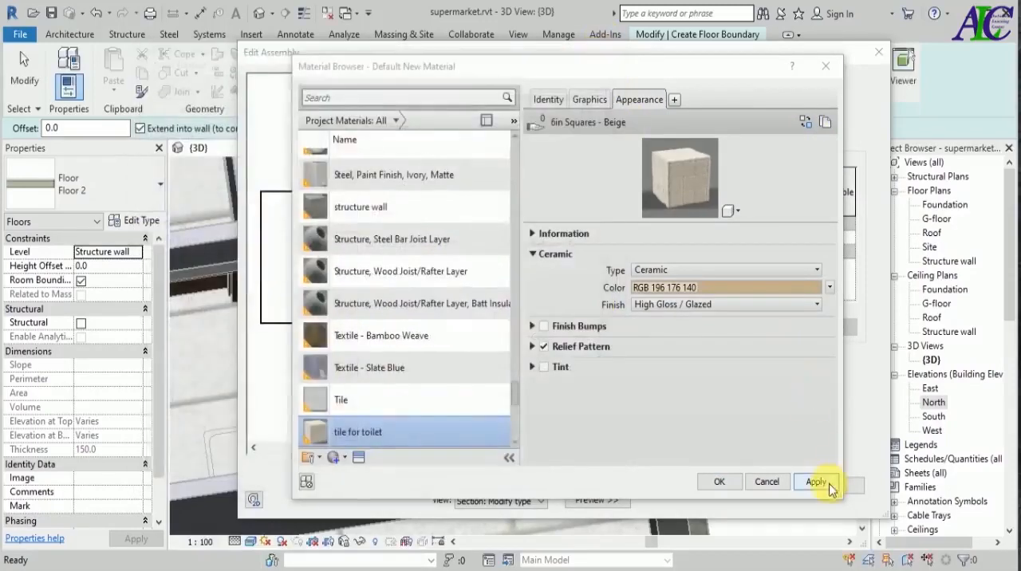
Assign the tile for toilet material to the 20 mm layer, accept the floor type and recheck its structure.
left_click(712, 484)
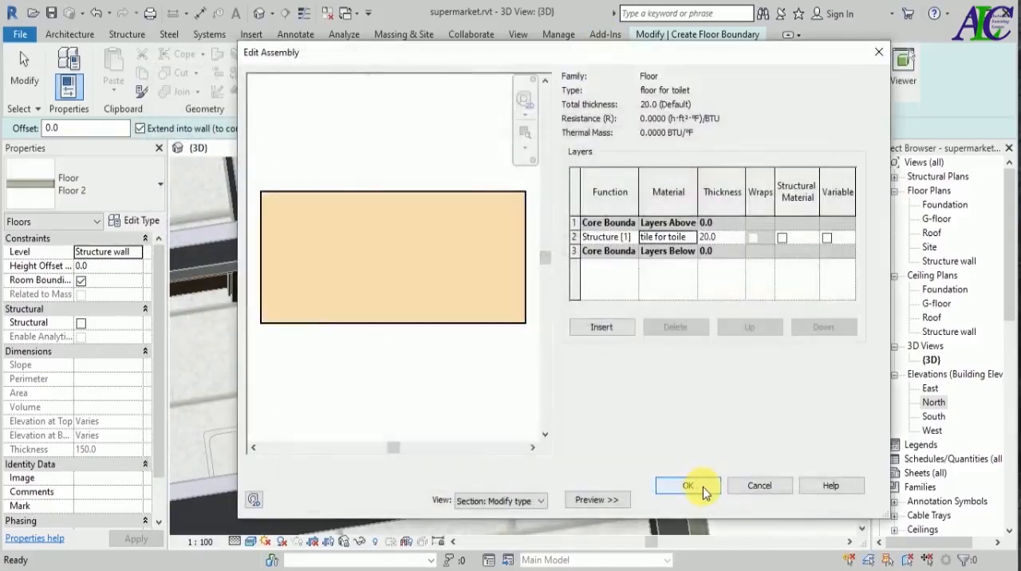
left_click(702, 486)
left_click(710, 499)
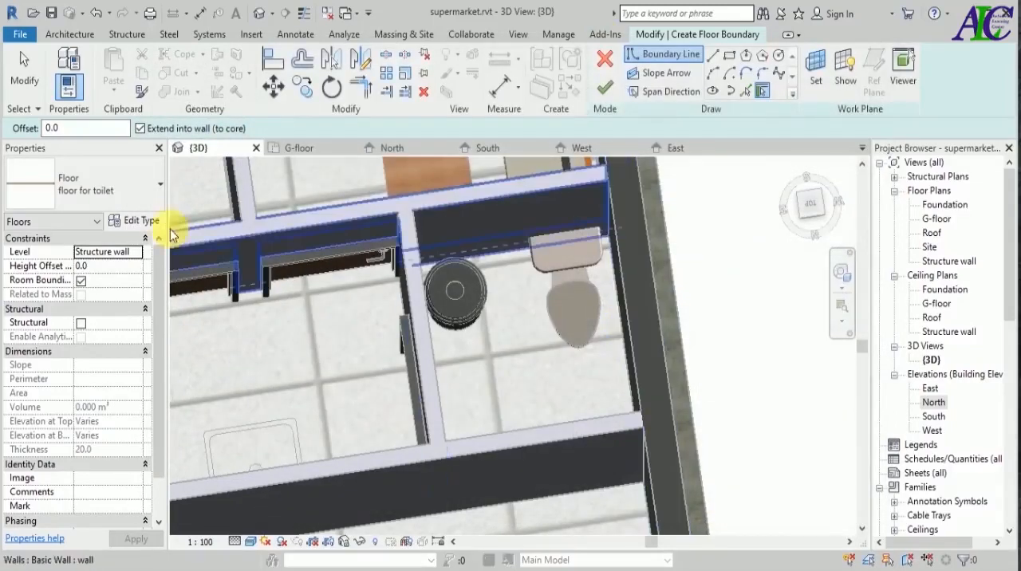
left_click(134, 221)
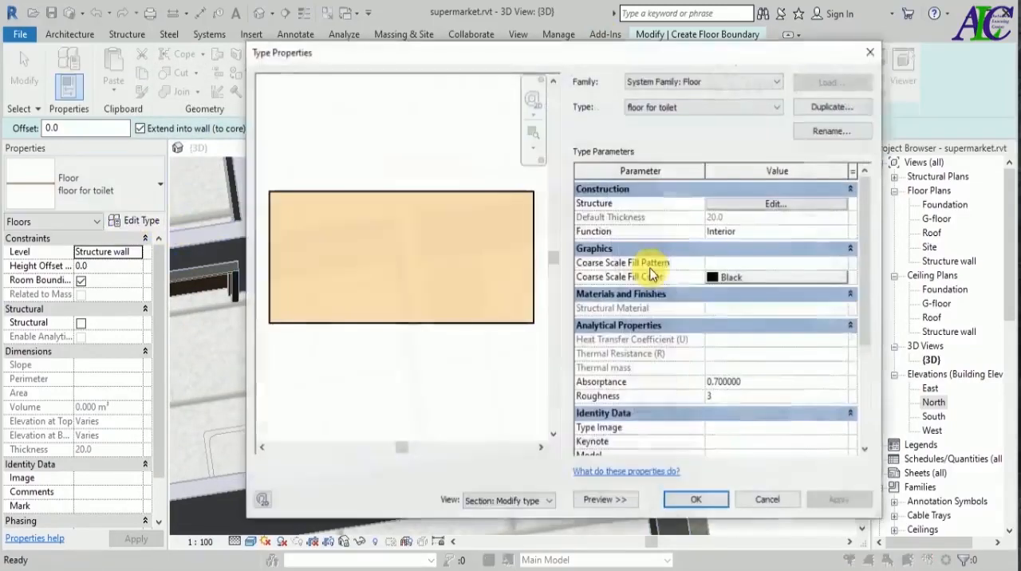
left_click(752, 203)
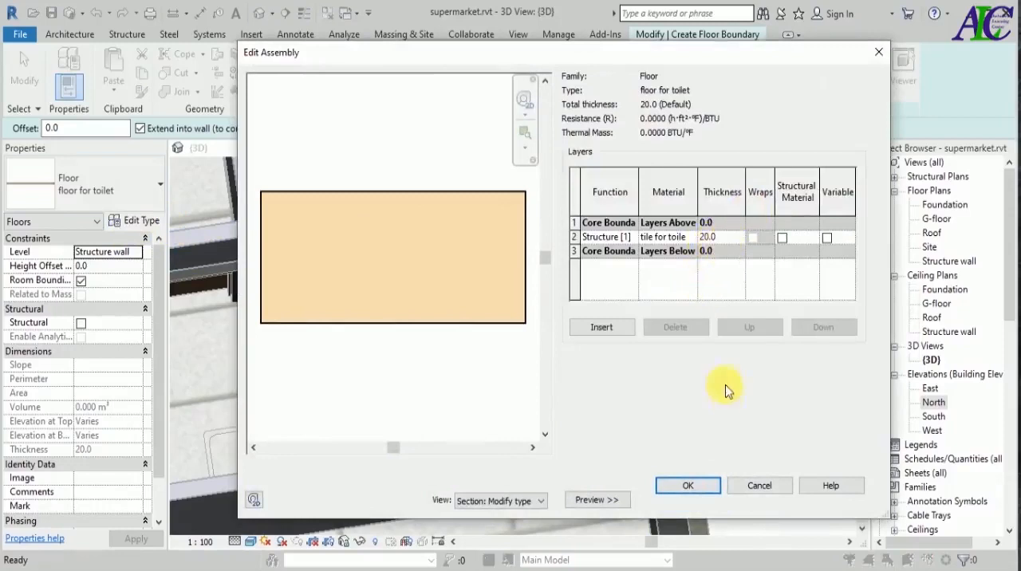
left_click(688, 485)
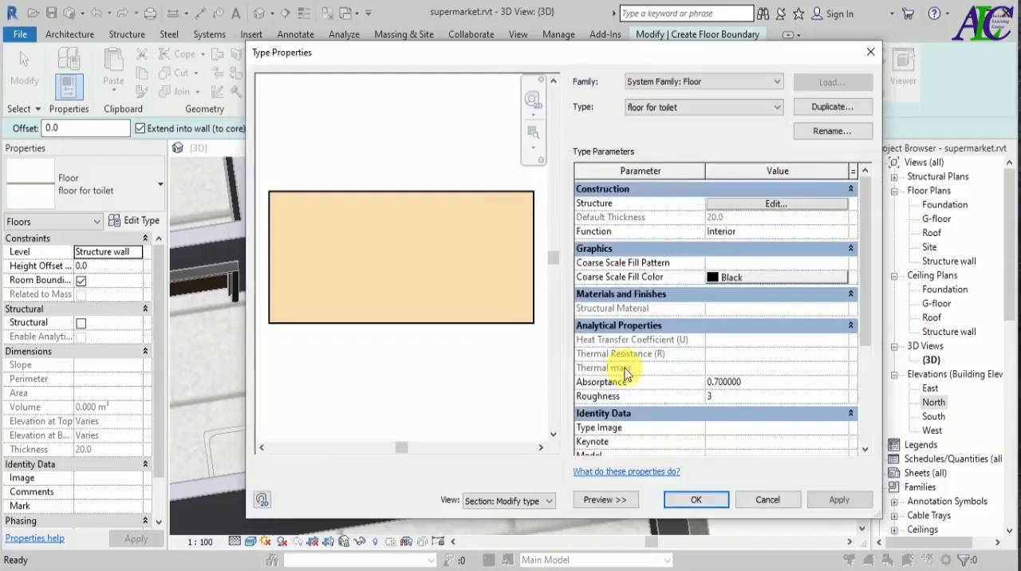
left_click(692, 492)
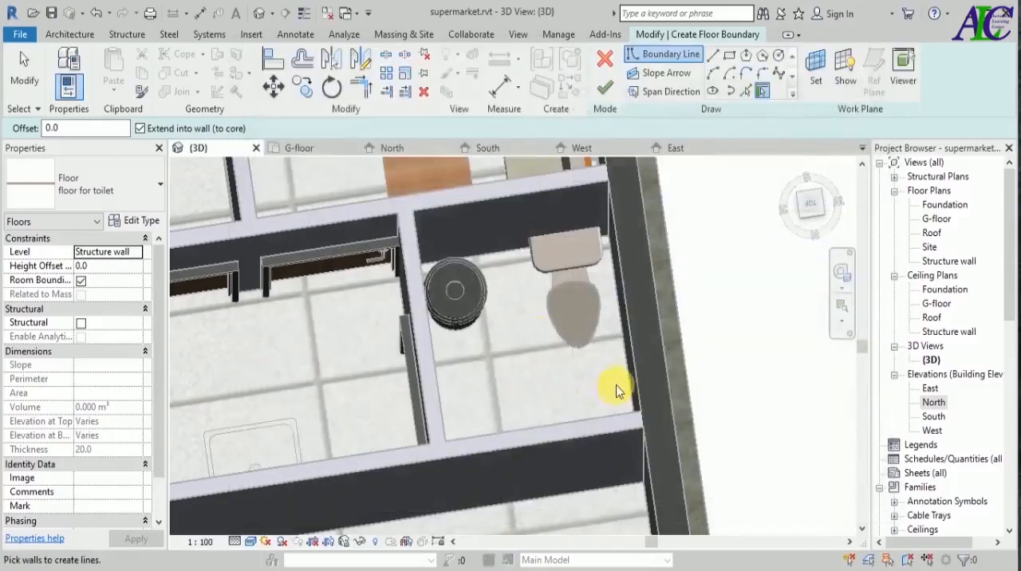
In the G-floor plan, create floor boundary lines by picking the inner wall faces on all four sides of the toilet.
left_click(317, 156)
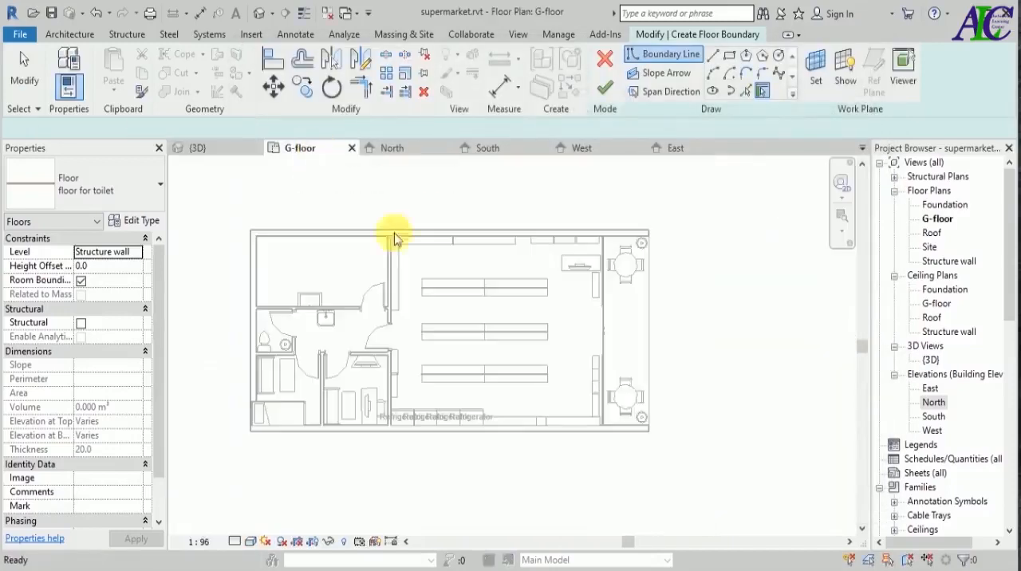
scroll(248, 343, "up", 6)
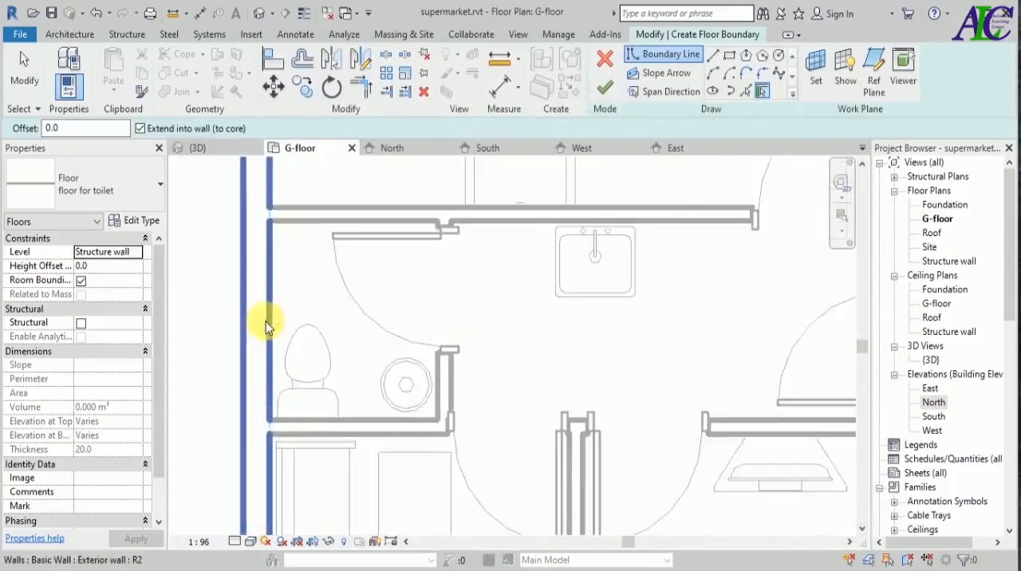
scroll(265, 322, "up", 2)
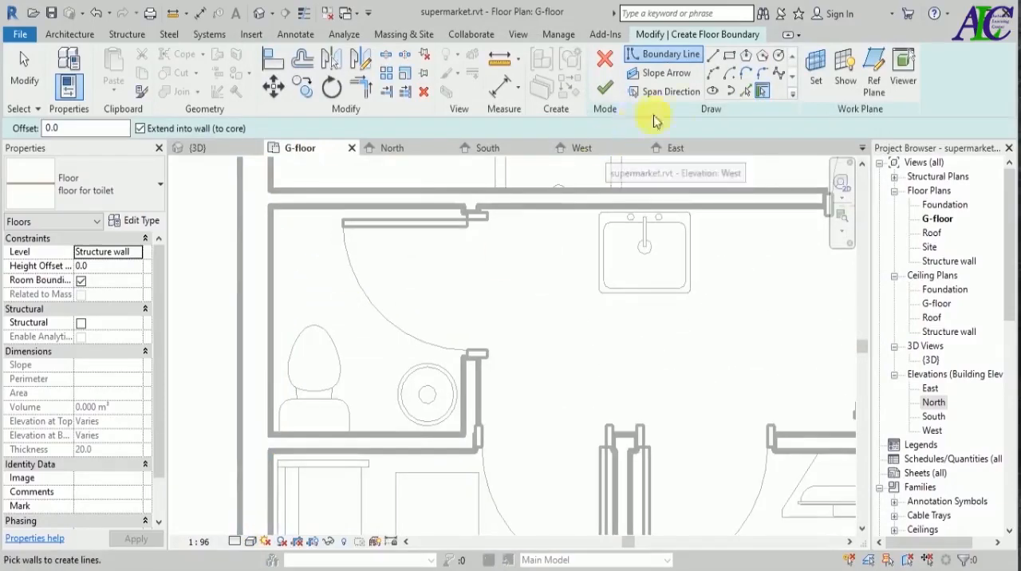
left_click(745, 90)
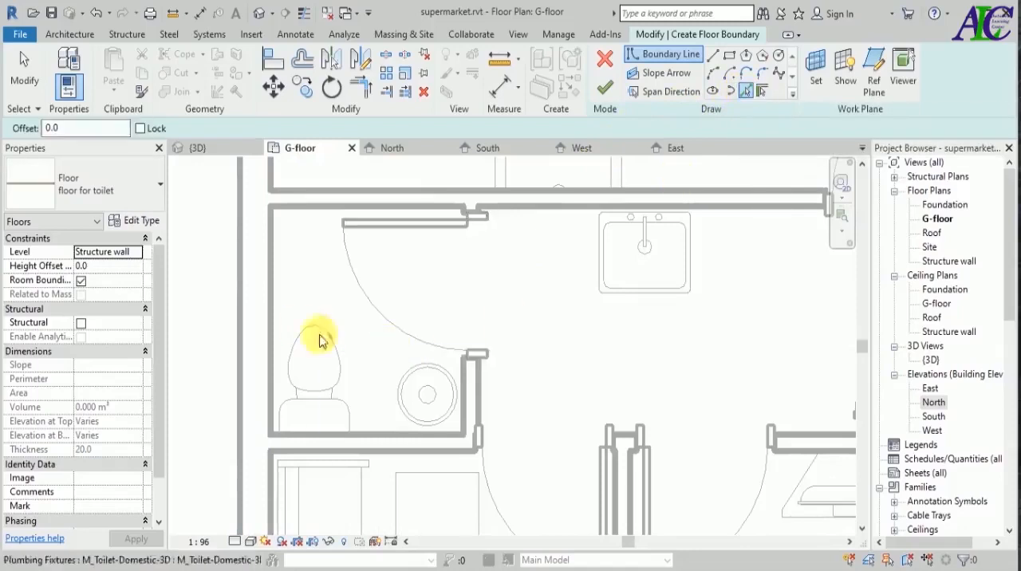
left_click(271, 309)
left_click(335, 209)
left_click(359, 431)
left_click(467, 403)
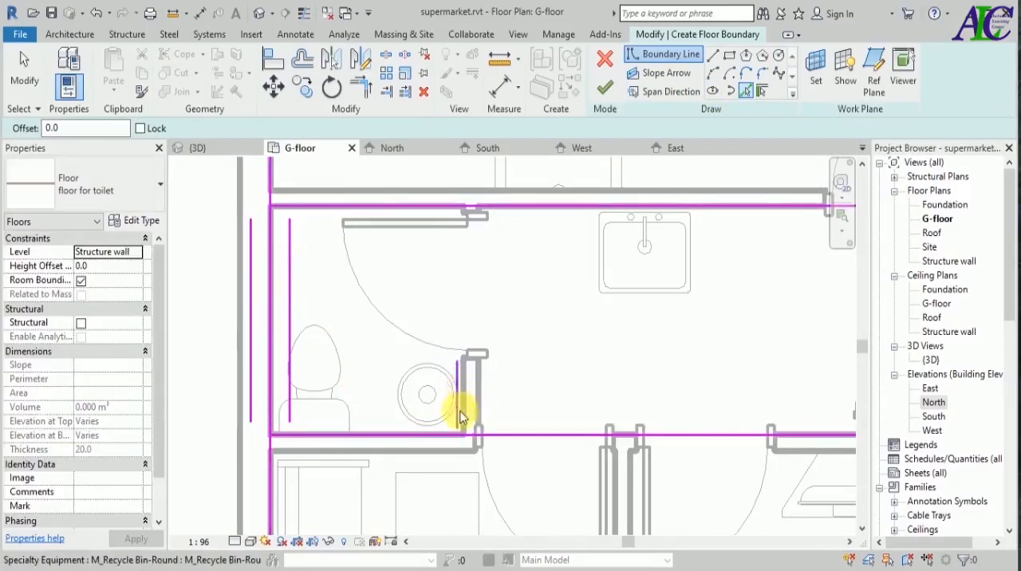
scroll(465, 403, "up", 3)
left_click(465, 410)
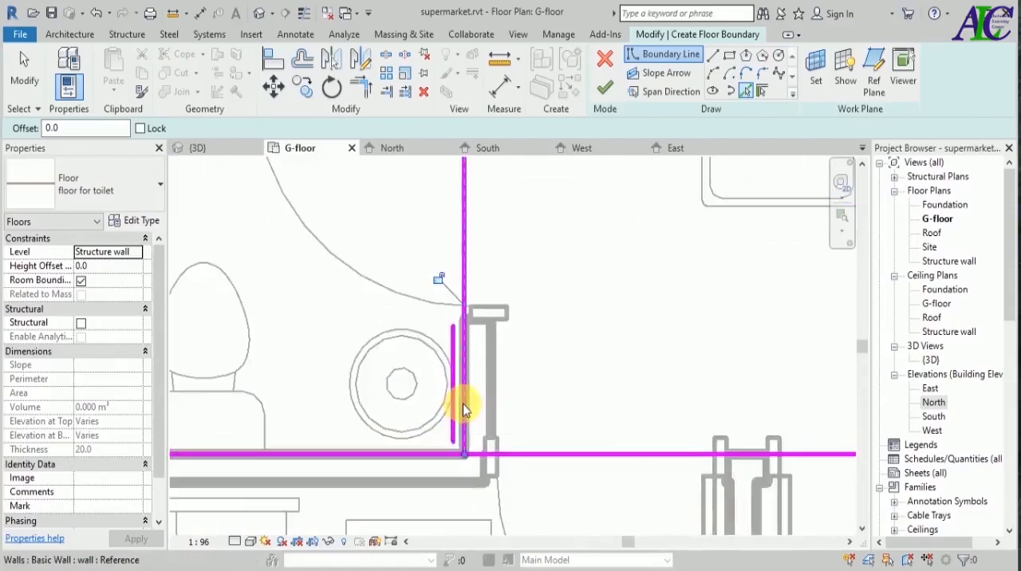
Remove the stray short boundary line between the round bin and the toilet's partition wall.
key("Escape")
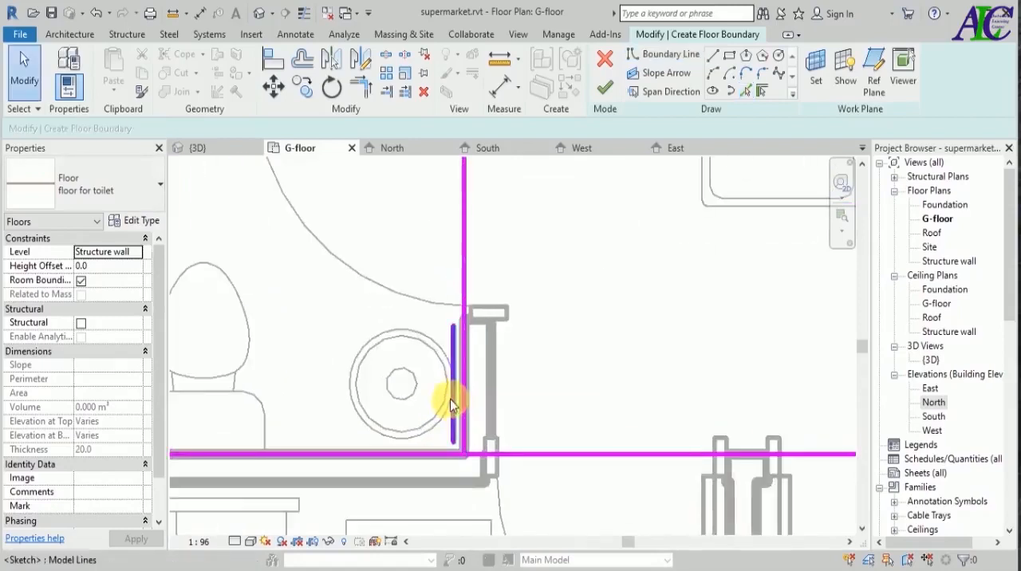
left_click(453, 399)
key("Escape")
scroll(486, 395, "down", 2)
scroll(490, 419, "down", 1)
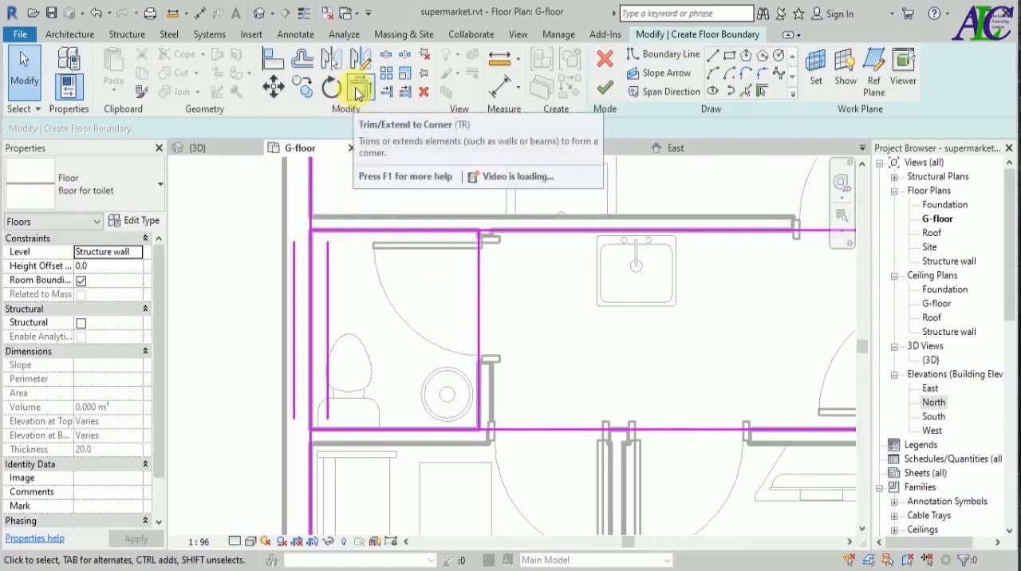
Trim the overlapping boundary lines to corners so they form a closed rectangle around the toilet room.
left_click(359, 89)
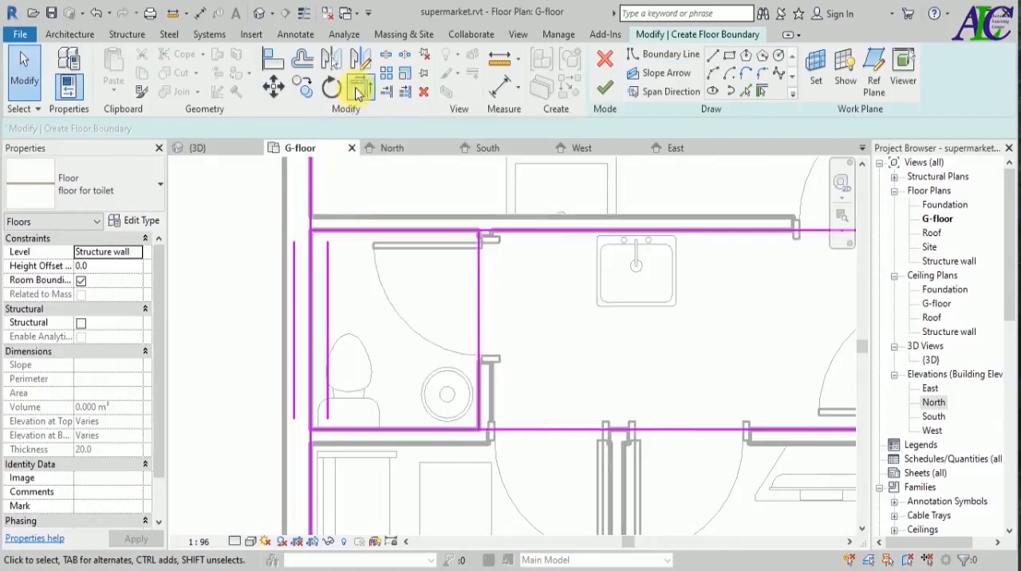
left_click(477, 295)
left_click(439, 230)
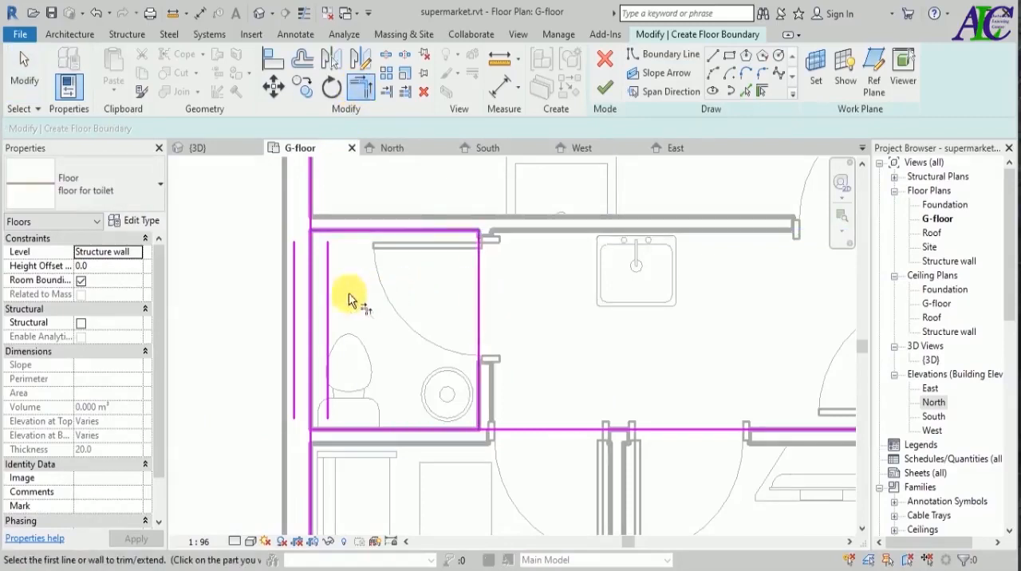
left_click(309, 299)
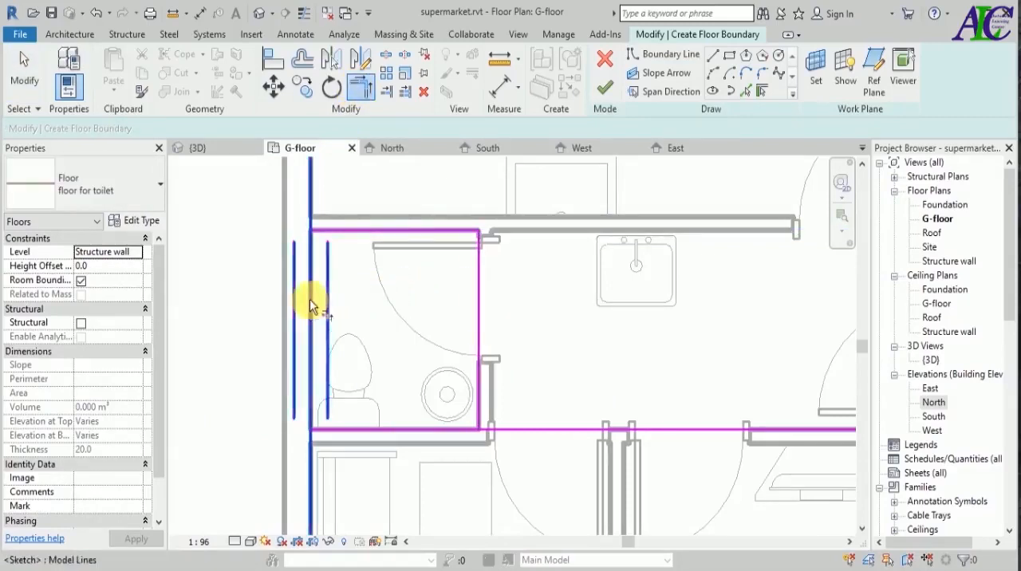
left_click(363, 232)
left_click(372, 427)
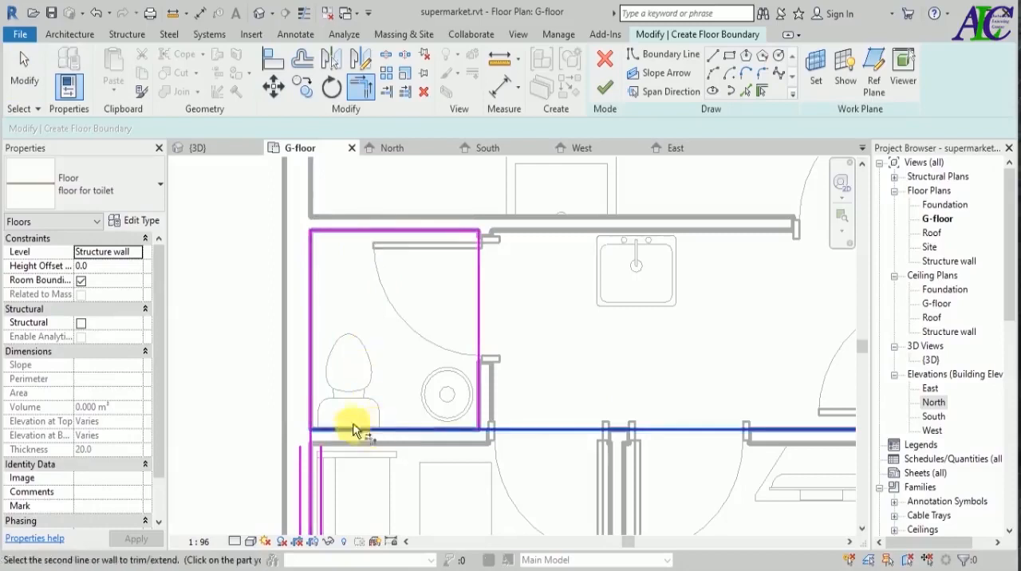
left_click(361, 418)
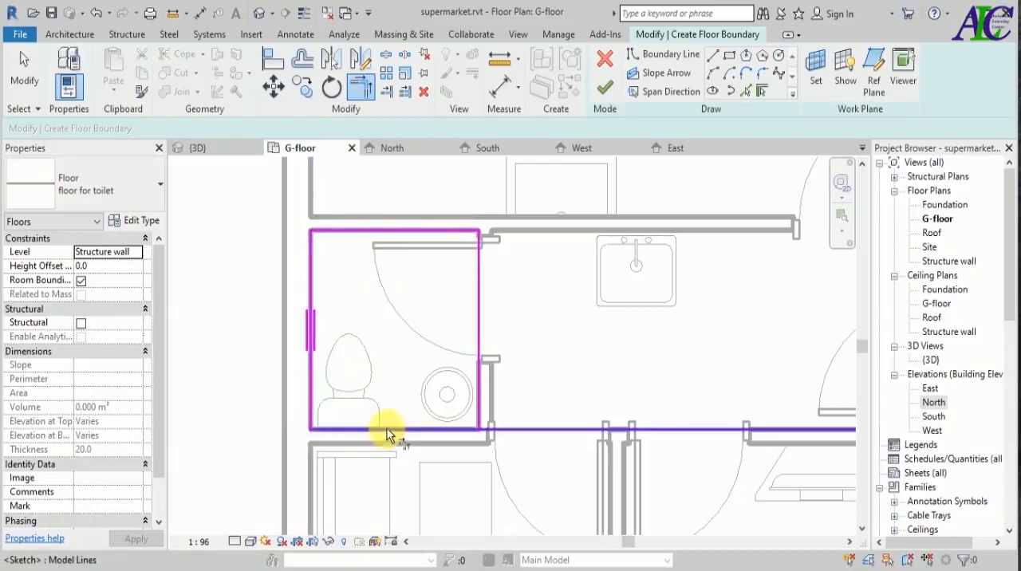
left_click(477, 384)
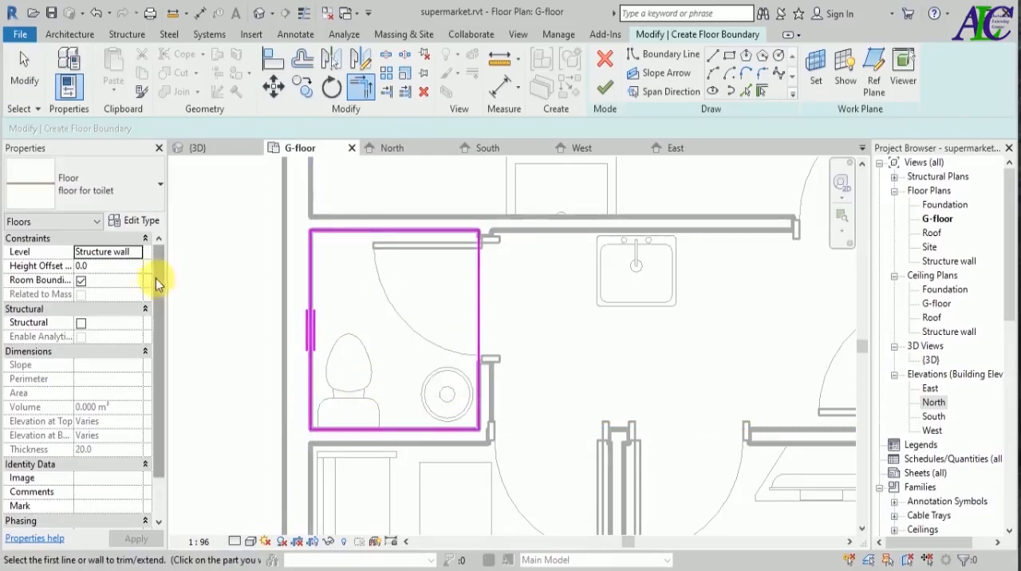
Set the toilet floor's level to G-floor with a height offset of 20 mm and finish the floor boundary.
left_click(135, 253)
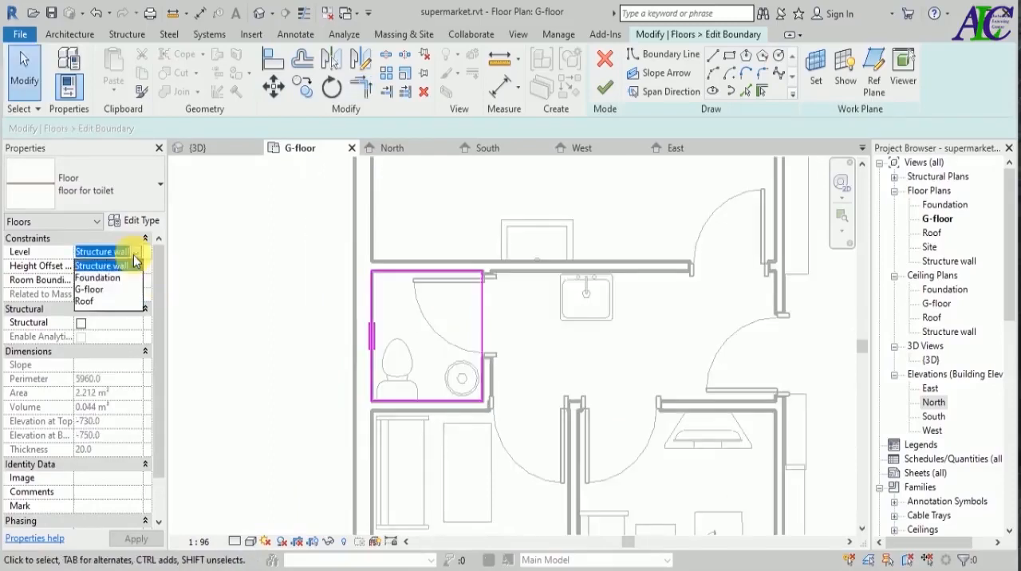
left_click(98, 290)
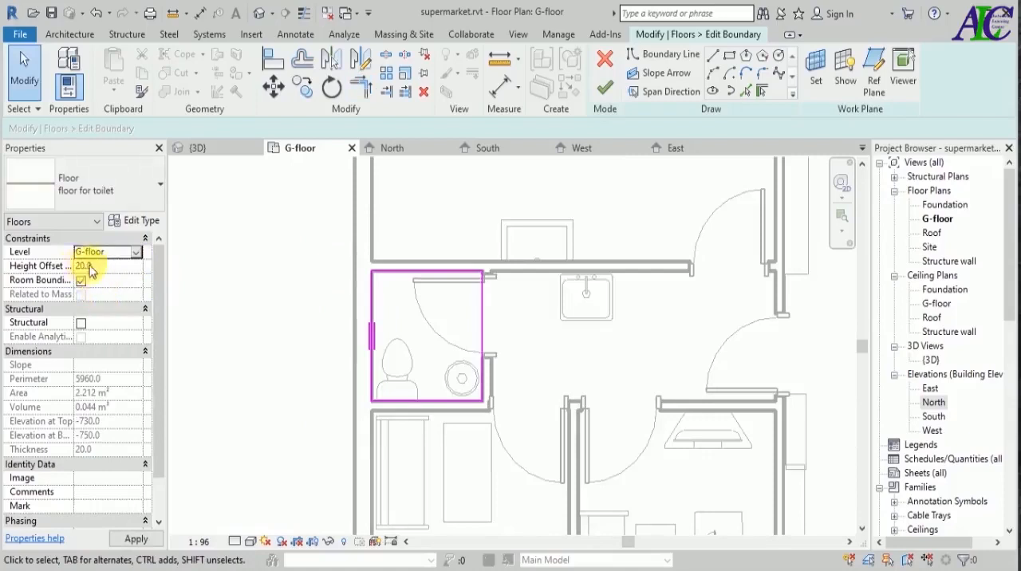
left_click(155, 541)
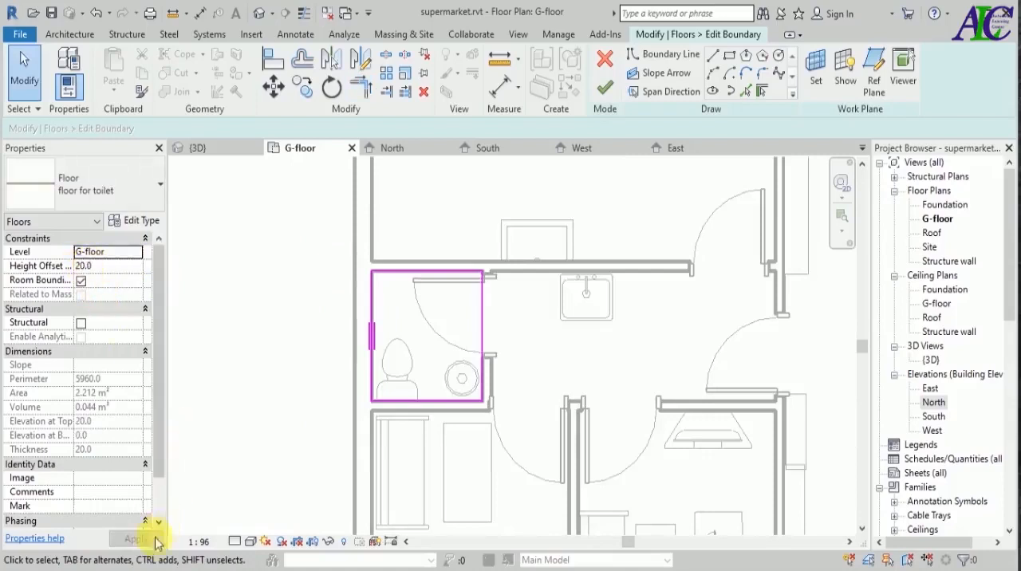
left_click(605, 86)
left_click(291, 346)
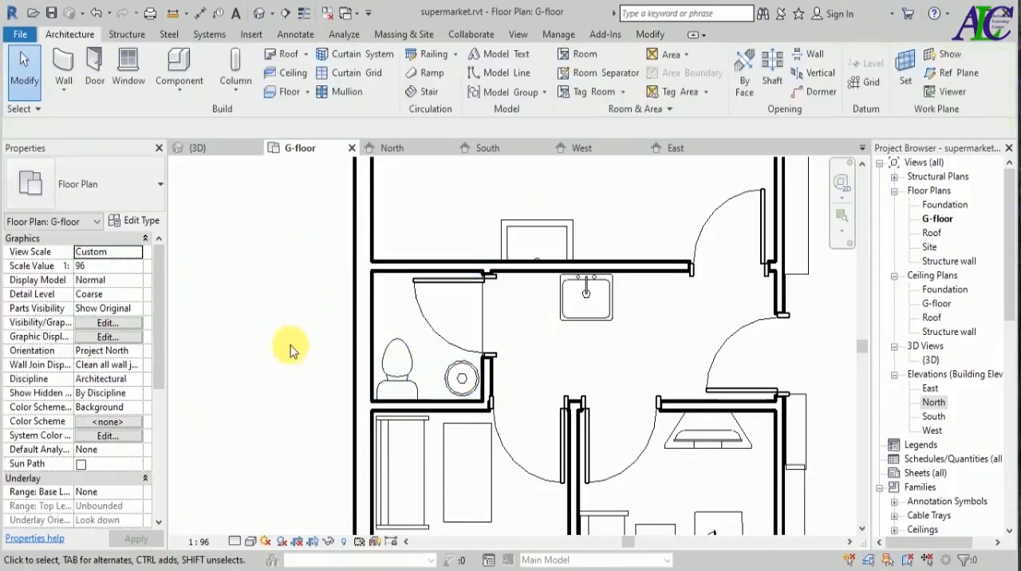
Examine the new tiled toilet floor in the 3D view from above, up close and against the neighbouring rooms.
left_click(198, 150)
scroll(686, 435, "down", 5)
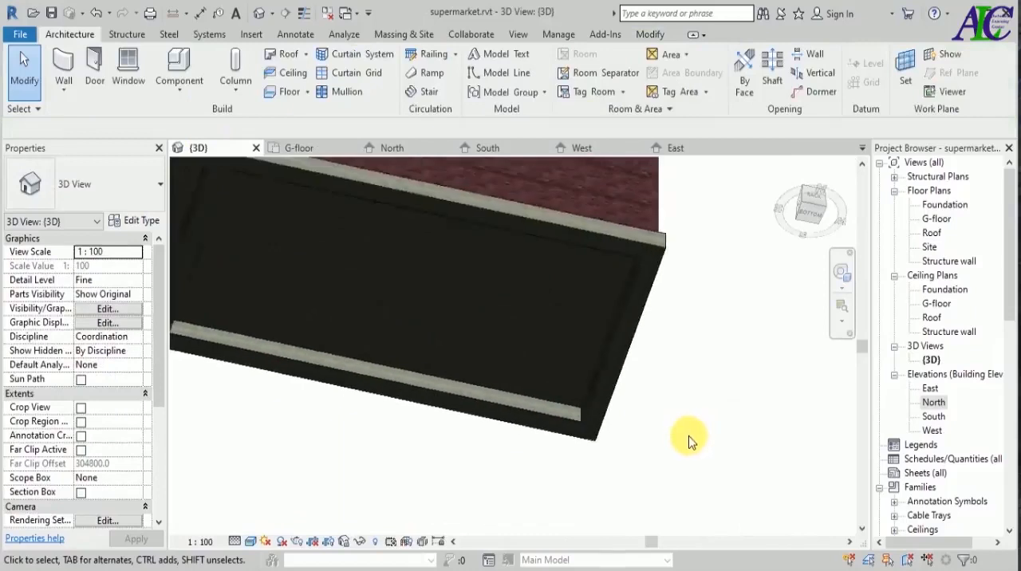
middle_click_drag(734, 317, 664, 323, "shift")
middle_click_drag(643, 235, 626, 410, "shift")
scroll(585, 360, "up", 10)
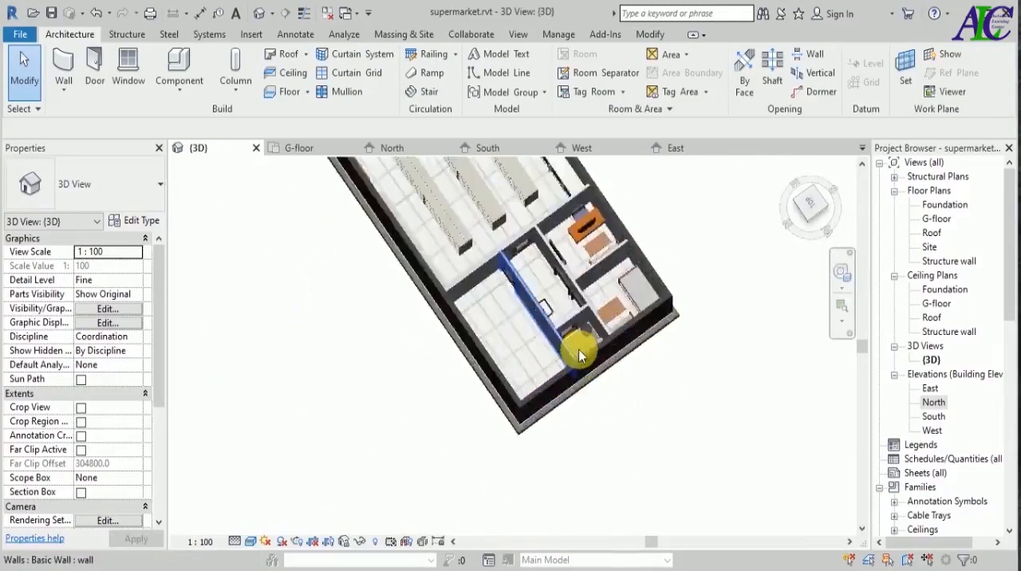
scroll(580, 355, "up", 6)
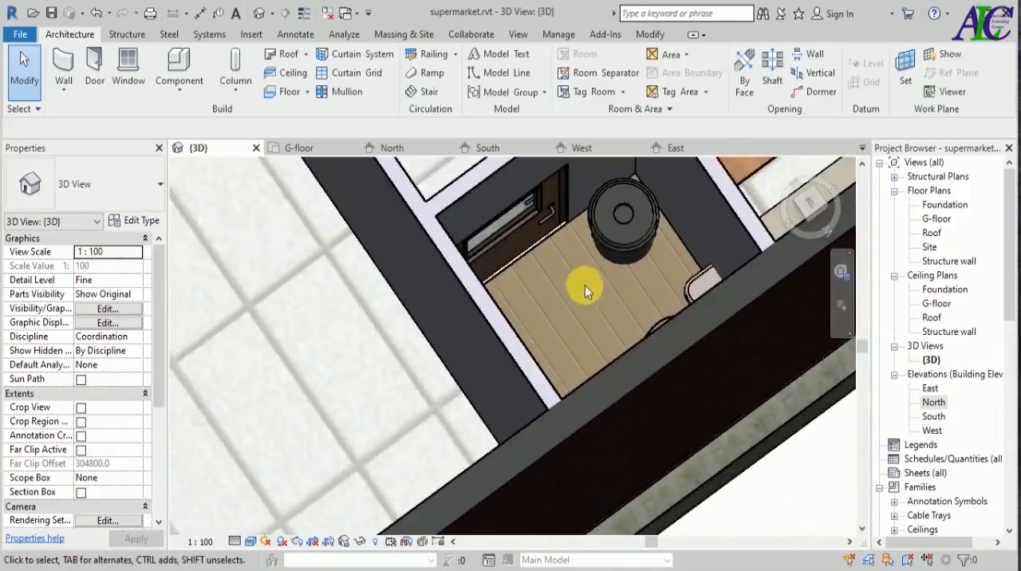
scroll(545, 283, "up", 2)
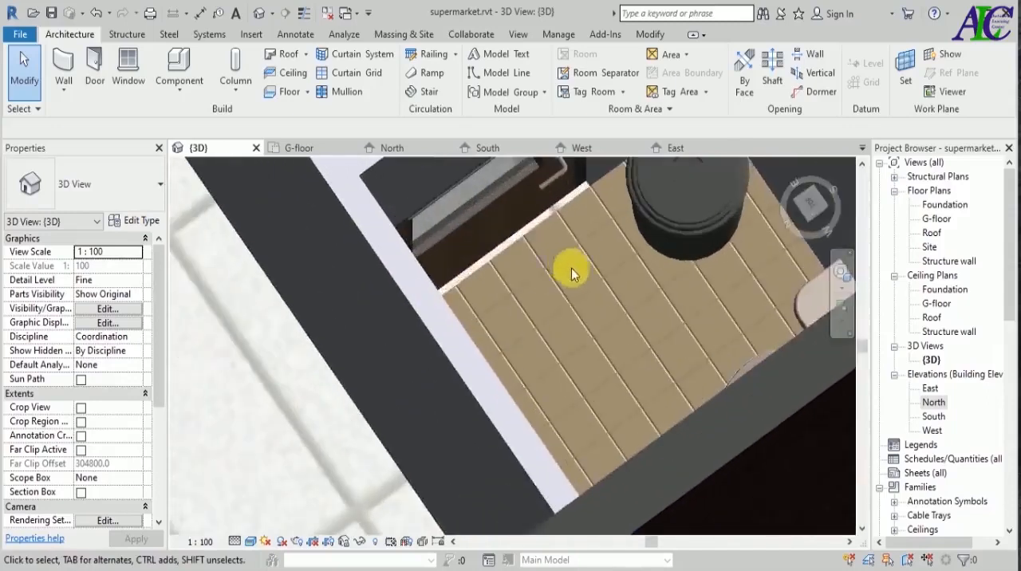
scroll(586, 322, "down", 1)
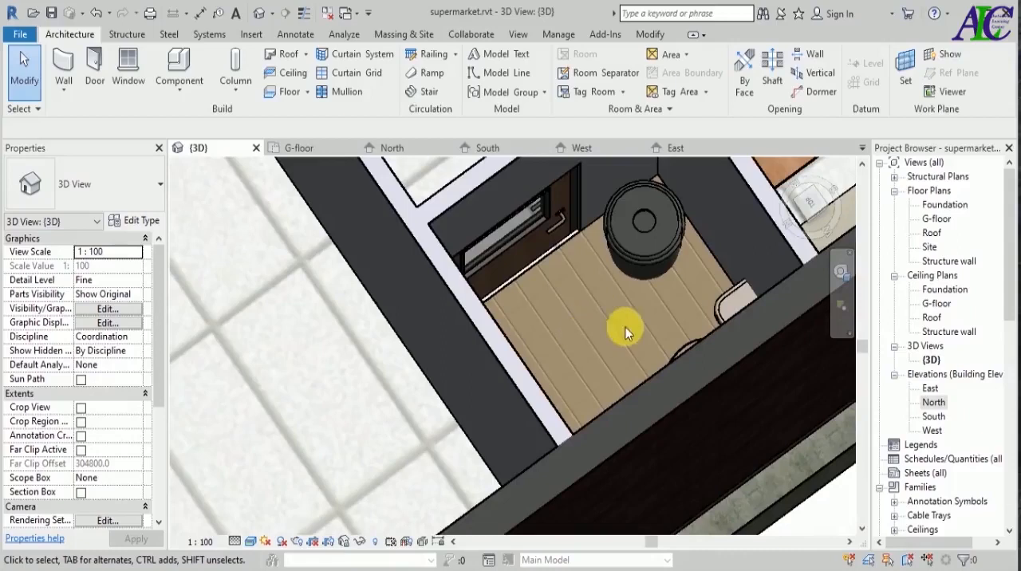
scroll(558, 303, "up", 2)
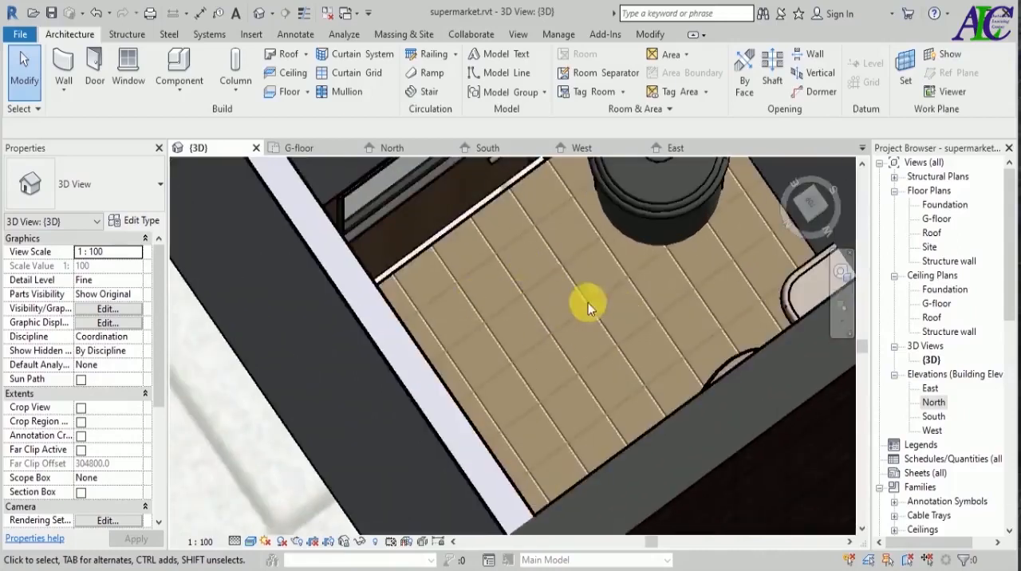
scroll(547, 316, "down", 2)
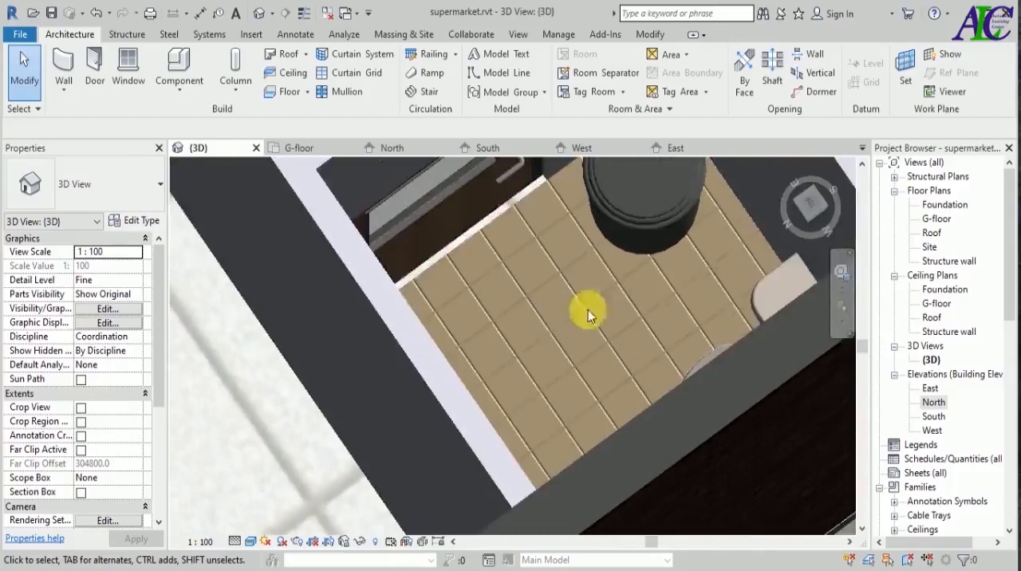
scroll(544, 363, "down", 1)
scroll(544, 364, "down", 5)
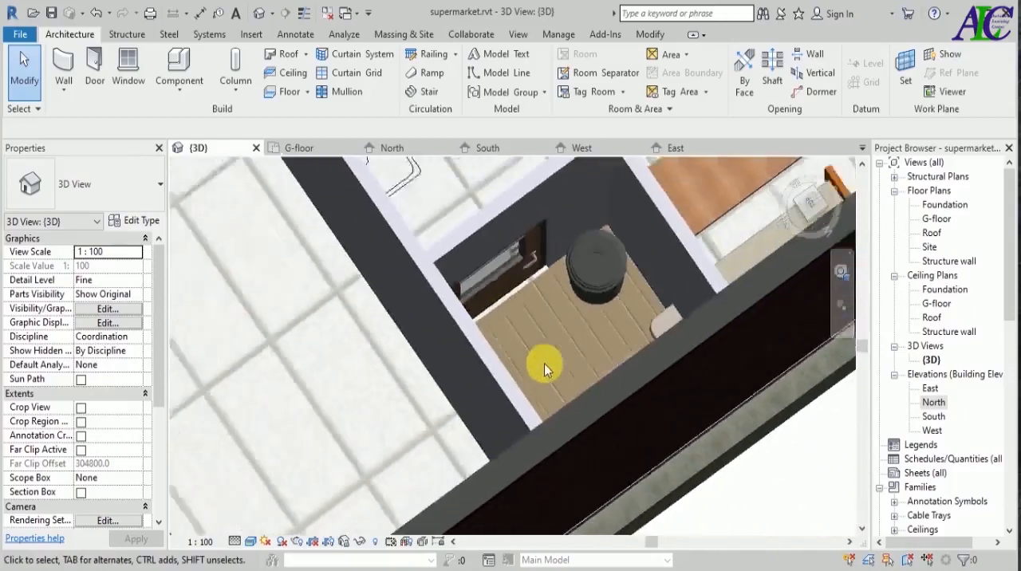
scroll(313, 215, "up", 2)
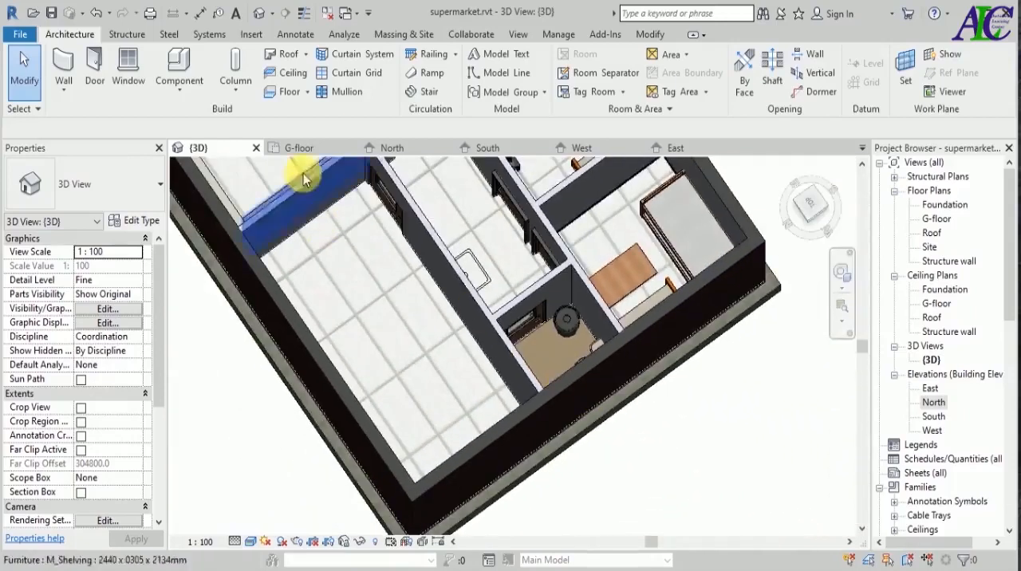
In the G-floor plan, start a wall and duplicate the Partetion wall type as "wall for toilet".
left_click(301, 147)
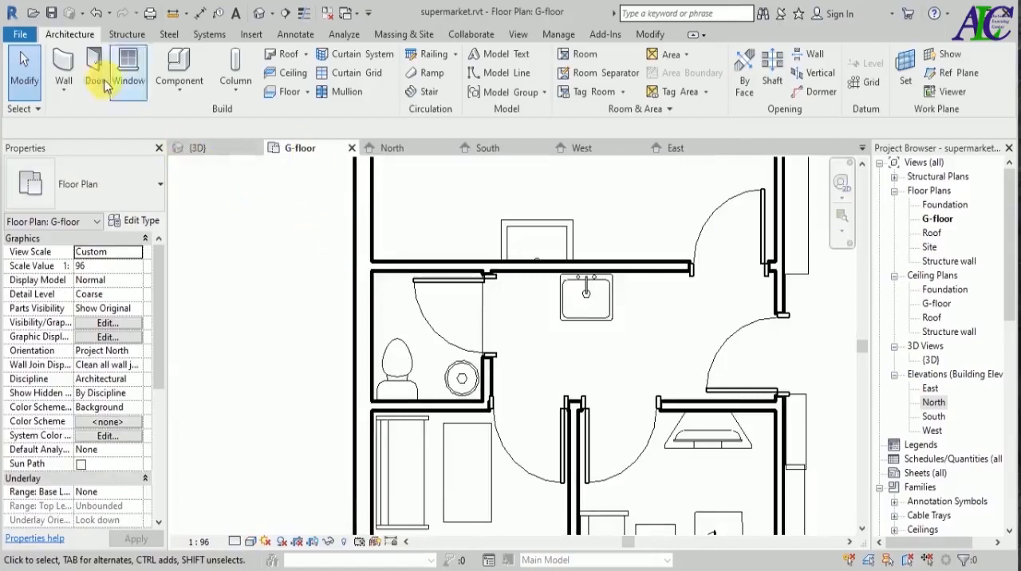
left_click(64, 70)
left_click(141, 222)
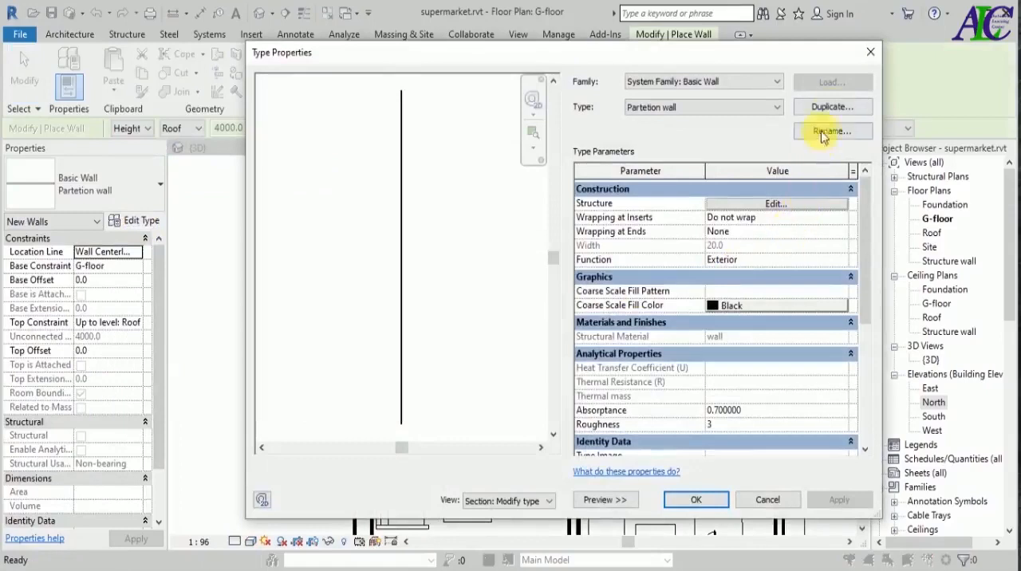
left_click(832, 106)
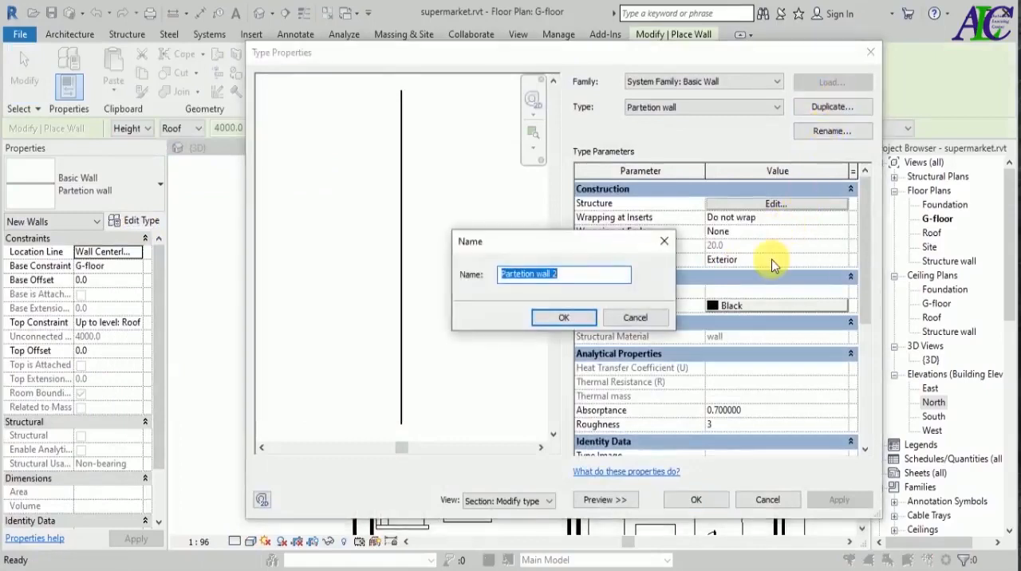
type("wall for toilet")
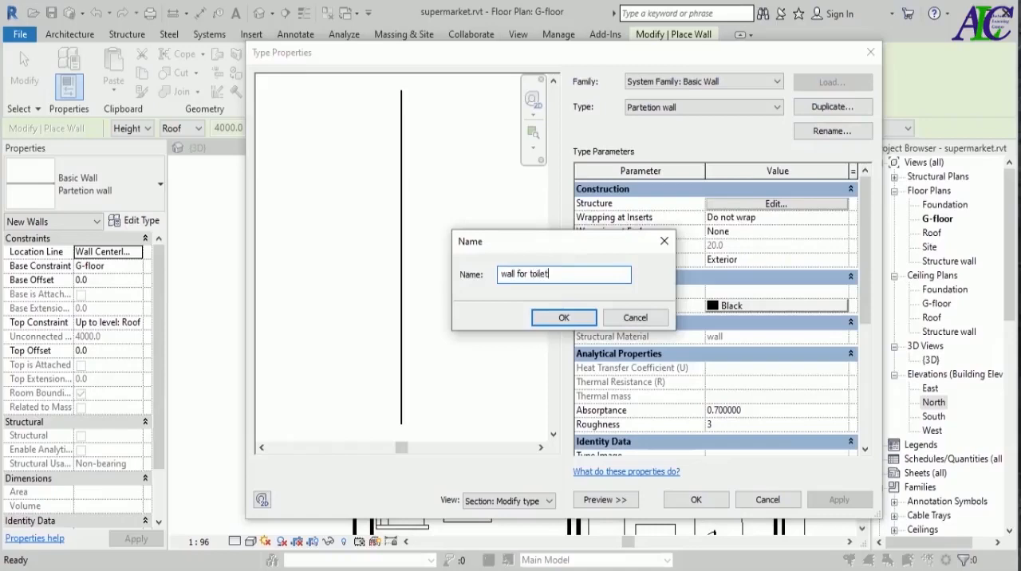
left_click(564, 317)
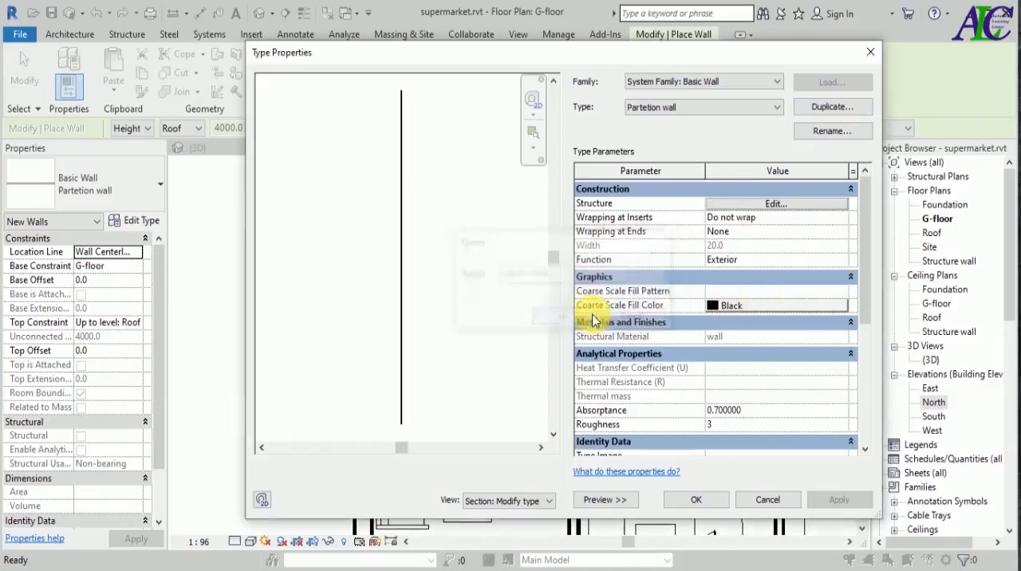
Set the new wall type's structure layer to 10 mm thick with the material tile for toilet, and accept the type.
left_click(779, 206)
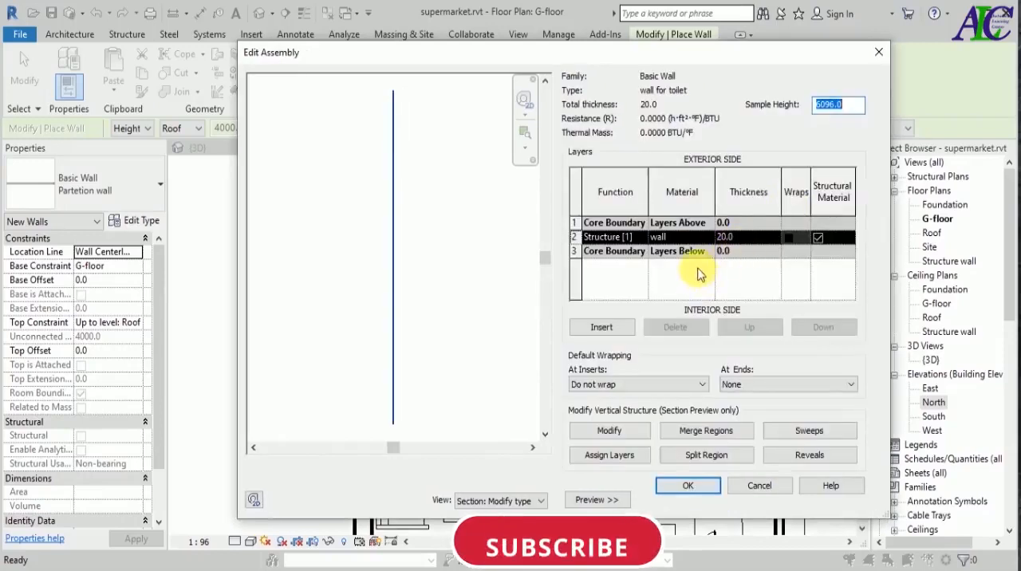
left_click(724, 237)
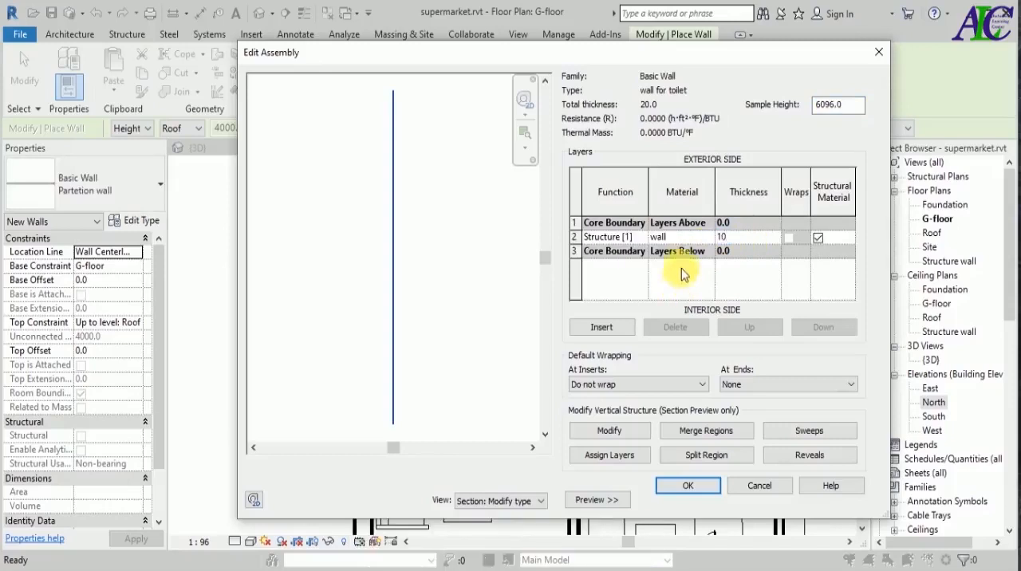
left_click(686, 238)
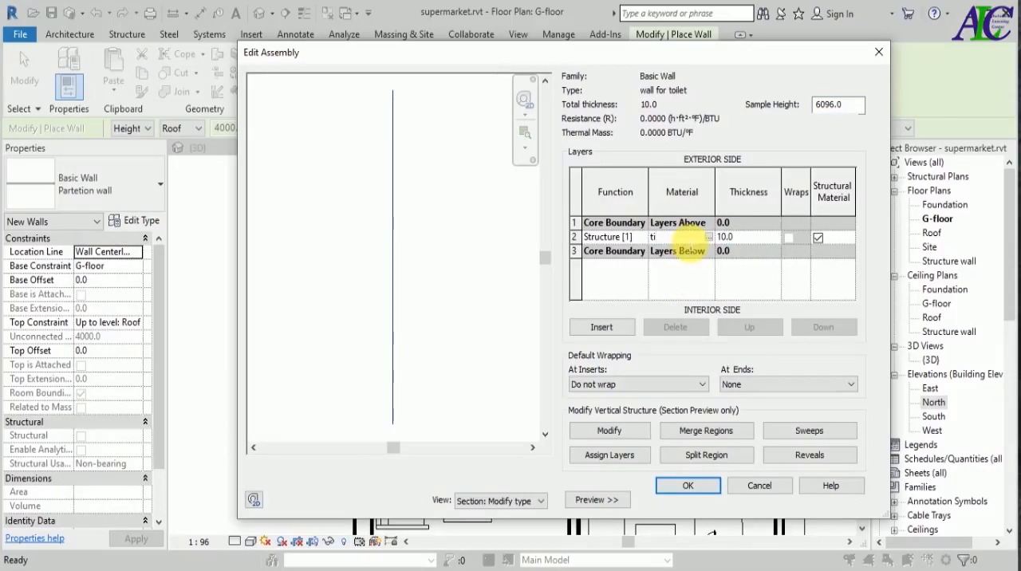
type("tile for toilet")
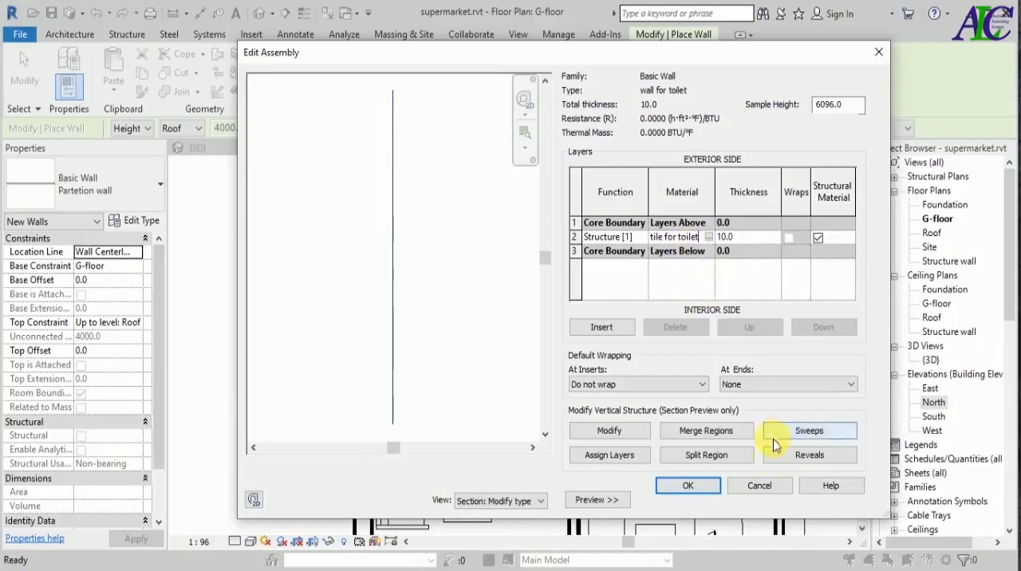
left_click(710, 491)
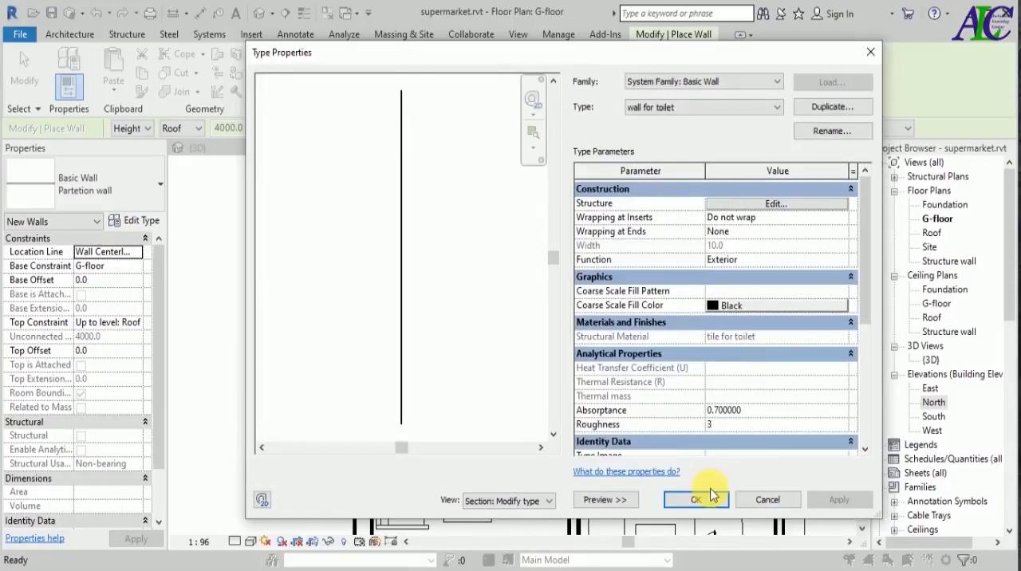
left_click(697, 500)
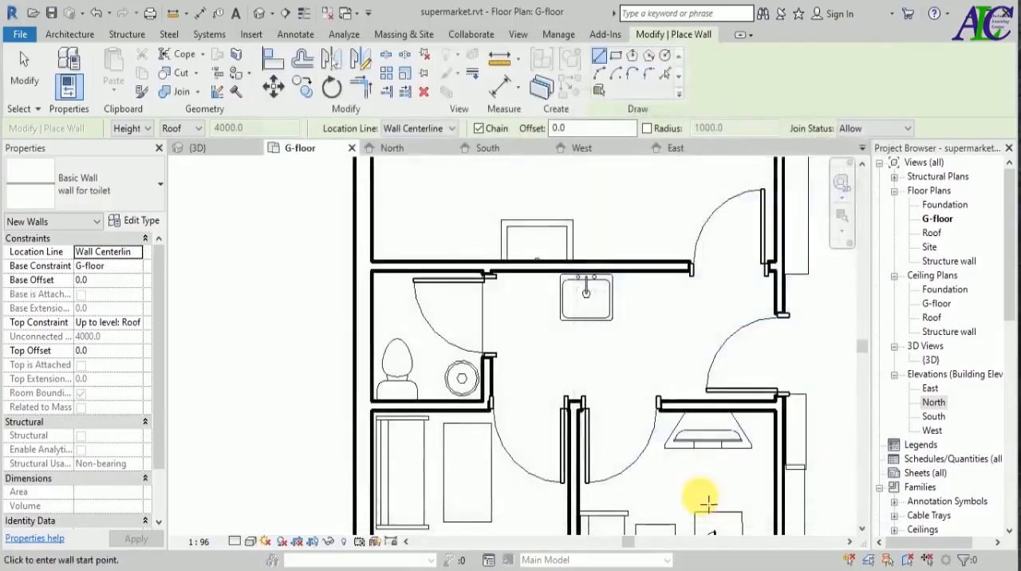
Make the toilet wall's top constraint Unconnected with a height of 1200 mm and a base offset of 20 mm.
scroll(702, 496, "up", 3)
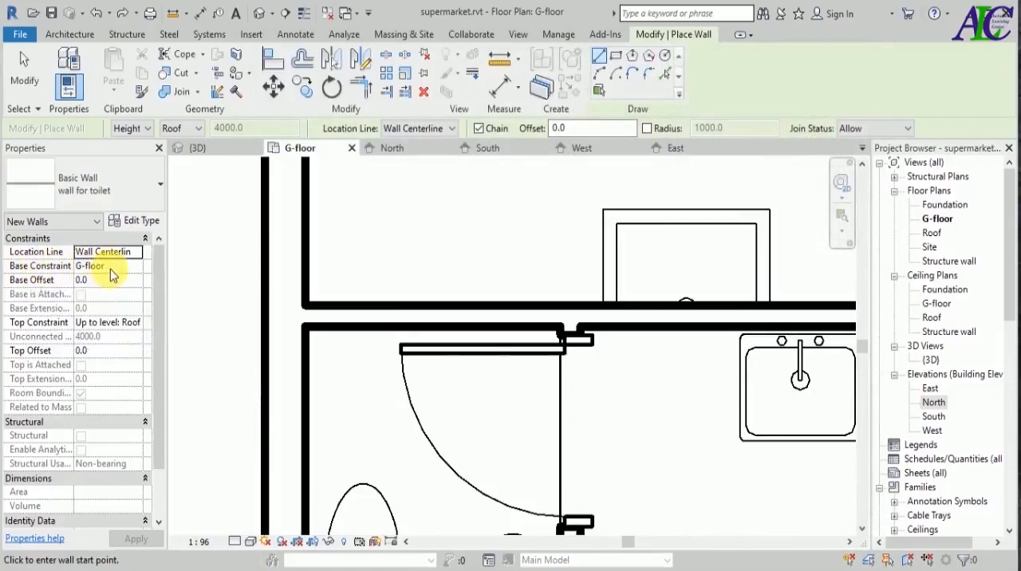
left_click(132, 324)
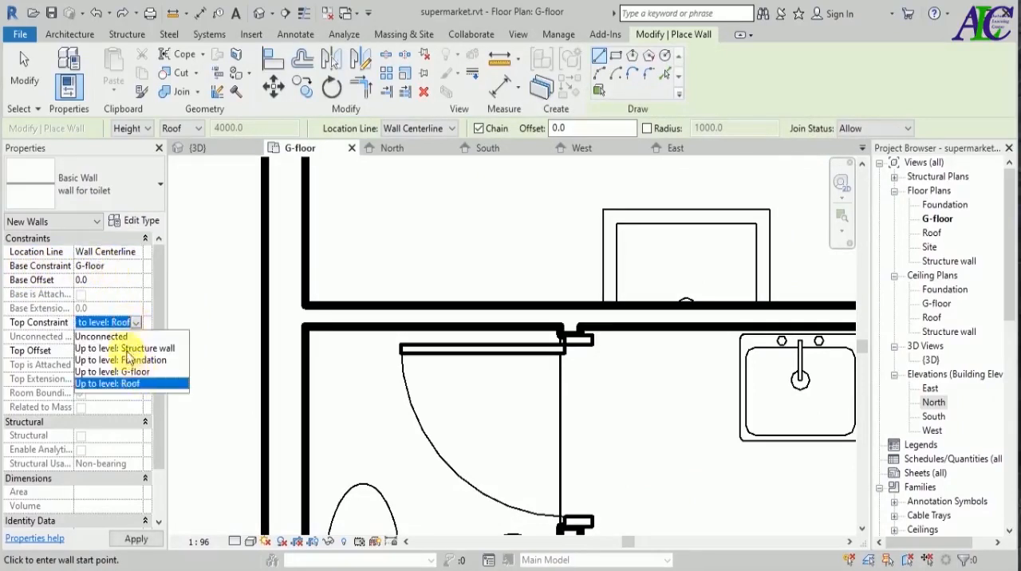
left_click(102, 337)
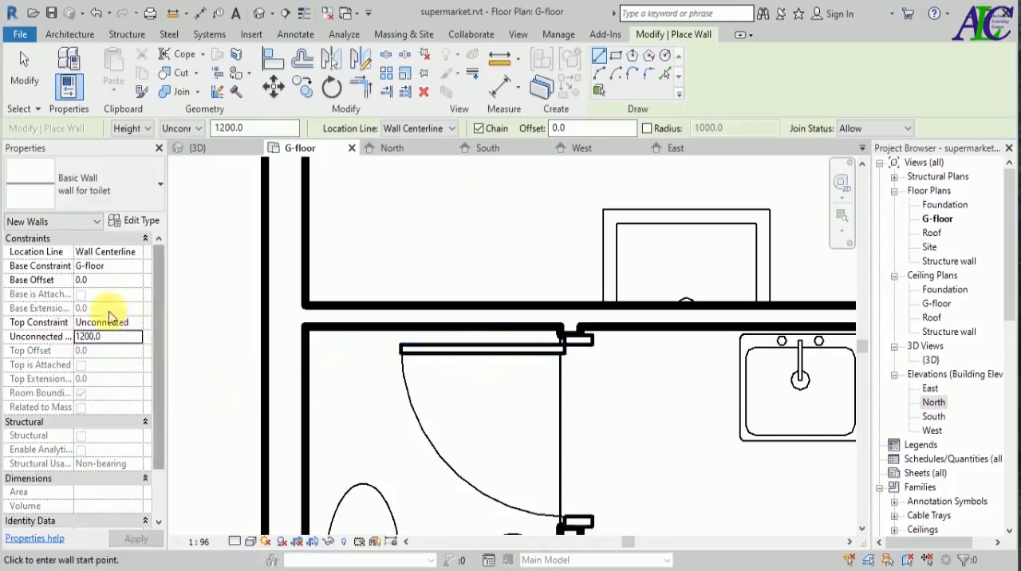
left_click_drag(116, 285, 70, 281)
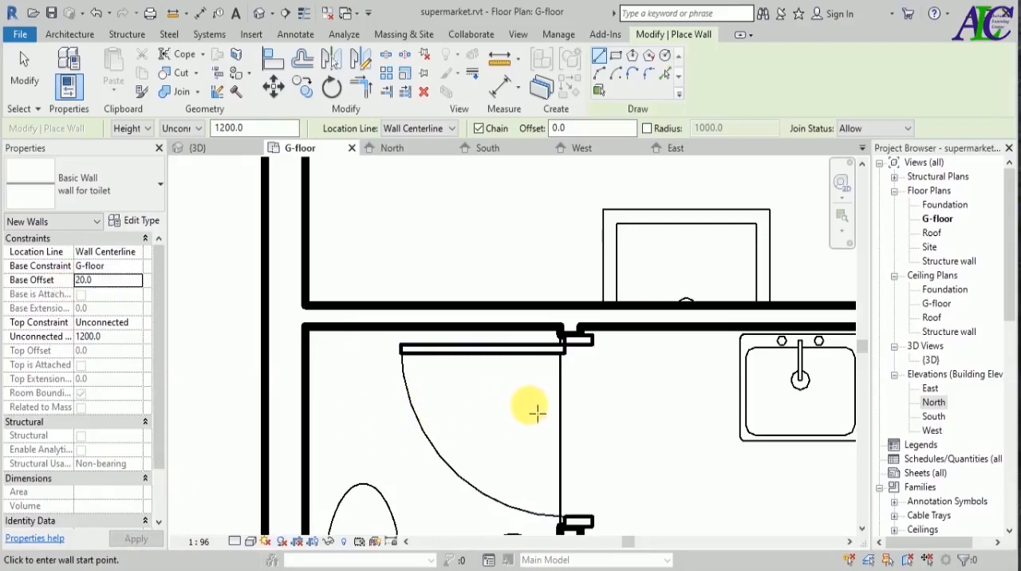
Draw a chained toilet wall from the upper door jamb: an about 30 mm return, then along the room's upper wall to its far corner.
scroll(554, 338, "up", 5)
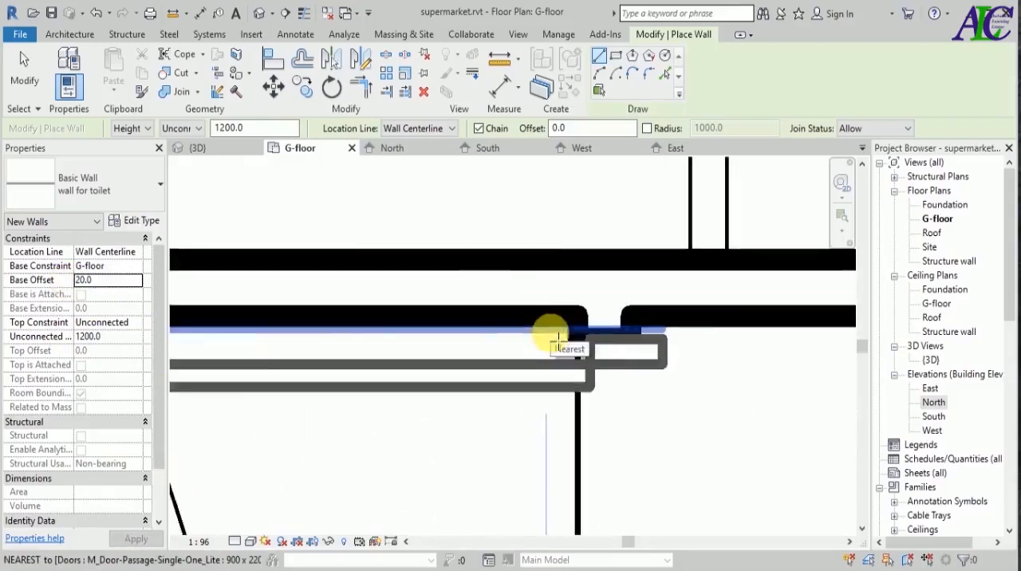
scroll(556, 339, "up", 4)
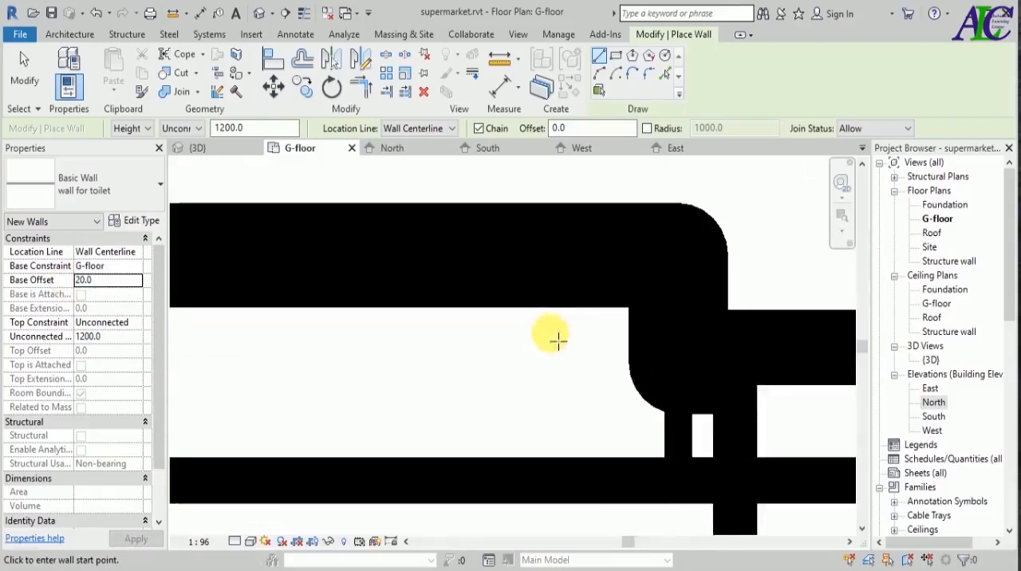
left_click(566, 413)
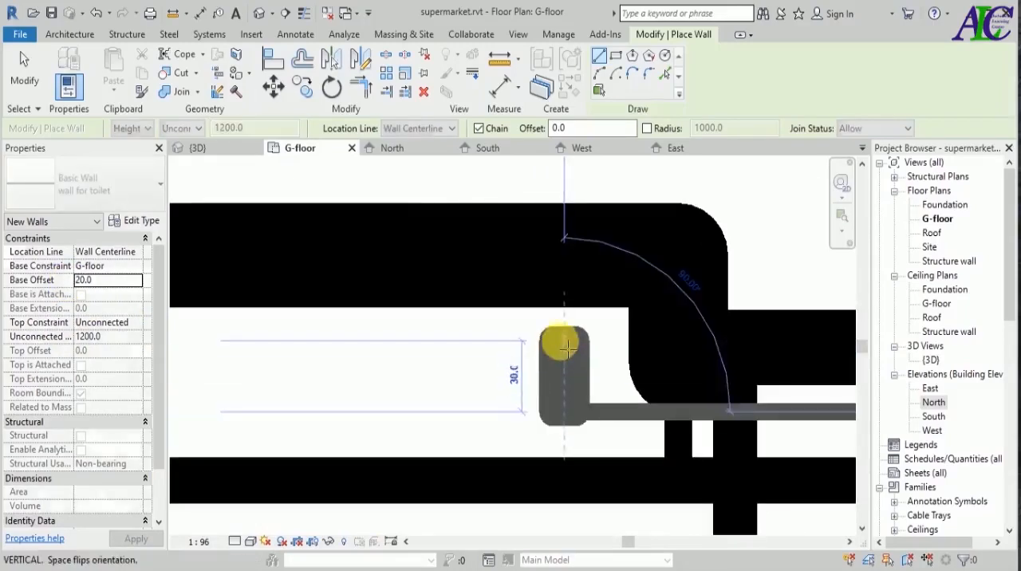
left_click(567, 346)
scroll(485, 359, "down", 1)
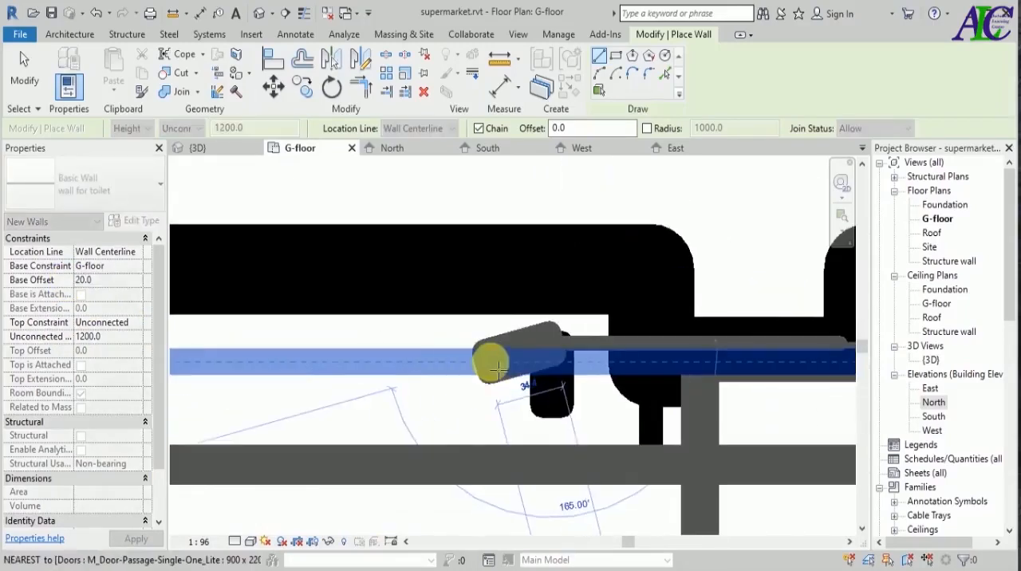
scroll(494, 367, "down", 5)
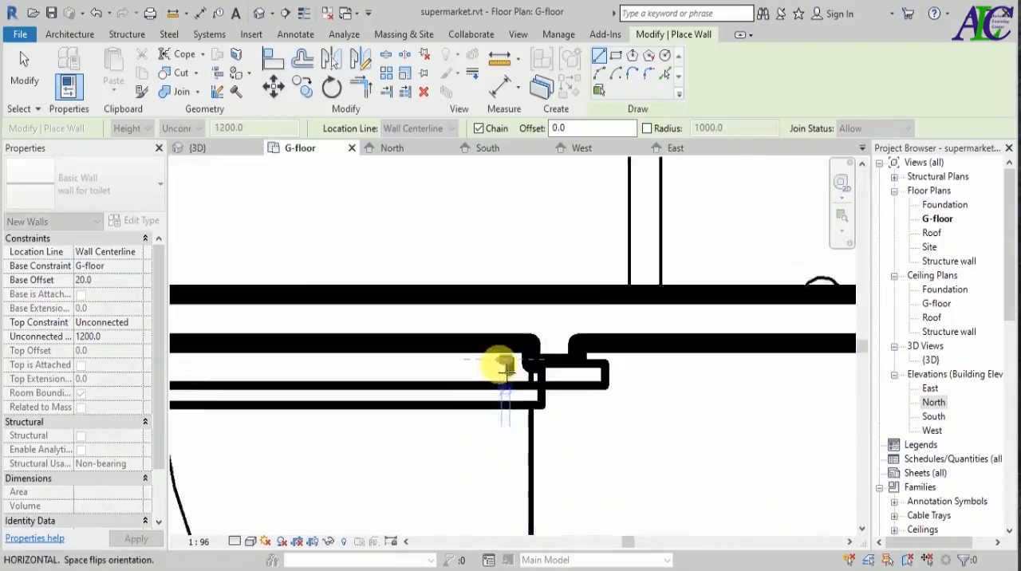
scroll(499, 365, "down", 4)
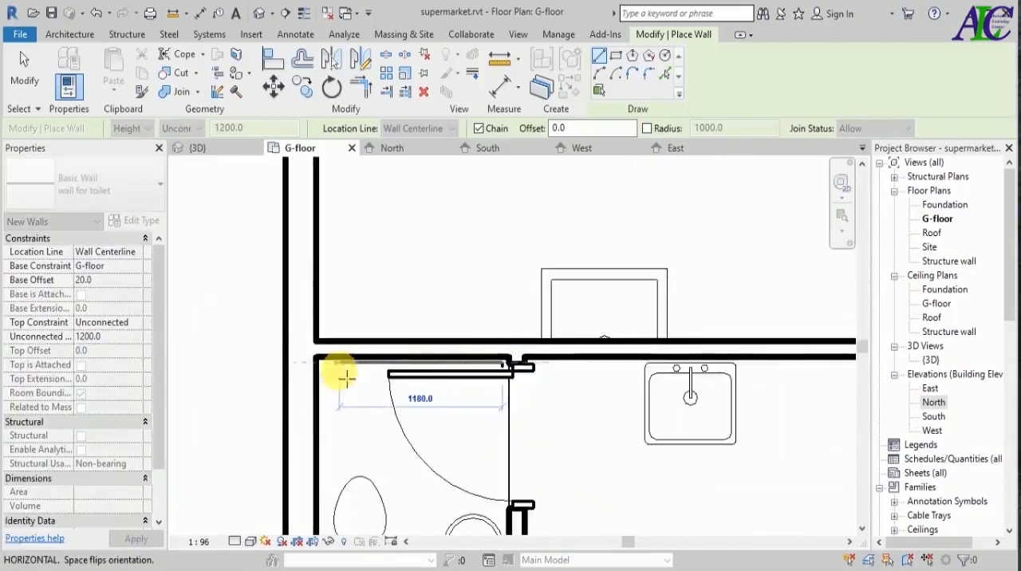
left_click(344, 371)
Continue the toilet wall along the outer wall, behind the toilet fixture and up beside the bin to the lower door jamb, and finish the chain.
scroll(355, 447, "down", 3)
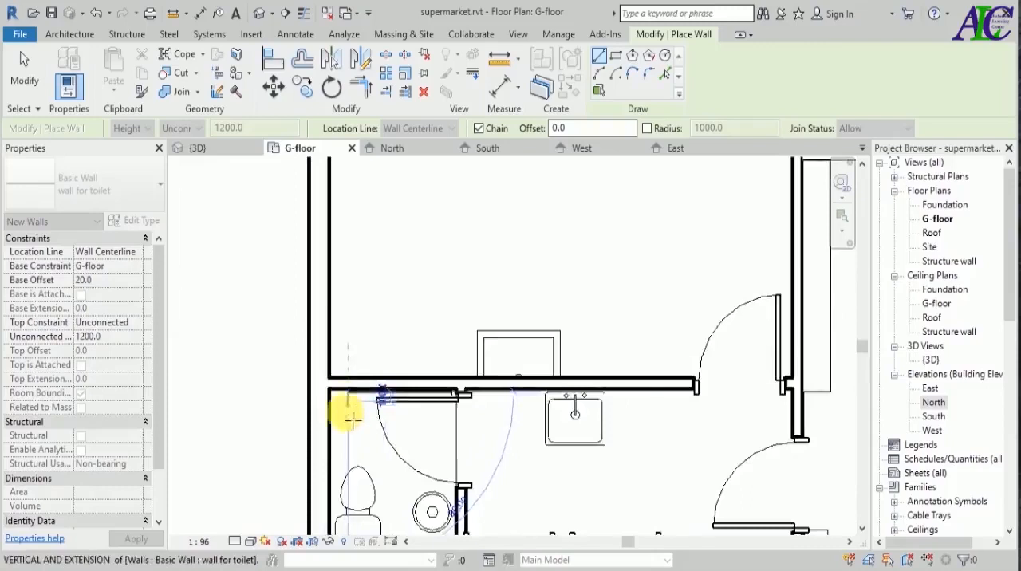
scroll(353, 454, "down", 1)
scroll(345, 472, "down", 1)
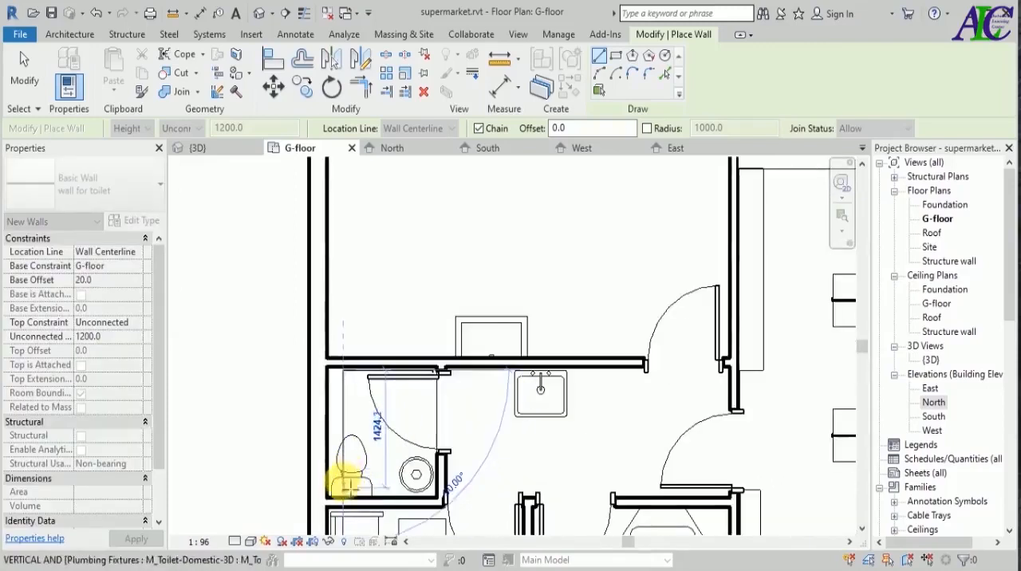
scroll(418, 471, "up", 5)
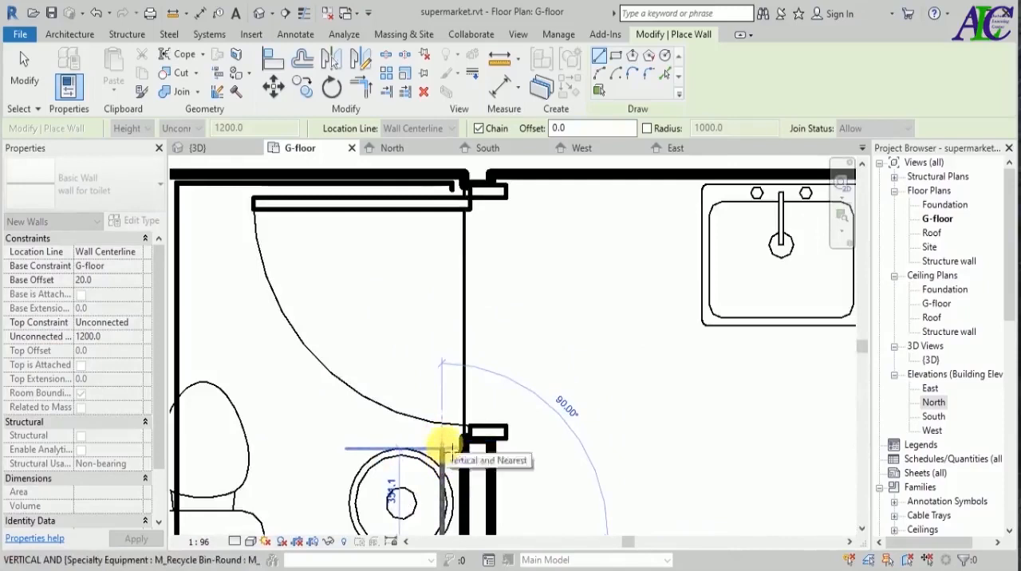
left_click(444, 441)
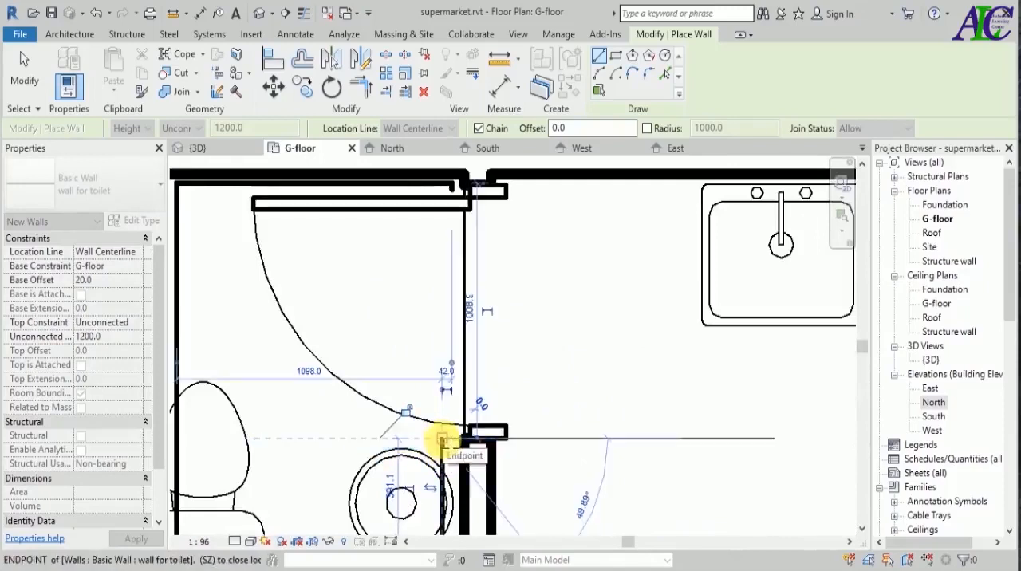
key("Escape")
key("Escape")
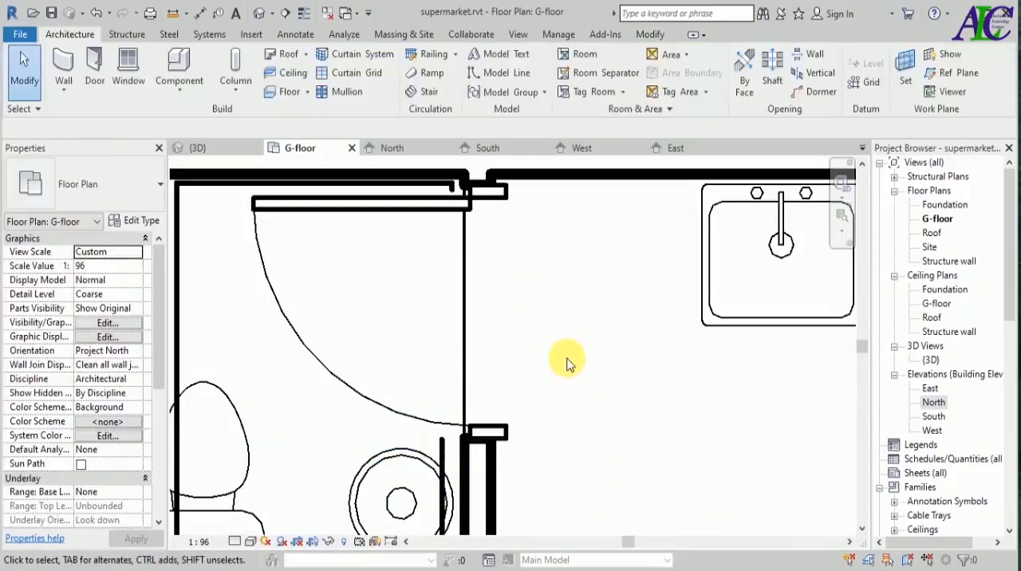
Align the short tiling return with the wall end at the upper door jamb, and the upper tiling wall with the partition's inner face.
scroll(502, 308, "up", 2)
scroll(455, 187, "up", 4)
scroll(464, 246, "up", 3)
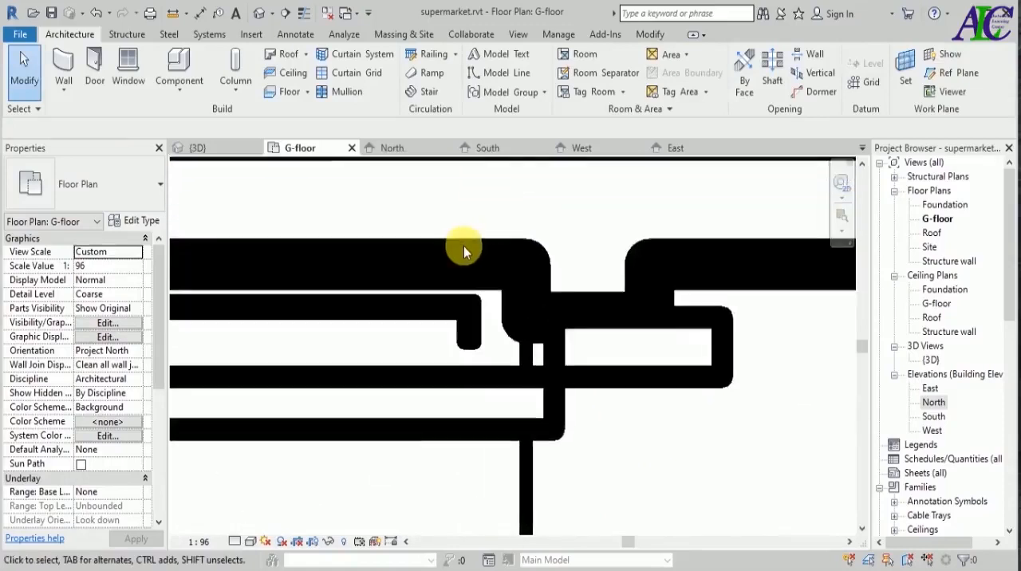
scroll(463, 246, "up", 2)
left_click(645, 34)
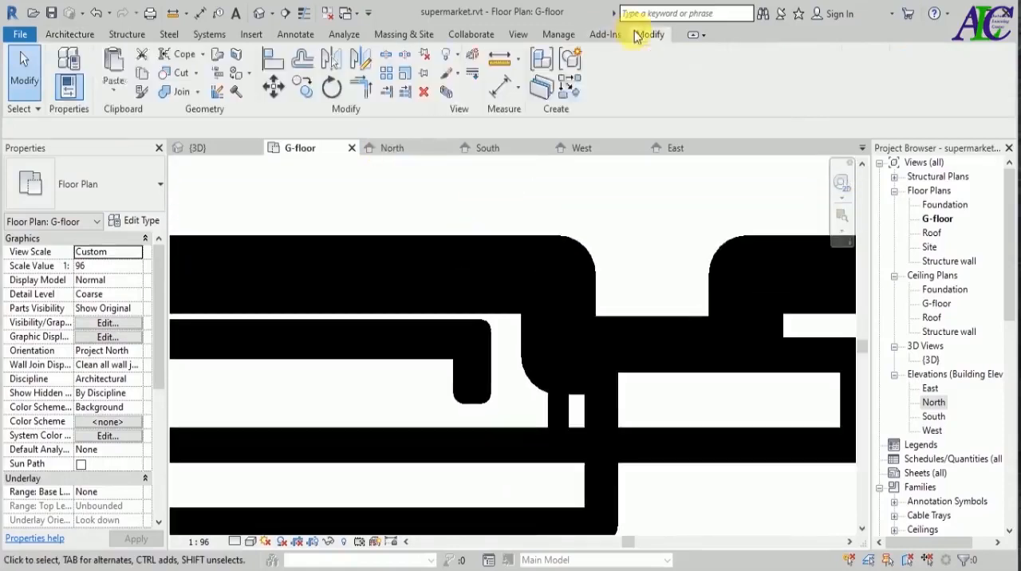
left_click(273, 60)
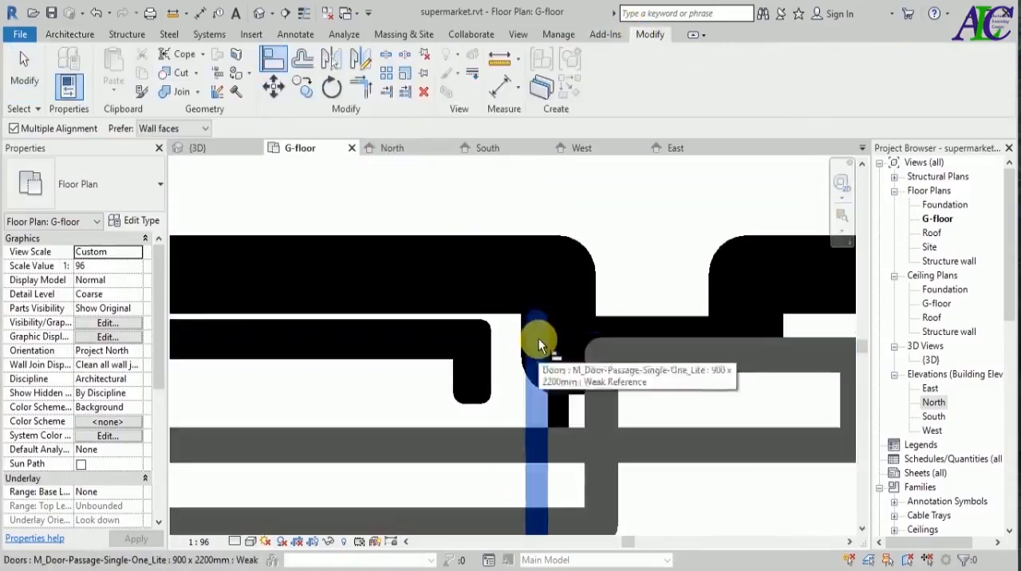
left_click(538, 338)
left_click(476, 372)
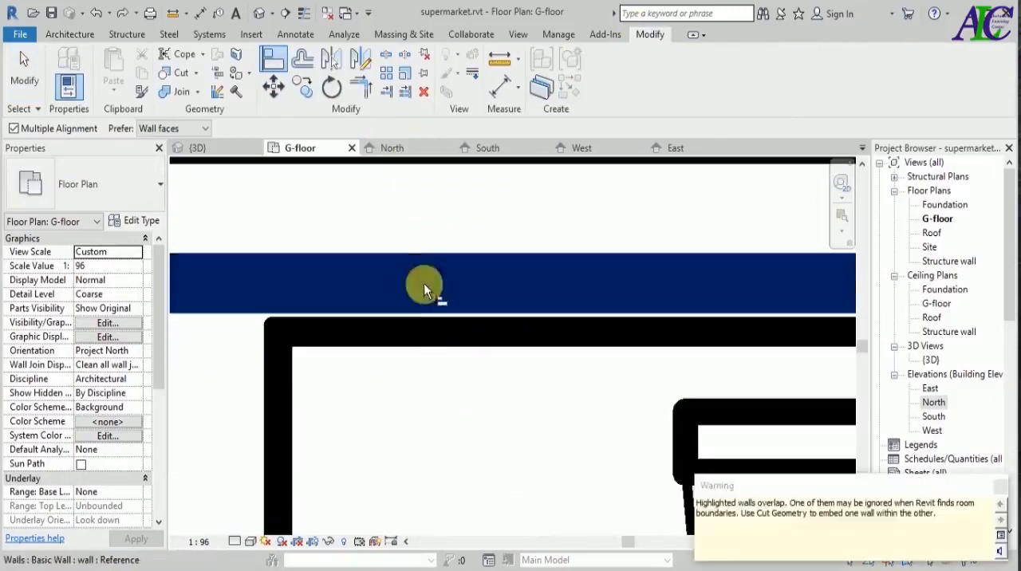
scroll(413, 319, "down", 4)
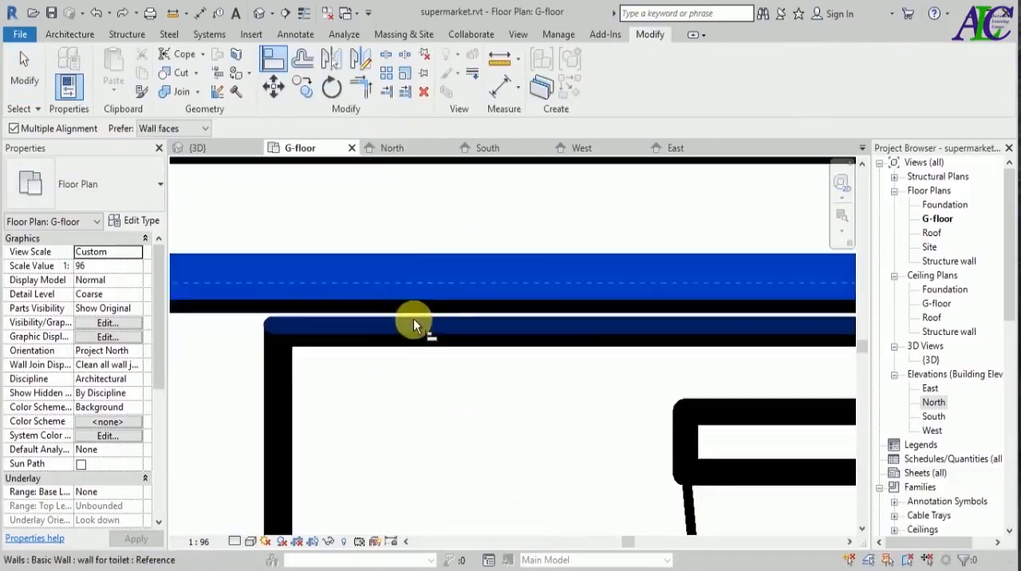
key("Escape")
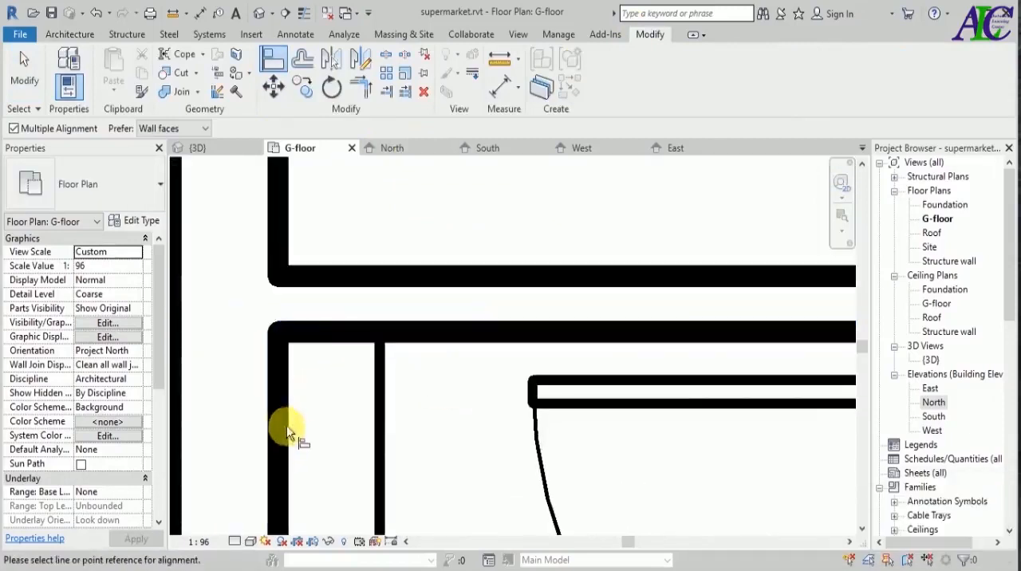
Align the tiling wall on the toilet room's outer side with the inner face of the exterior wall.
left_click(285, 424)
left_click(376, 433)
scroll(318, 409, "down", 1)
scroll(318, 409, "down", 4)
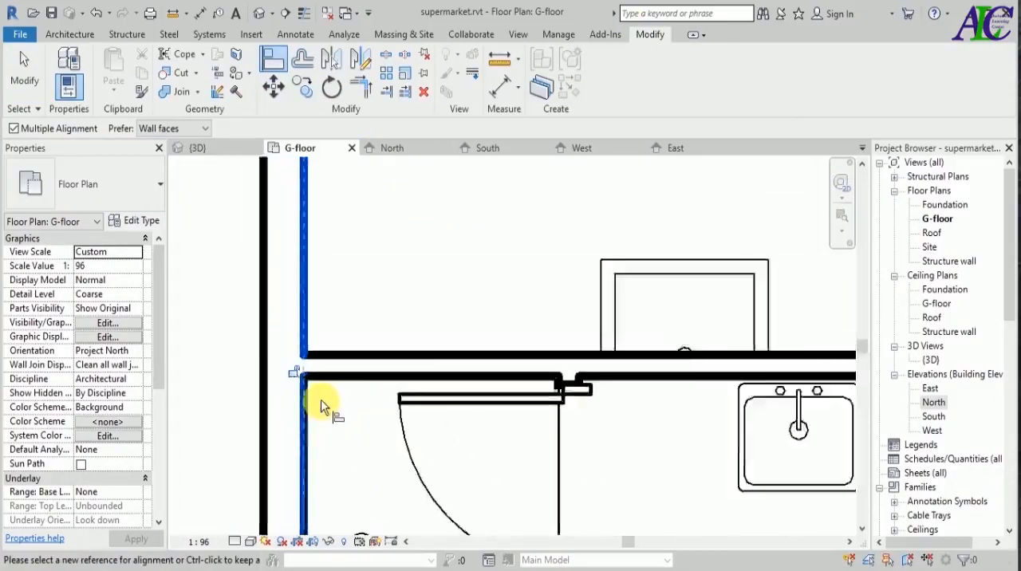
Align the tiling walls behind the toilet fixture and beside the recycle bin with the inner faces of their partition walls.
scroll(369, 524, "up", 2)
scroll(369, 524, "up", 6)
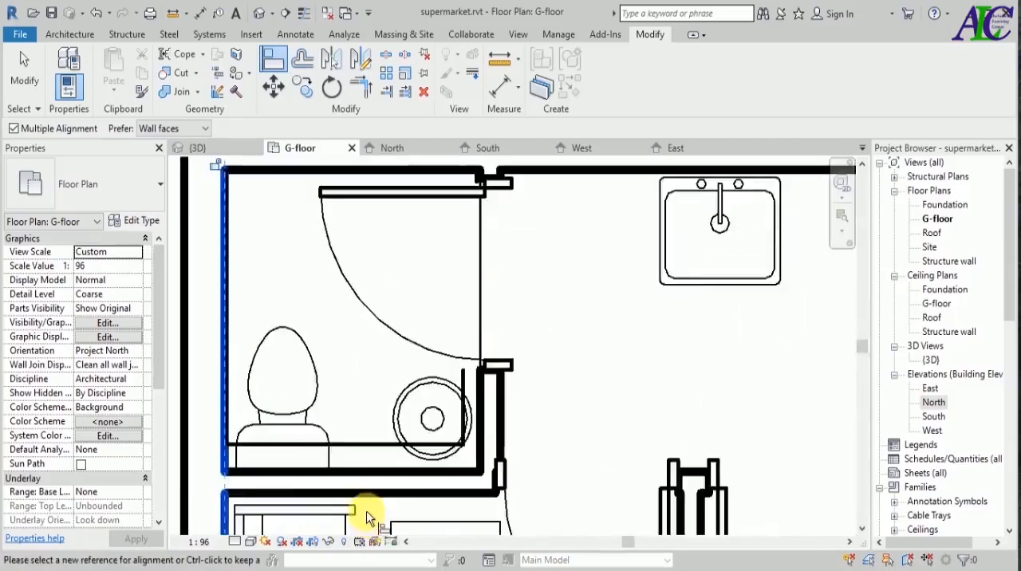
left_click(425, 399)
left_click(426, 399)
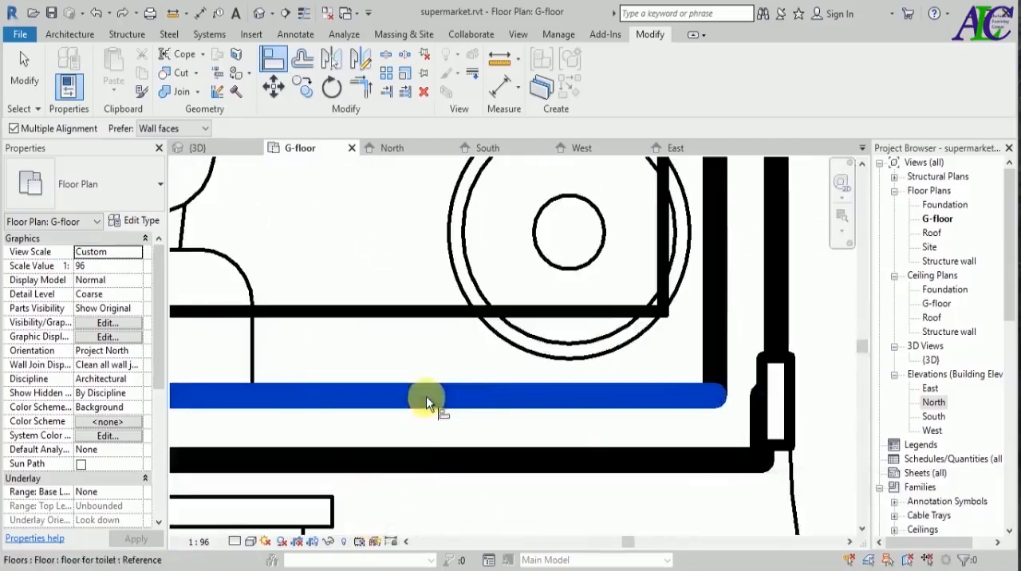
left_click(276, 60)
left_click(710, 327)
left_click(670, 345)
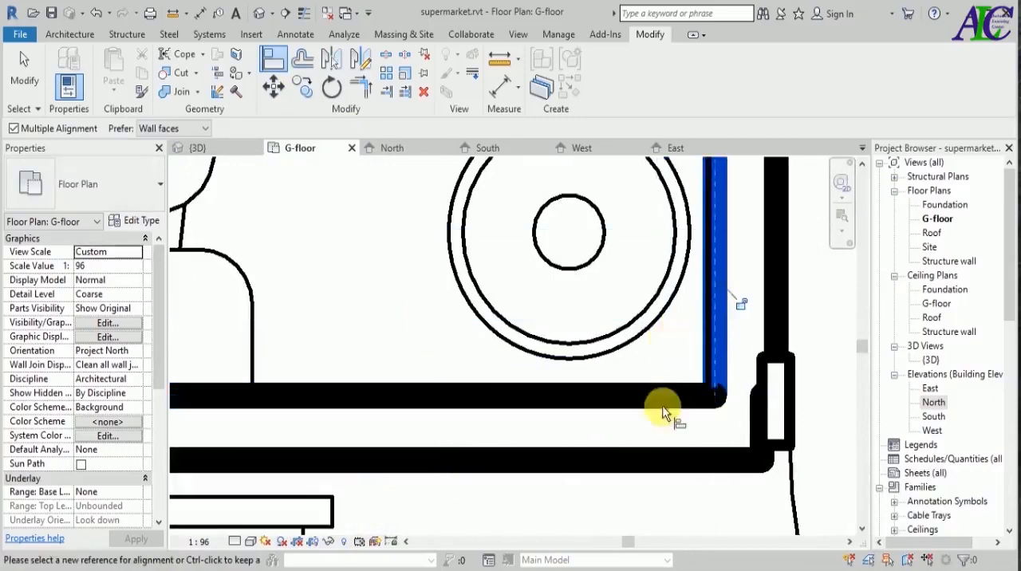
Align the free ends of the tiling walls with the wall edges at both door jambs, and end the Align command.
scroll(656, 431, "down", 5)
scroll(684, 299, "up", 9)
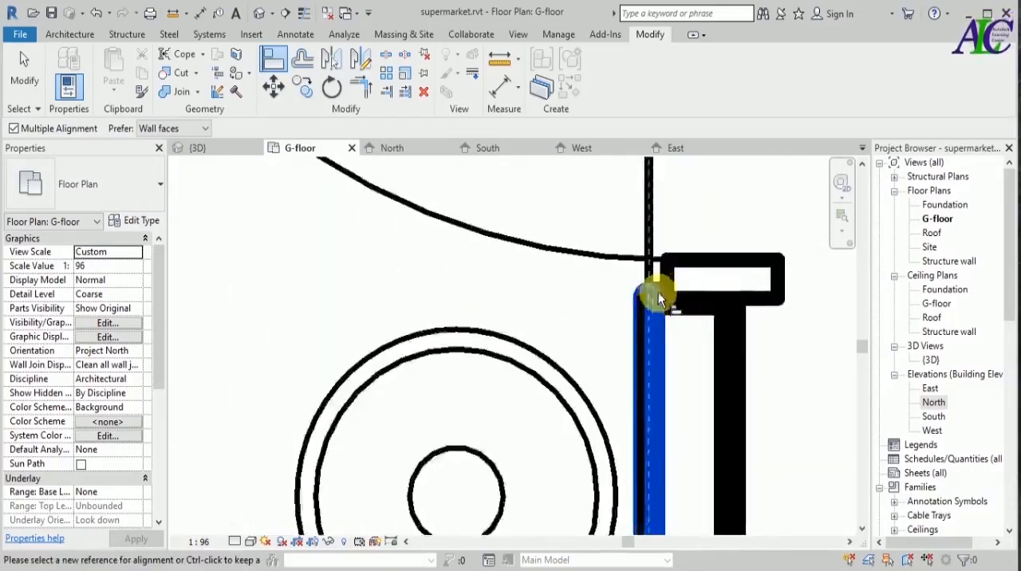
key("Tab")
left_click(666, 298)
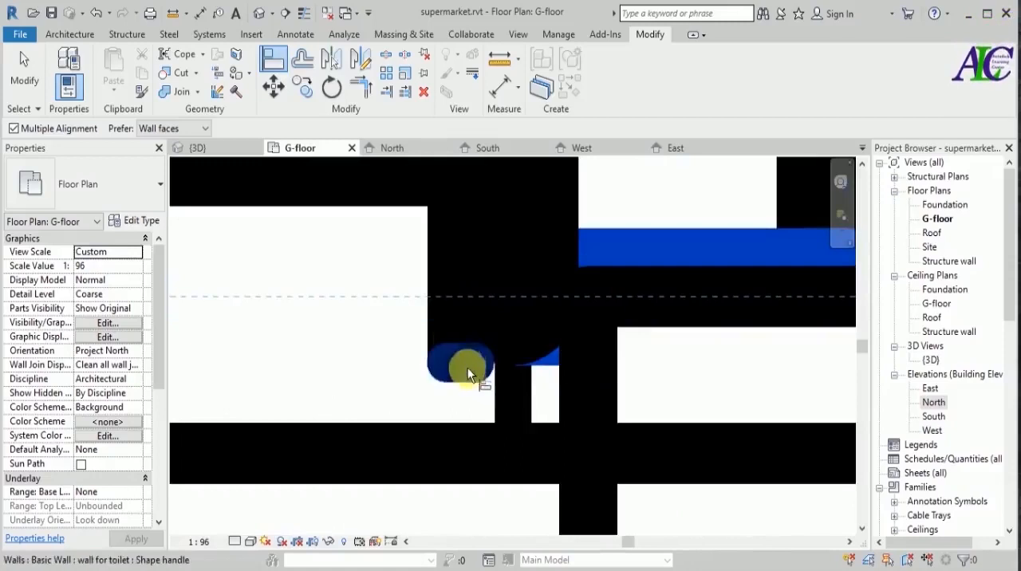
left_click(468, 365)
key("Escape")
key("Escape")
scroll(495, 371, "down", 6)
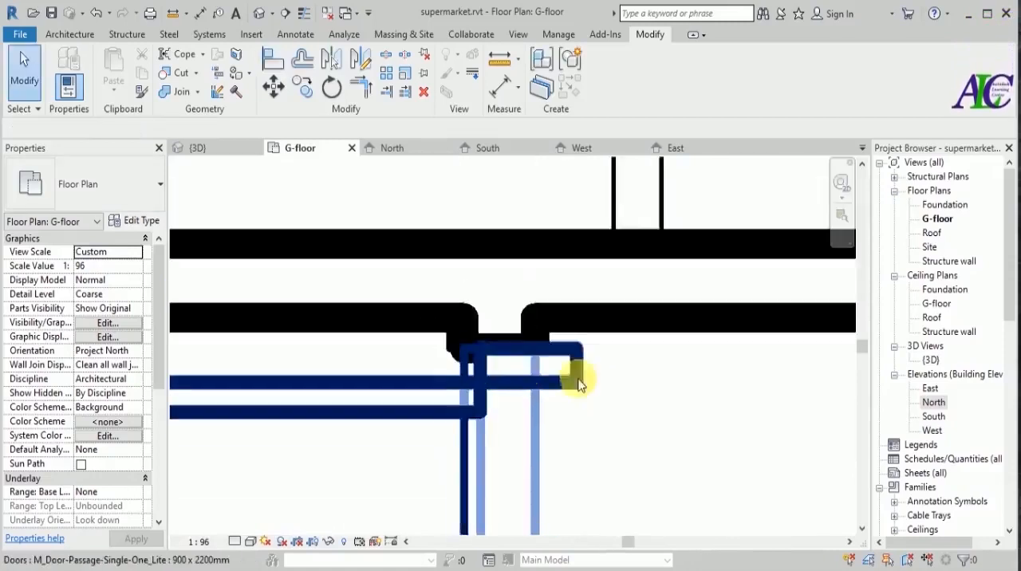
Examine the new wall tiling in the toilet in the 3D view, around the door, the corner and the recycle bin.
left_click(224, 154)
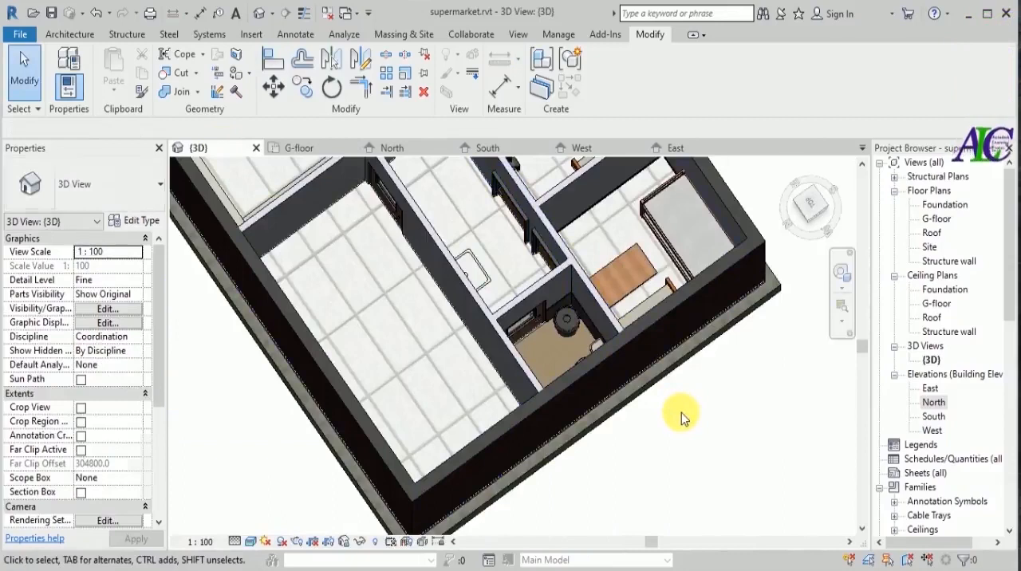
scroll(558, 341, "up", 2)
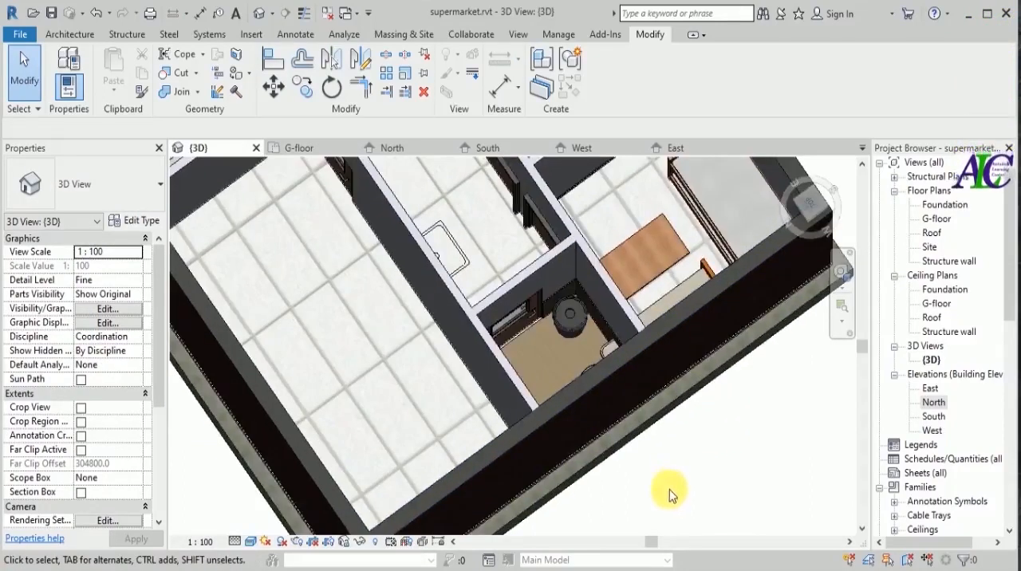
middle_click_drag(666, 490, 666, 420, "shift")
scroll(618, 318, "up", 4)
scroll(506, 285, "up", 4)
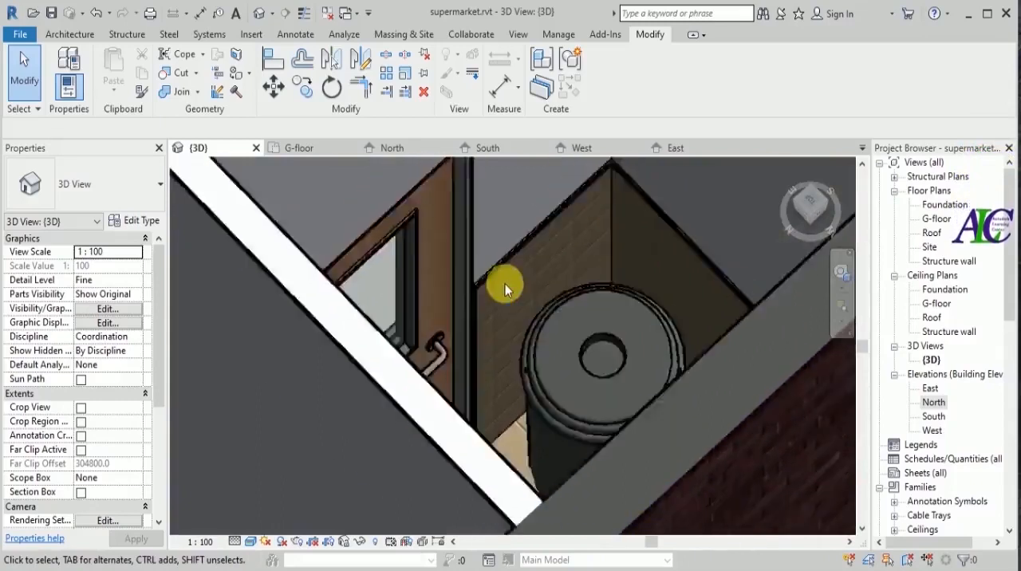
scroll(473, 315, "down", 2)
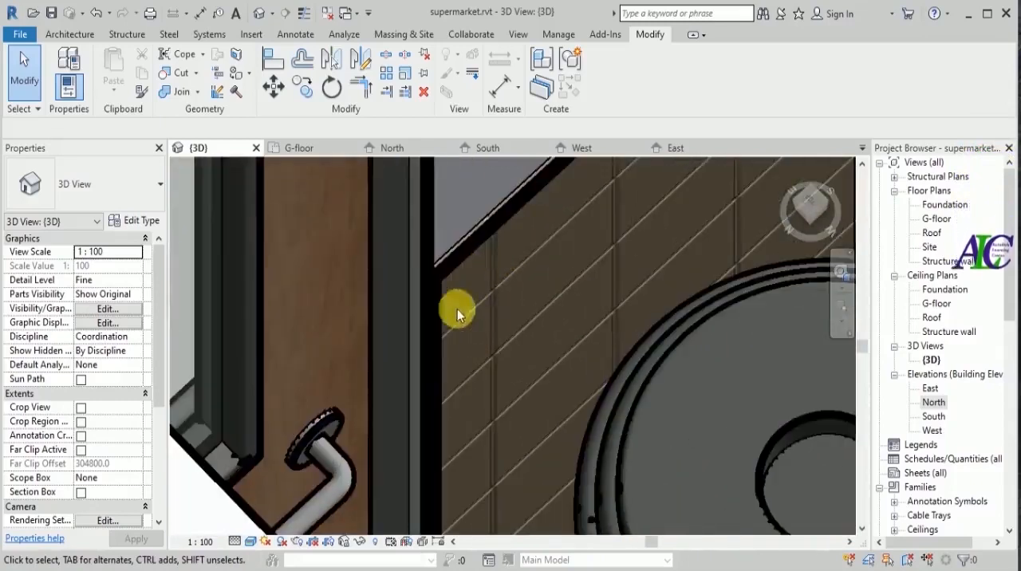
scroll(471, 322, "down", 2)
scroll(505, 321, "down", 4)
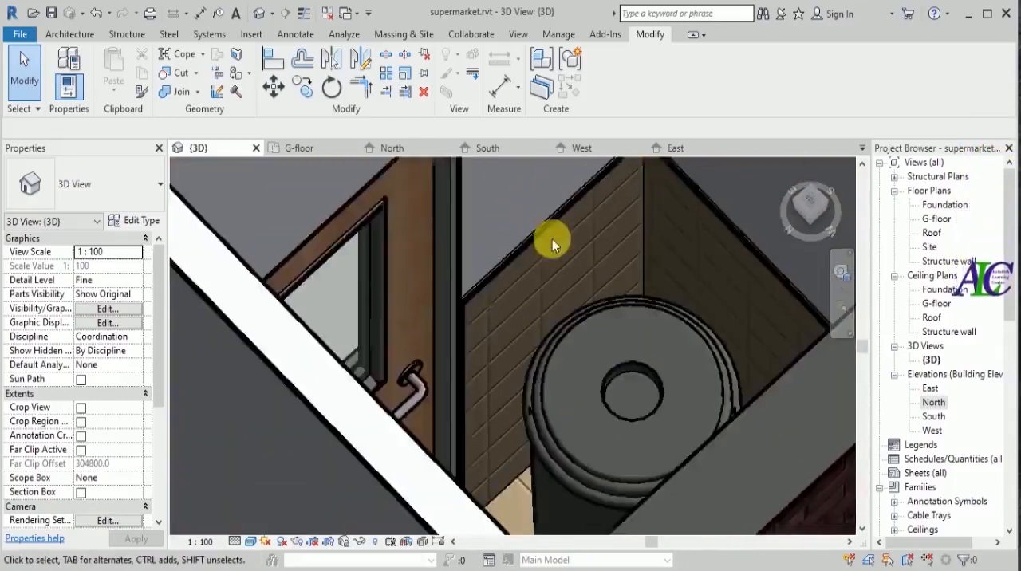
scroll(561, 291, "down", 5)
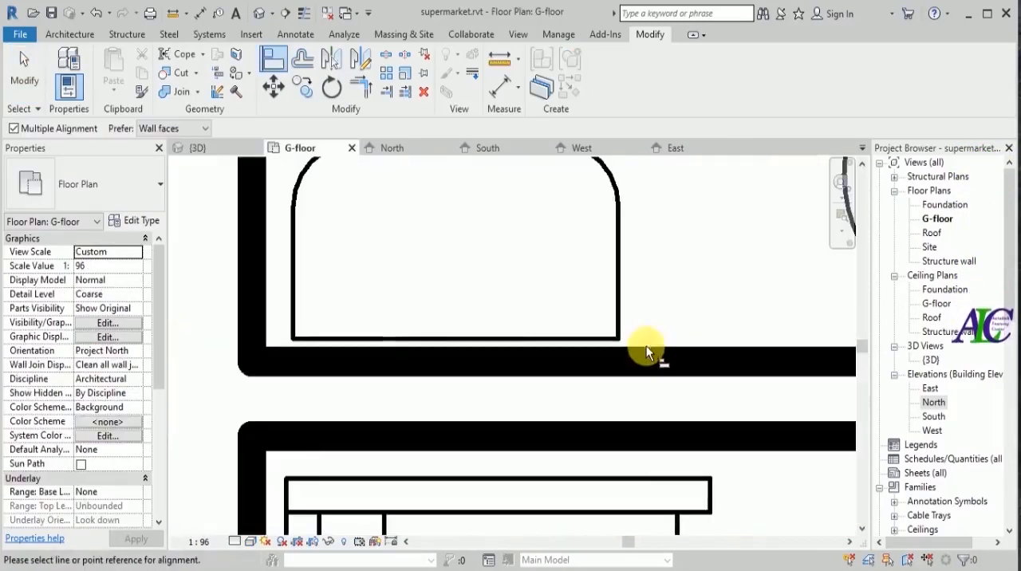
left_click(644, 353)
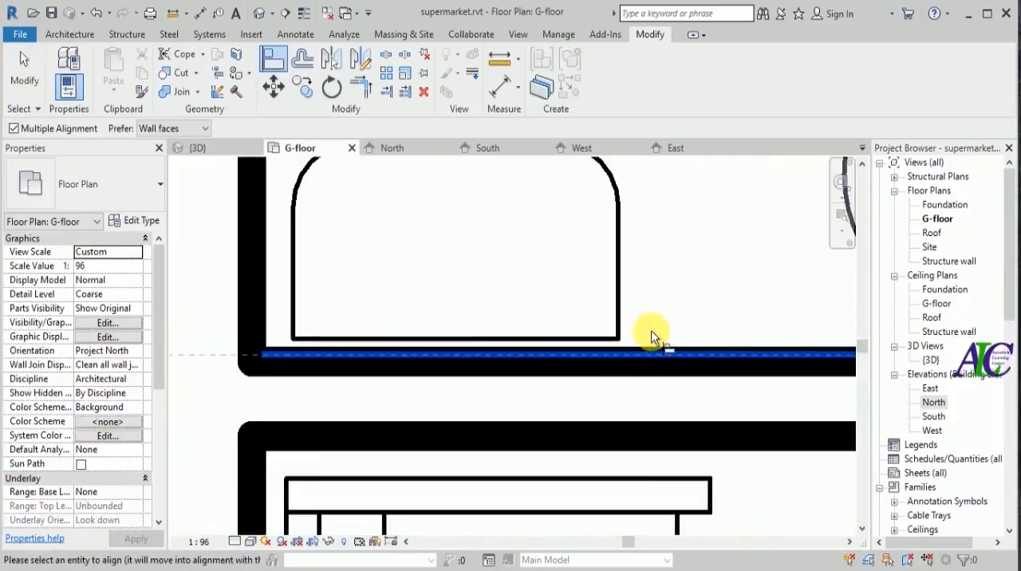
key("Escape")
key("Escape")
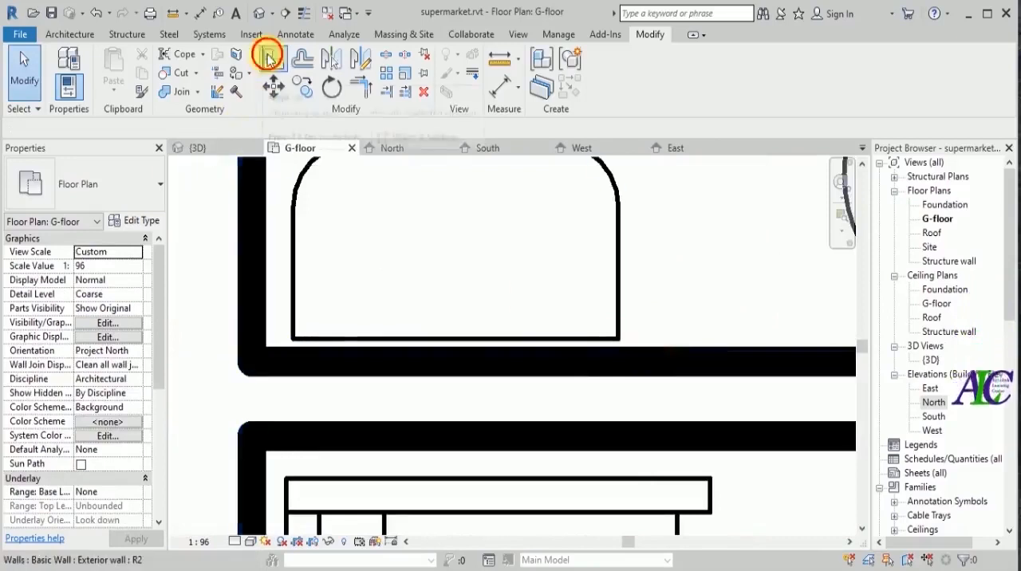
Align the back of the toilet fixture with the face of the tiling wall behind it in the G-floor plan.
left_click(272, 60)
scroll(656, 344, "up", 2)
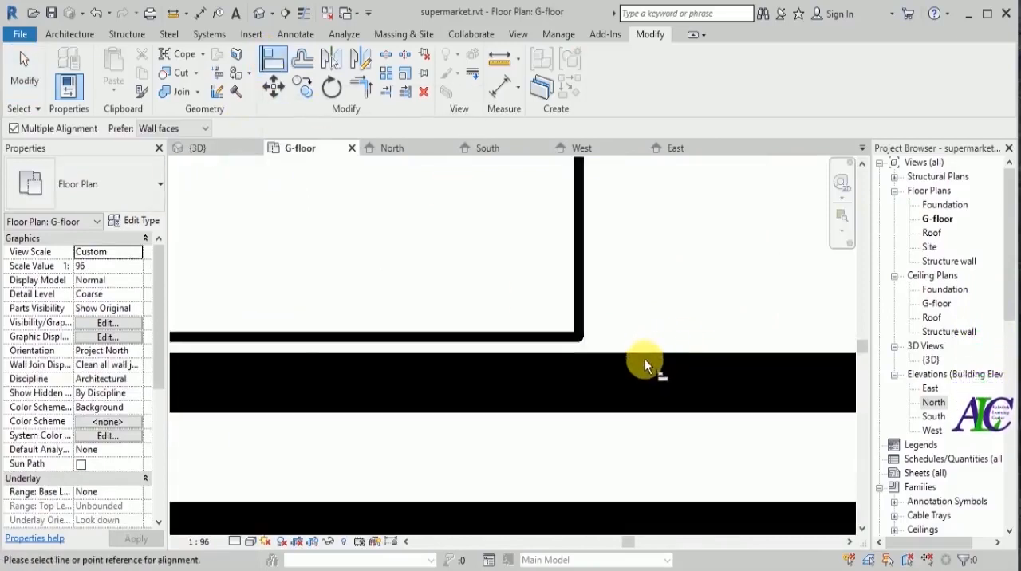
left_click(642, 362)
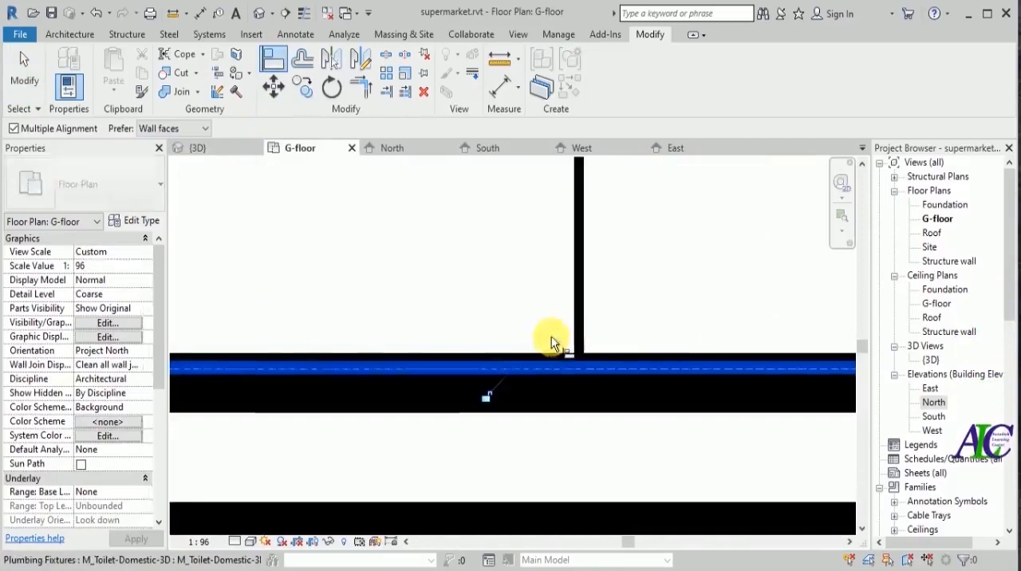
left_click(549, 338)
scroll(670, 308, "down", 2)
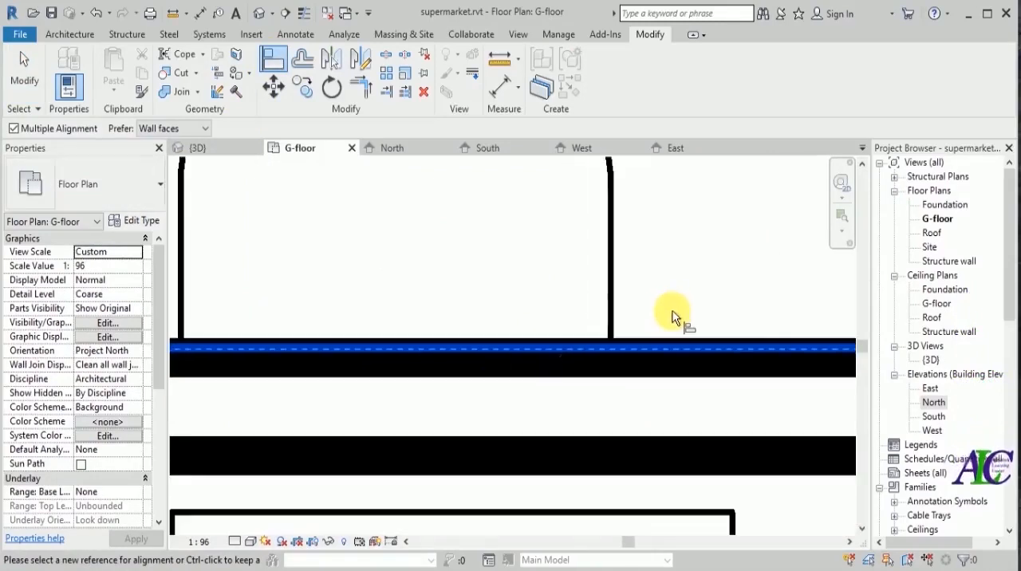
key("Escape")
key("Escape")
Check the realigned toilet fixture against the tiled wall in the plan and up close in the 3D view.
scroll(592, 353, "down", 4)
scroll(488, 333, "down", 3)
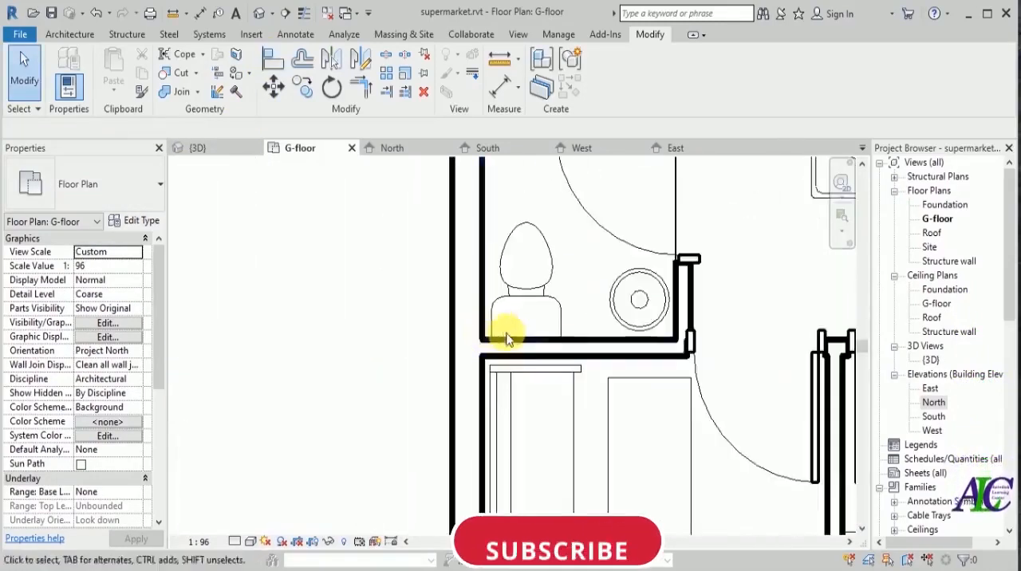
left_click(221, 153)
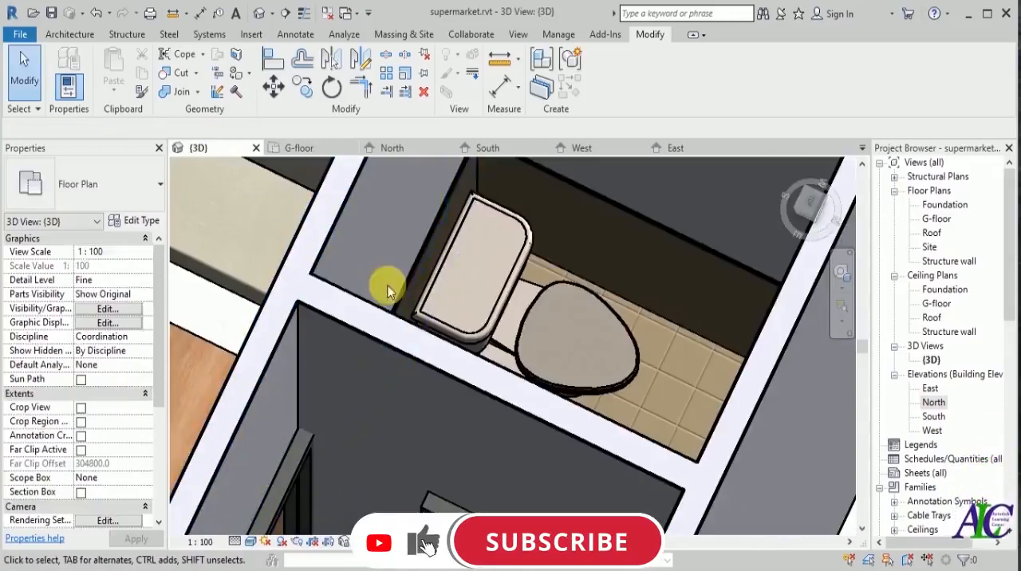
middle_click_drag(636, 262, 644, 280, "shift")
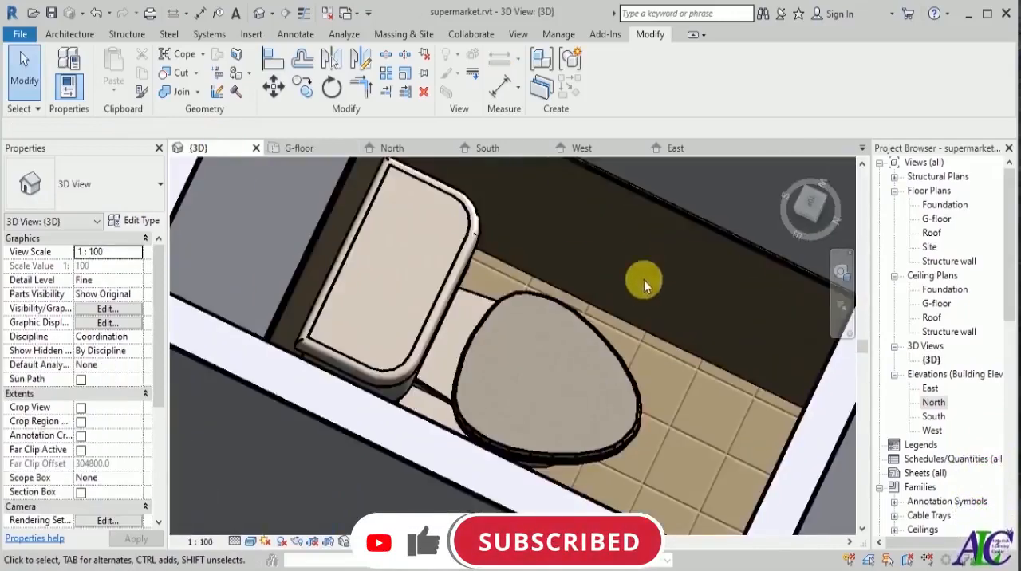